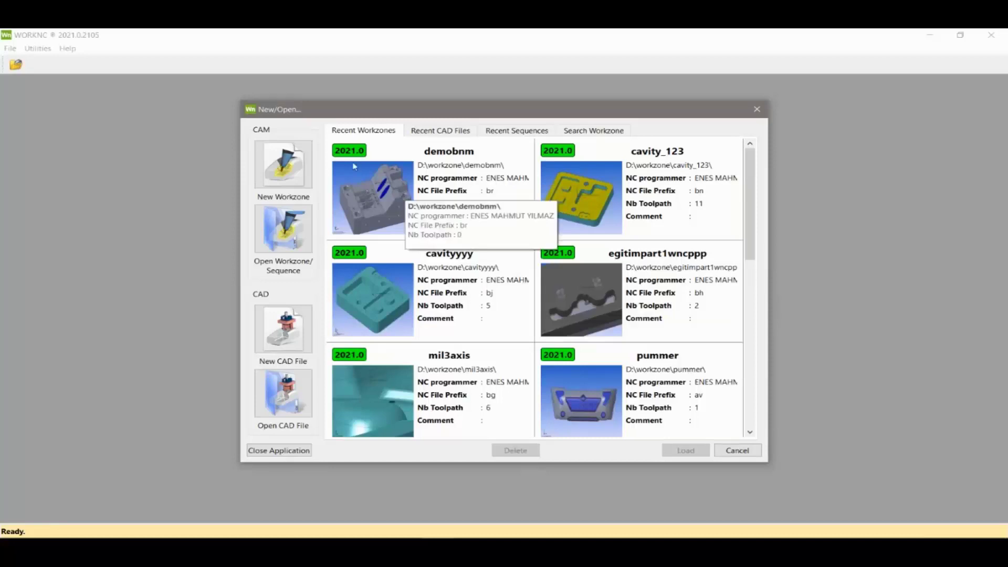
# Open the demobnm workzone and orbit the mold plate to a lower frontal view
pyautogui.doubleClick(396, 198)
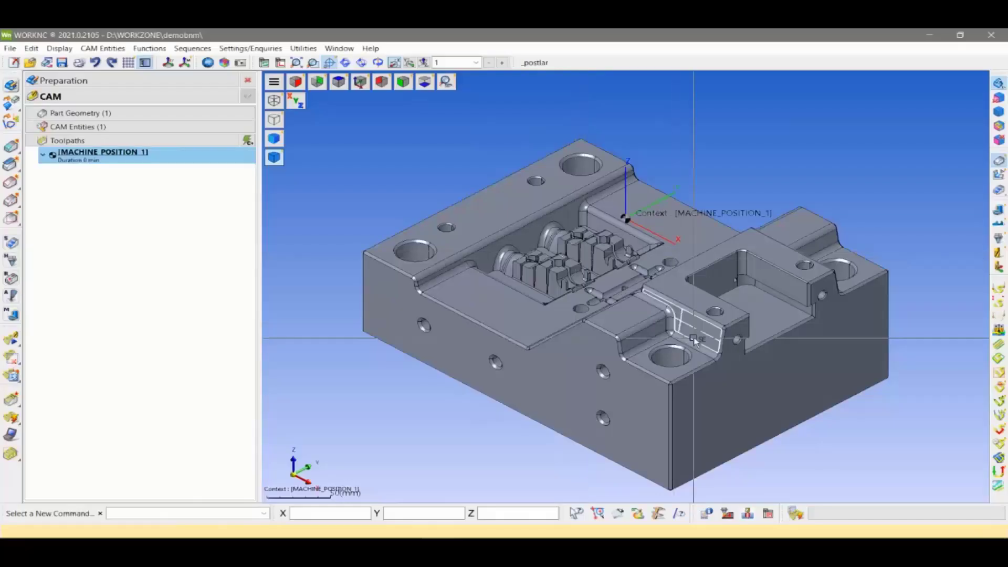
pyautogui.moveTo(682, 294)
pyautogui.mouseDown(button='middle')
pyautogui.moveTo(803, 287)
pyautogui.moveTo(563, 302)
pyautogui.moveTo(592, 353)
pyautogui.moveTo(602, 312)
pyautogui.moveTo(612, 315)
pyautogui.mouseUp(button='middle')
pyautogui.scroll(-2, 592, 353)
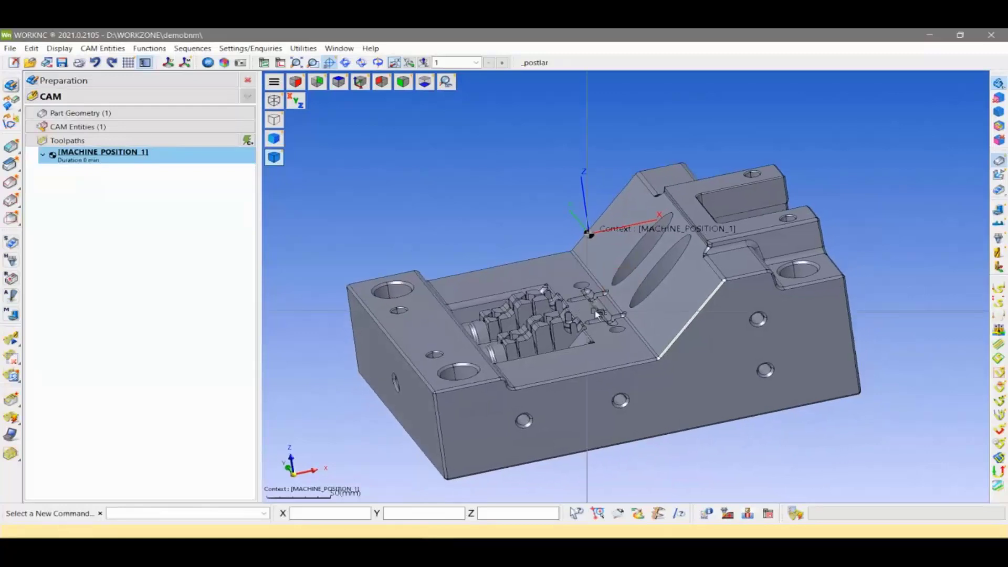
pyautogui.moveTo(735, 341); pyautogui.dragTo(753, 362, button='middle')
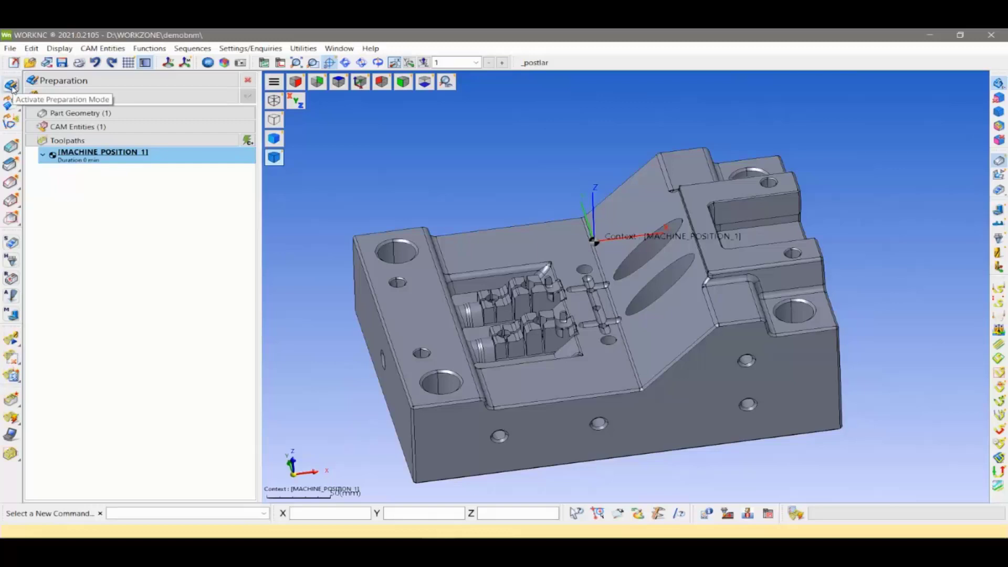
# Activate Preparation Mode and zoom in on the slanted face
pyautogui.click(11, 86)
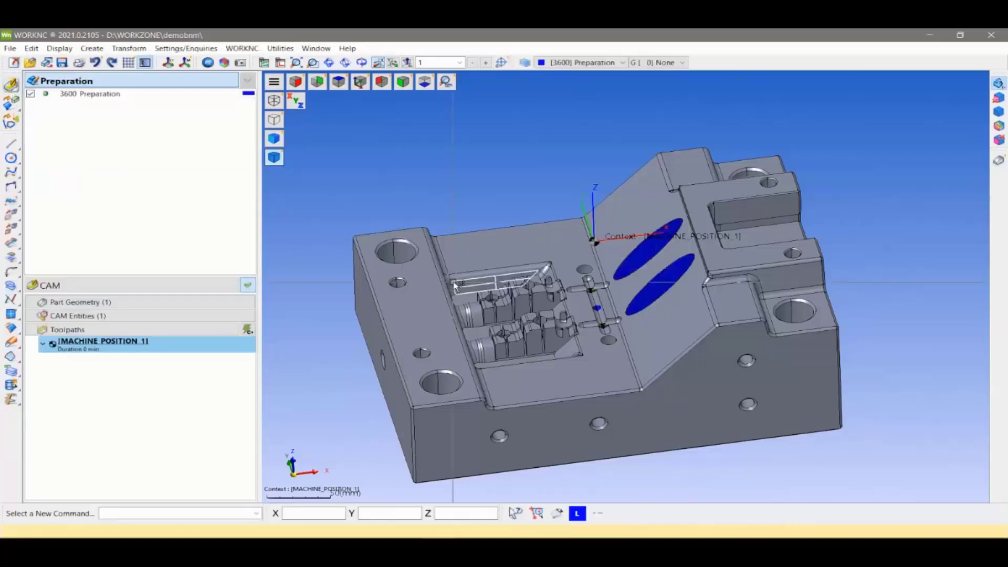
pyautogui.scroll(2, 649, 327)
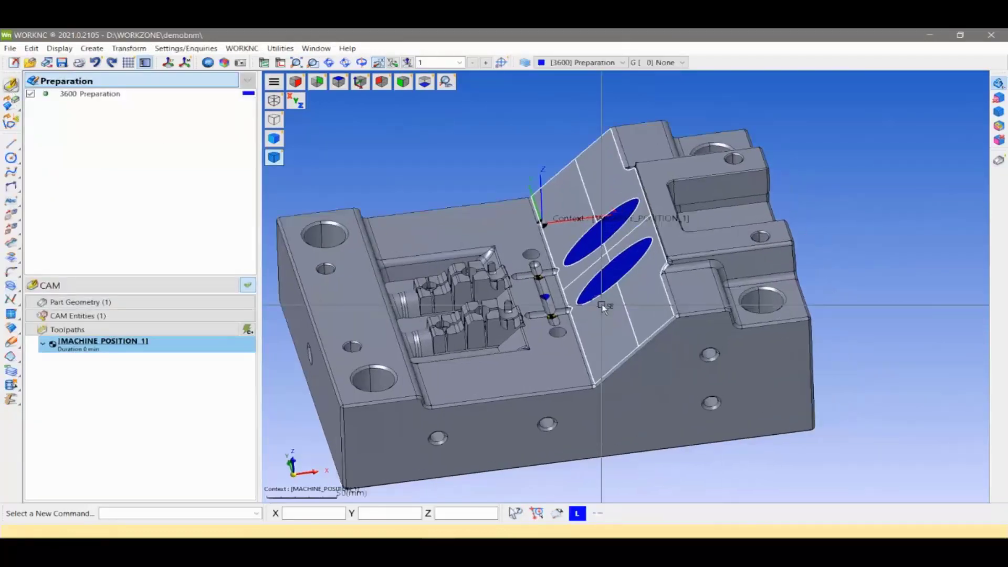
pyautogui.scroll(3, 603, 307)
pyautogui.scroll(2, 603, 307)
pyautogui.scroll(1, 632, 367)
pyautogui.moveTo(633, 367)
pyautogui.mouseDown(button='middle')
pyautogui.moveTo(629, 379)
pyautogui.moveTo(645, 383)
pyautogui.mouseUp(button='middle')
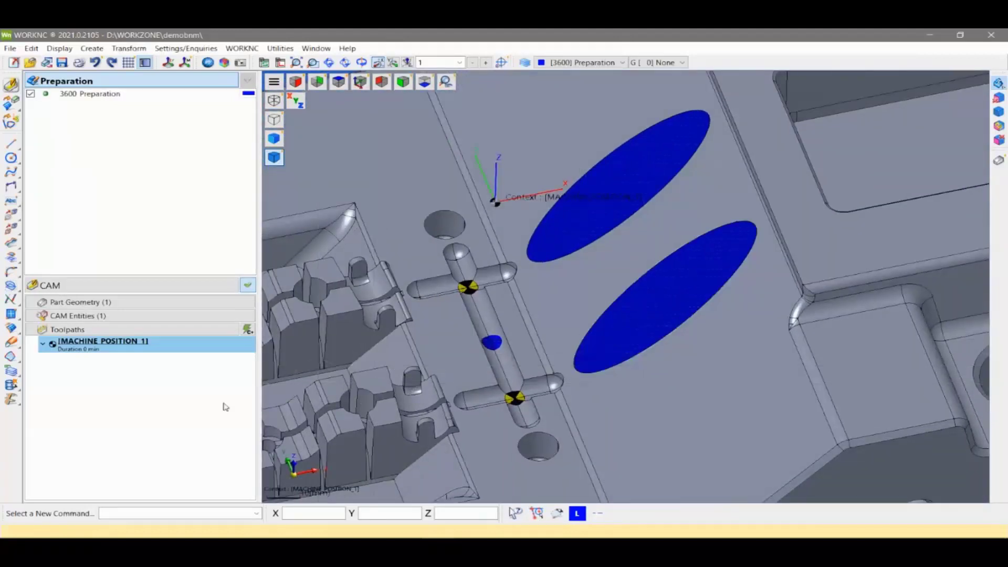
# Add both slanted-face ellipses and the runner faces as optional geometry def_geom_0
pyautogui.rightClick(620, 188)
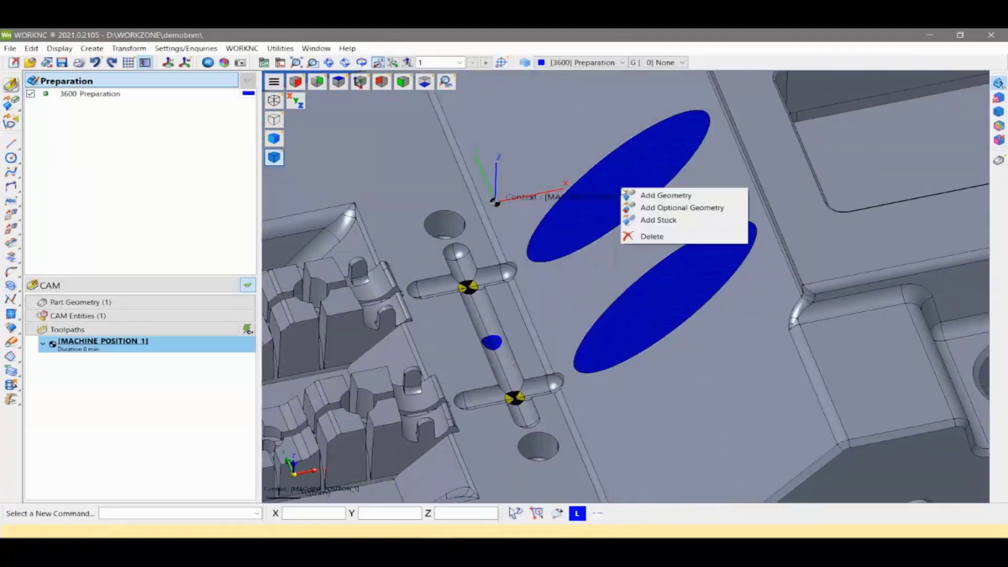
pyautogui.click(652, 207)
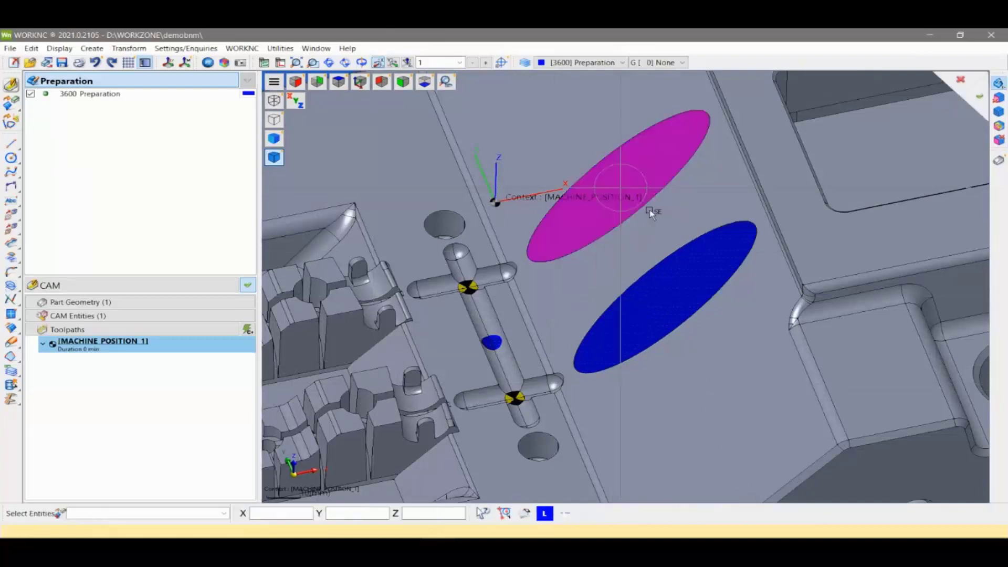
pyautogui.click(682, 280)
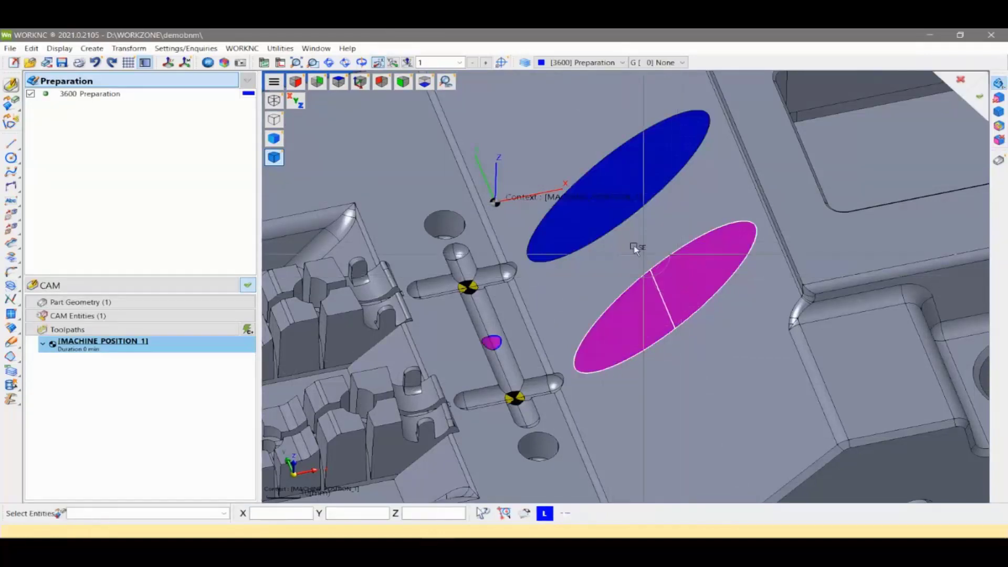
pyautogui.click(596, 210)
pyautogui.scroll(3, 528, 284)
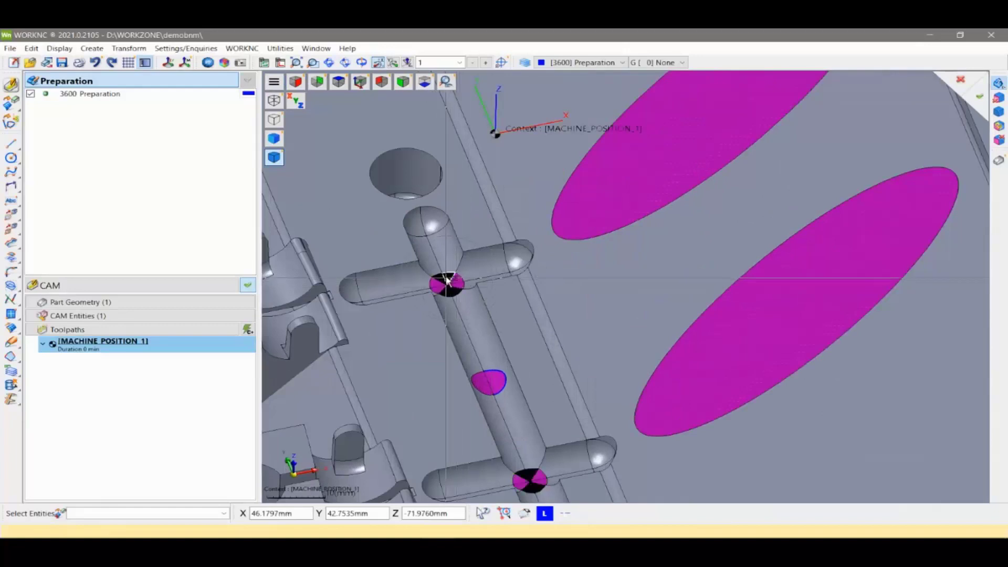
pyautogui.scroll(-1, 612, 291)
pyautogui.scroll(-1, 641, 266)
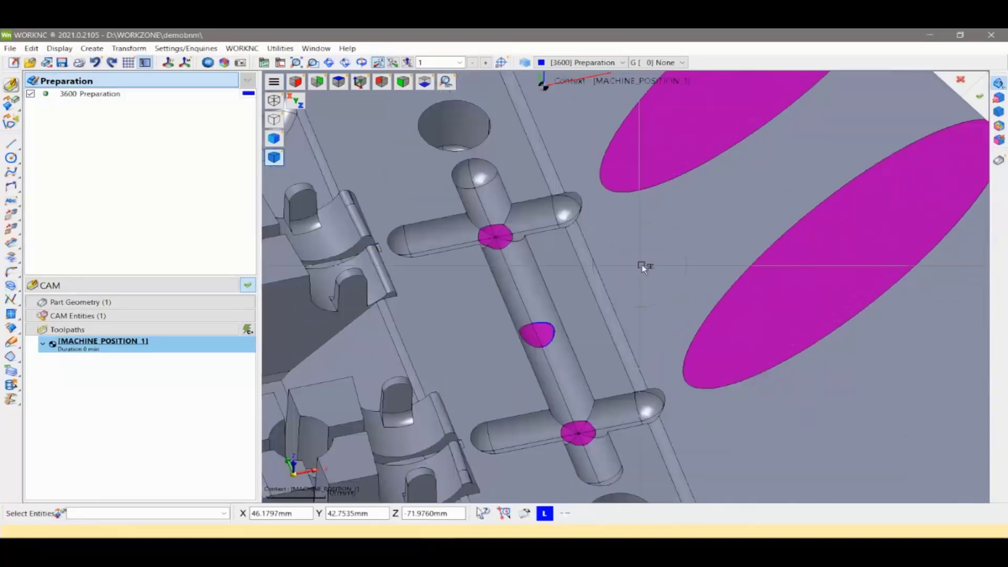
pyautogui.scroll(-1, 650, 281)
pyautogui.moveTo(650, 280); pyautogui.dragTo(651, 249, button='middle')
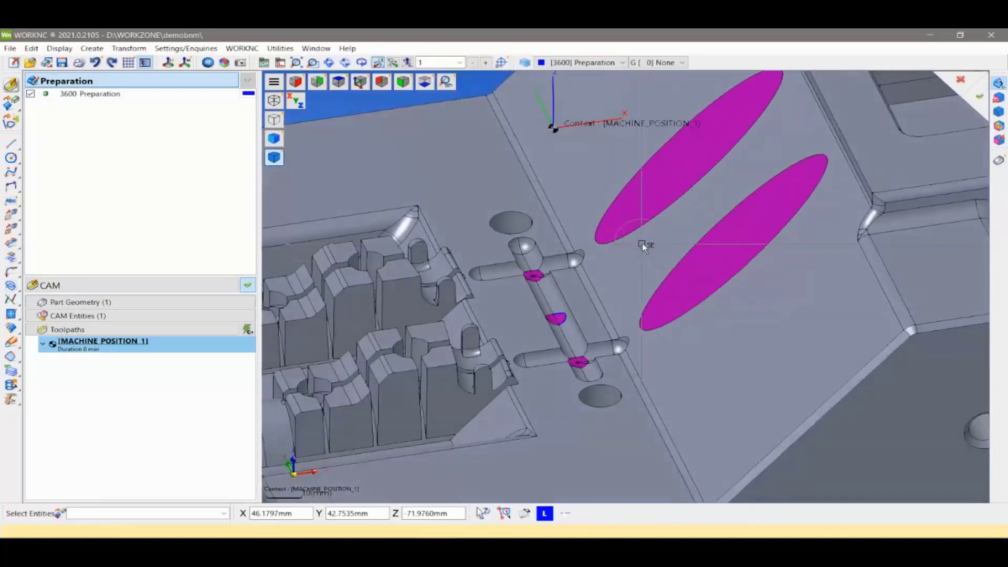
pyautogui.doubleClick(651, 249)
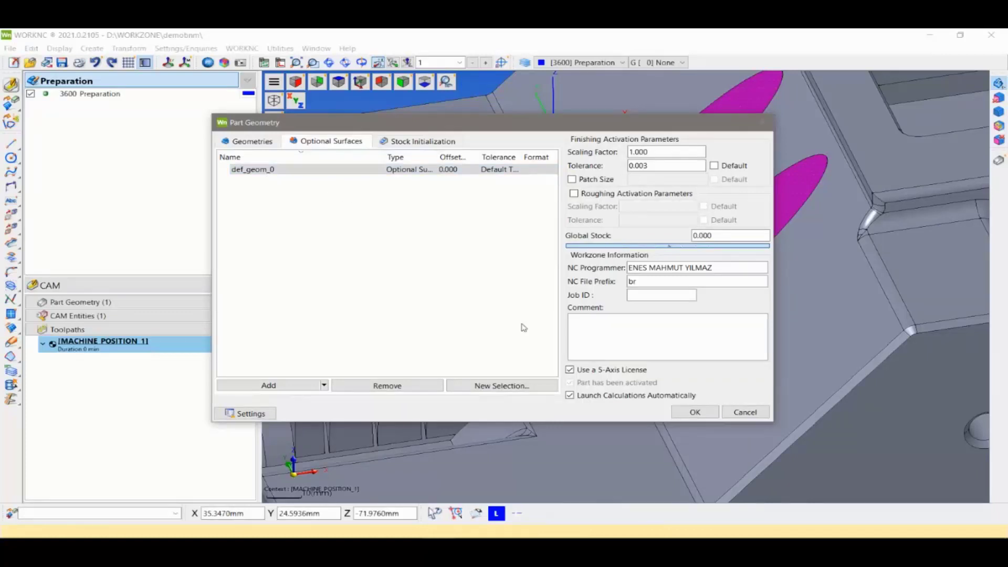
# Confirm Part Geometry, the Part Orientation message and the Surface Orientation Tool
pyautogui.click(699, 413)
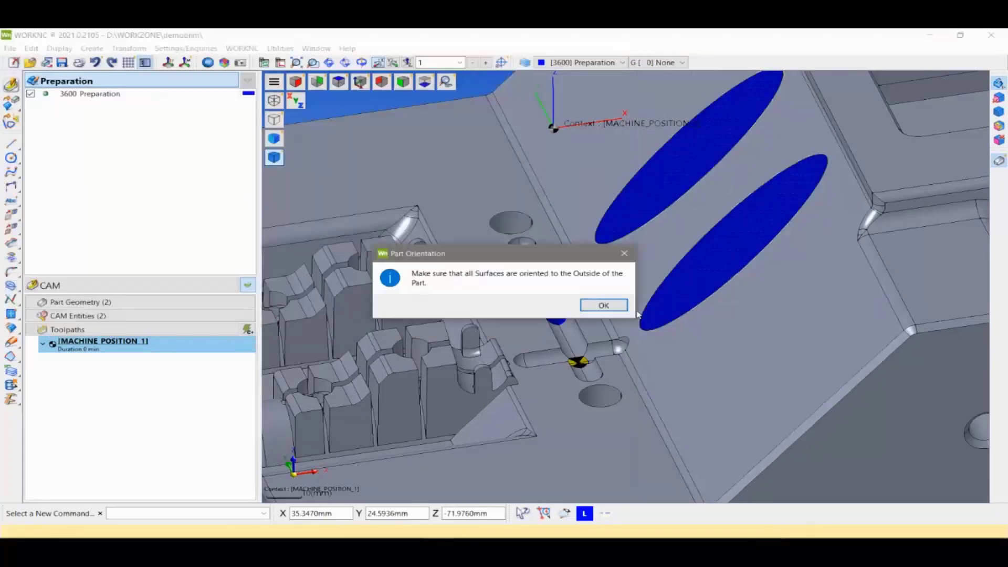
pyautogui.click(604, 306)
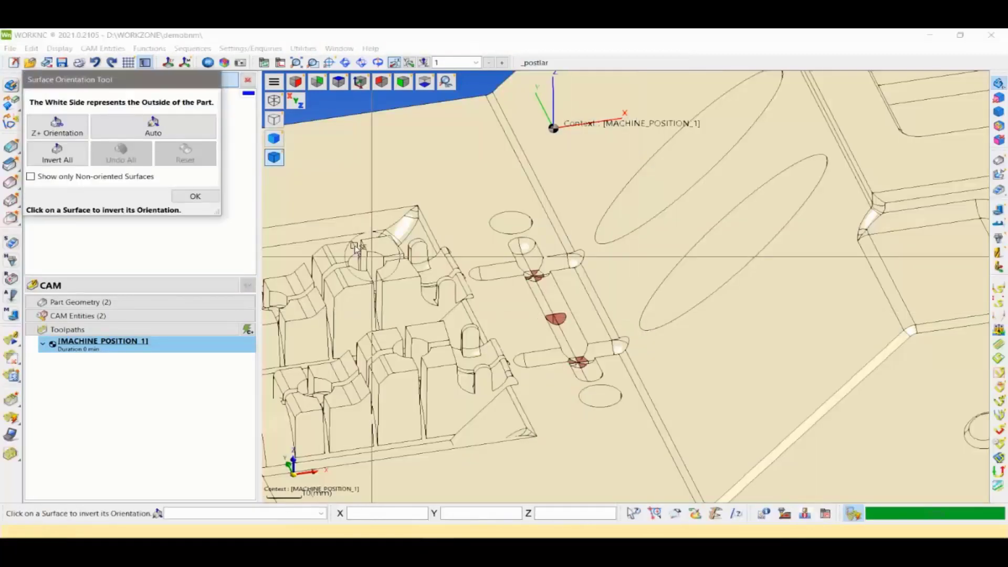
pyautogui.click(196, 197)
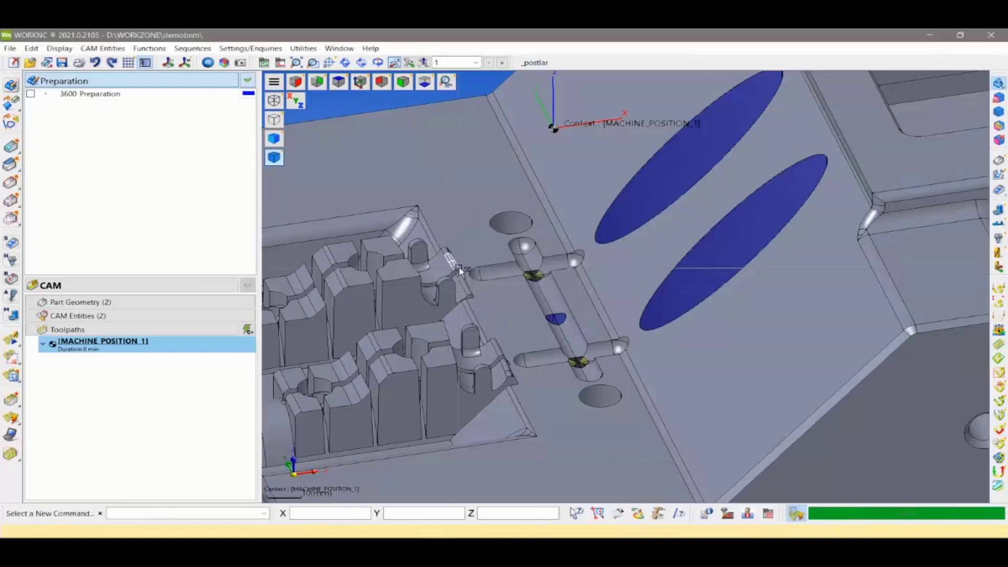
pyautogui.moveTo(599, 295)
pyautogui.mouseDown(button='middle')
pyautogui.moveTo(604, 287)
pyautogui.moveTo(657, 325)
pyautogui.moveTo(684, 329)
pyautogui.mouseUp(button='middle')
pyautogui.scroll(-10, 604, 286)
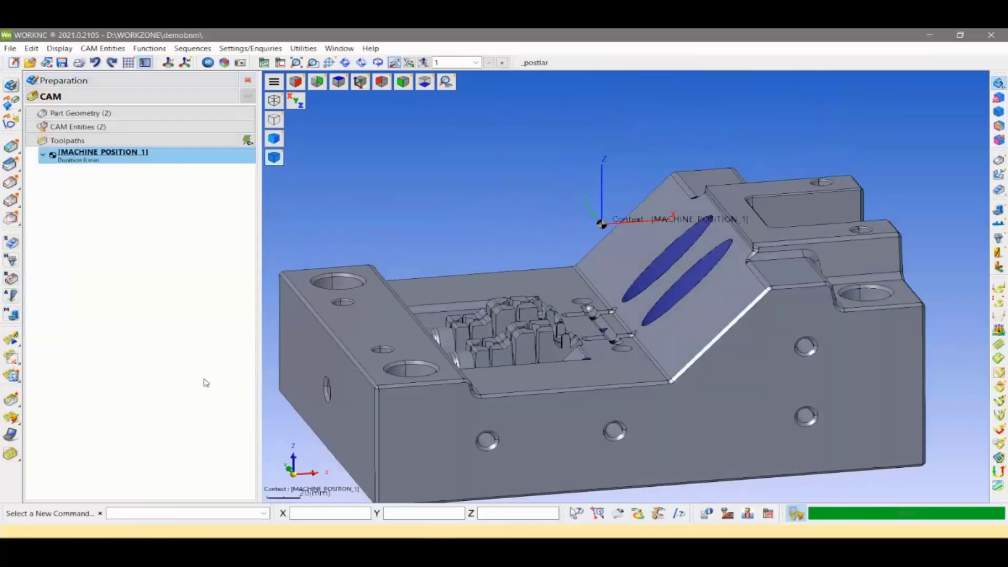
pyautogui.moveTo(603, 326); pyautogui.dragTo(589, 326, button='middle')
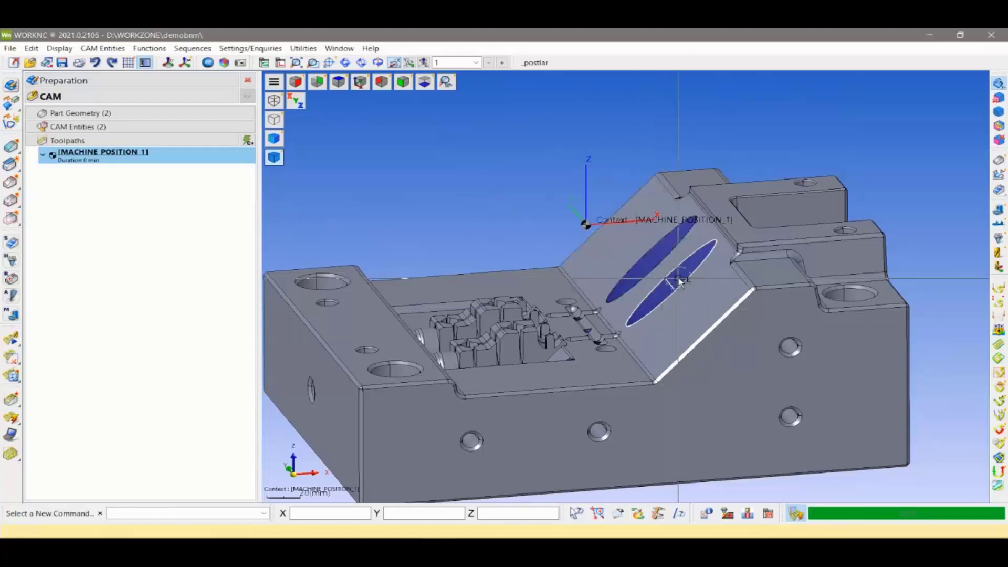
pyautogui.moveTo(675, 277)
pyautogui.mouseDown(button='middle')
pyautogui.moveTo(650, 388)
pyautogui.moveTo(866, 265)
pyautogui.moveTo(912, 294)
pyautogui.moveTo(896, 298)
pyautogui.mouseUp(button='middle')
pyautogui.moveTo(564, 341)
pyautogui.mouseDown(button='middle')
pyautogui.moveTo(450, 285)
pyautogui.moveTo(499, 308)
pyautogui.moveTo(588, 317)
pyautogui.mouseUp(button='middle')
pyautogui.scroll(3, 588, 317)
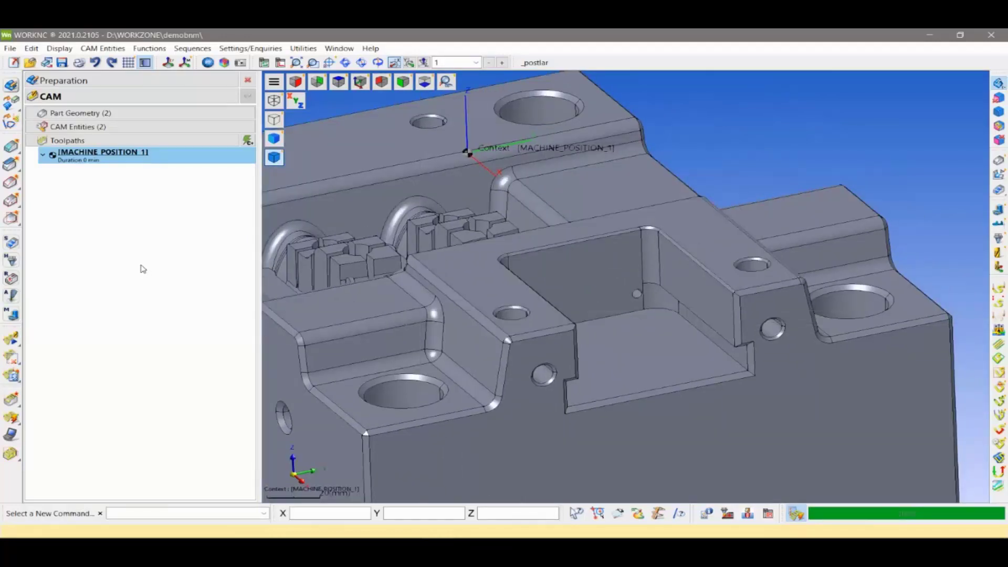
# Create a new toolpath using the 2 1/2-Axis Tangent to Curve strategy
pyautogui.rightClick(140, 259)
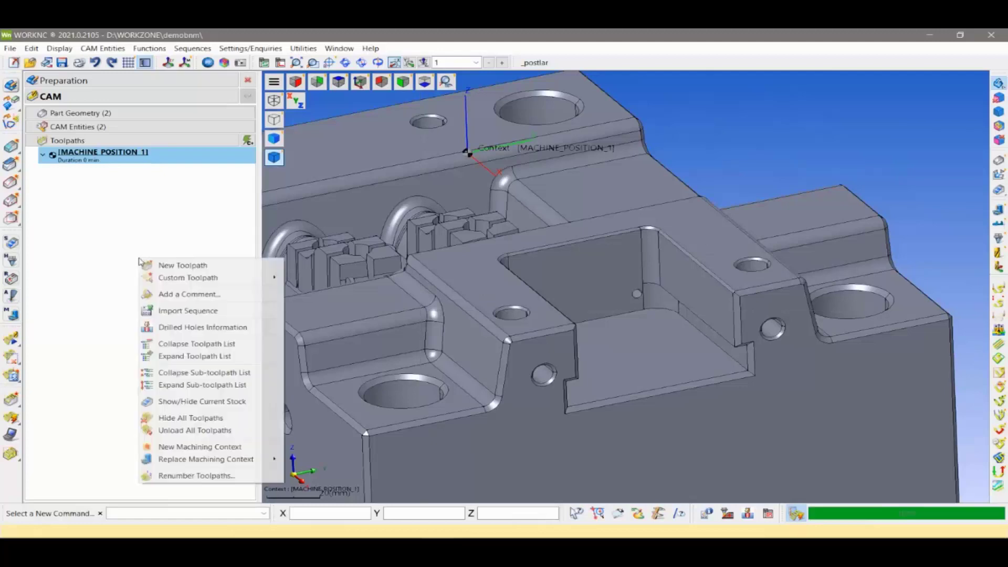
pyautogui.click(164, 266)
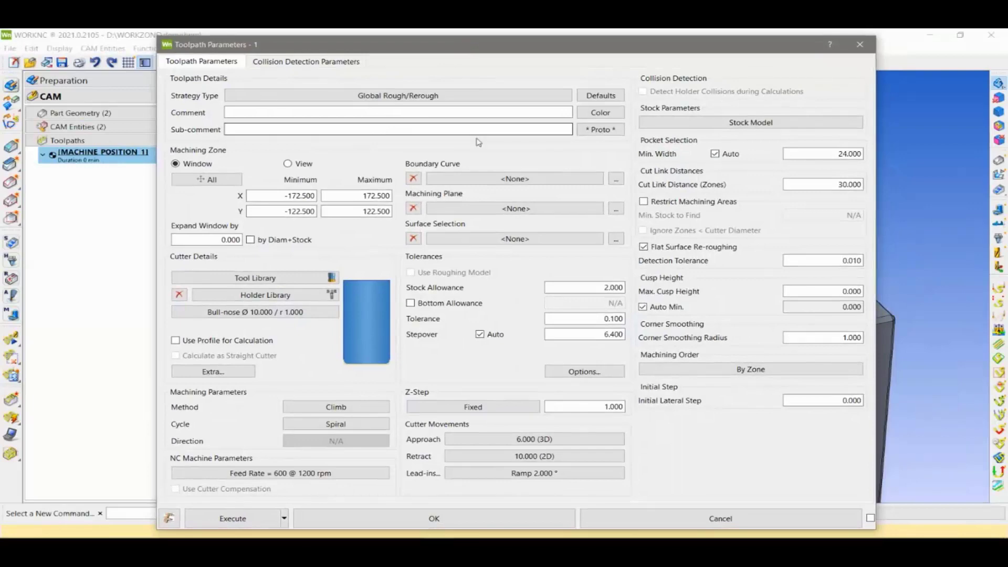
pyautogui.click(257, 96)
pyautogui.click(279, 112)
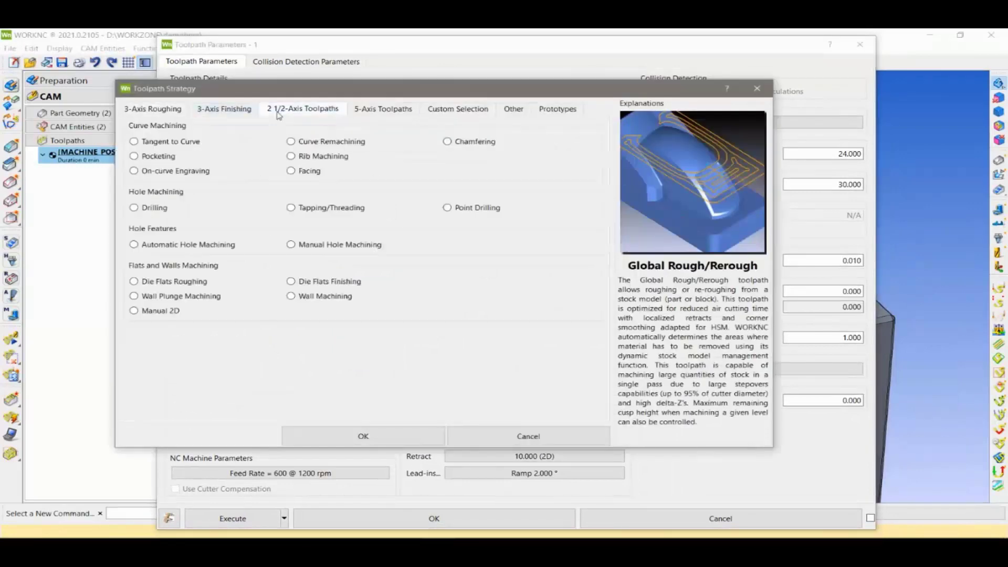
pyautogui.click(194, 142)
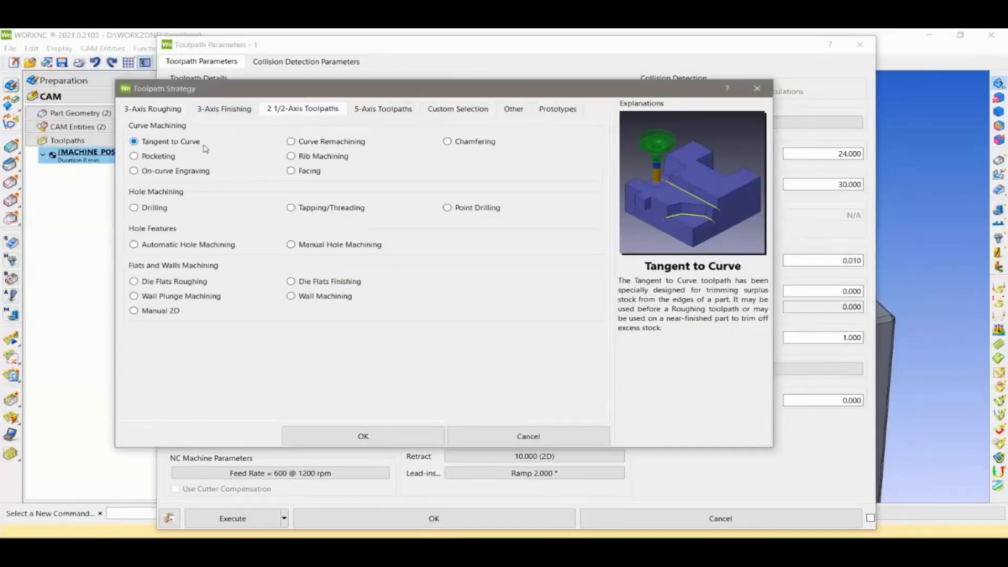
pyautogui.click(412, 436)
# Change the toolpath tolerance from 0.100 to 0.010
pyautogui.click(374, 443)
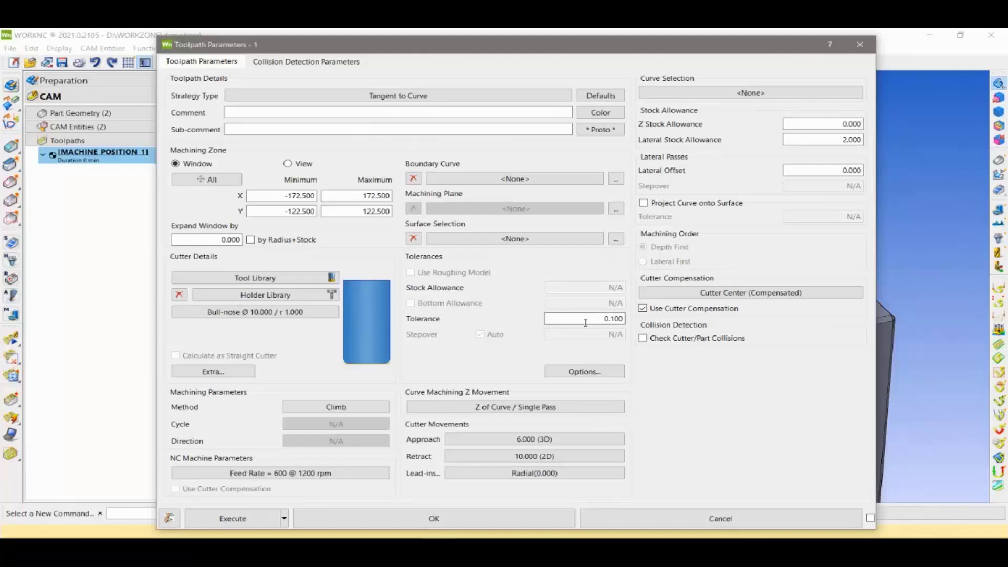
pyautogui.moveTo(589, 322); pyautogui.dragTo(627, 319)
pyautogui.write('0.010')
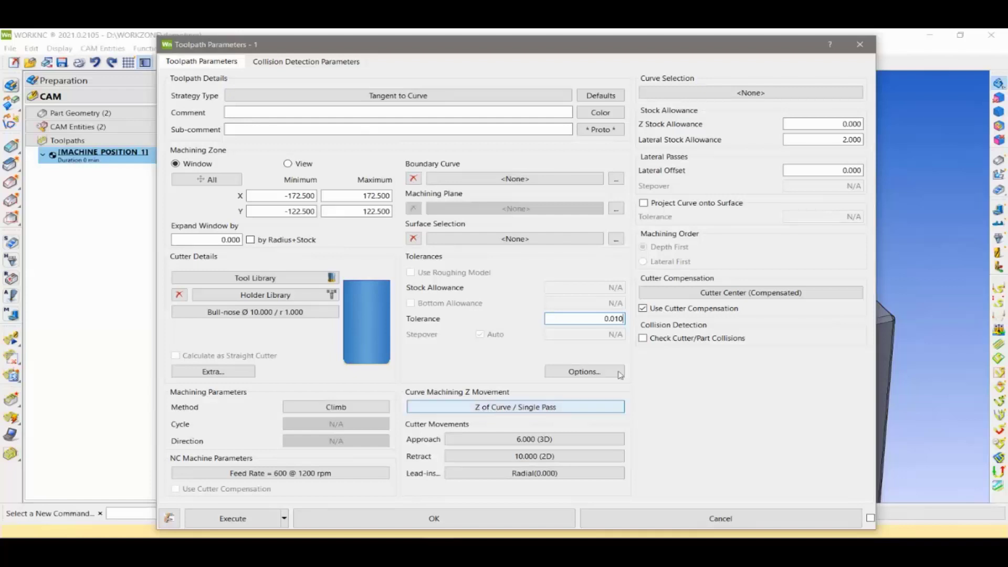
# Start a new curve set Curve_000 from the toolpath's Curve Selection
pyautogui.click(747, 96)
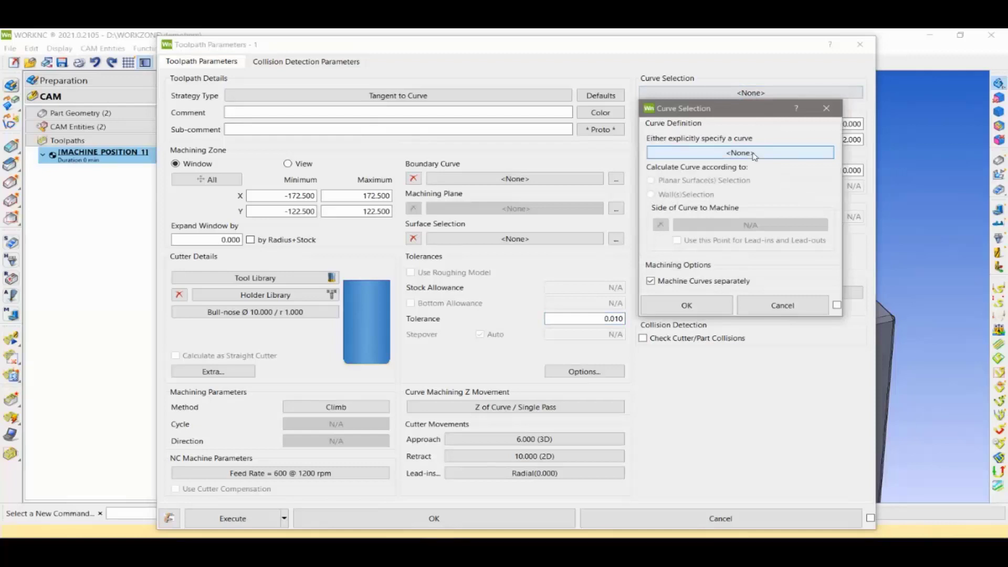
pyautogui.click(754, 154)
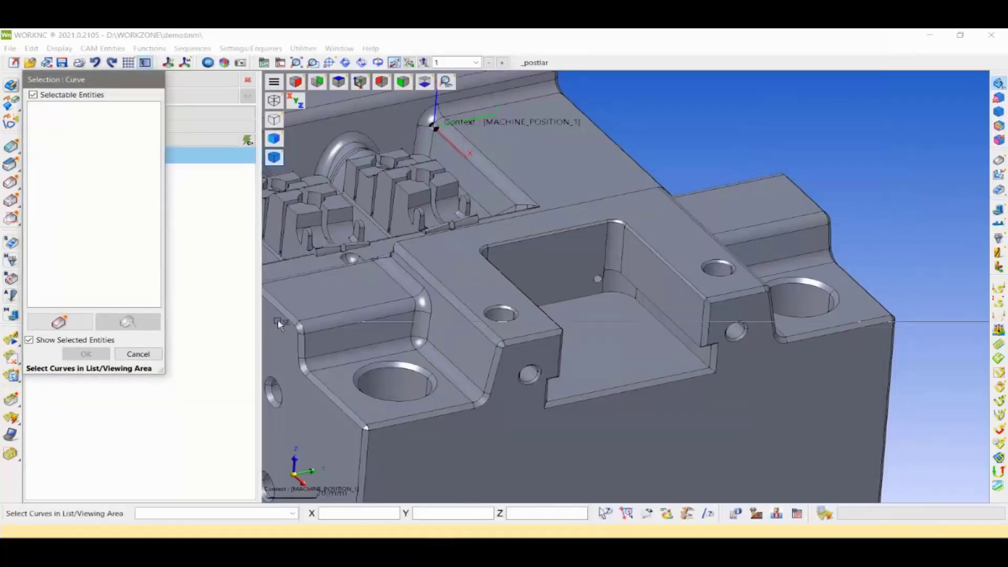
pyautogui.moveTo(107, 84); pyautogui.dragTo(148, 151)
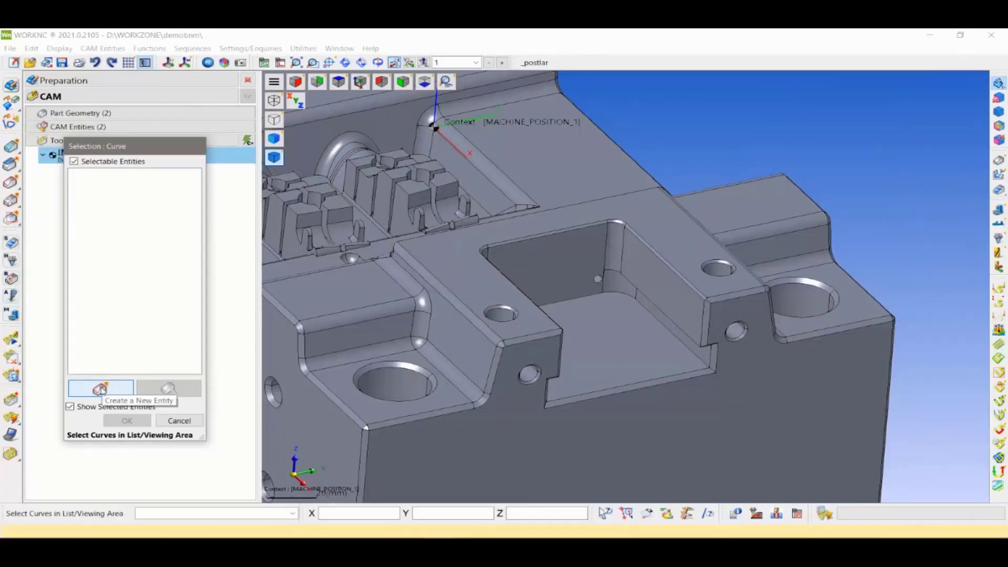
pyautogui.click(101, 390)
# Chain the pocket's slanted edge, top edge, corner fillet and left vertical edge into the curve
pyautogui.scroll(2, 399, 346)
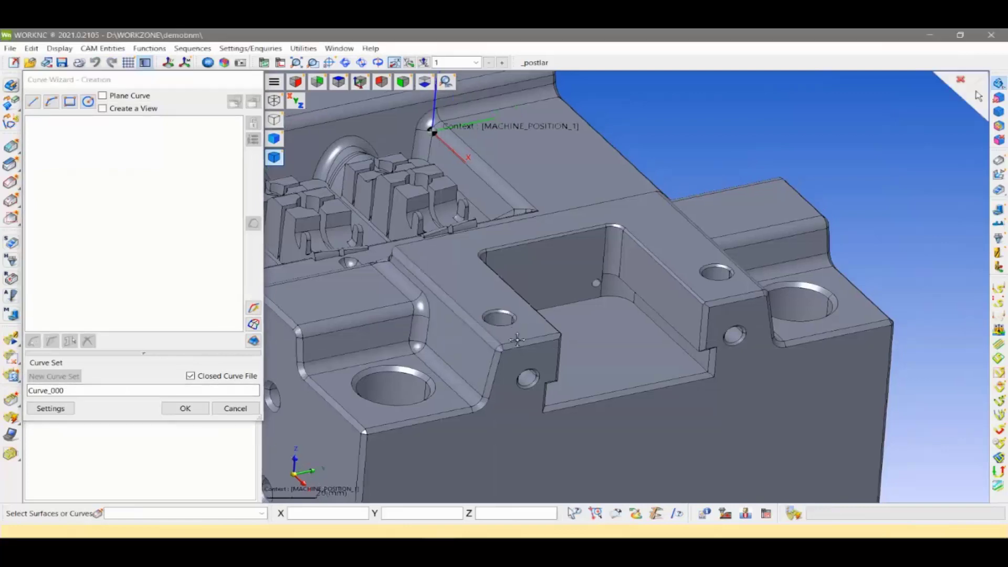
pyautogui.scroll(2, 473, 342)
pyautogui.scroll(2, 525, 340)
pyautogui.scroll(2, 555, 338)
pyautogui.moveTo(555, 339)
pyautogui.mouseDown(button='middle')
pyautogui.moveTo(459, 338)
pyautogui.moveTo(513, 342)
pyautogui.moveTo(549, 333)
pyautogui.moveTo(556, 317)
pyautogui.mouseUp(button='middle')
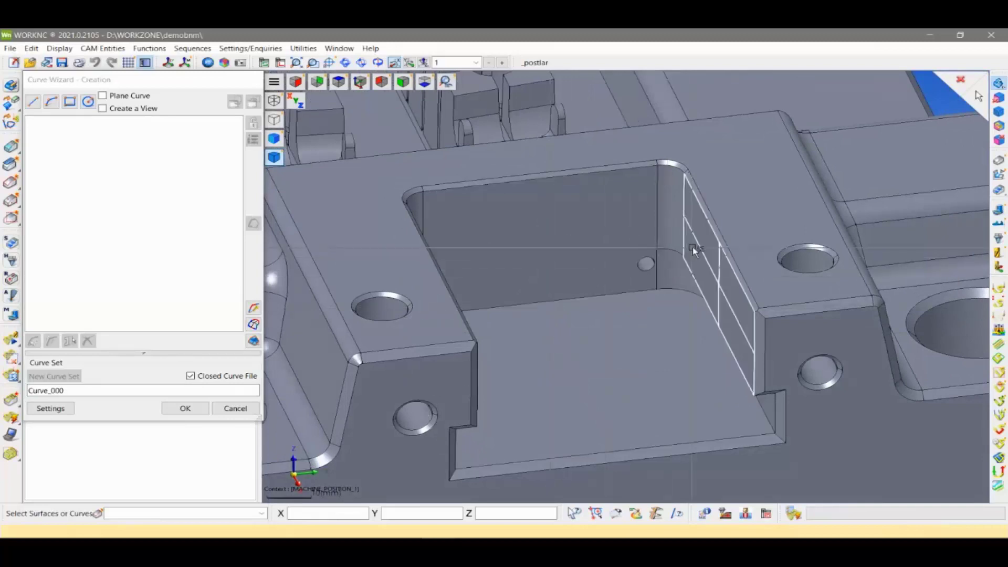
pyautogui.click(713, 232)
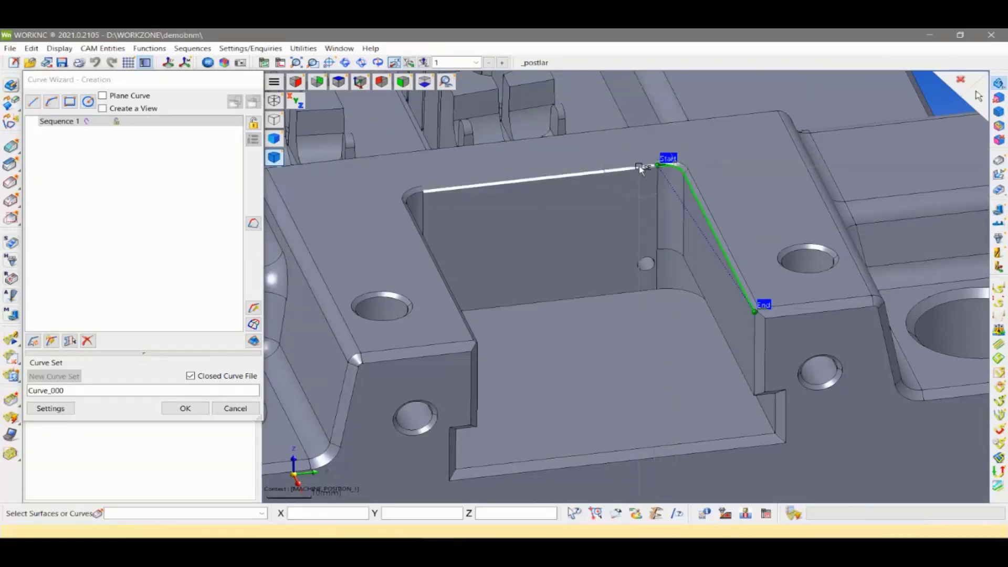
pyautogui.click(604, 167)
pyautogui.moveTo(497, 233); pyautogui.dragTo(418, 202, button='middle')
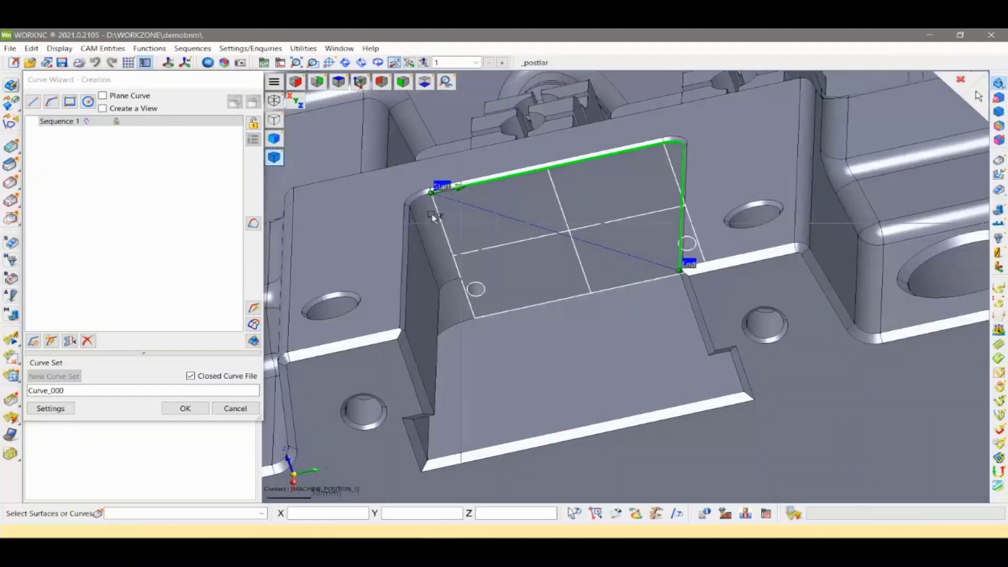
pyautogui.click(417, 201)
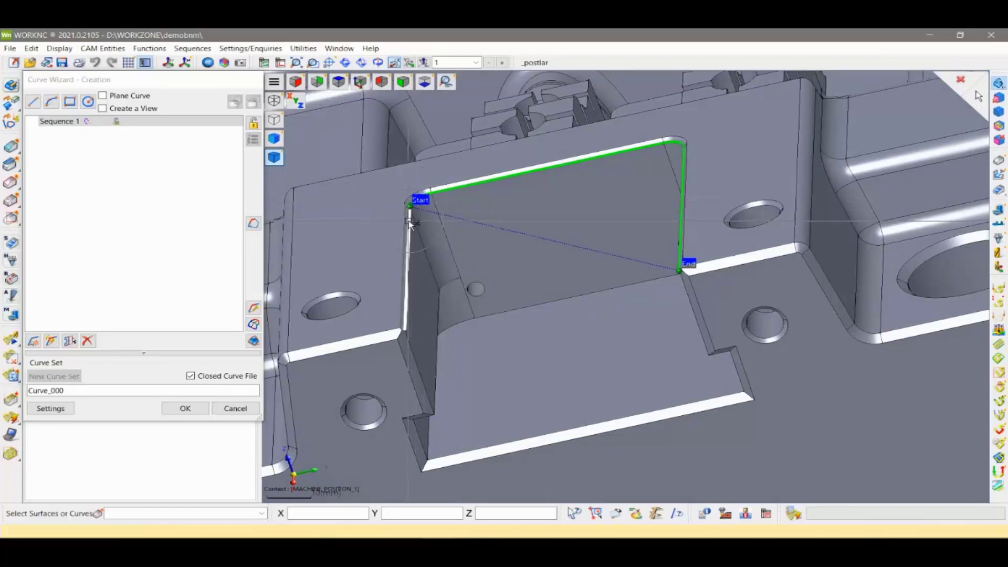
pyautogui.click(411, 223)
pyautogui.moveTo(412, 231)
pyautogui.mouseDown(button='middle')
pyautogui.moveTo(596, 321)
pyautogui.moveTo(668, 323)
pyautogui.moveTo(633, 317)
pyautogui.moveTo(661, 330)
pyautogui.mouseUp(button='middle')
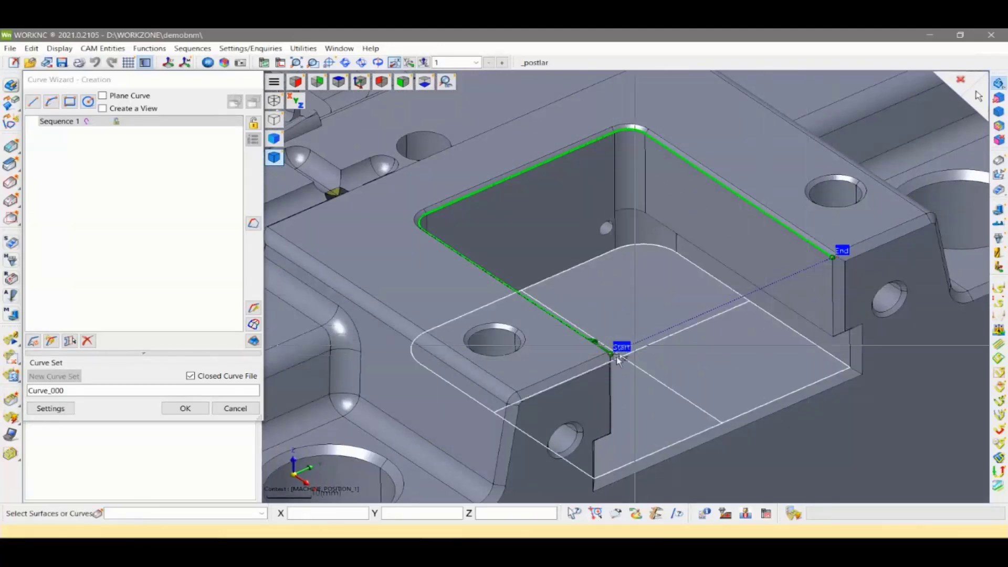
# Uncheck Closed Curve File so the curve is open, then frame the whole curve
pyautogui.click(190, 376)
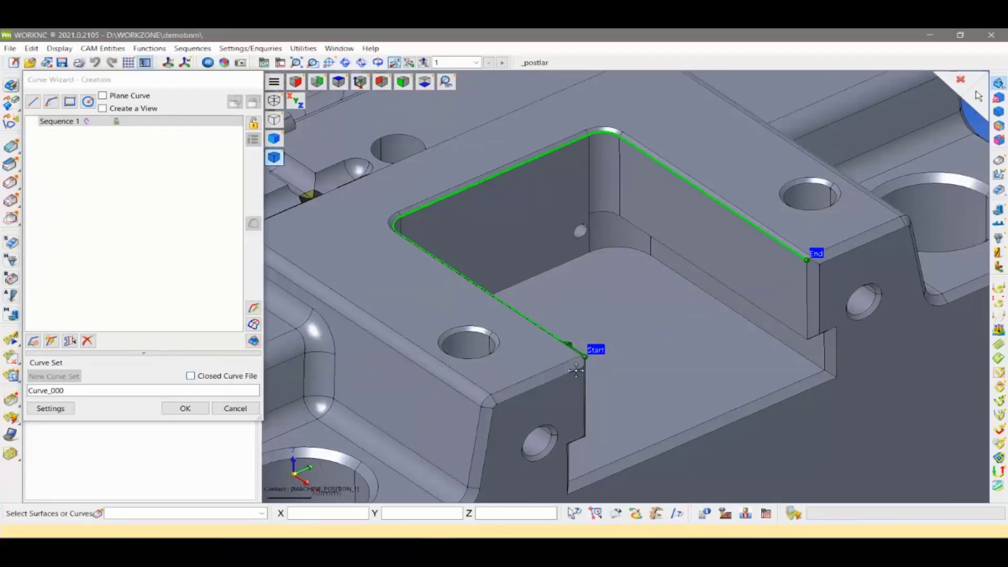
pyautogui.moveTo(582, 366)
pyautogui.mouseDown(button='middle')
pyautogui.moveTo(633, 354)
pyautogui.moveTo(605, 349)
pyautogui.moveTo(619, 354)
pyautogui.mouseUp(button='middle')
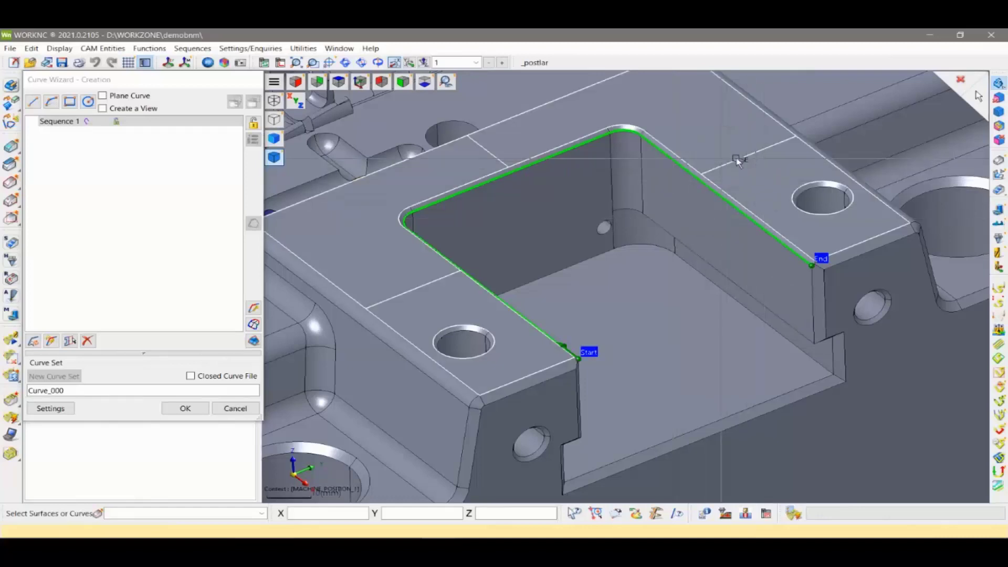
pyautogui.moveTo(754, 249); pyautogui.dragTo(741, 250, button='middle')
pyautogui.scroll(2, 742, 249)
pyautogui.scroll(3, 720, 236)
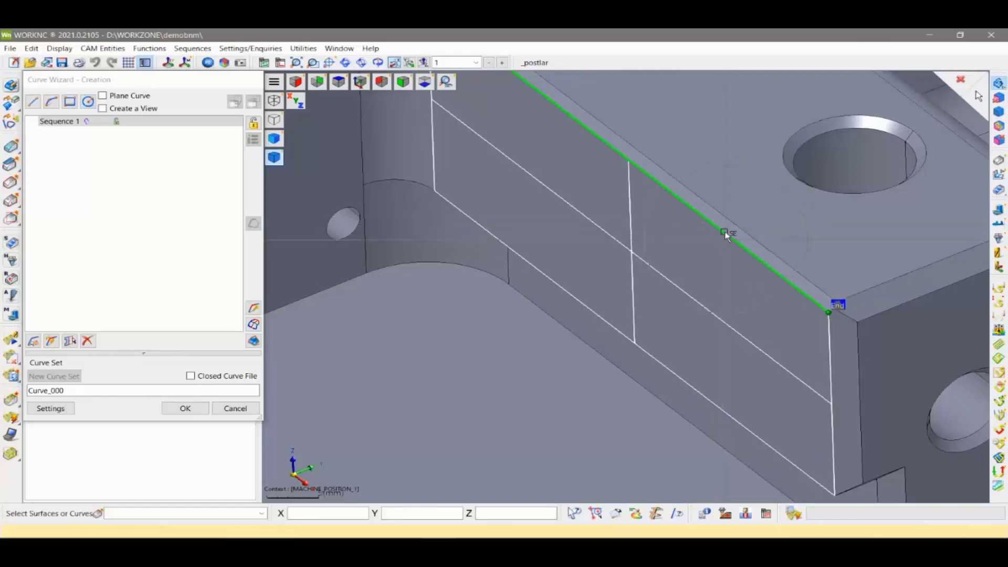
pyautogui.scroll(-1, 761, 250)
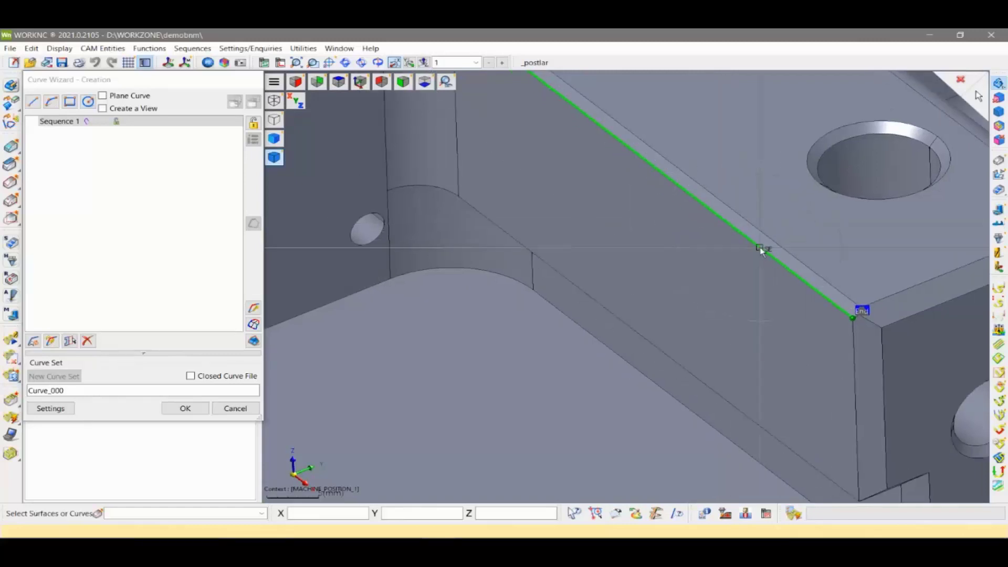
pyautogui.scroll(-2, 762, 251)
pyautogui.scroll(-1, 756, 249)
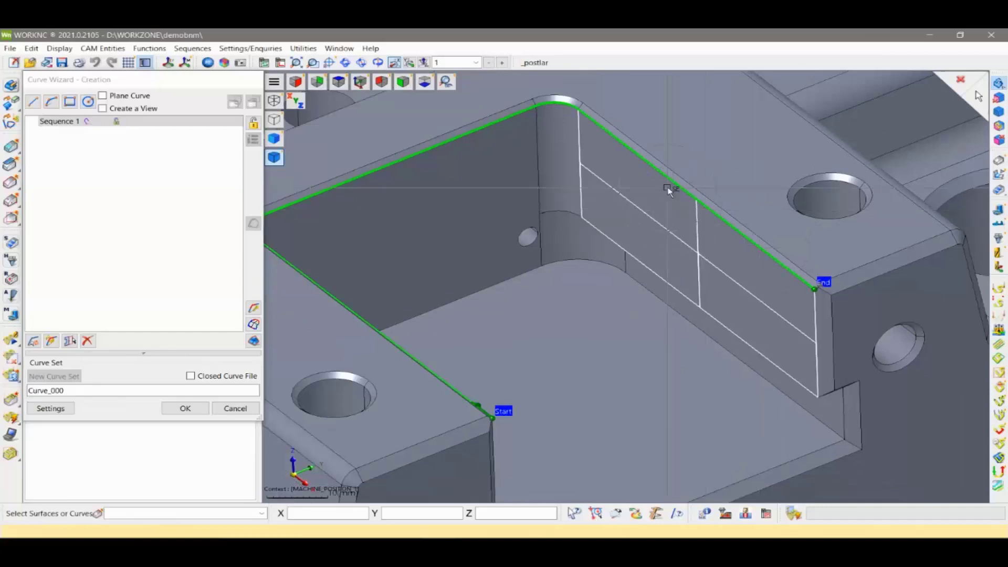
pyautogui.moveTo(571, 258)
pyautogui.mouseDown(button='middle')
pyautogui.moveTo(629, 252)
pyautogui.moveTo(592, 349)
pyautogui.moveTo(559, 315)
pyautogui.mouseUp(button='middle')
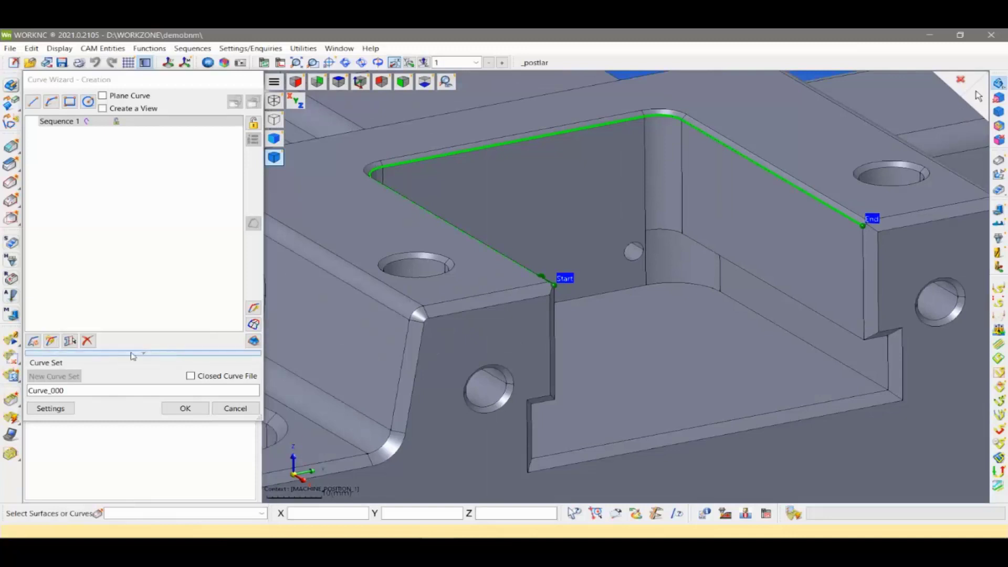
# Project the curve onto the XY plane at Z 0.0000, picked from the model, and preview
pyautogui.click(157, 354)
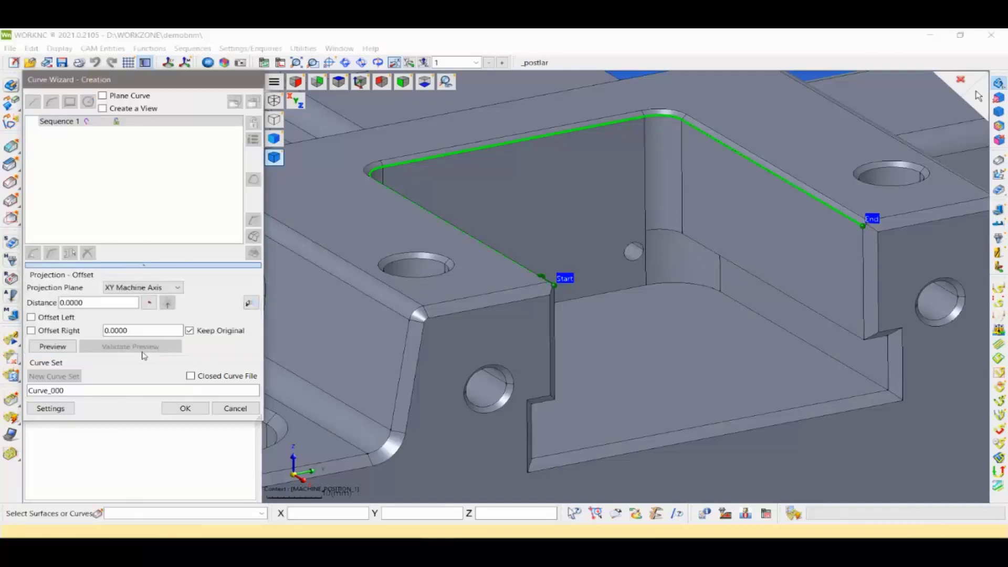
pyautogui.moveTo(90, 303); pyautogui.dragTo(66, 303)
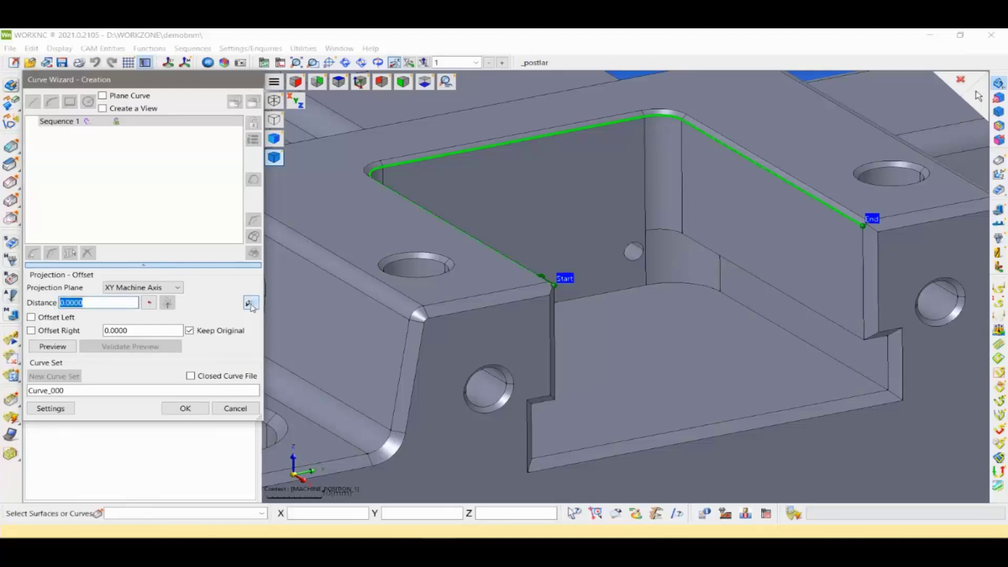
pyautogui.moveTo(248, 303)
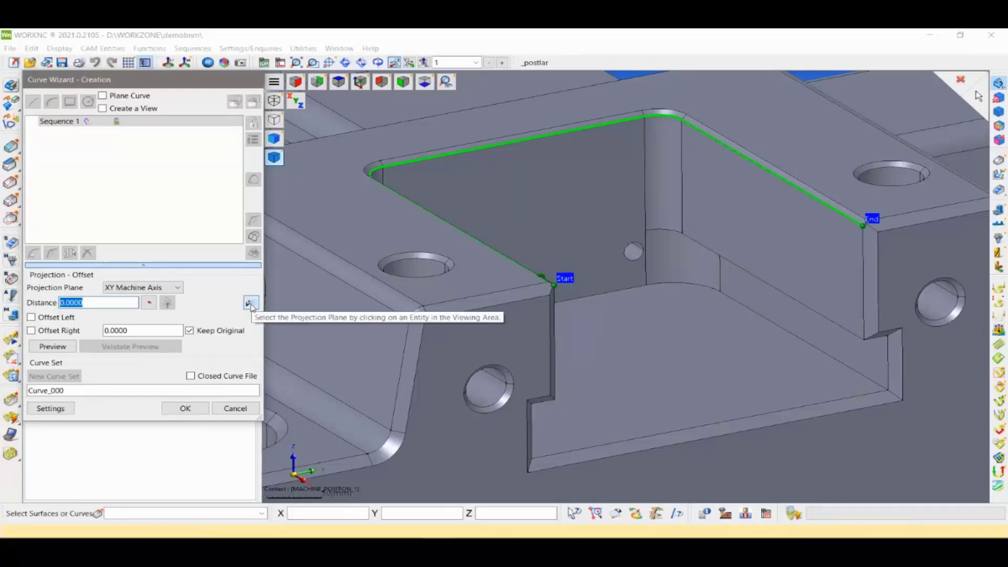
pyautogui.click(251, 303)
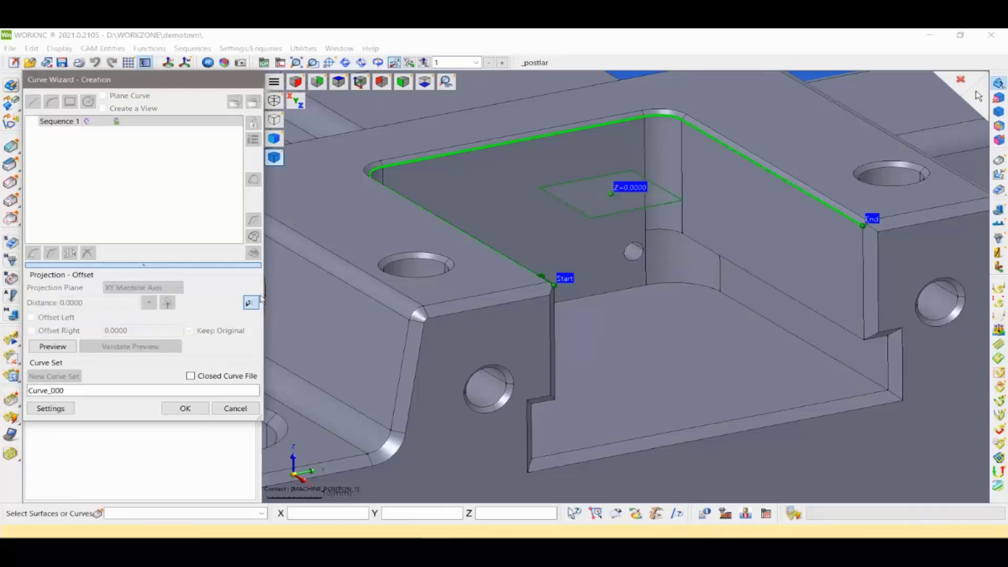
pyautogui.click(408, 233)
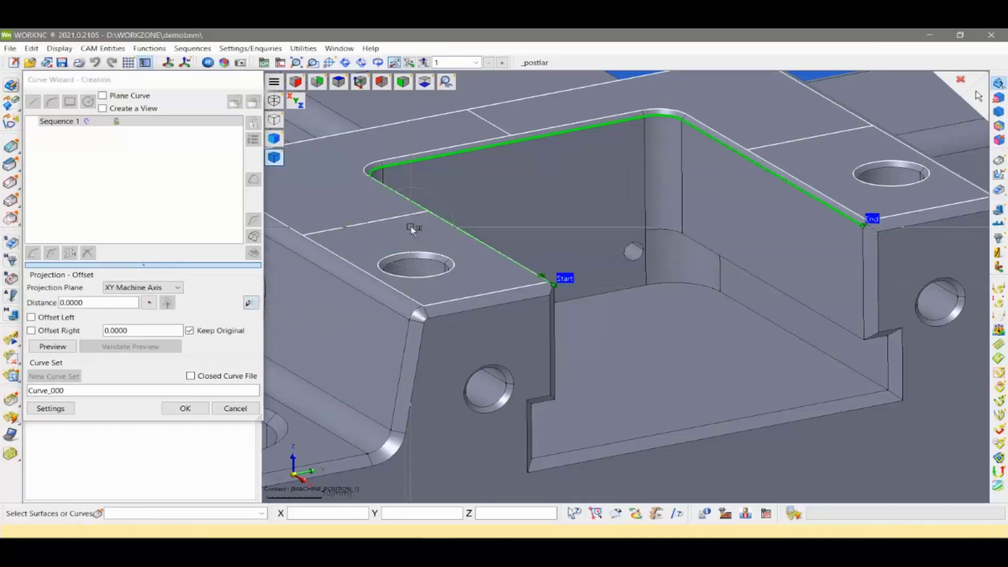
pyautogui.click(60, 344)
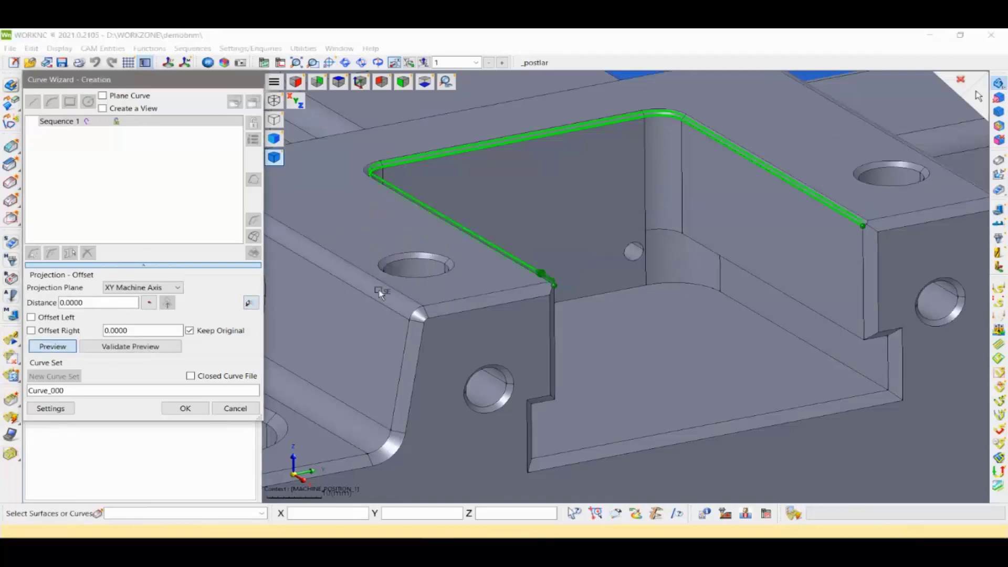
# Discard the original curve, validate the projection and finish Curve_000
pyautogui.moveTo(803, 200)
pyautogui.mouseDown(button='middle')
pyautogui.moveTo(850, 223)
pyautogui.moveTo(830, 219)
pyautogui.moveTo(535, 331)
pyautogui.moveTo(546, 333)
pyautogui.mouseUp(button='middle')
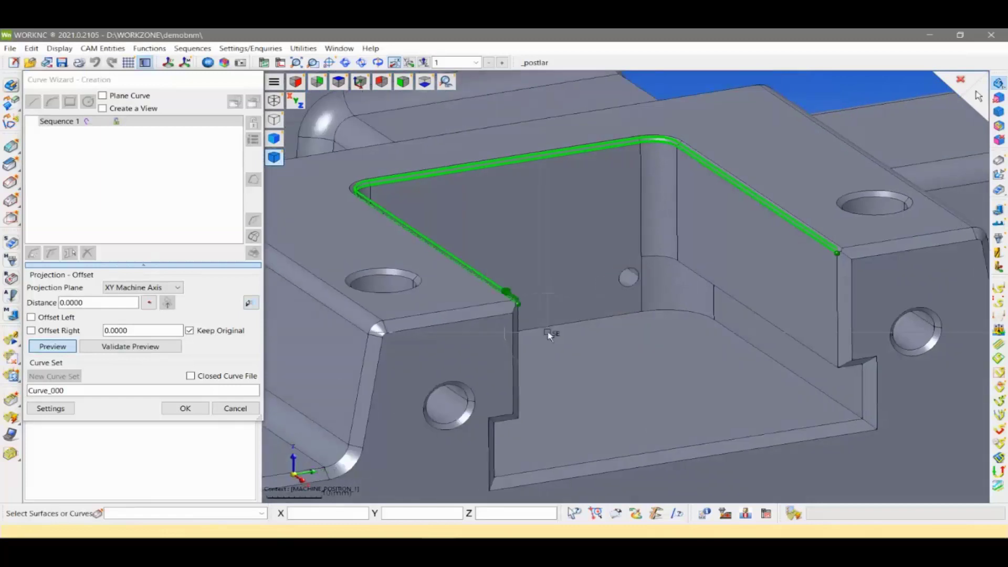
pyautogui.click(189, 331)
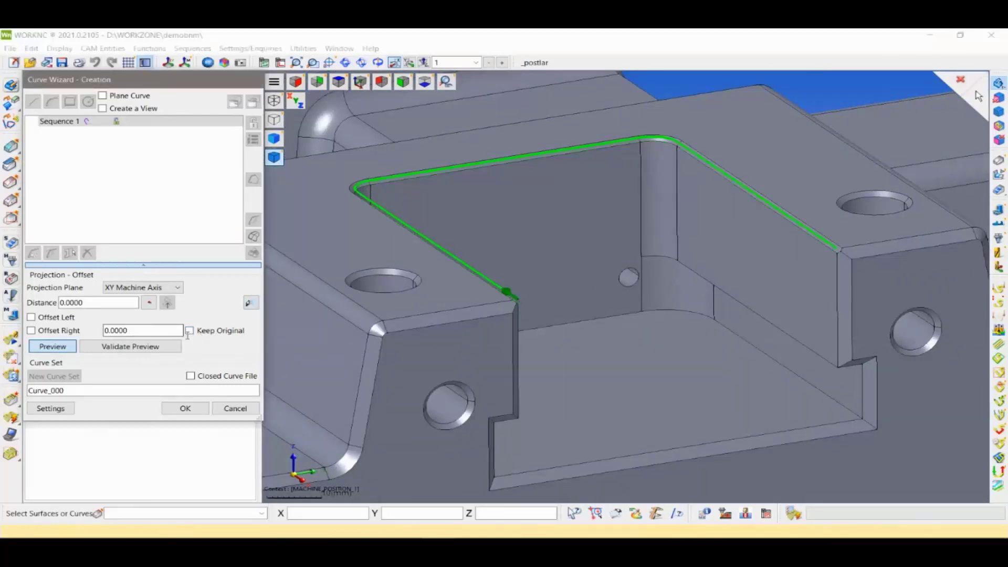
pyautogui.moveTo(359, 223); pyautogui.dragTo(422, 237, button='middle')
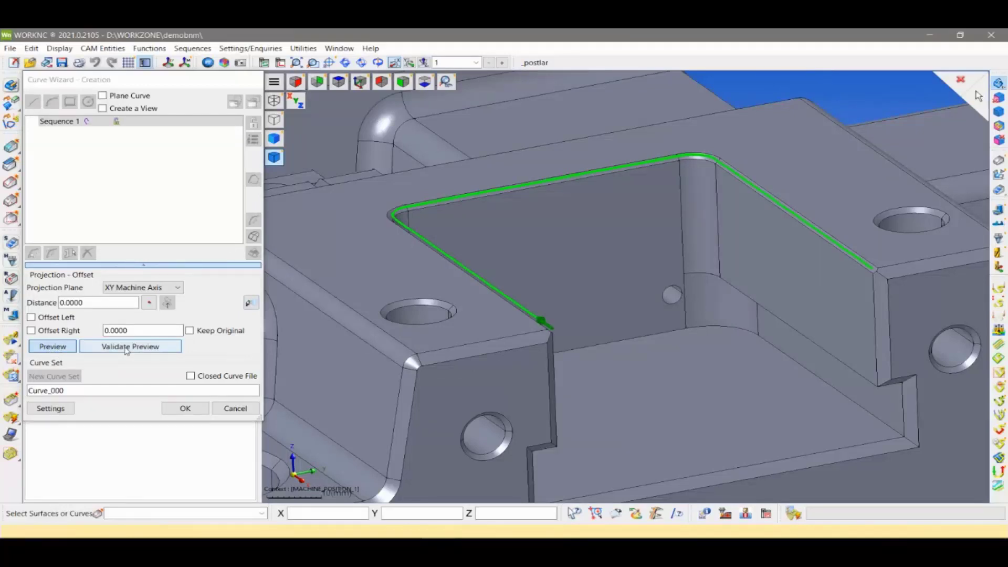
pyautogui.click(126, 347)
pyautogui.moveTo(454, 312)
pyautogui.mouseDown(button='middle')
pyautogui.moveTo(492, 322)
pyautogui.moveTo(452, 308)
pyautogui.moveTo(418, 277)
pyautogui.moveTo(462, 300)
pyautogui.moveTo(459, 318)
pyautogui.mouseUp(button='middle')
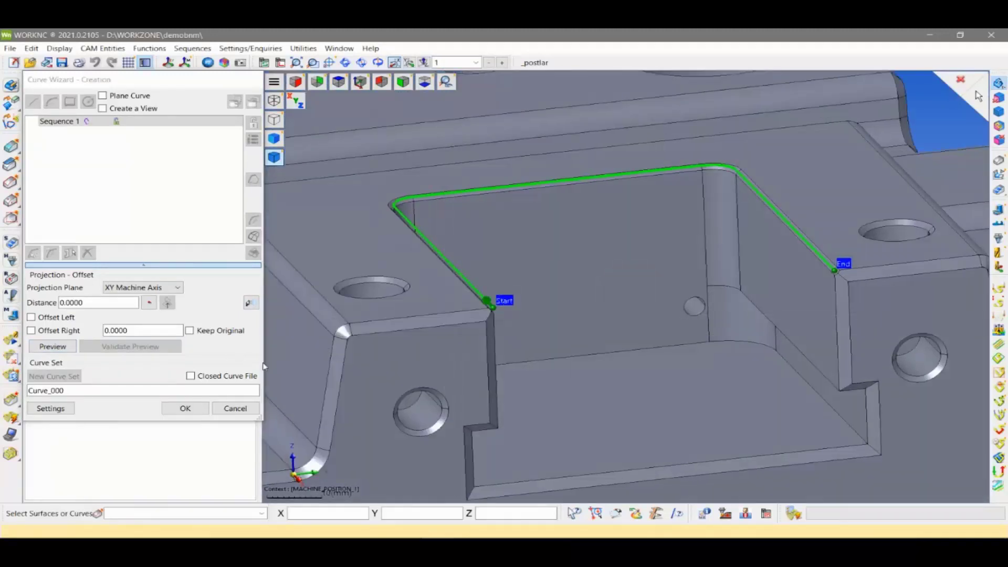
pyautogui.click(181, 408)
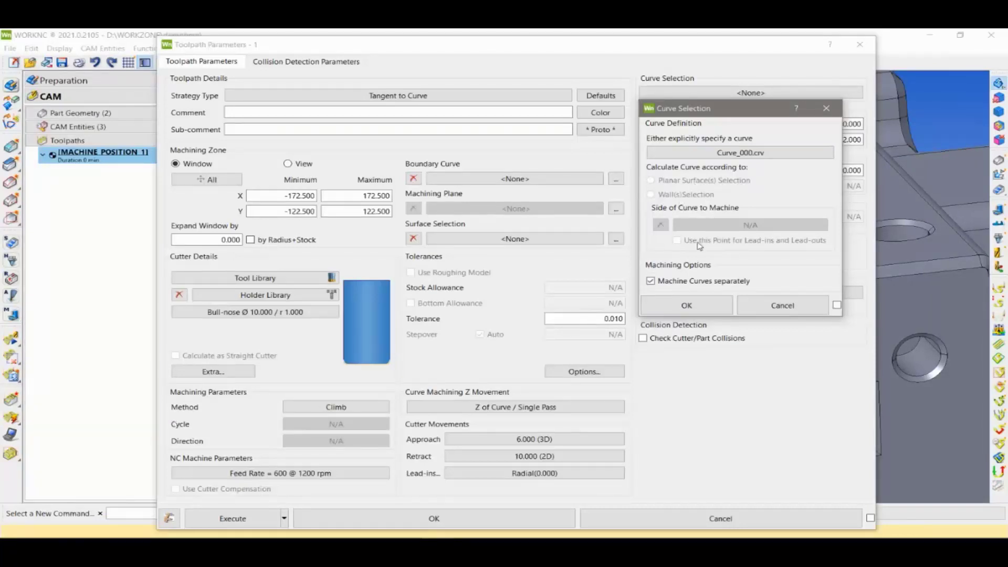
# Toggle Machine Curves separately off and back on in Curve Selection, leaving it checked
pyautogui.click(651, 282)
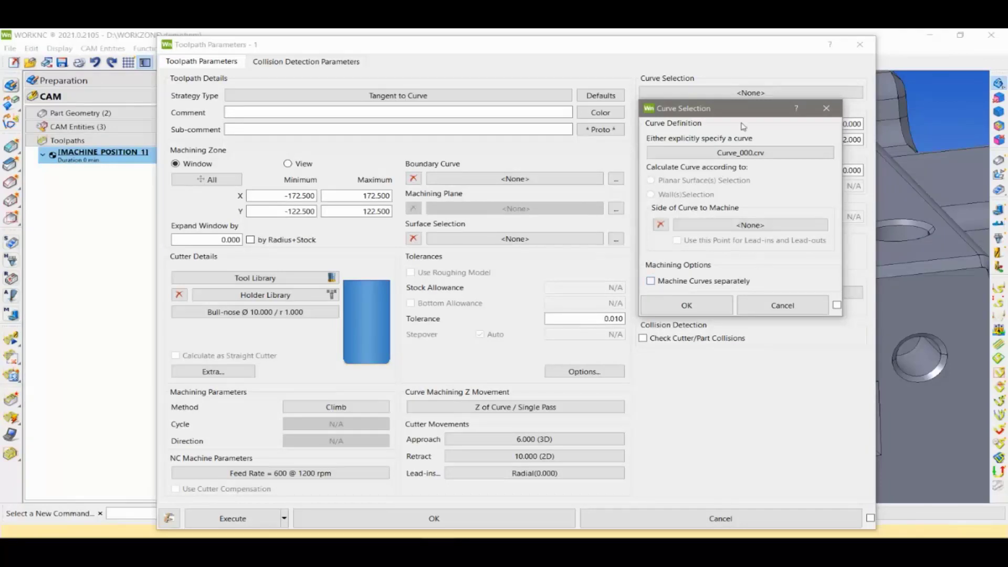
pyautogui.moveTo(746, 117); pyautogui.dragTo(522, 143)
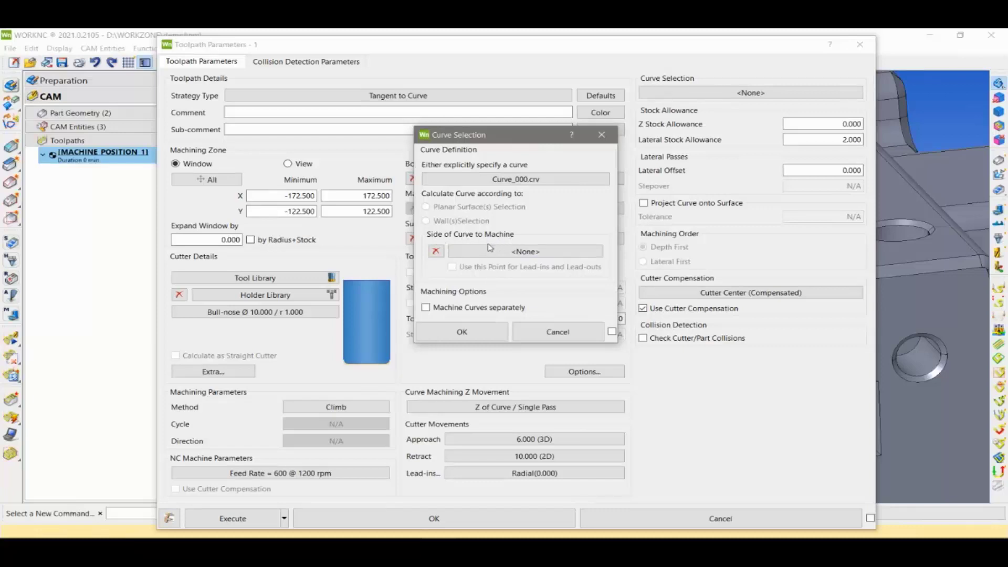
pyautogui.click(602, 134)
pyautogui.moveTo(683, 49); pyautogui.dragTo(274, 49)
pyautogui.click(340, 94)
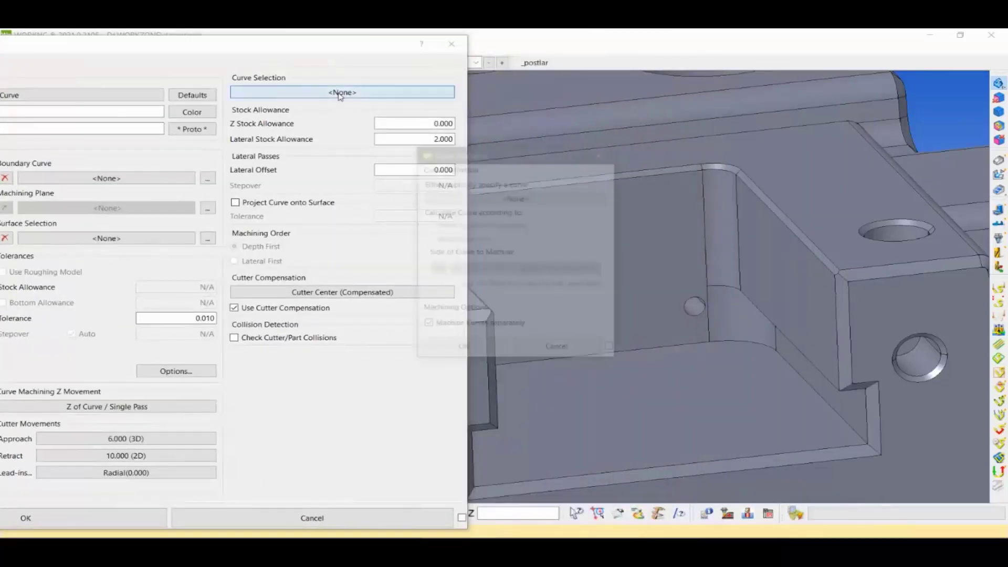
pyautogui.moveTo(477, 153); pyautogui.dragTo(117, 191)
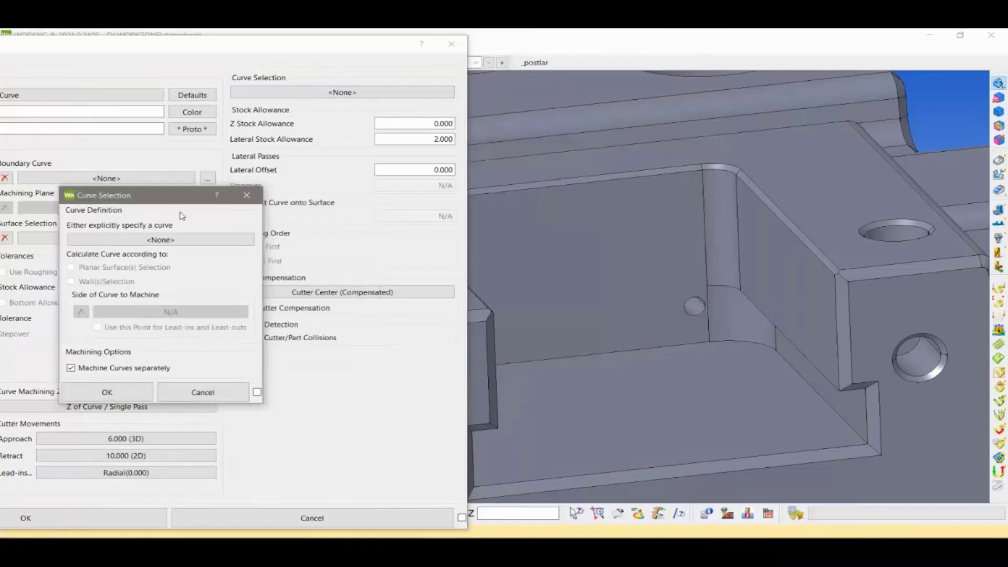
pyautogui.click(101, 365)
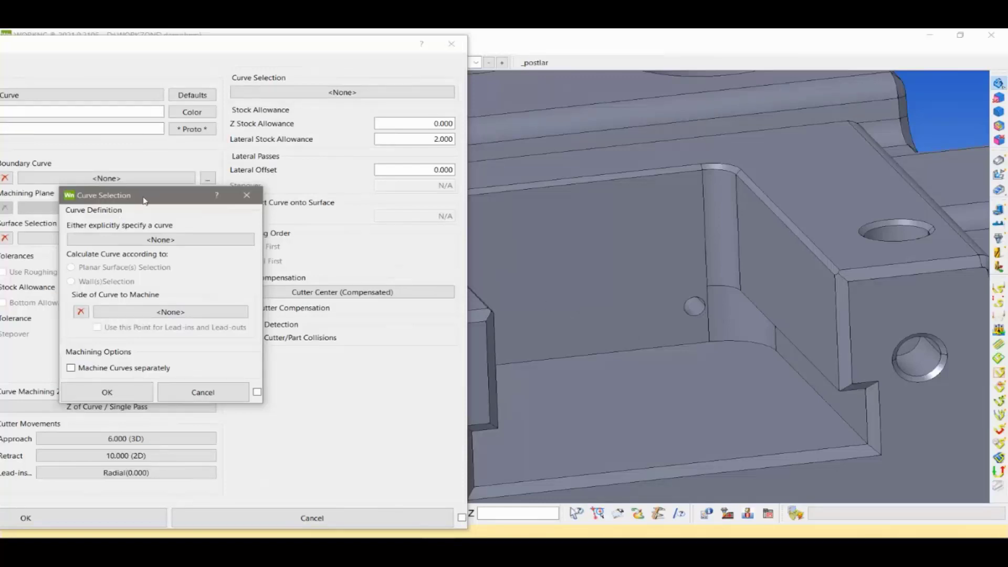
pyautogui.moveTo(147, 195)
pyautogui.mouseDown()
pyautogui.moveTo(330, 189)
pyautogui.moveTo(327, 159)
pyautogui.mouseUp()
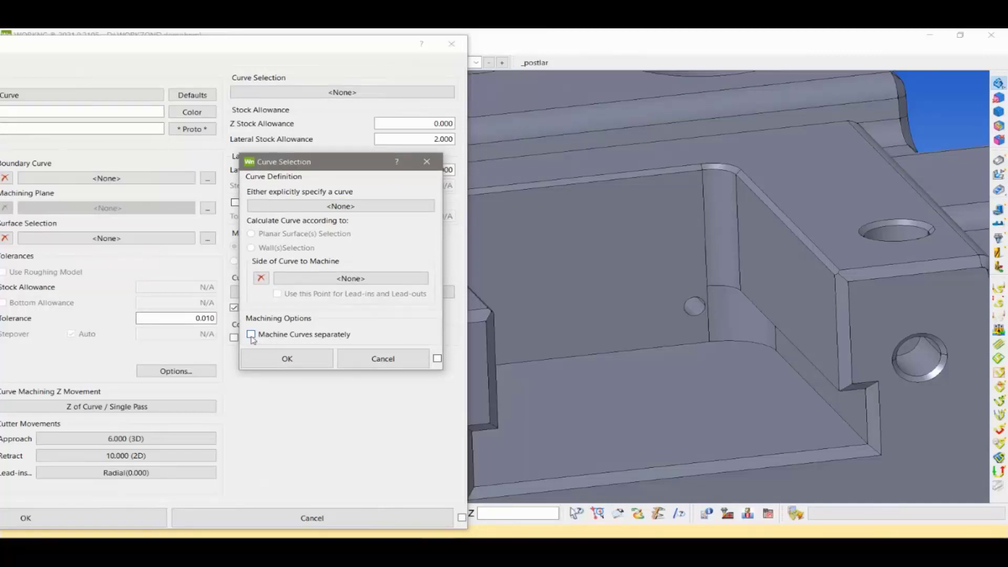
pyautogui.click(252, 334)
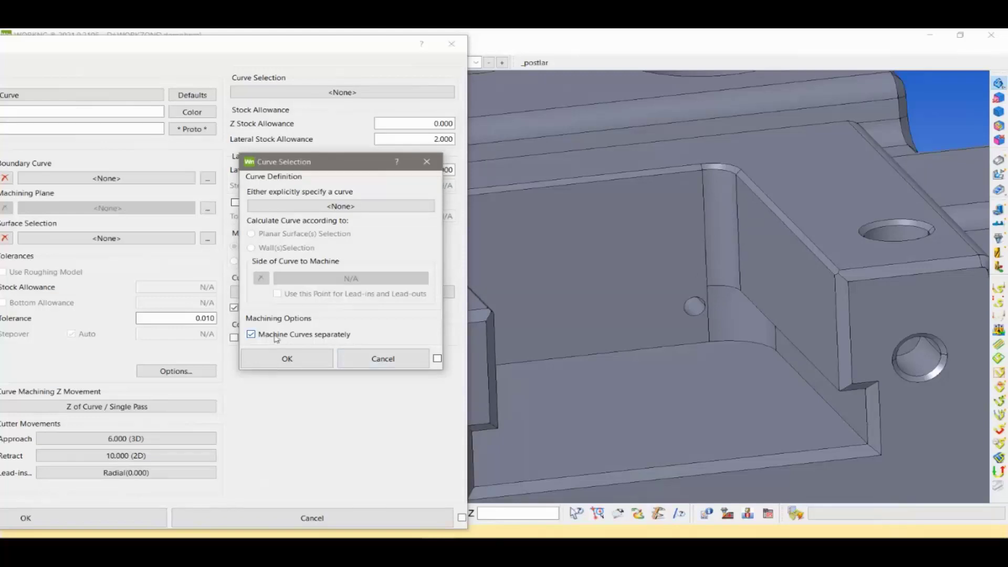
# Select Curve_000 as the Tangent to Curve toolpath's machining curve
pyautogui.click(344, 206)
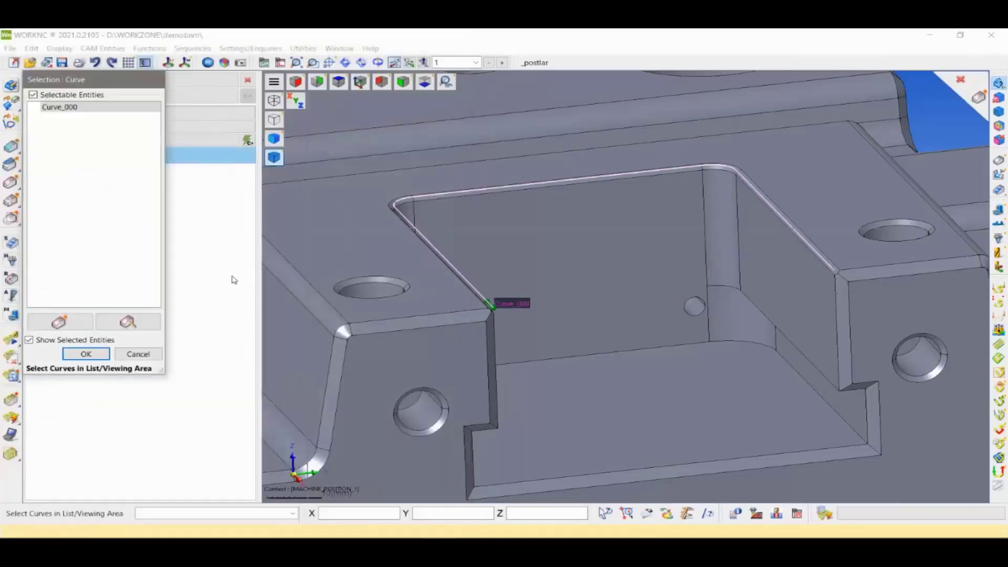
pyautogui.doubleClick(67, 109)
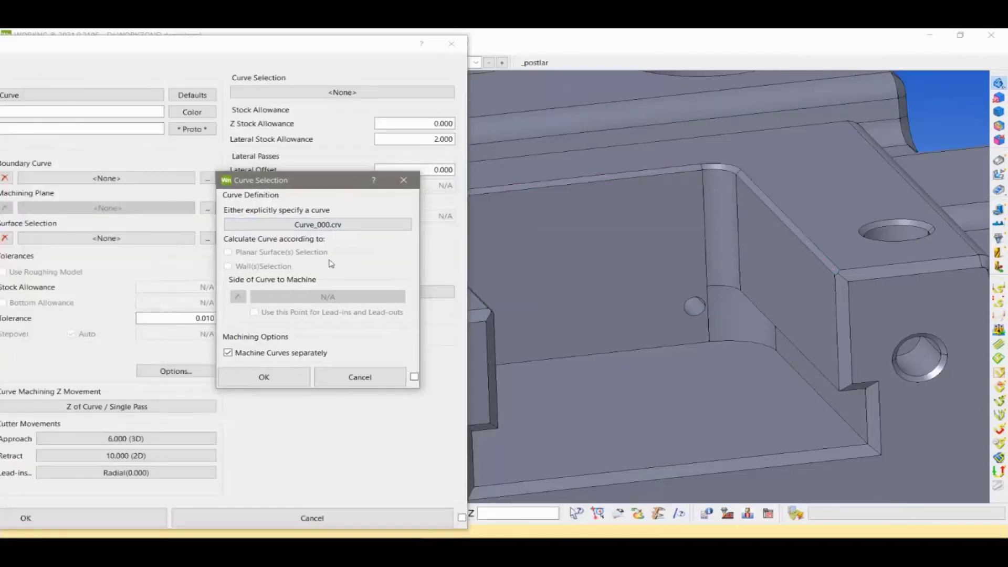
pyautogui.click(284, 385)
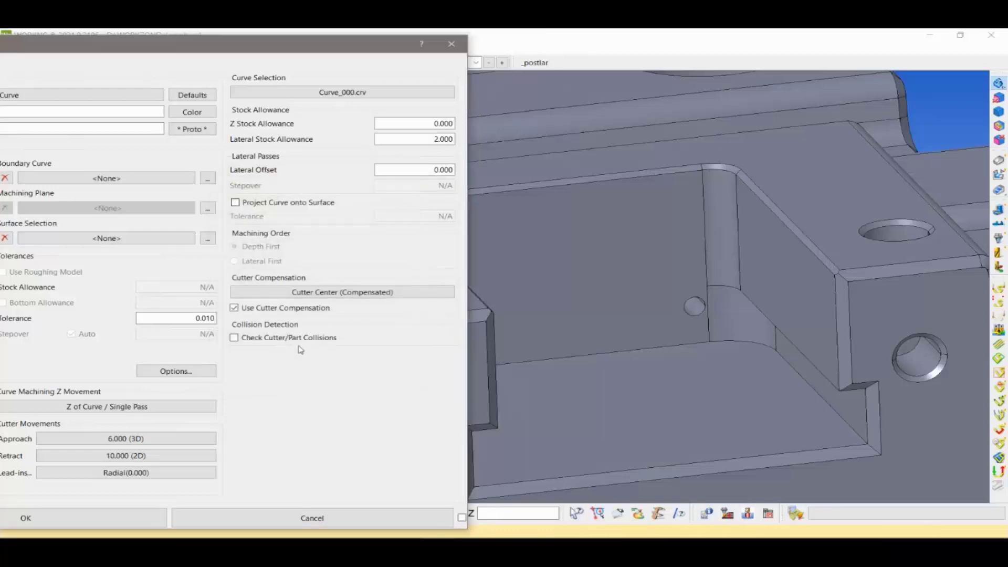
pyautogui.moveTo(328, 49); pyautogui.dragTo(583, 48)
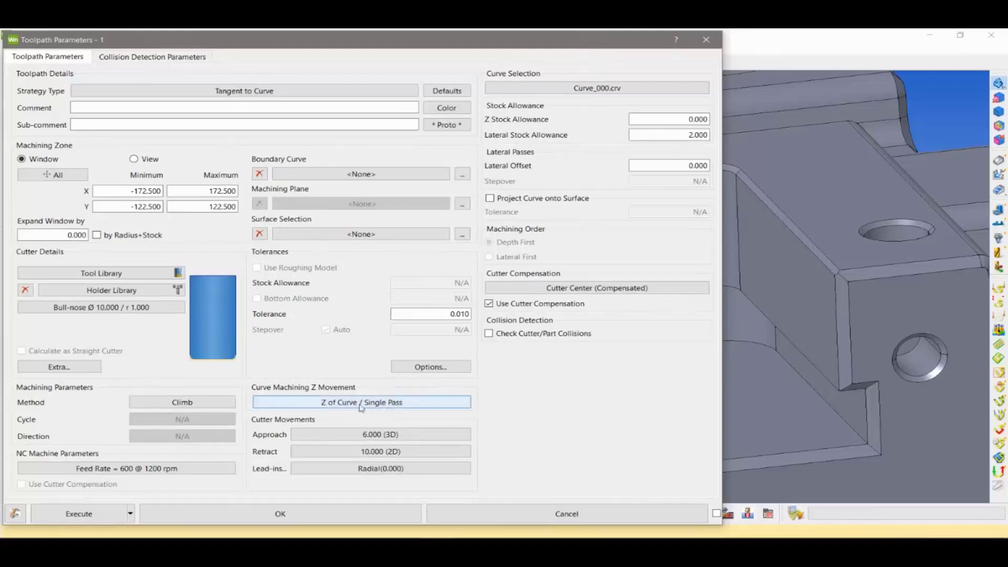
pyautogui.moveTo(388, 48); pyautogui.dragTo(396, 48)
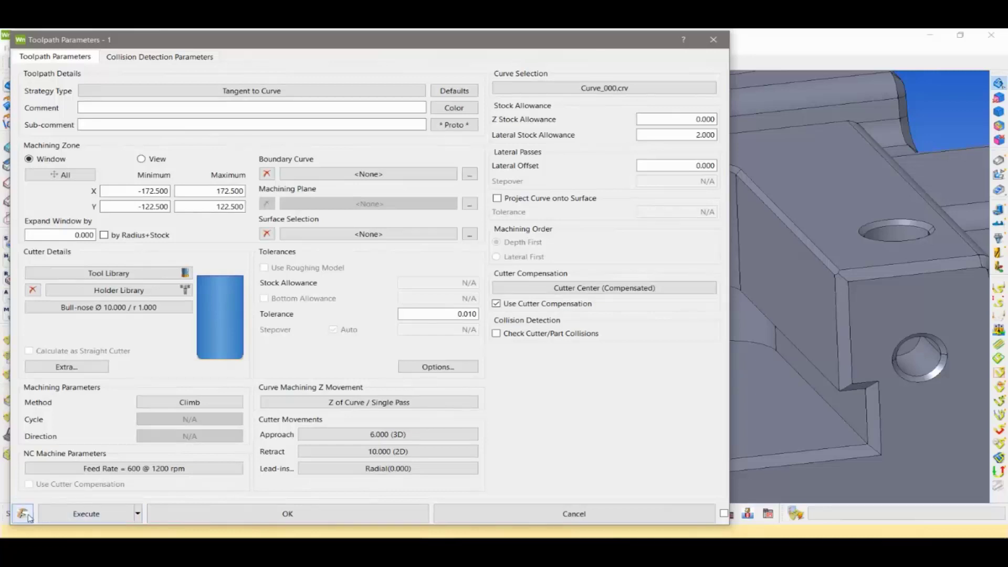
# Open the CAM Measurement Tool in Line mode and orient the view onto the pocket's inner corner
pyautogui.click(27, 517)
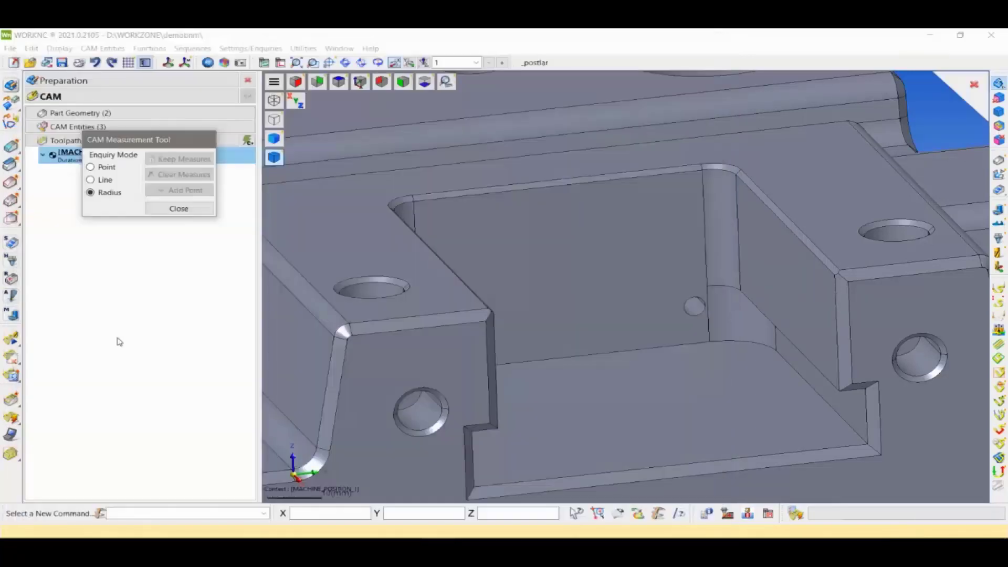
pyautogui.moveTo(153, 141); pyautogui.dragTo(148, 219)
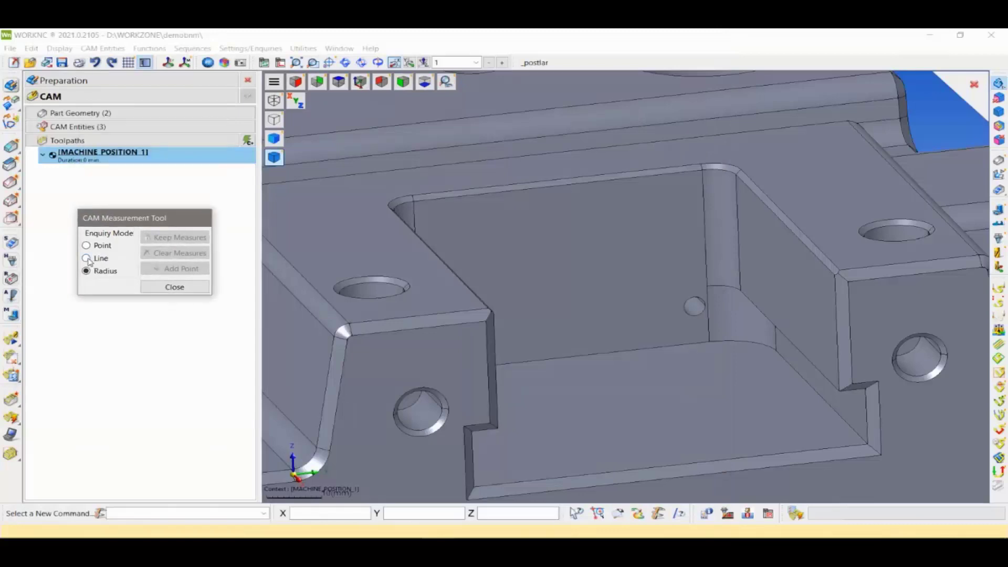
pyautogui.click(87, 259)
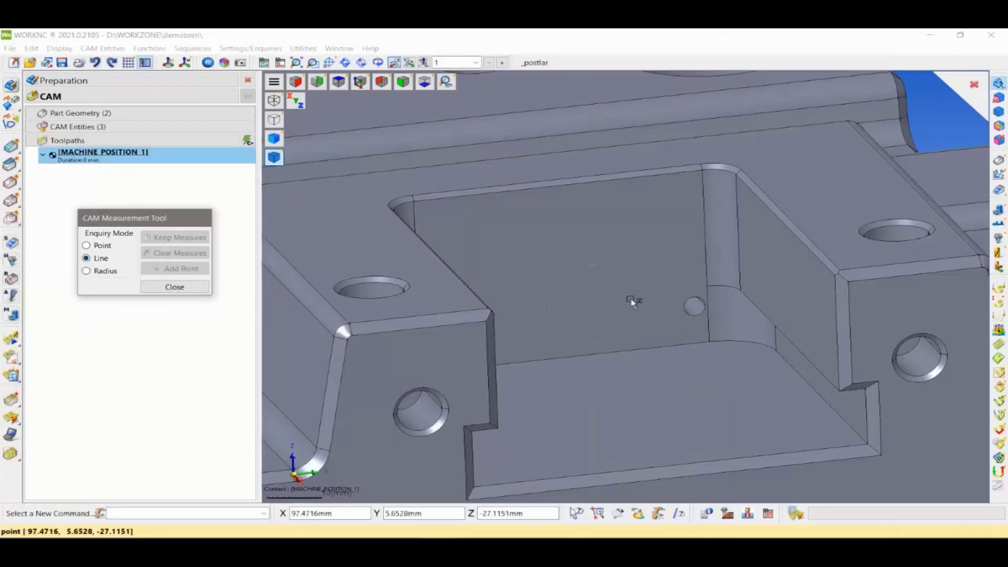
pyautogui.moveTo(757, 302)
pyautogui.mouseDown(button='middle')
pyautogui.moveTo(582, 279)
pyautogui.moveTo(659, 285)
pyautogui.moveTo(647, 274)
pyautogui.mouseUp(button='middle')
pyautogui.scroll(2, 647, 274)
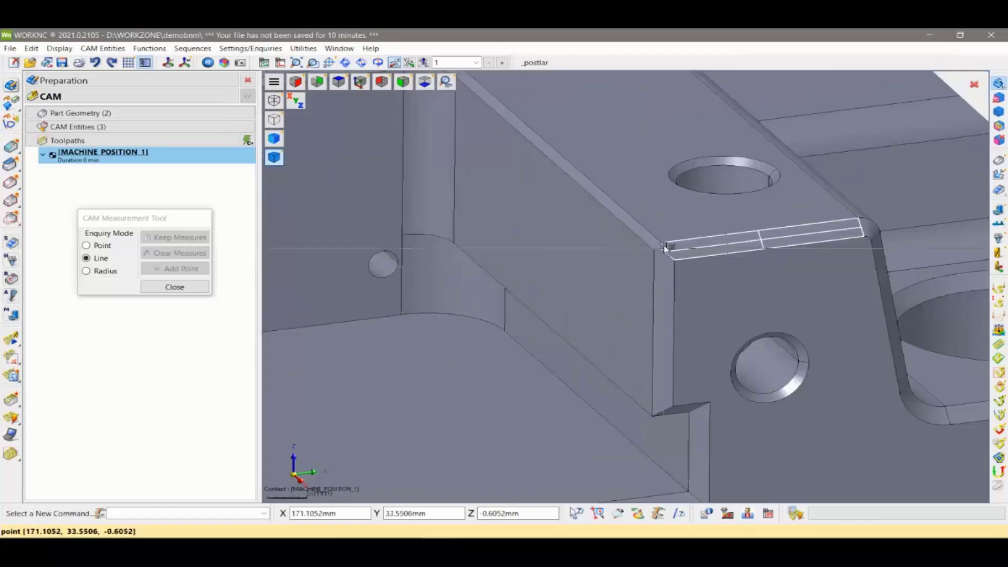
pyautogui.moveTo(663, 243)
pyautogui.mouseDown(button='middle')
pyautogui.moveTo(656, 284)
pyautogui.moveTo(635, 157)
pyautogui.mouseUp(button='middle')
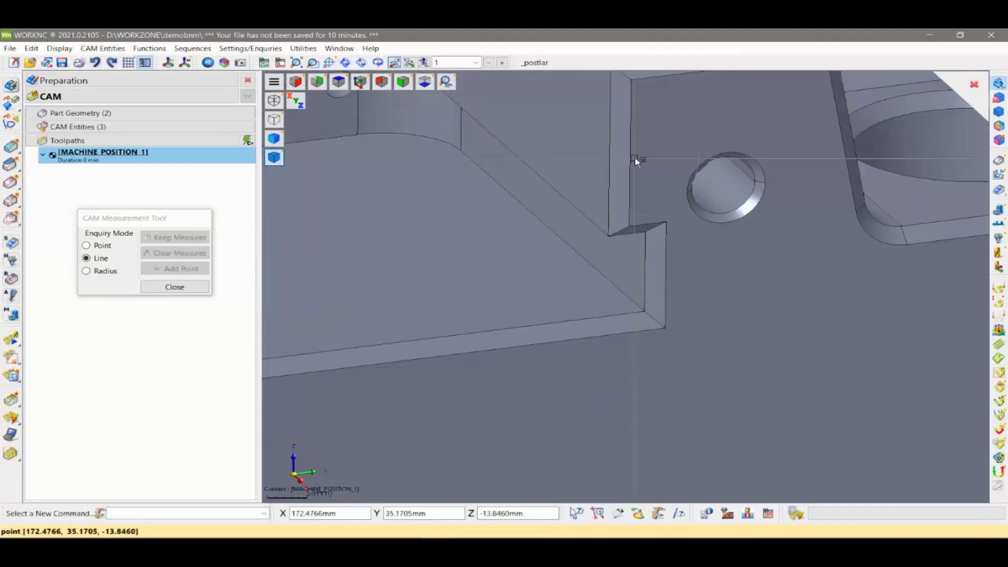
pyautogui.click(641, 310)
pyautogui.moveTo(581, 226)
pyautogui.mouseDown(button='middle')
pyautogui.moveTo(677, 346)
pyautogui.moveTo(703, 294)
pyautogui.mouseUp(button='middle')
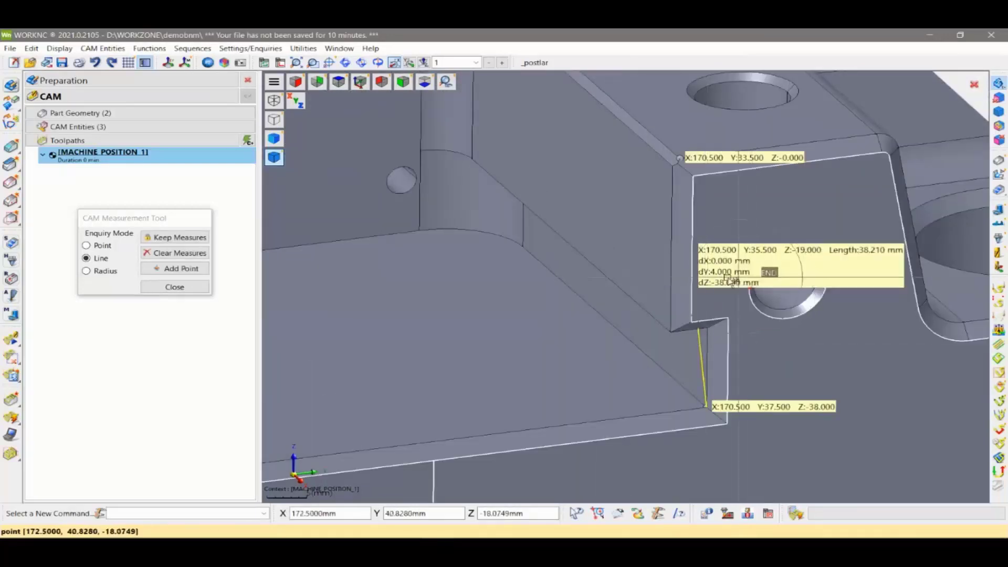
pyautogui.moveTo(573, 269); pyautogui.dragTo(698, 338, button='middle')
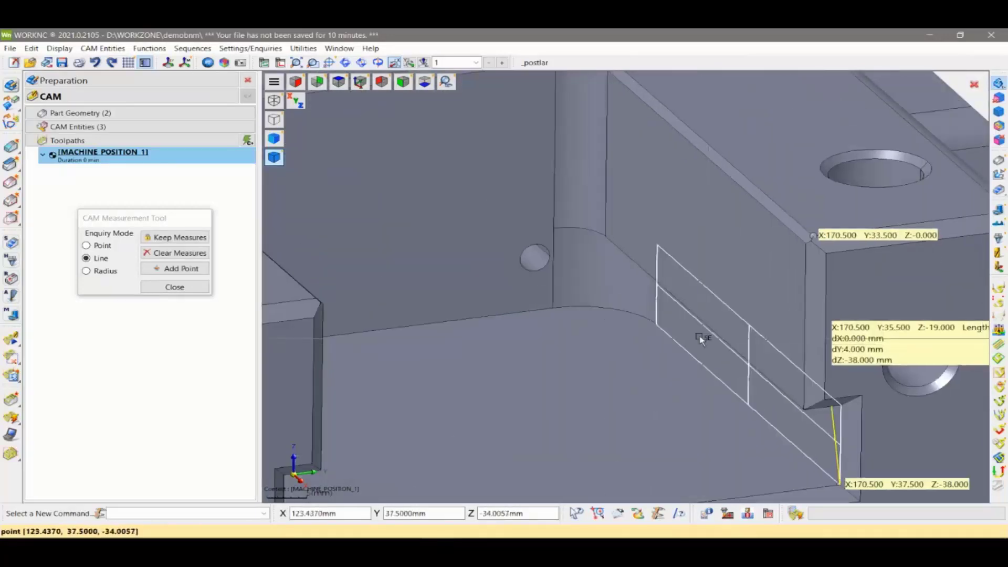
pyautogui.scroll(-3, 574, 331)
# Measure the pocket wall from top edge to bottom corner, reading 38 mm, and close the tool
pyautogui.click(176, 273)
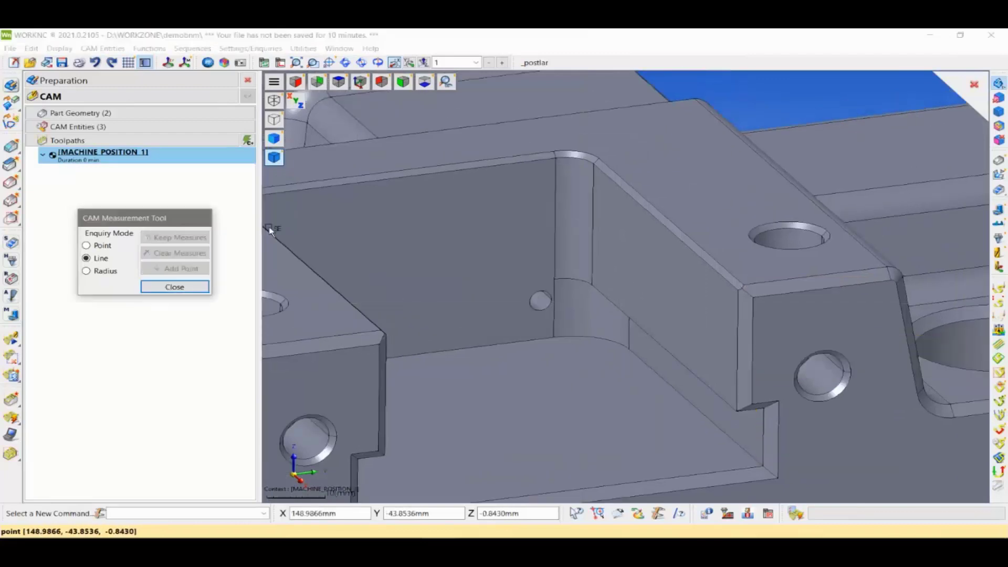
pyautogui.click(556, 155)
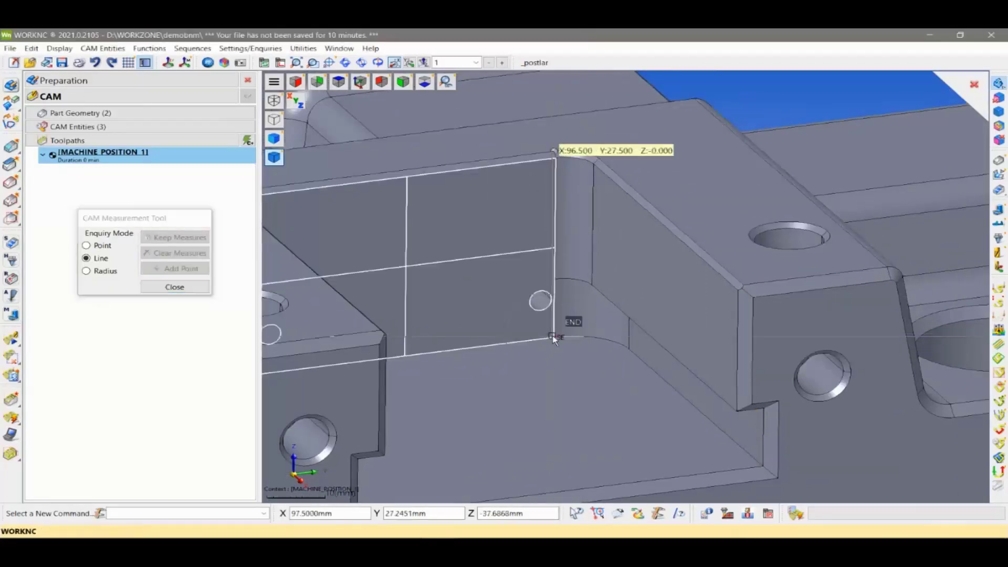
pyautogui.click(557, 337)
pyautogui.moveTo(502, 304); pyautogui.dragTo(518, 321, button='middle')
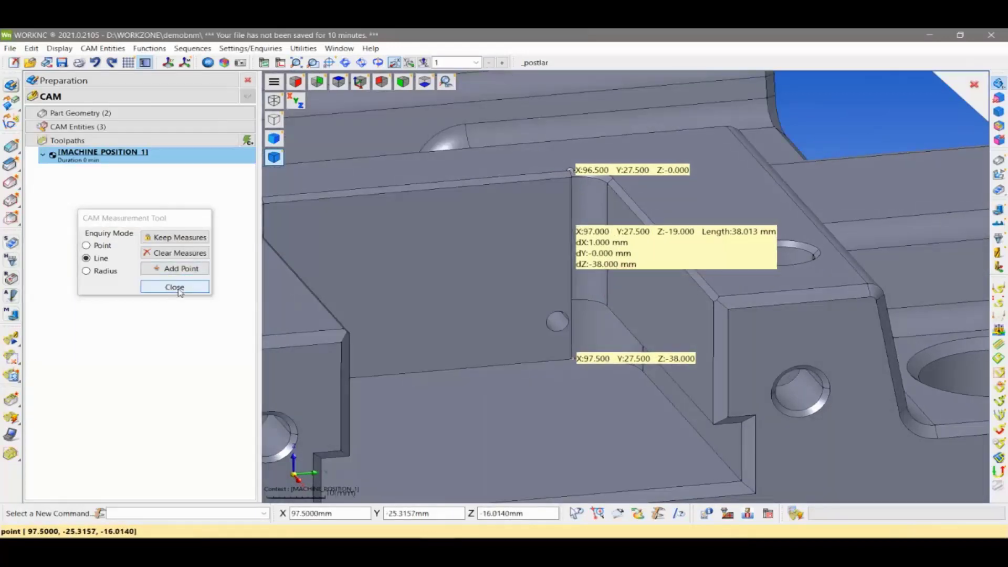
pyautogui.click(175, 288)
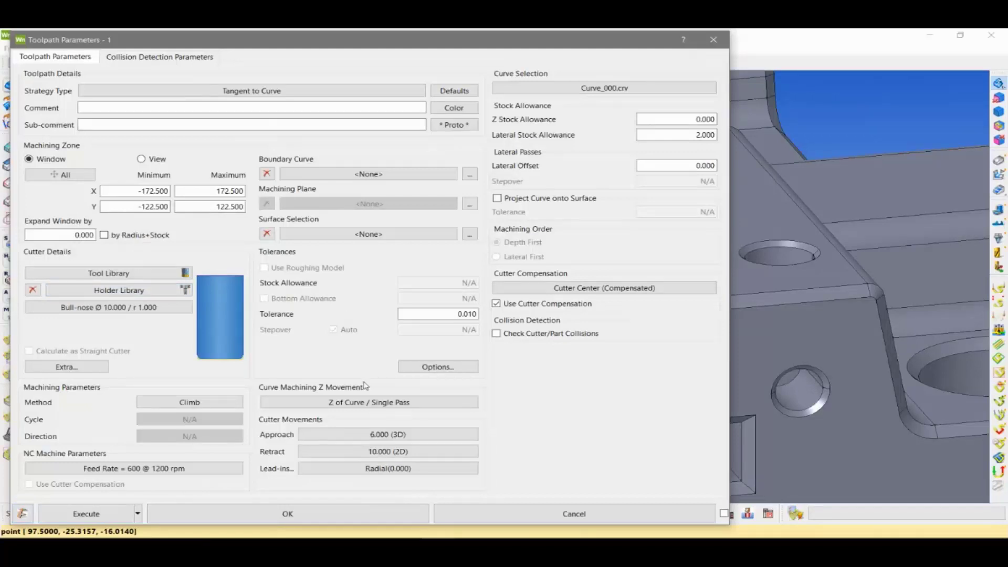
# Set Z movement to Multiple Passes starting on the curve, 38.100 total depth, 0.500 Z step
pyautogui.click(366, 403)
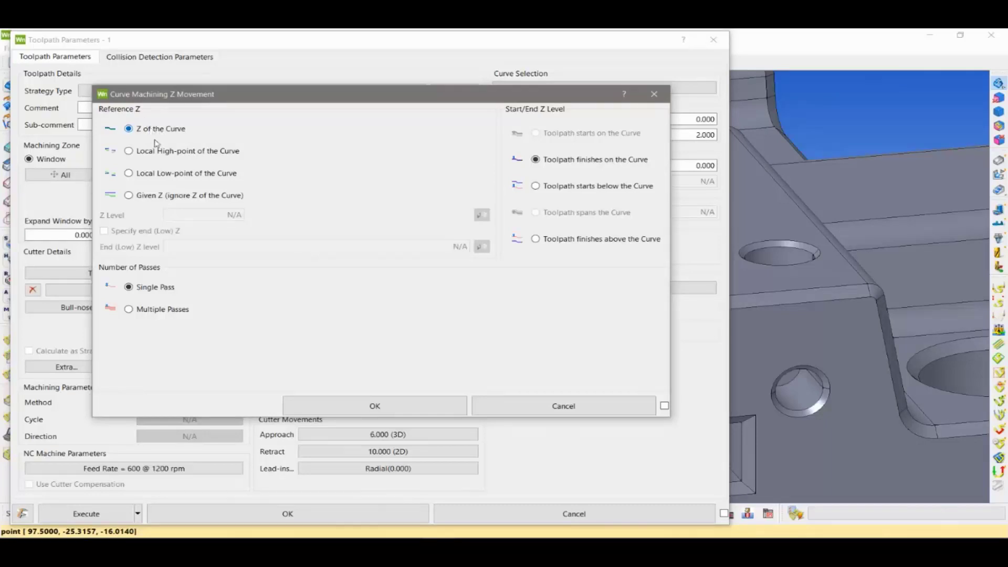
pyautogui.click(147, 311)
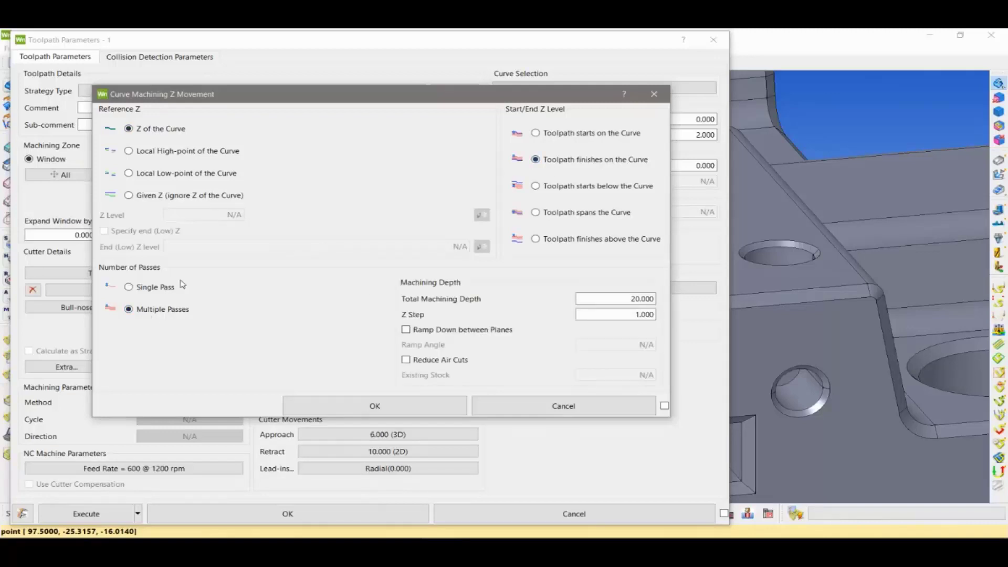
pyautogui.click(158, 288)
pyautogui.click(157, 310)
pyautogui.moveTo(623, 300); pyautogui.dragTo(660, 303)
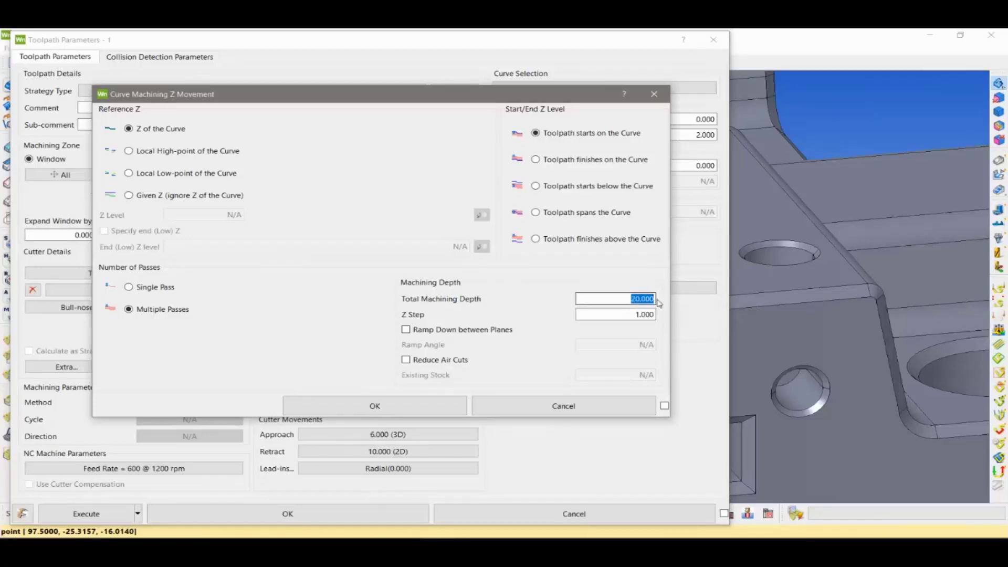
pyautogui.write('38')
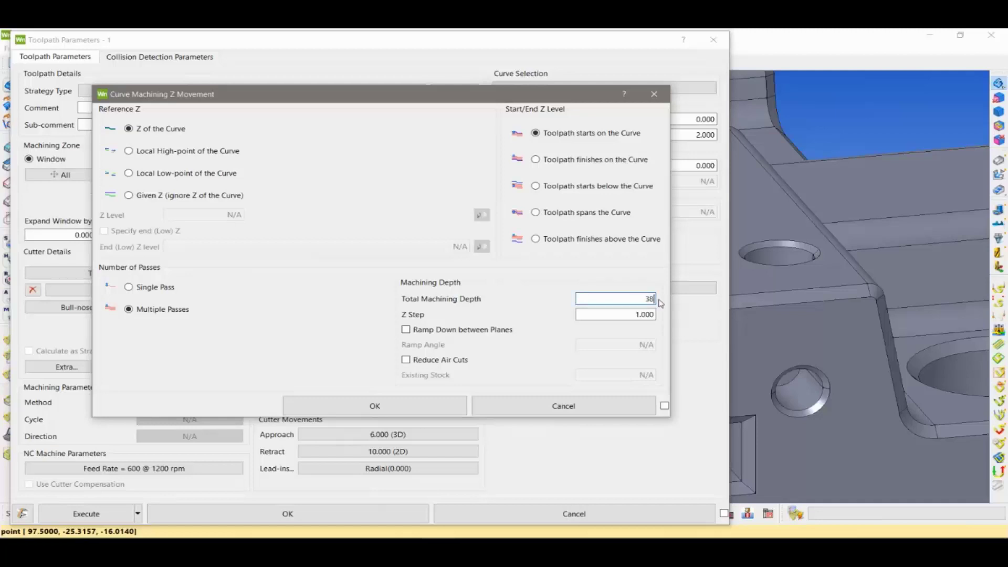
pyautogui.write('.100')
pyautogui.moveTo(633, 315); pyautogui.dragTo(665, 318)
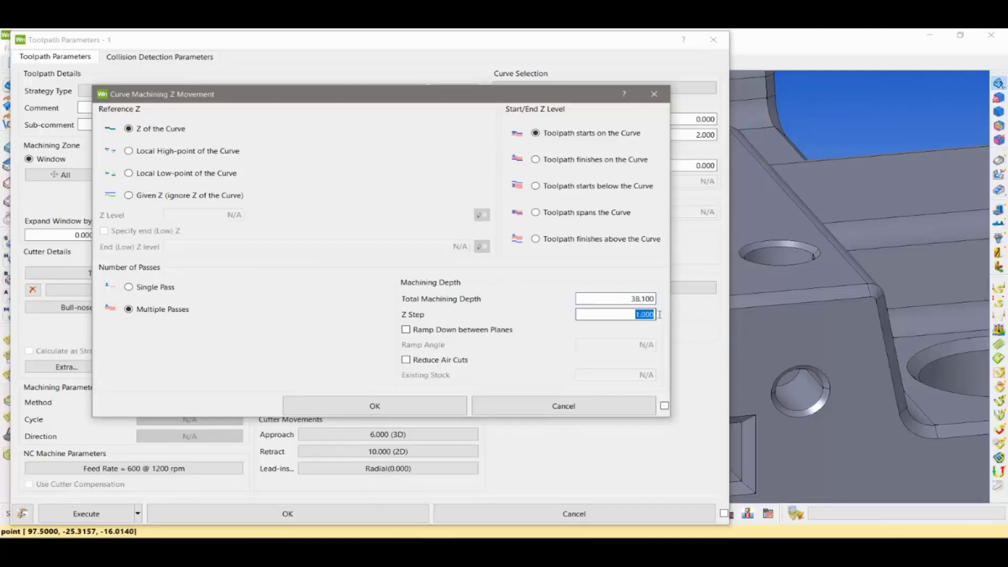
pyautogui.press('BackSpace')
pyautogui.click(375, 408)
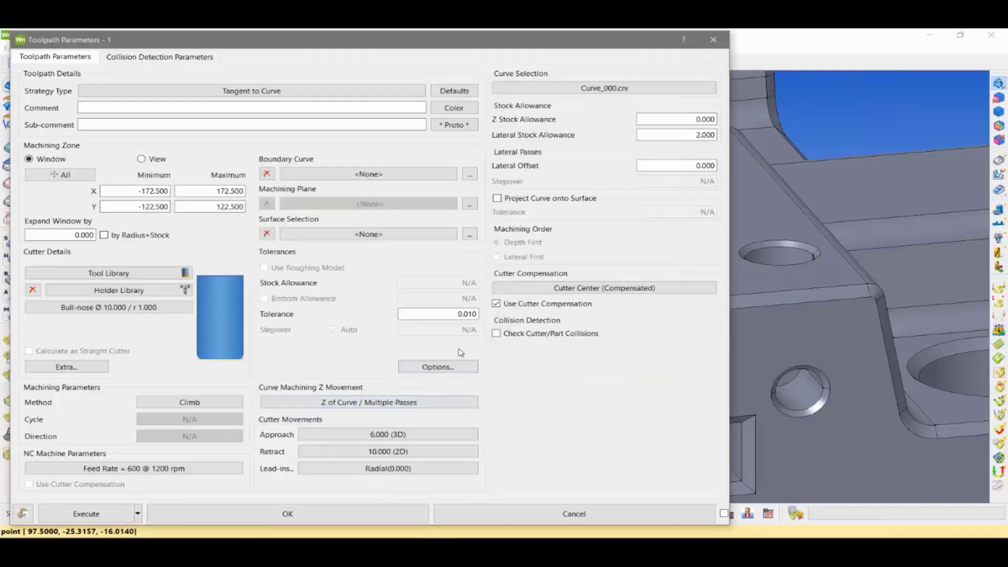
# Give lead-ins 2.000 radius and 10 tangency extension, with lead-in from outside flat surfaces off
pyautogui.click(382, 435)
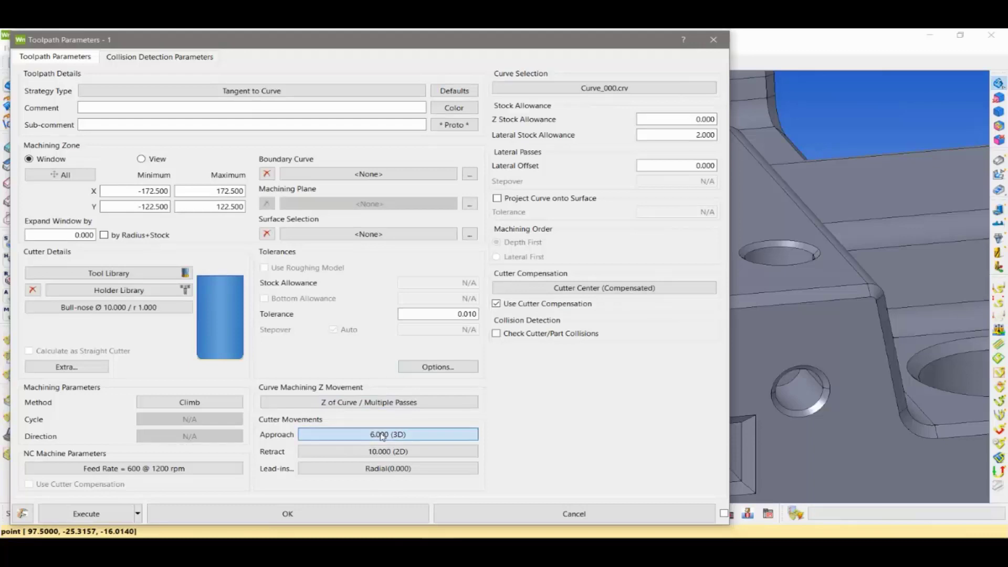
pyautogui.click(411, 469)
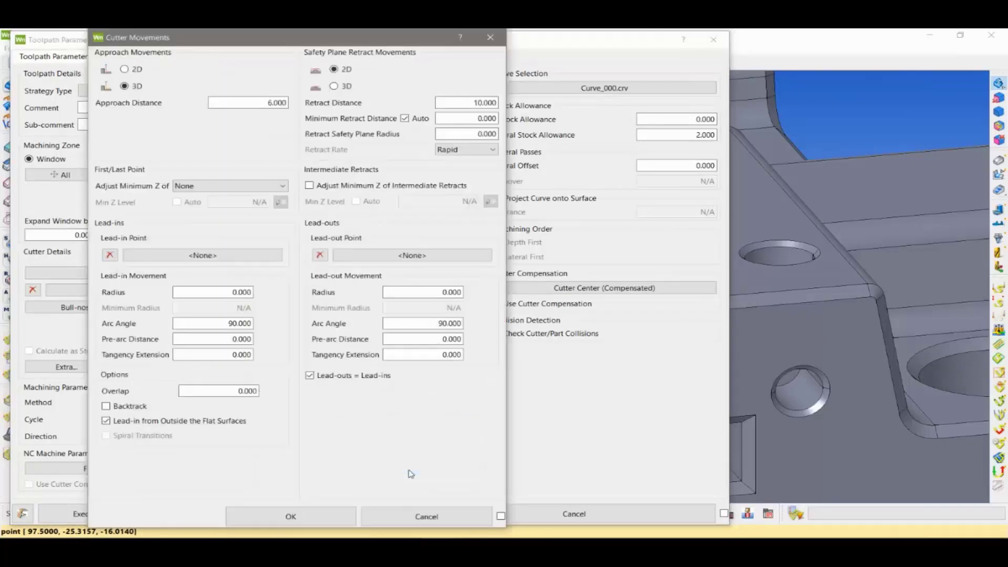
pyautogui.click(438, 520)
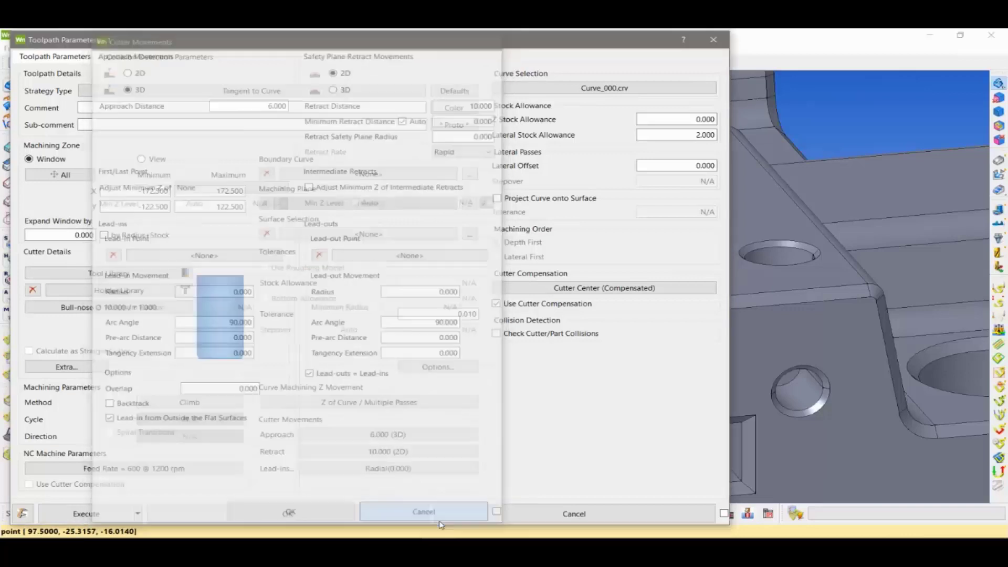
pyautogui.click(428, 440)
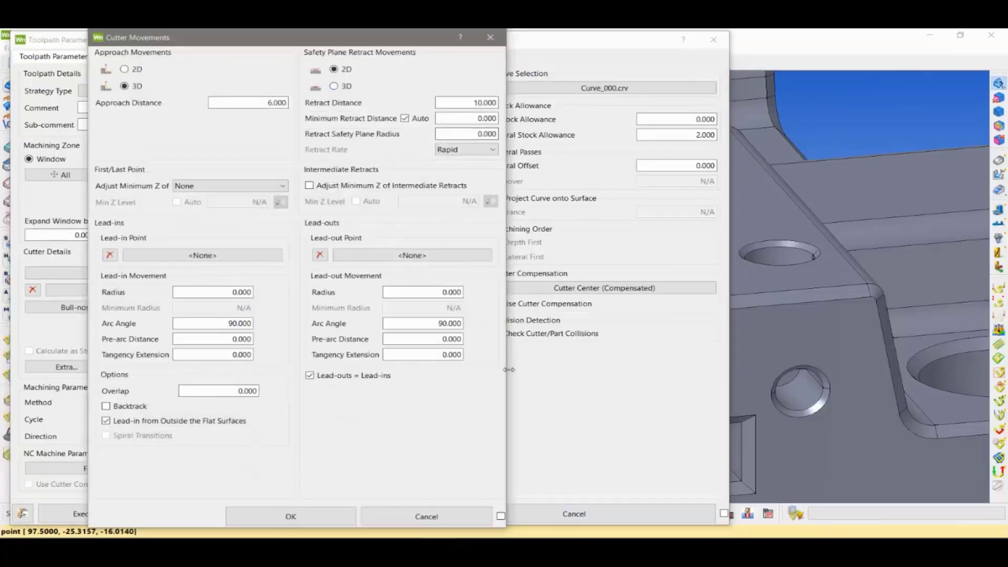
pyautogui.moveTo(506, 365); pyautogui.dragTo(603, 364)
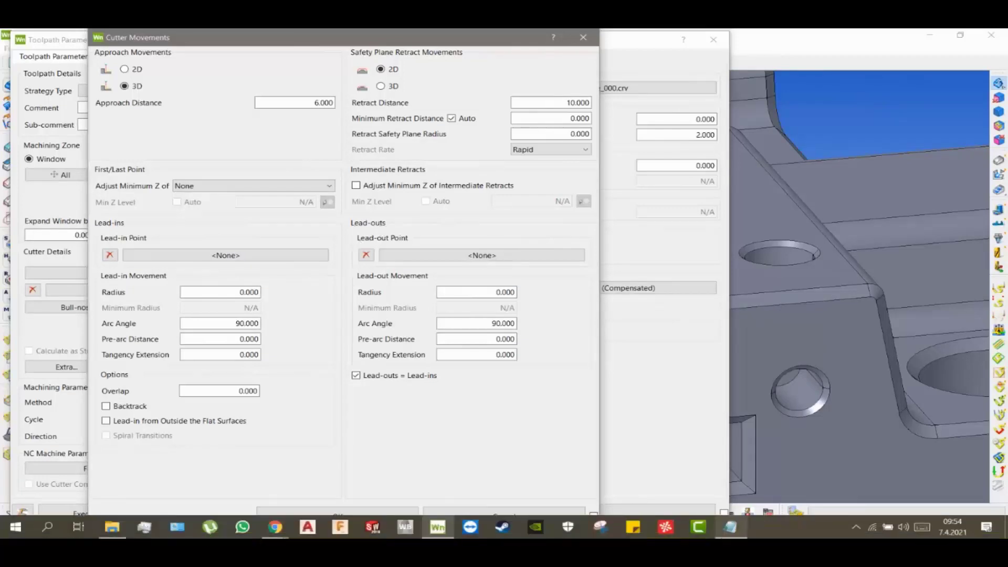
pyautogui.doubleClick(241, 292)
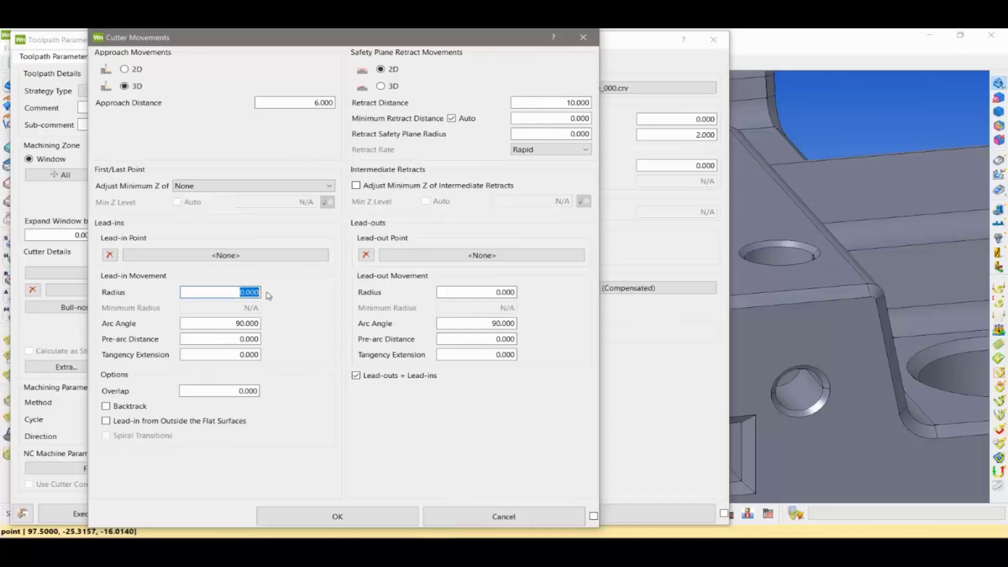
pyautogui.write('2')
pyautogui.write('.000')
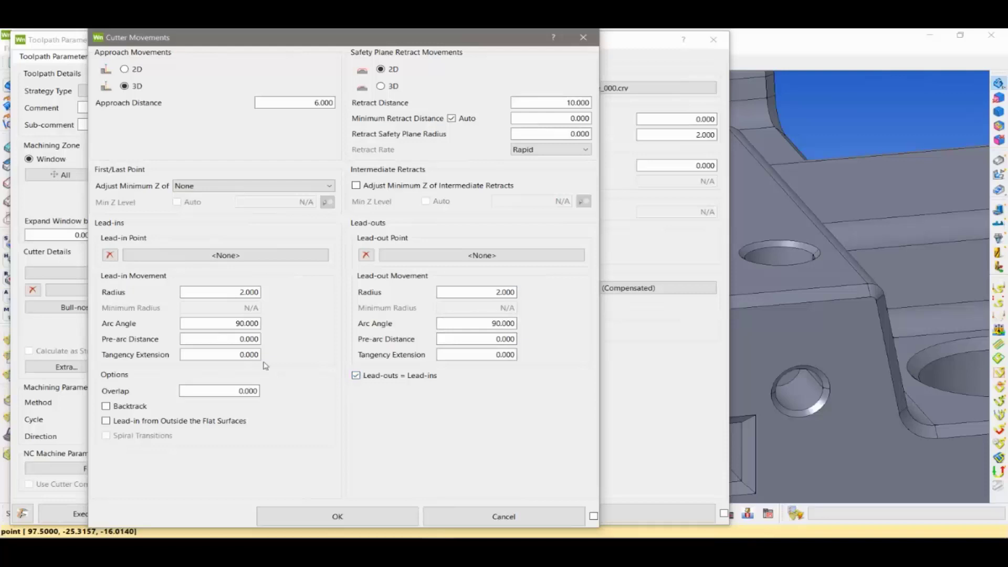
pyautogui.moveTo(234, 358); pyautogui.dragTo(267, 357)
pyautogui.click(210, 356)
pyautogui.doubleClick(239, 355)
pyautogui.write('1')
# Apply the Radial(2.000) lead-ins and change the lateral stock allowance from 2 to 0
pyautogui.click(351, 517)
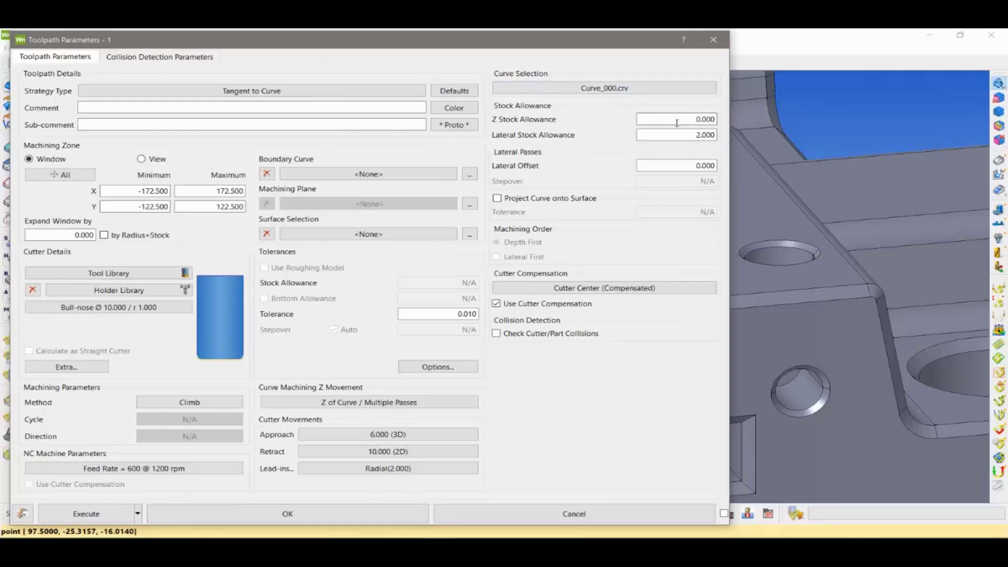
pyautogui.moveTo(681, 119)
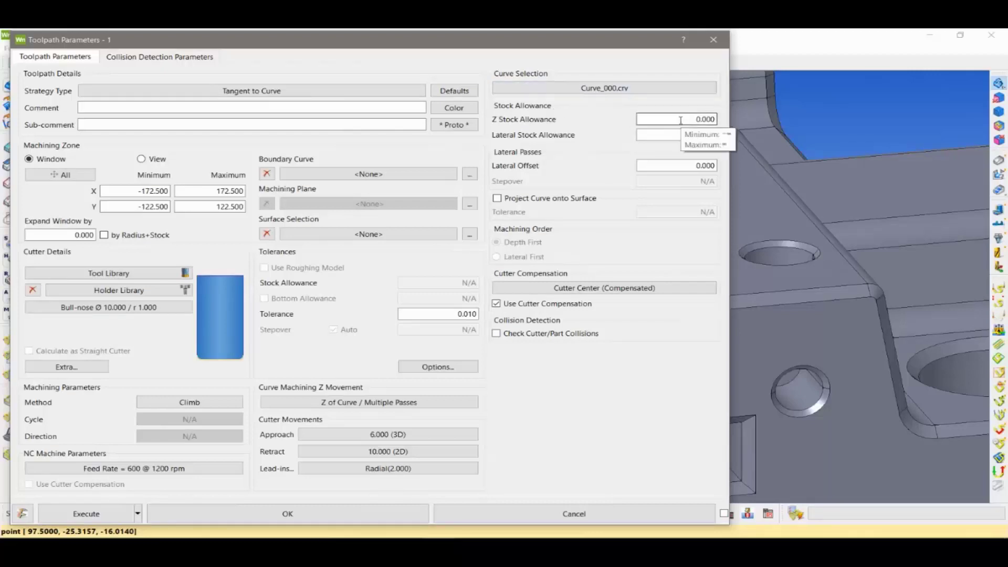
pyautogui.click(686, 121)
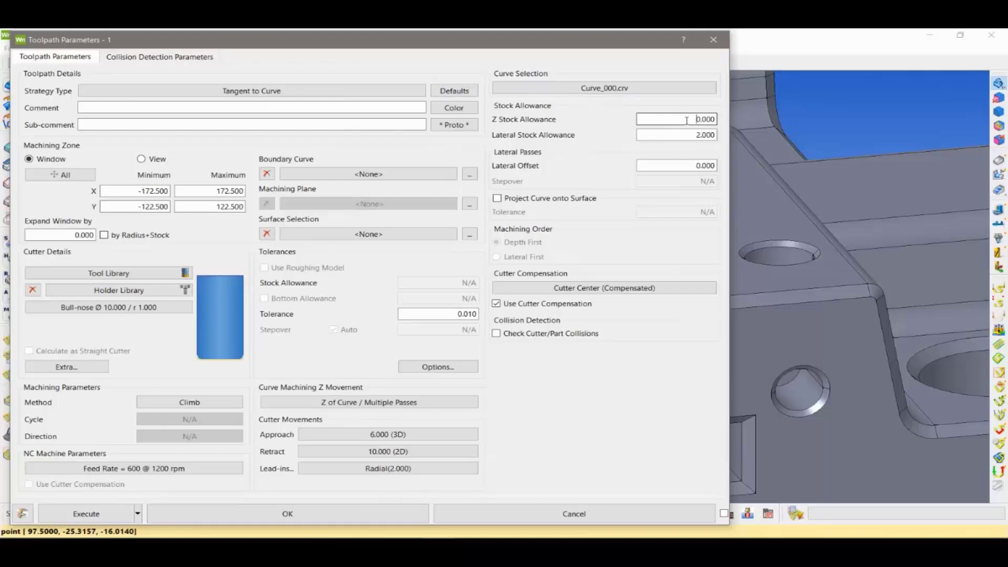
pyautogui.moveTo(696, 135); pyautogui.dragTo(709, 135)
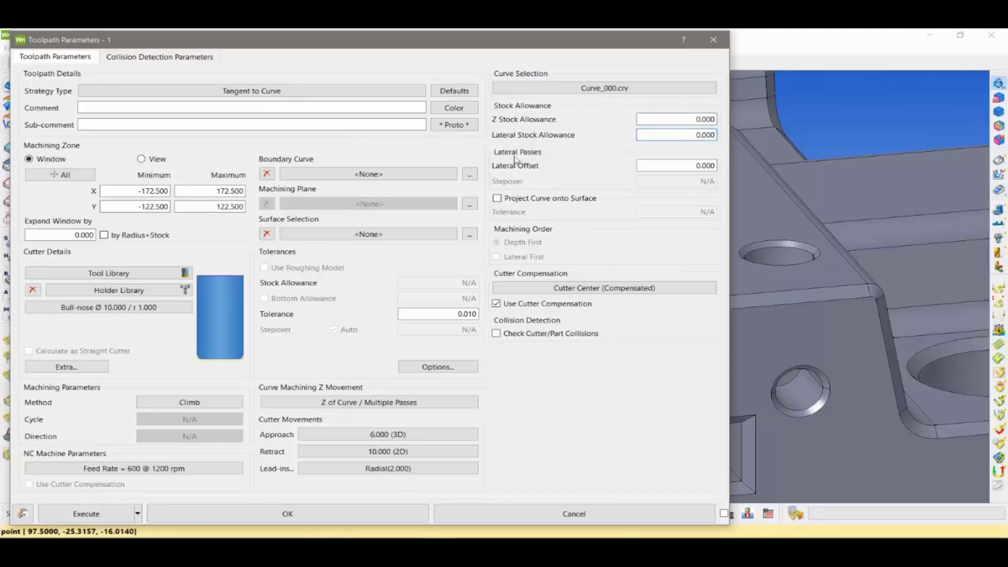
pyautogui.moveTo(528, 32); pyautogui.dragTo(305, 49)
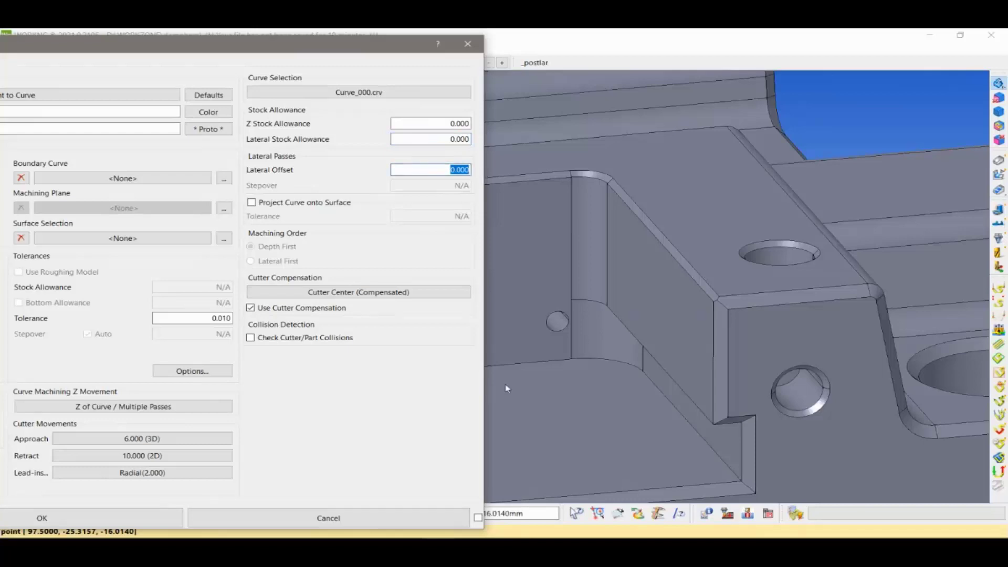
pyautogui.moveTo(282, 55); pyautogui.dragTo(528, 49)
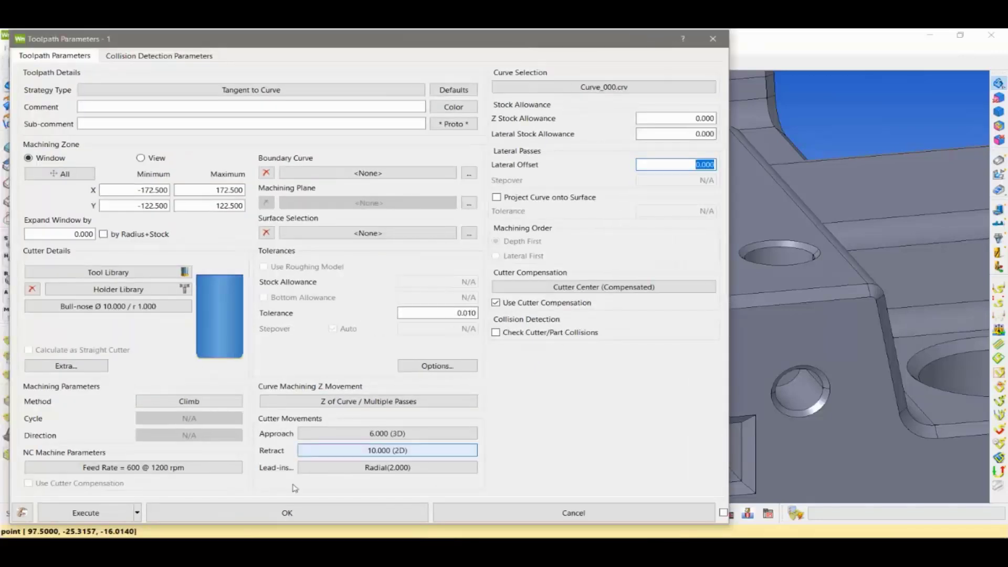
# Calculate the Tangent to Curve toolpath, giving about 32 min machining time
pyautogui.click(116, 516)
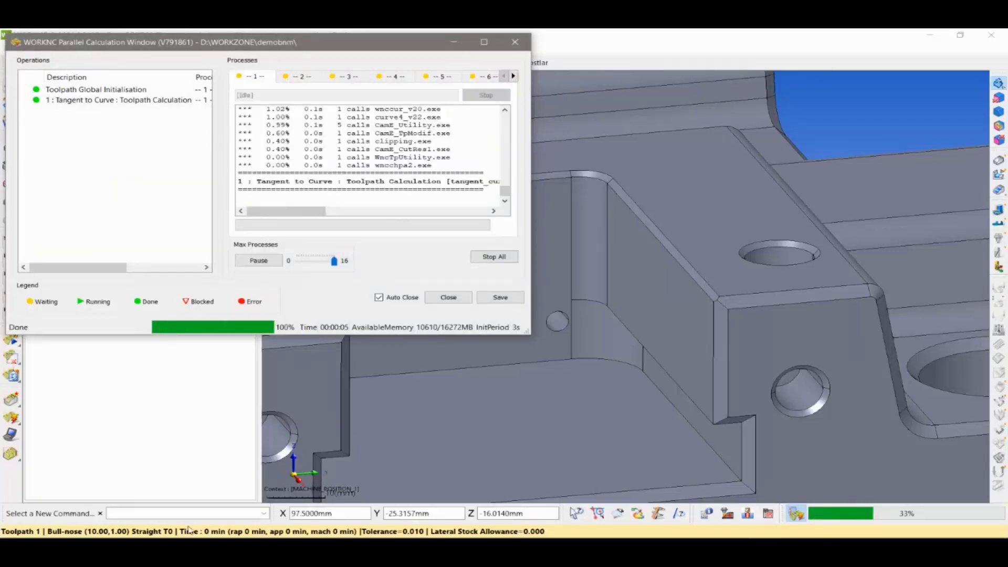
pyautogui.click(262, 504)
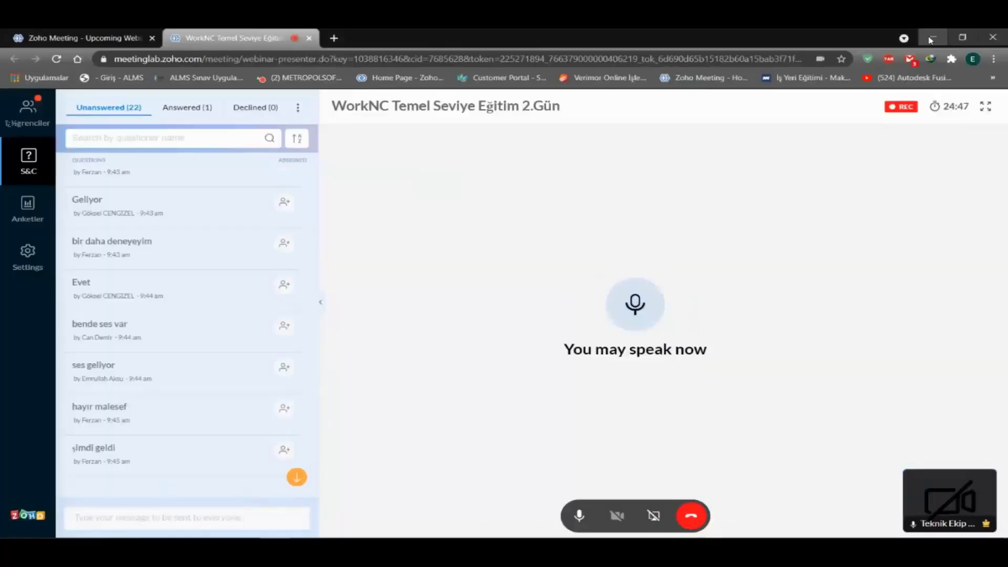
pyautogui.hotkey('alt', 'Tab')
# Display toolpath 1 and orbit and zoom to view the whole pocket from above
pyautogui.click(43, 170)
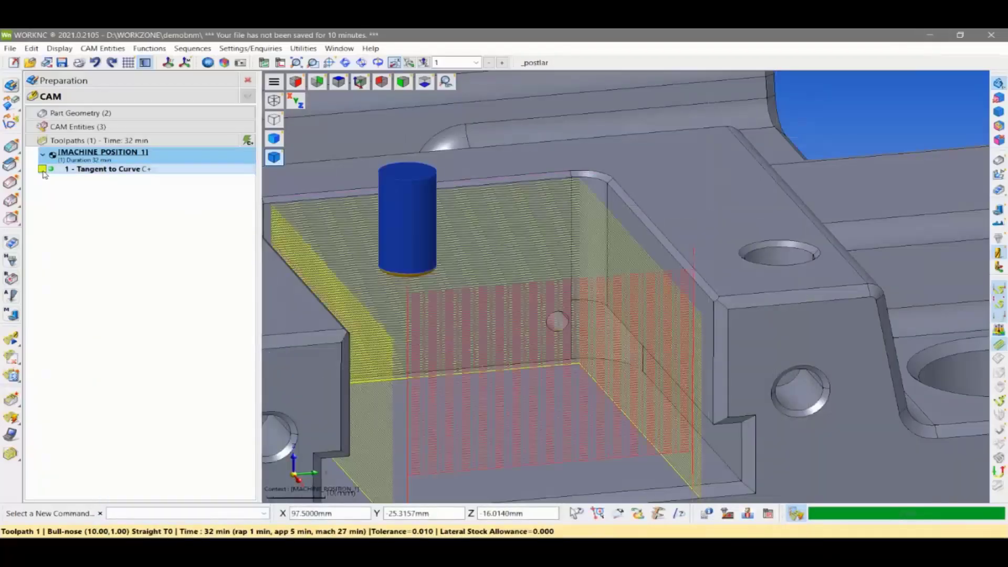
pyautogui.moveTo(540, 316)
pyautogui.mouseDown(button='middle')
pyautogui.moveTo(605, 302)
pyautogui.moveTo(592, 286)
pyautogui.moveTo(580, 321)
pyautogui.moveTo(547, 338)
pyautogui.moveTo(454, 316)
pyautogui.moveTo(502, 317)
pyautogui.moveTo(556, 292)
pyautogui.moveTo(458, 261)
pyautogui.mouseUp(button='middle')
pyautogui.scroll(-3, 592, 285)
pyautogui.scroll(2, 580, 323)
pyautogui.scroll(2, 578, 331)
pyautogui.scroll(2, 575, 340)
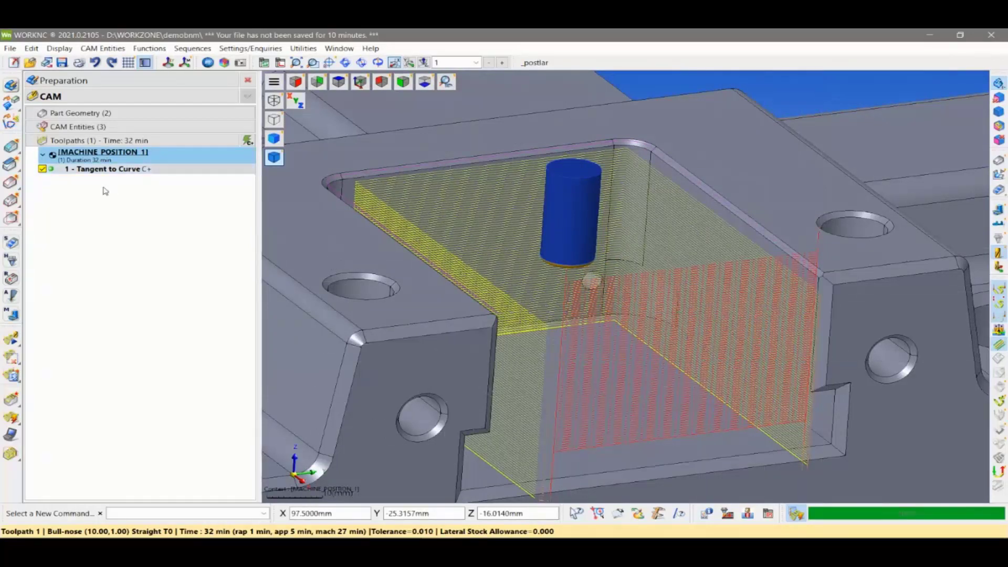
pyautogui.rightClick(53, 173)
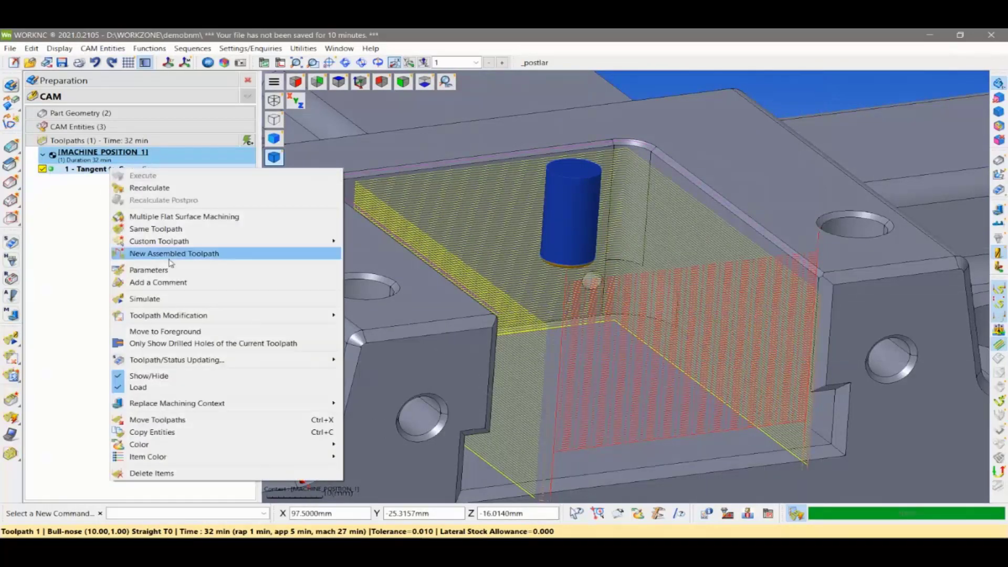
pyautogui.click(157, 296)
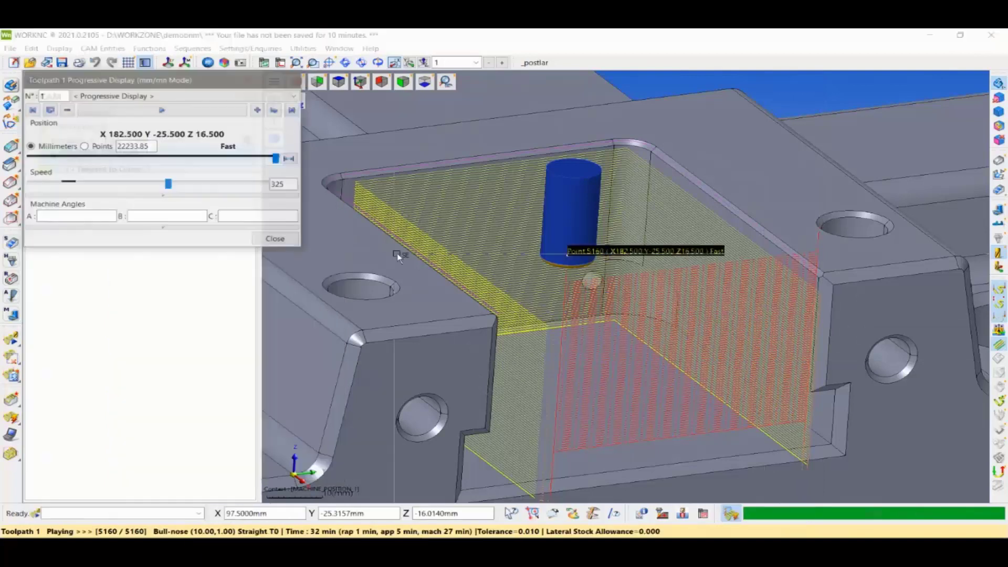
pyautogui.click(160, 111)
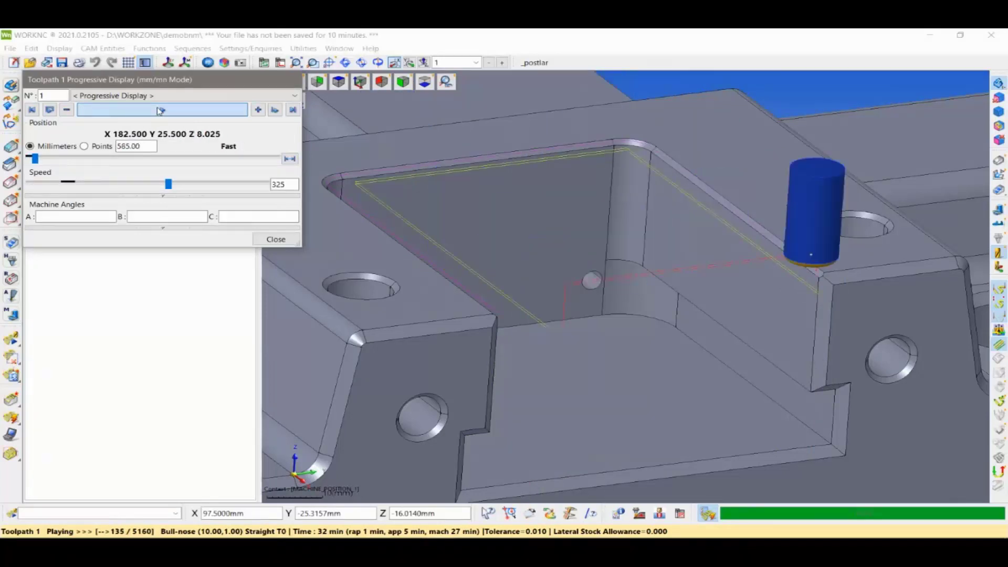
pyautogui.scroll(2, 593, 393)
pyautogui.scroll(3, 569, 367)
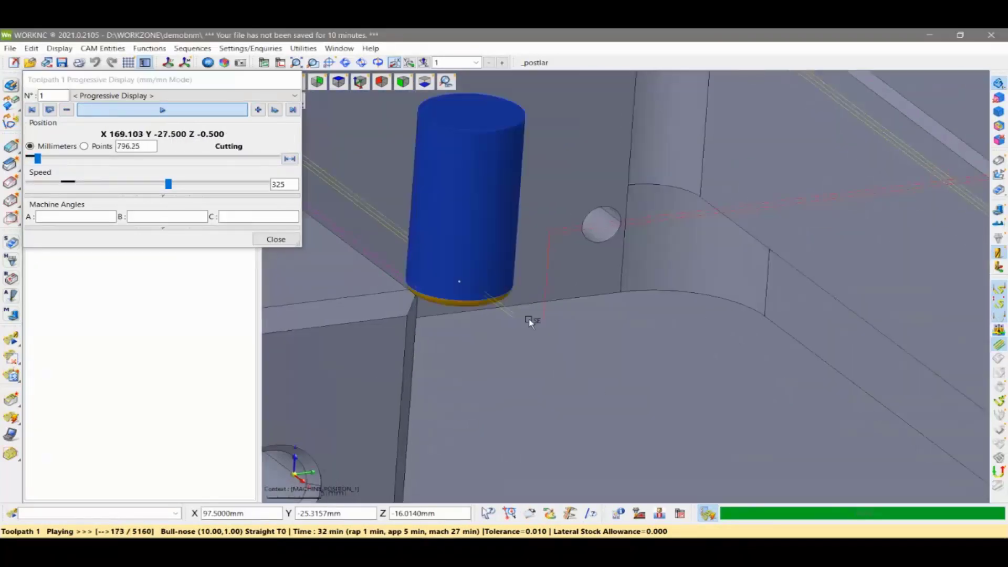
pyautogui.scroll(2, 531, 321)
pyautogui.scroll(1, 536, 329)
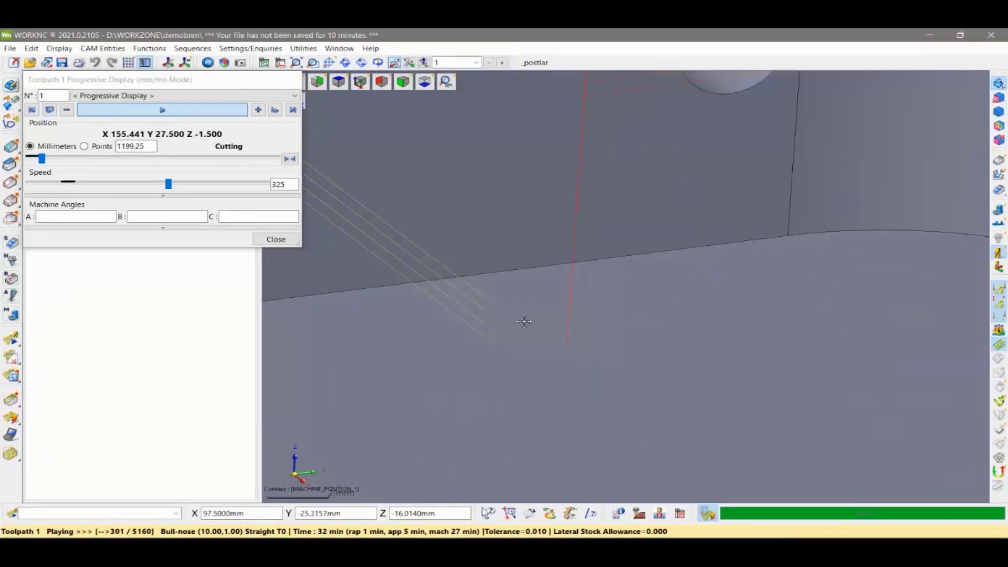
pyautogui.scroll(-2, 620, 342)
pyautogui.scroll(-3, 620, 342)
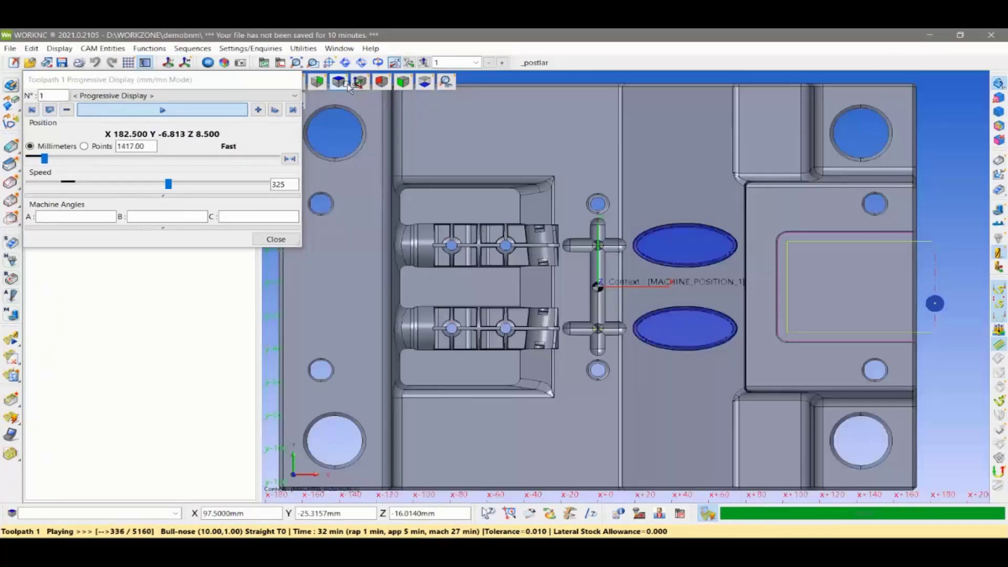
pyautogui.scroll(2, 643, 262)
pyautogui.scroll(3, 582, 246)
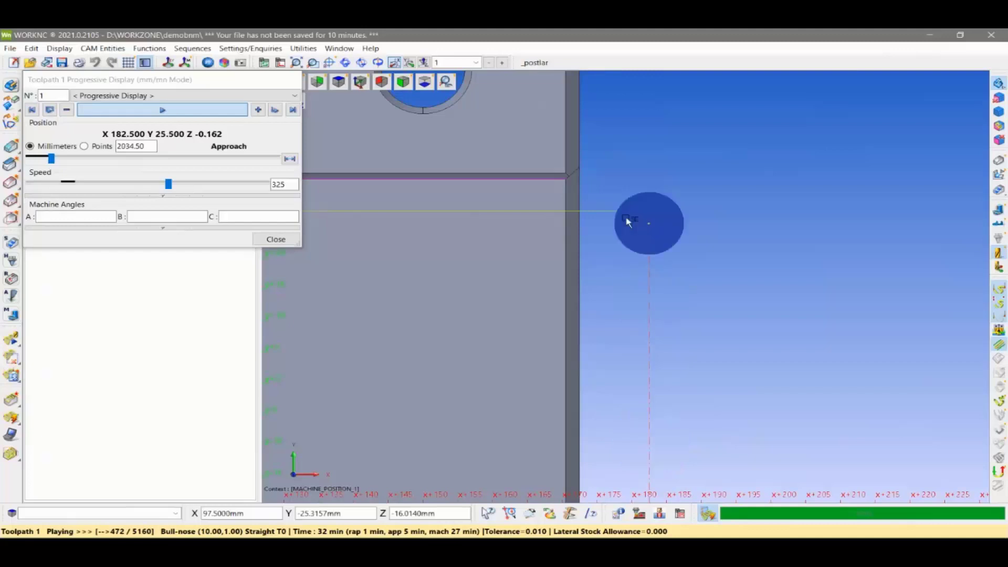
pyautogui.scroll(-2, 635, 266)
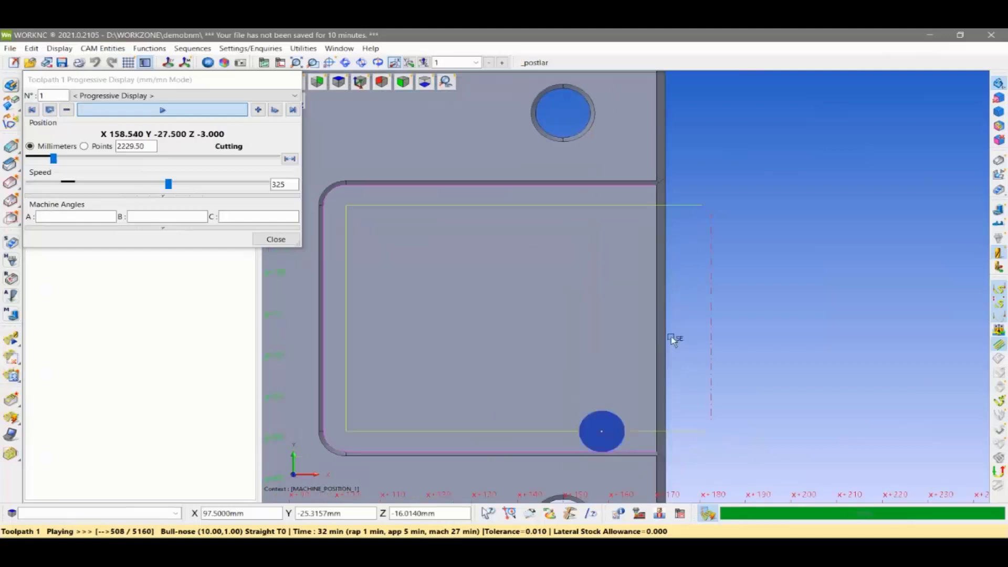
pyautogui.moveTo(466, 439)
pyautogui.mouseDown(button='middle')
pyautogui.moveTo(430, 376)
pyautogui.moveTo(376, 352)
pyautogui.moveTo(578, 304)
pyautogui.moveTo(560, 275)
pyautogui.moveTo(605, 292)
pyautogui.moveTo(597, 294)
pyautogui.mouseUp(button='middle')
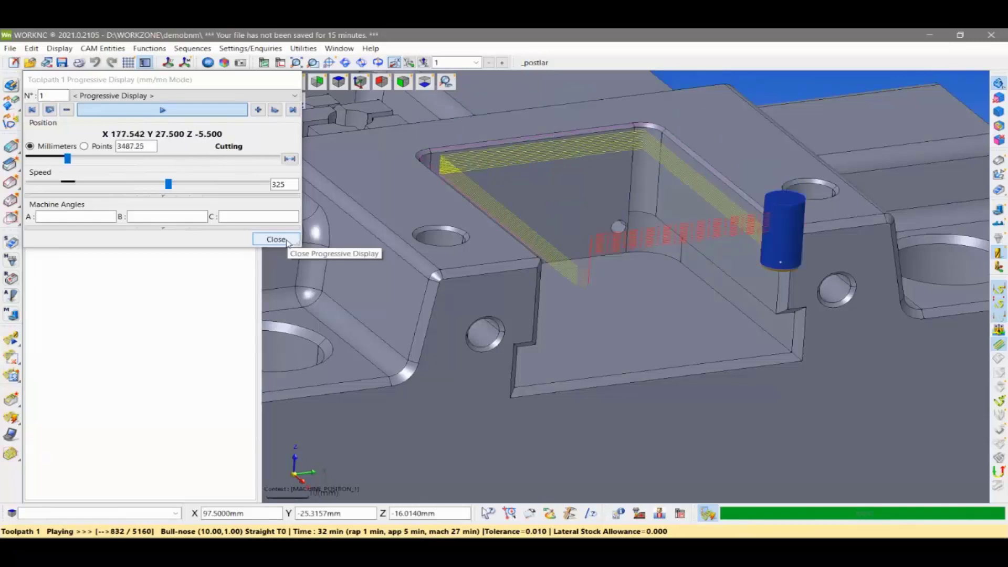
pyautogui.click(287, 242)
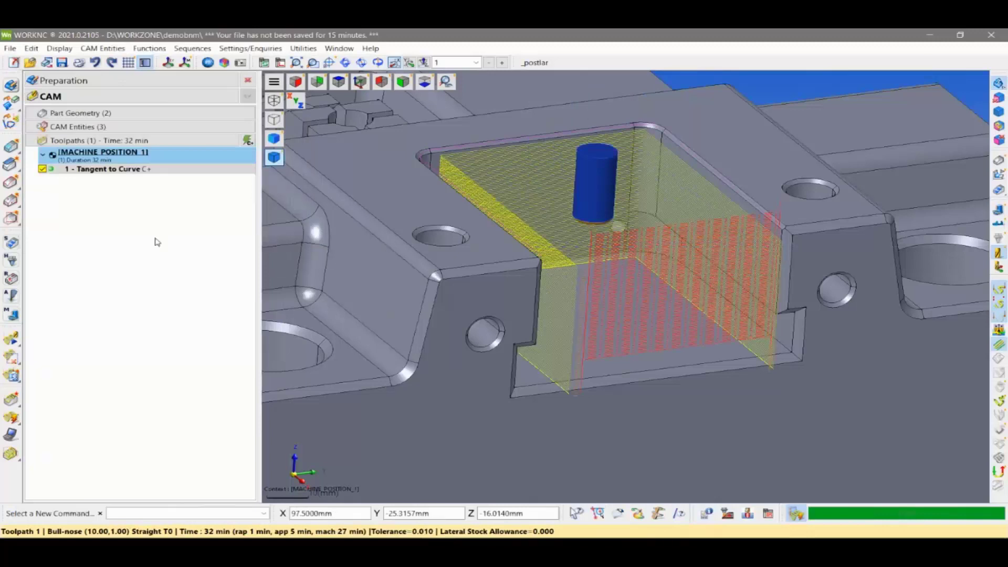
# Hide toolpath 1, add a Same Toolpath Tangent to Curve copy, and pick Curve_000 in the model
pyautogui.click(42, 169)
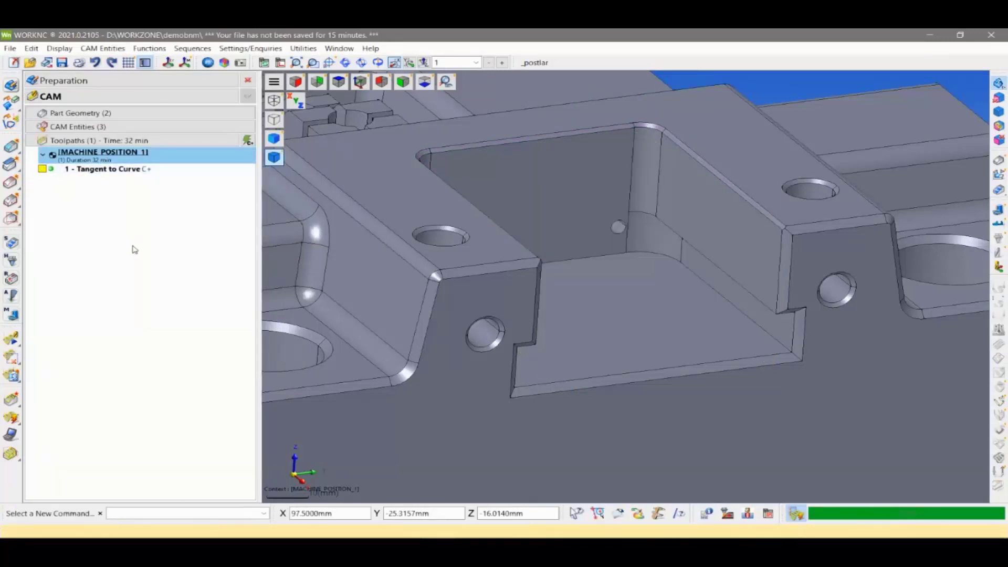
pyautogui.rightClick(135, 249)
pyautogui.click(194, 253)
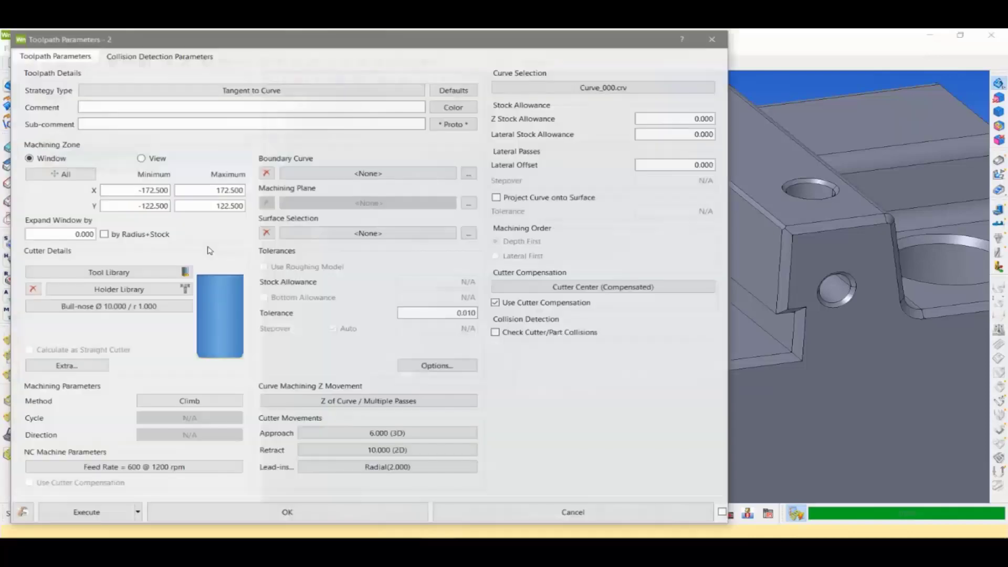
pyautogui.moveTo(387, 48); pyautogui.dragTo(393, 50)
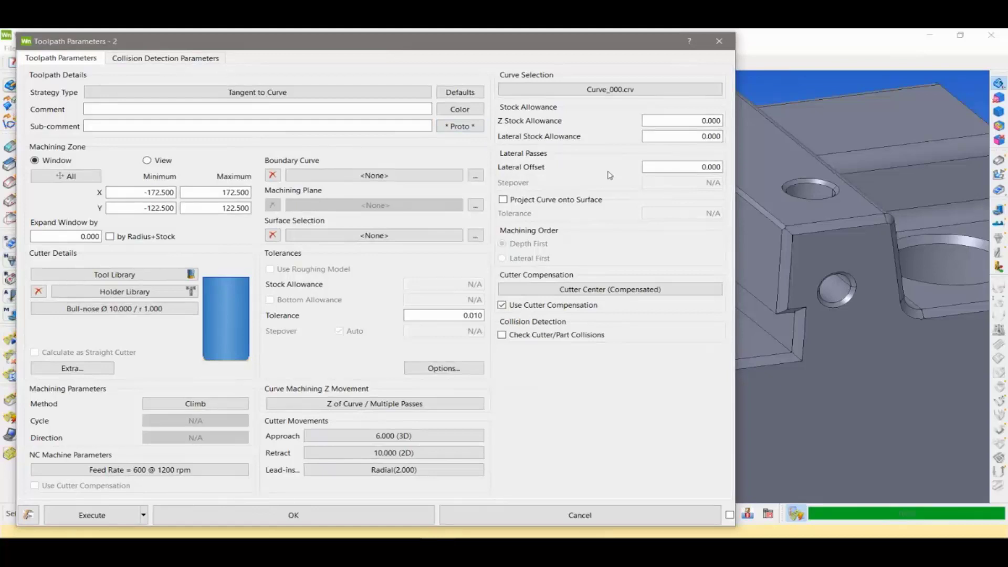
pyautogui.click(613, 92)
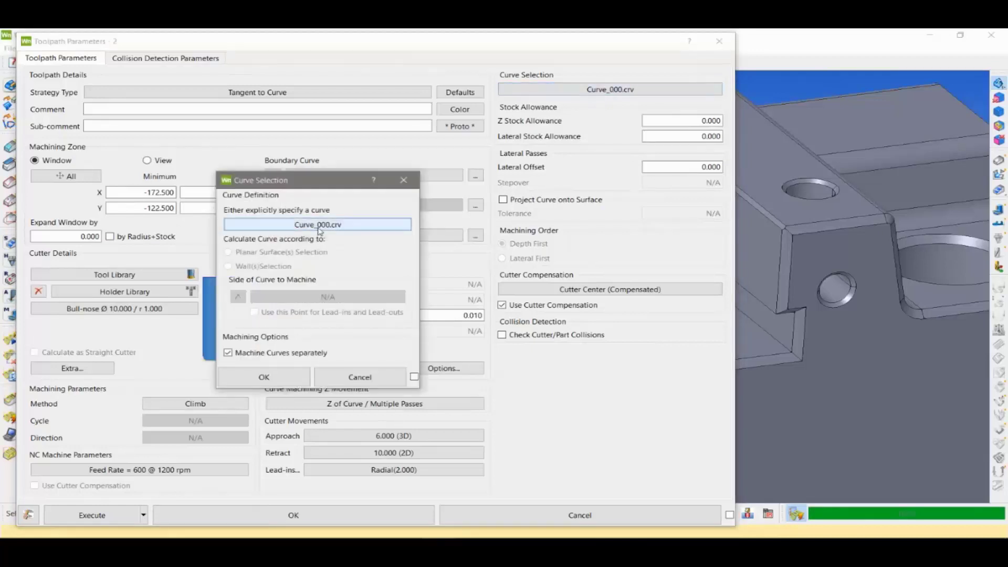
pyautogui.click(319, 226)
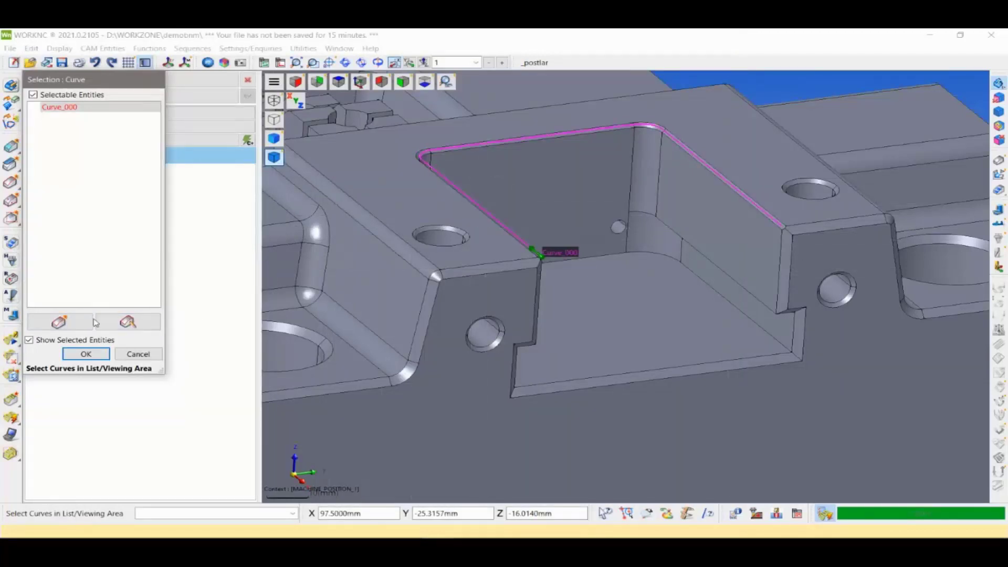
# Start a new curve by chaining the pocket's top edges, including the left side
pyautogui.click(77, 325)
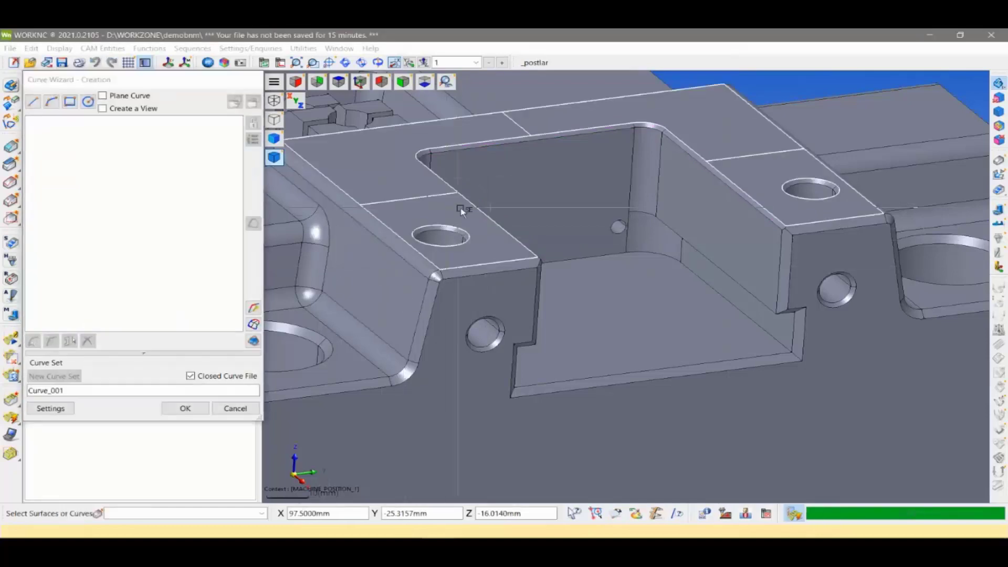
pyautogui.scroll(2, 648, 247)
pyautogui.scroll(2, 693, 245)
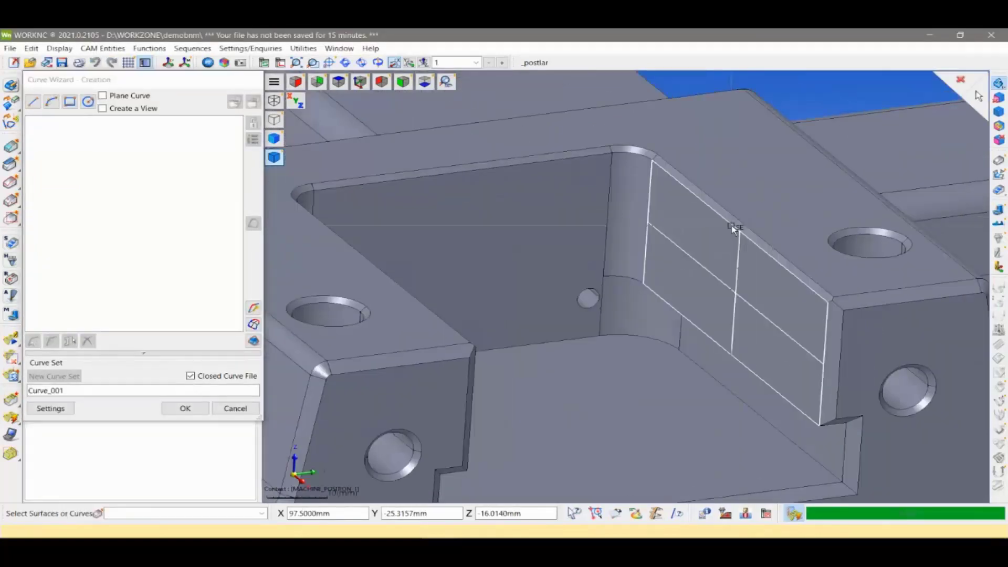
pyautogui.click(732, 225)
pyautogui.click(621, 154)
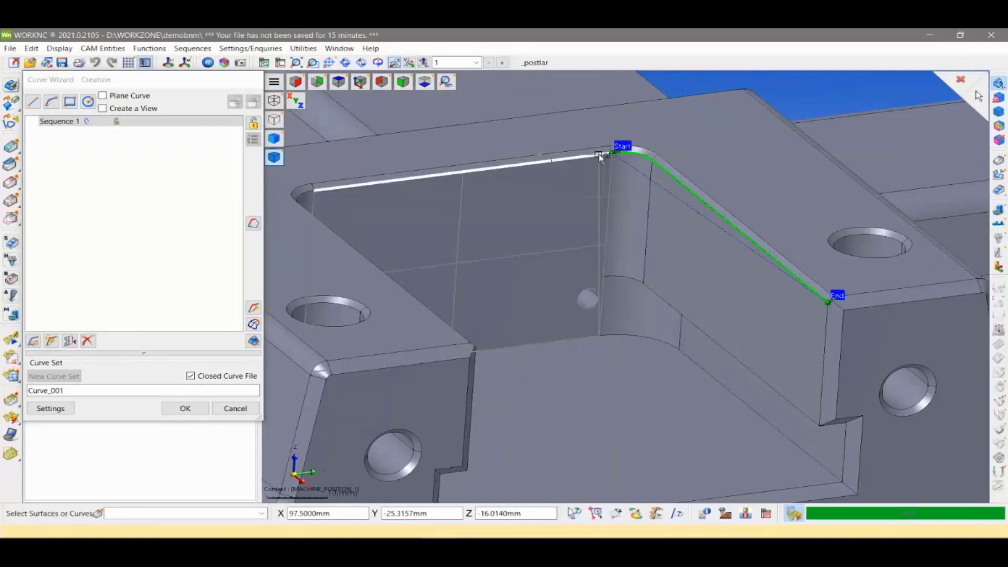
pyautogui.click(321, 189)
pyautogui.moveTo(302, 197); pyautogui.dragTo(398, 307, button='middle')
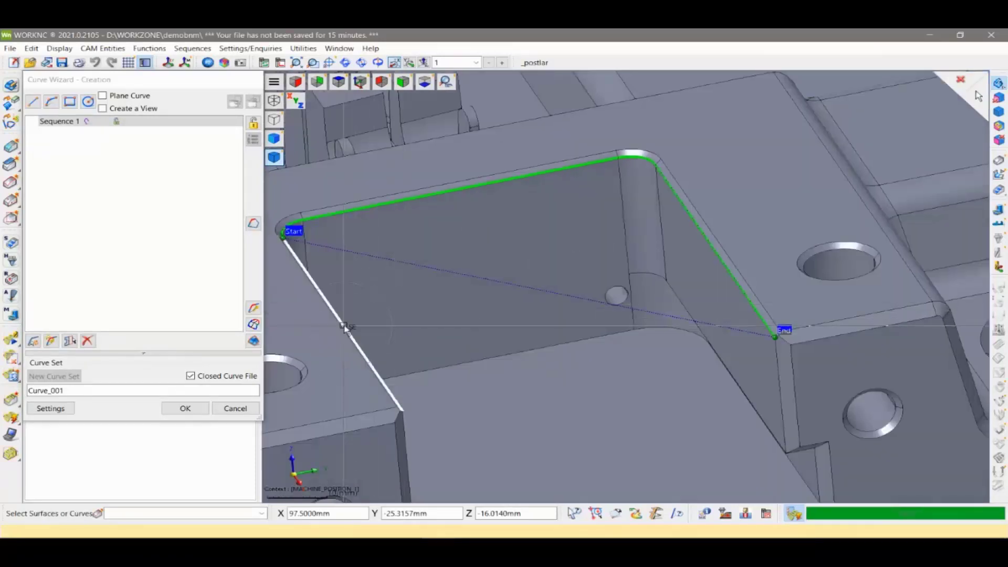
pyautogui.click(344, 328)
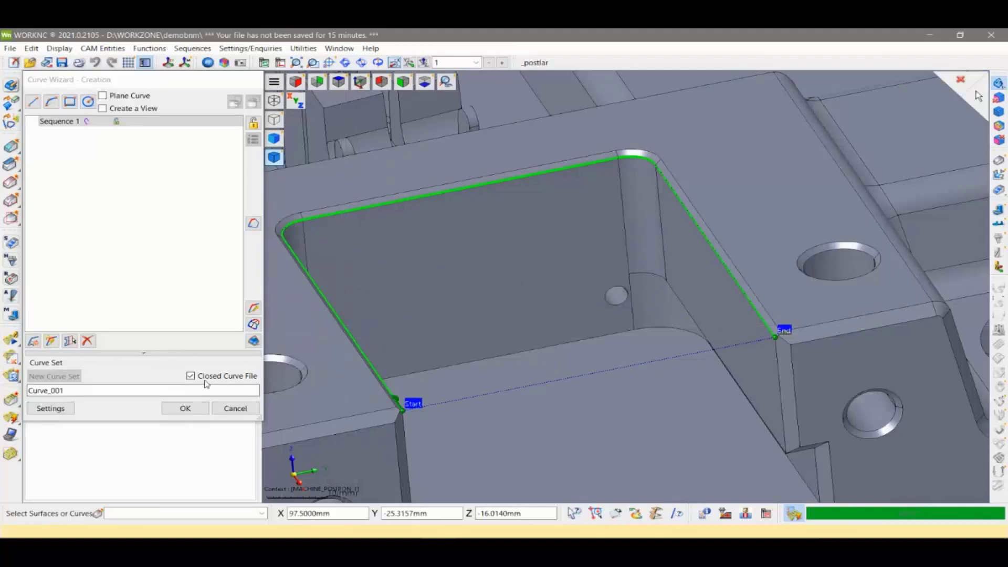
pyautogui.moveTo(457, 417); pyautogui.dragTo(623, 360, button='middle')
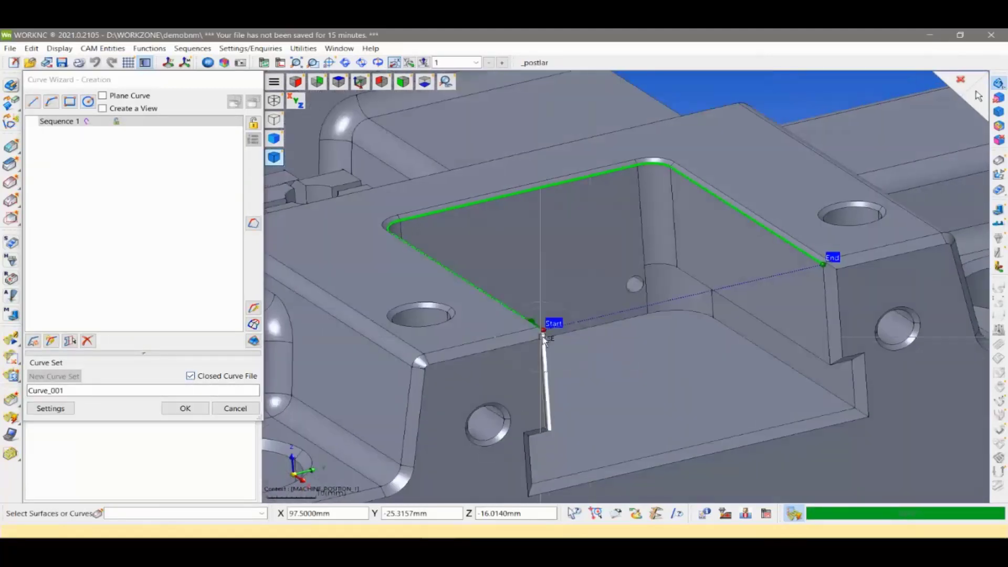
# Close the loop with a straight line from Start to End, creating Curve_001
pyautogui.click(33, 103)
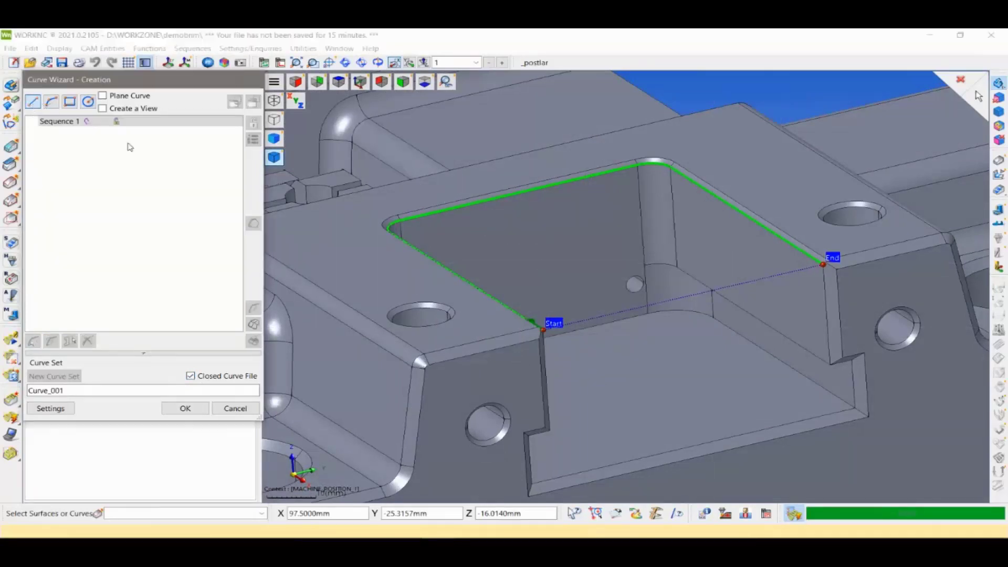
pyautogui.click(545, 331)
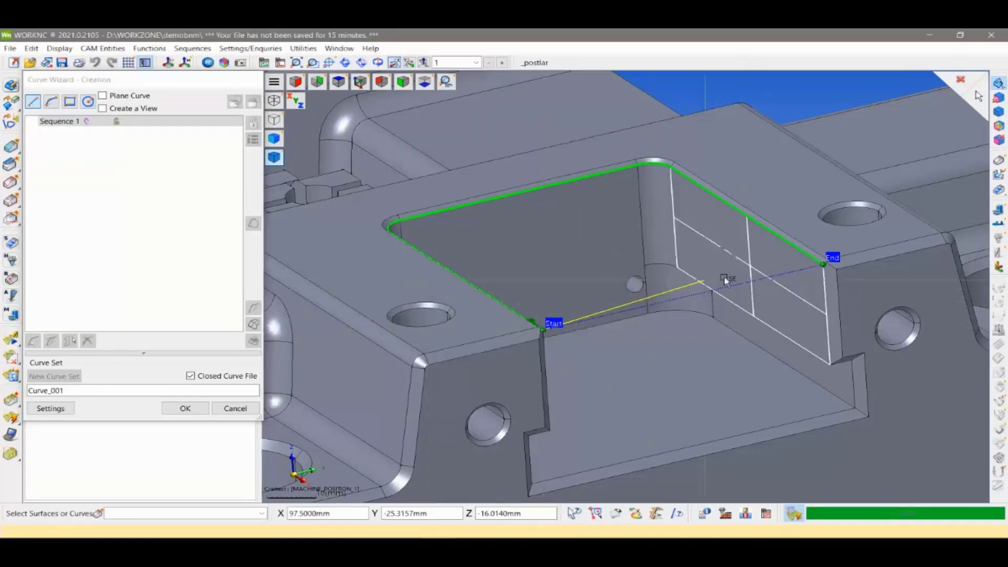
pyautogui.click(823, 264)
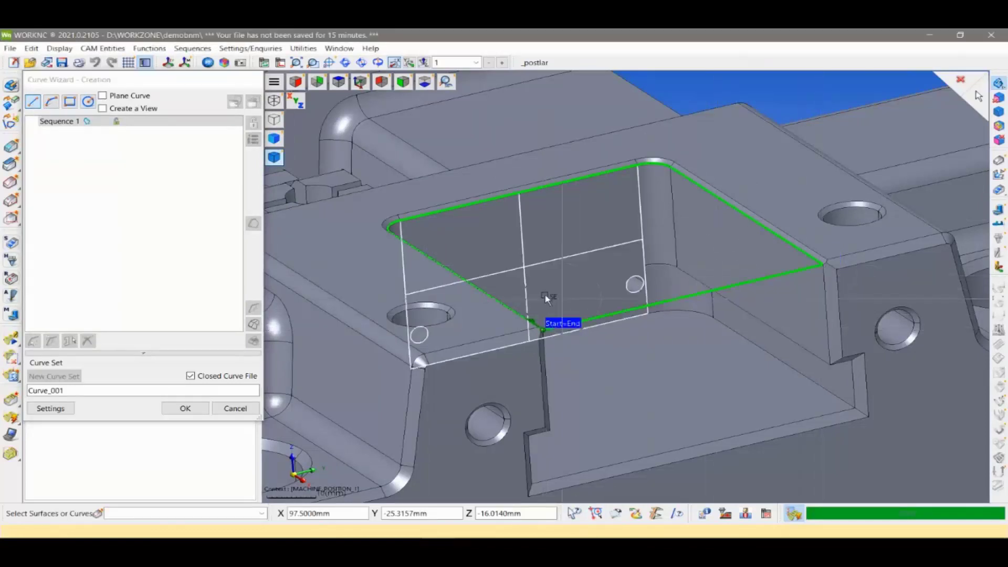
pyautogui.moveTo(546, 296); pyautogui.dragTo(504, 333, button='middle')
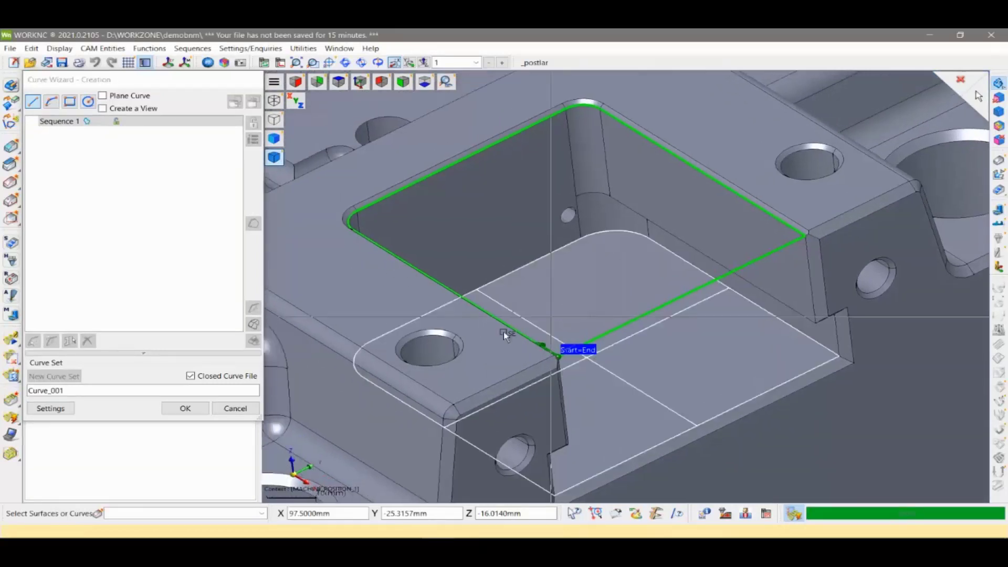
pyautogui.click(202, 409)
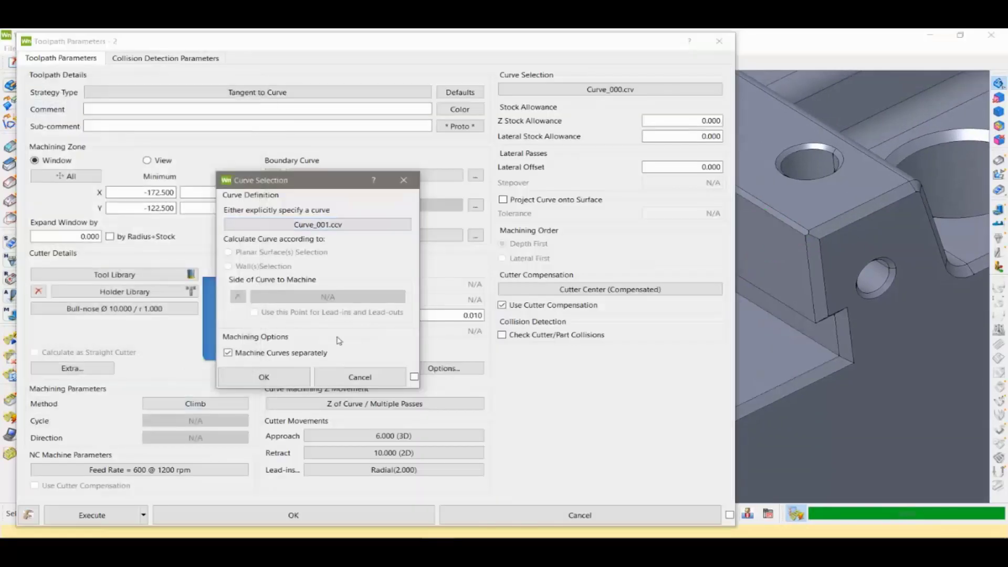
# Confirm Curve_001.ccv as the machining curve and accept the cutter movement settings
pyautogui.click(264, 378)
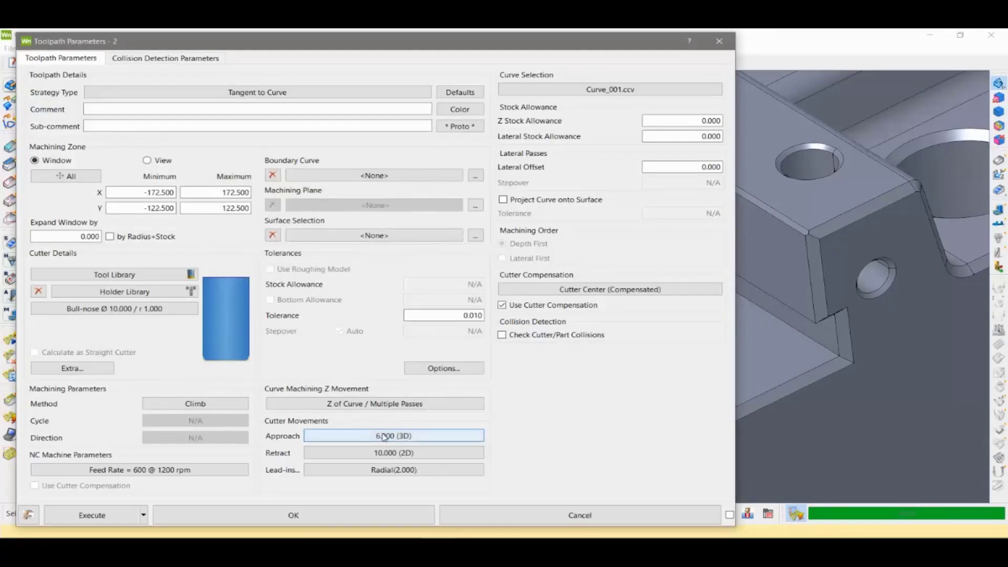
pyautogui.click(416, 438)
pyautogui.click(397, 515)
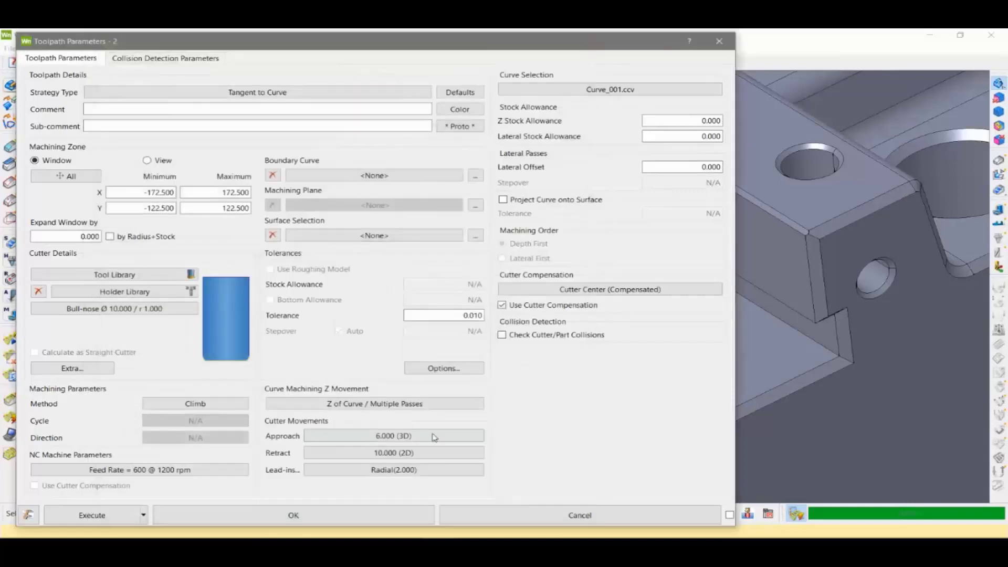
# Set Z of Curve multiple passes with 0.5 Z step and ramping between planes at 3°
pyautogui.click(387, 404)
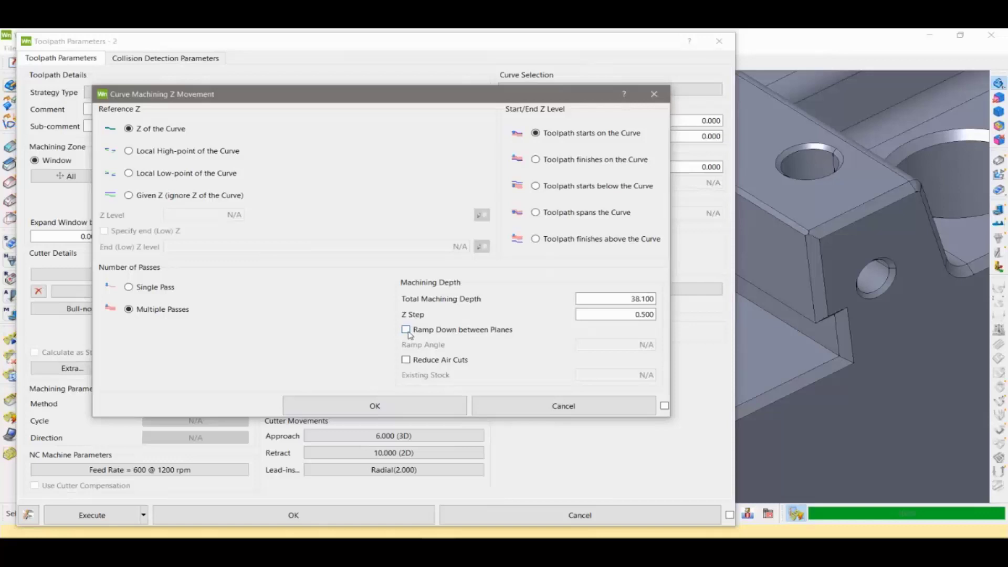
pyautogui.click(407, 330)
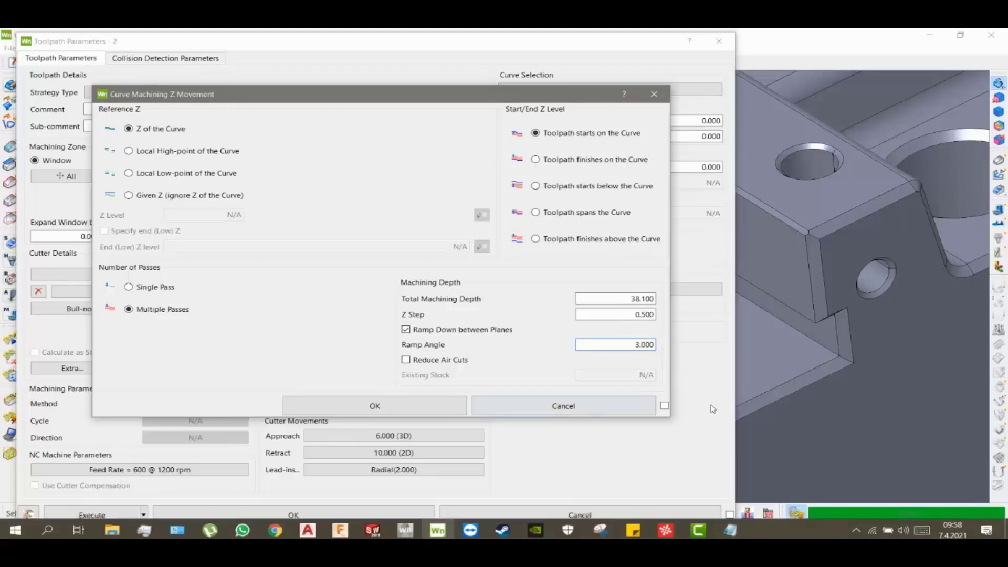
pyautogui.click(665, 406)
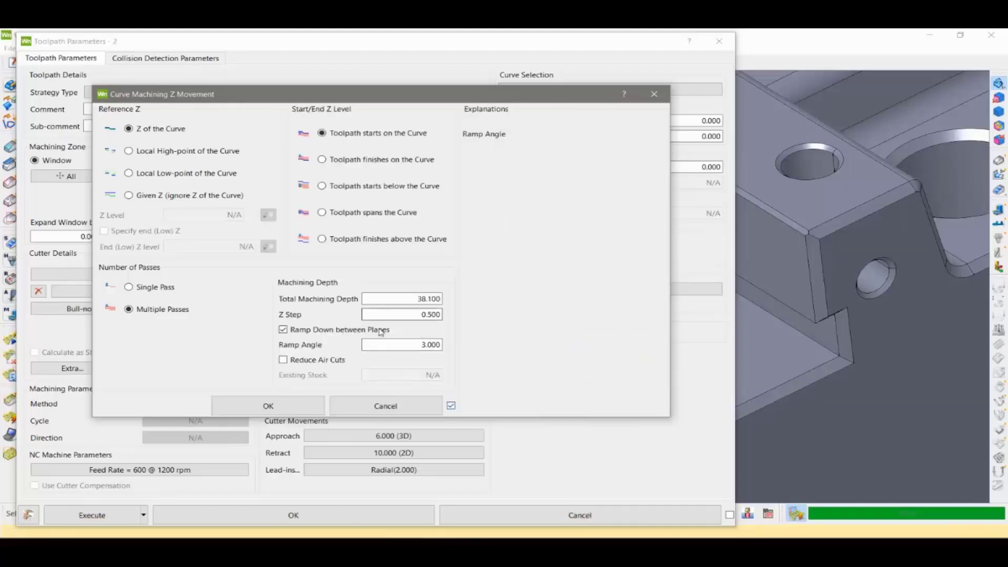
pyautogui.click(394, 345)
pyautogui.click(401, 315)
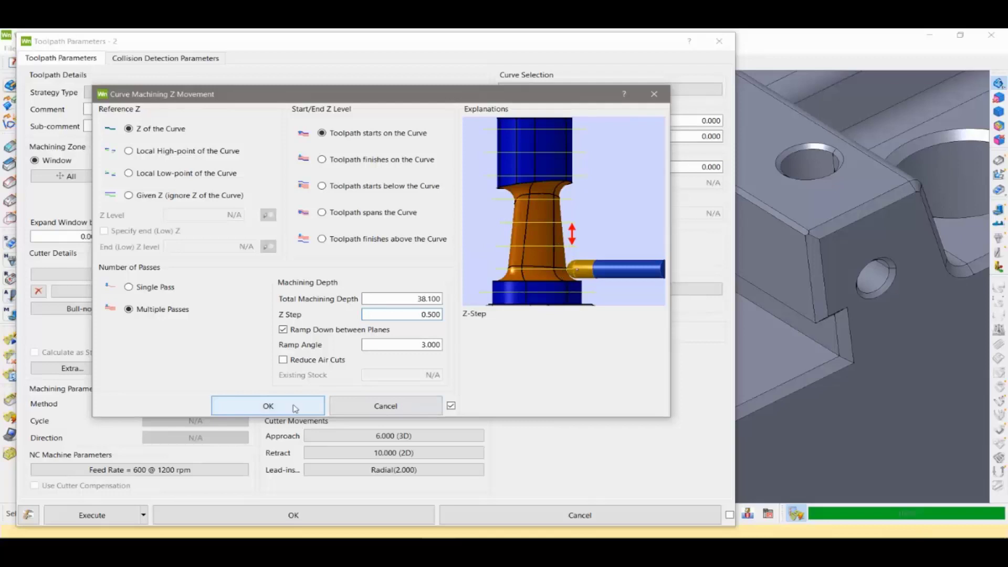
pyautogui.click(295, 409)
pyautogui.click(116, 519)
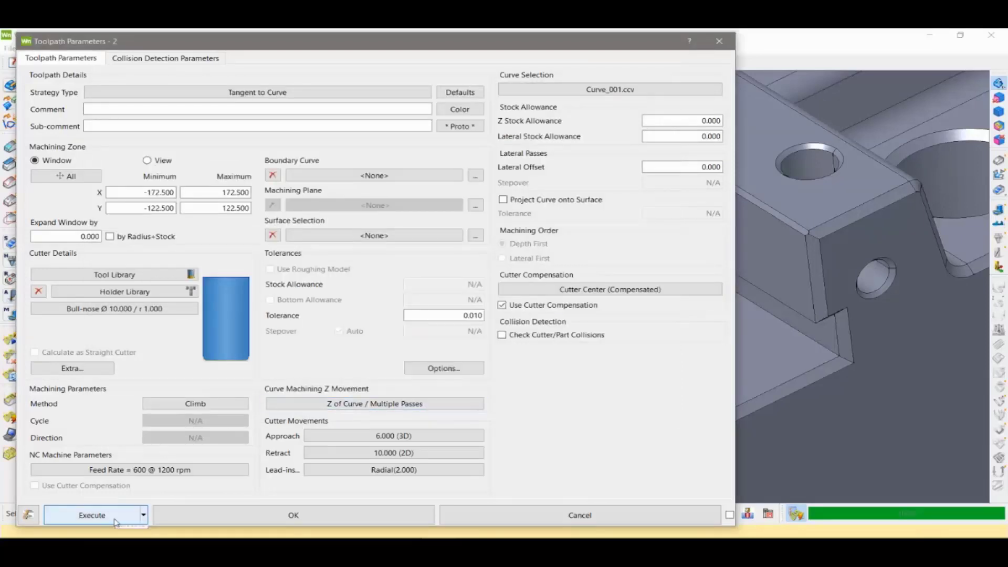
# Compute toolpath 2 (31 min) and display it, orbiting to inspect its passes along the pocket walls
pyautogui.click(115, 520)
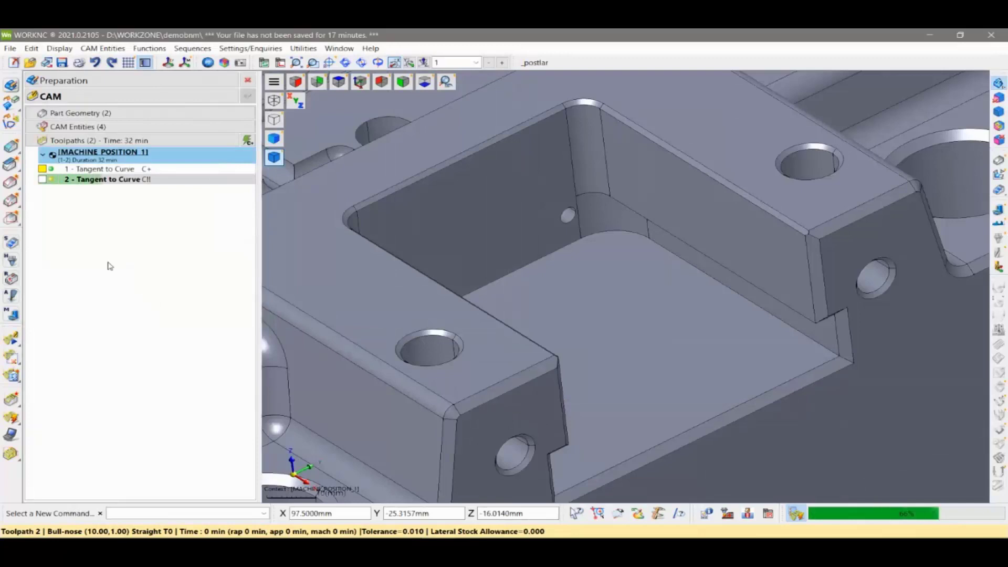
pyautogui.click(42, 181)
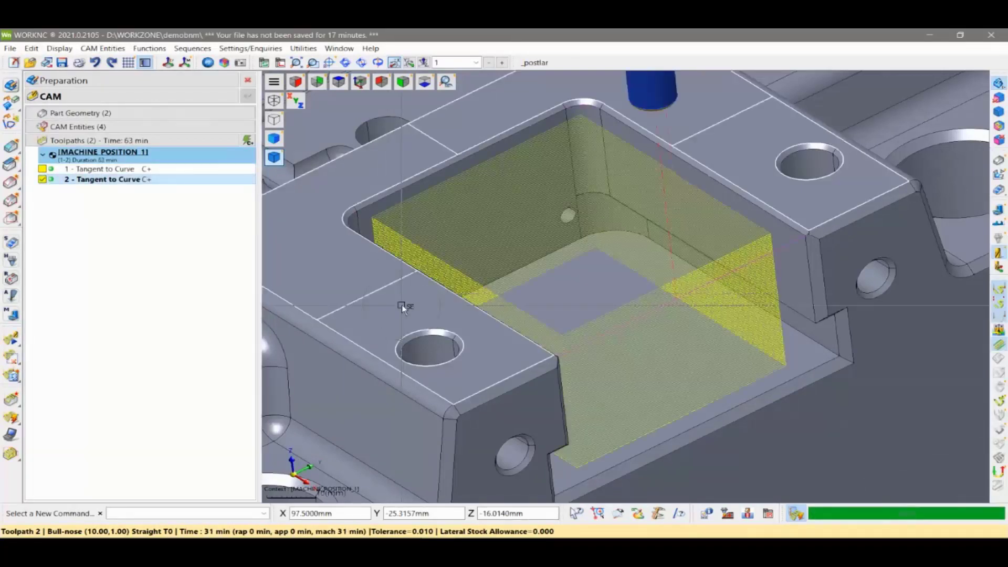
pyautogui.moveTo(402, 304)
pyautogui.mouseDown(button='middle')
pyautogui.moveTo(418, 286)
pyautogui.moveTo(550, 265)
pyautogui.mouseUp(button='middle')
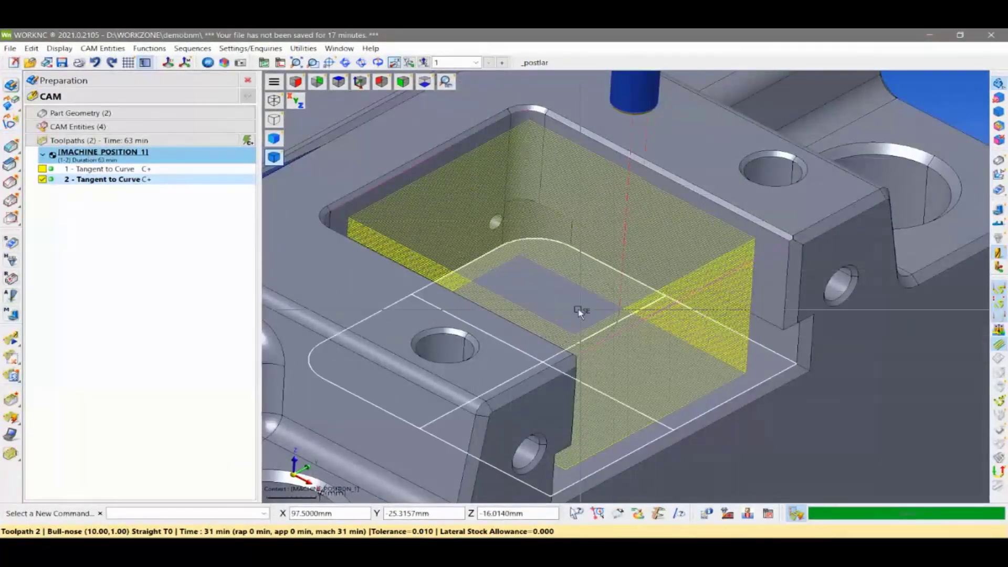
pyautogui.moveTo(581, 308); pyautogui.dragTo(575, 344, button='middle')
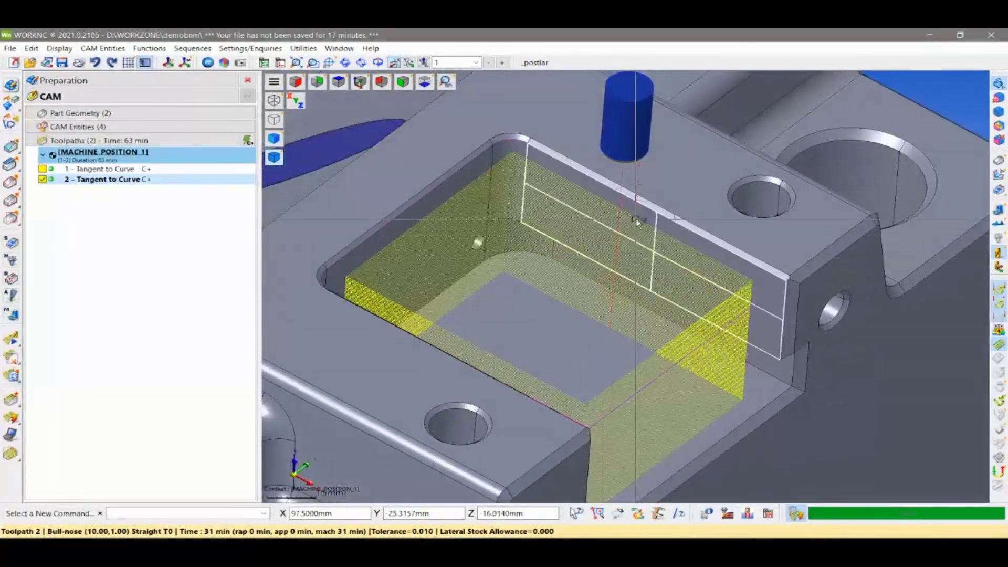
pyautogui.scroll(2, 638, 249)
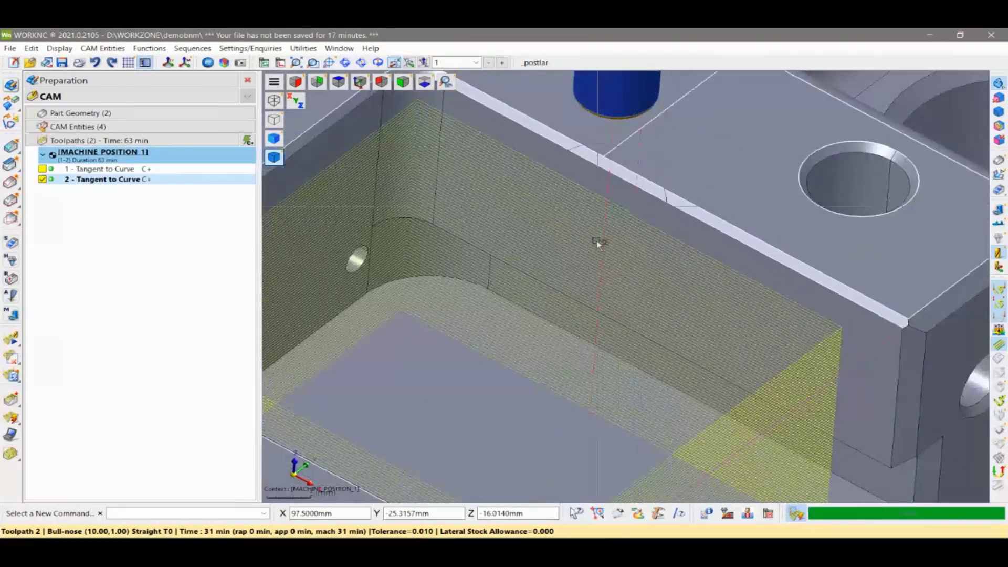
pyautogui.rightClick(96, 182)
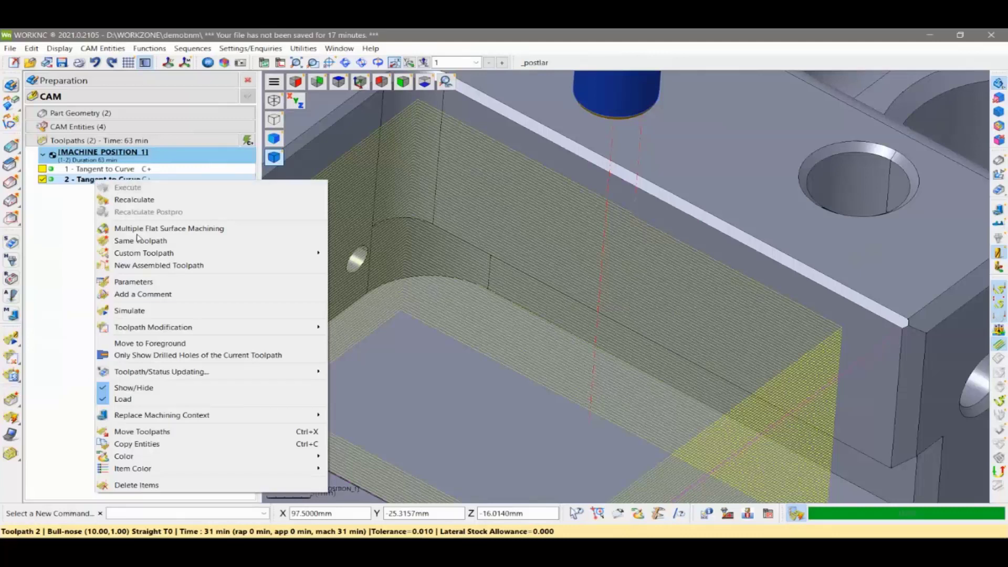
# Play back toolpath 2 step by step from the start at a higher speed, then close it
pyautogui.click(262, 311)
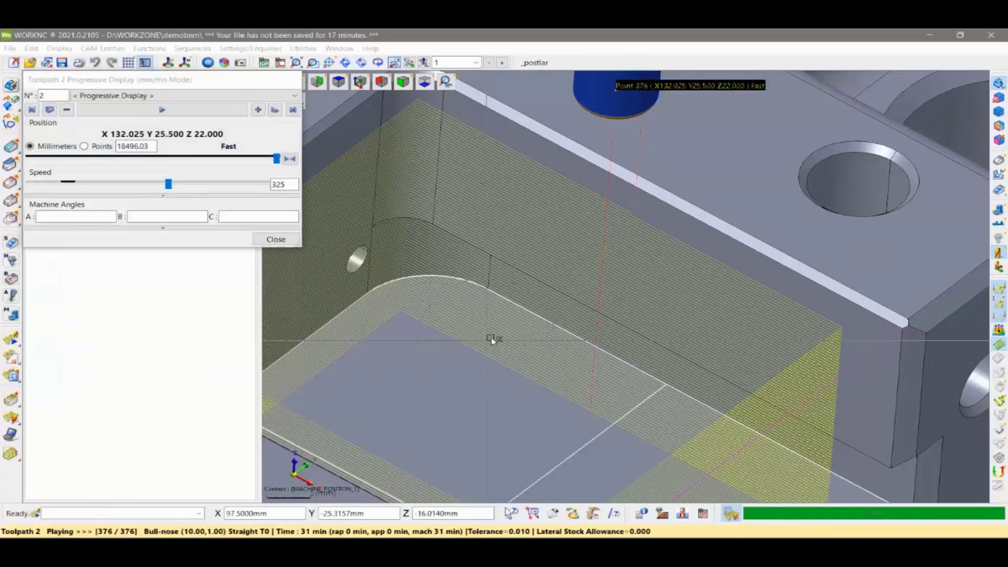
pyautogui.scroll(-5, 492, 341)
pyautogui.moveTo(541, 317); pyautogui.dragTo(466, 366, button='middle')
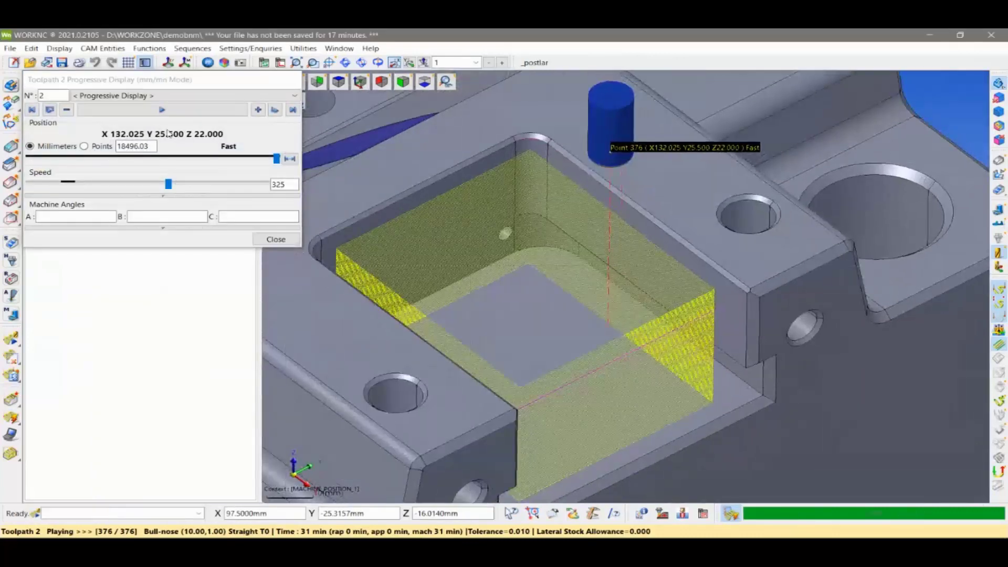
pyautogui.click(164, 110)
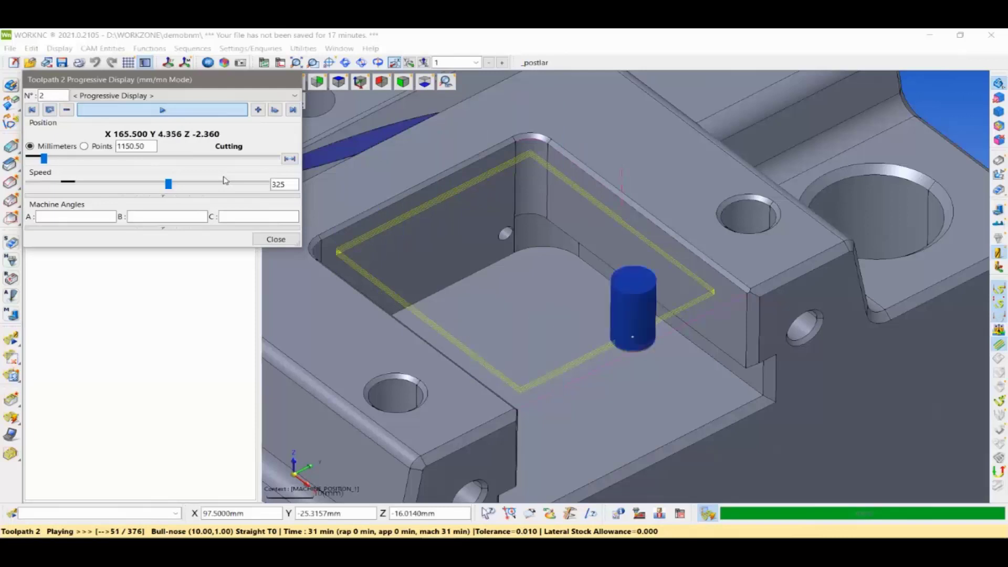
pyautogui.moveTo(168, 183); pyautogui.dragTo(263, 184)
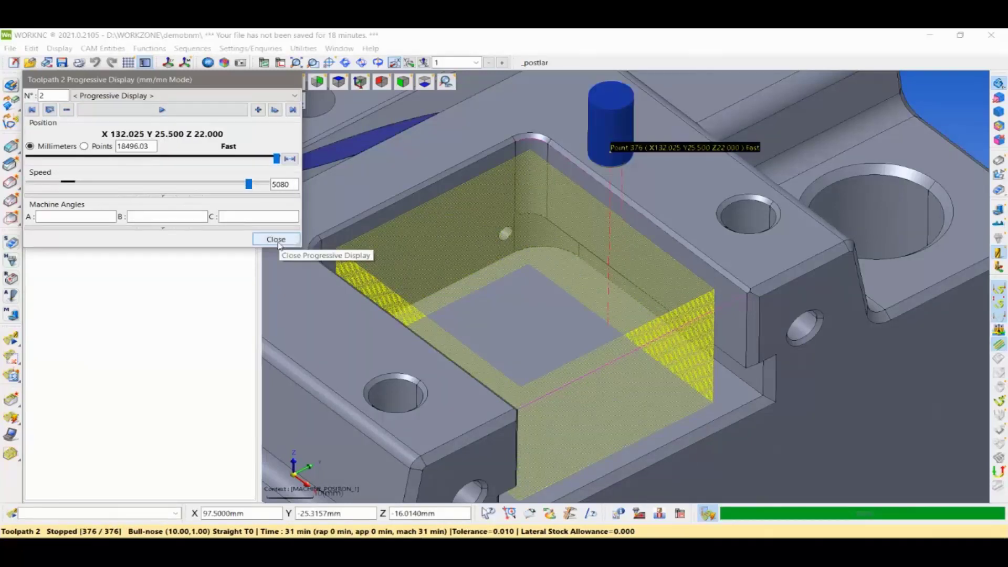
pyautogui.click(275, 240)
# Hide toolpath 2 so the pocket shows without toolpaths
pyautogui.moveTo(492, 278)
pyautogui.mouseDown(button='middle')
pyautogui.moveTo(596, 286)
pyautogui.moveTo(623, 319)
pyautogui.mouseUp(button='middle')
pyautogui.click(44, 180)
pyautogui.click(110, 225)
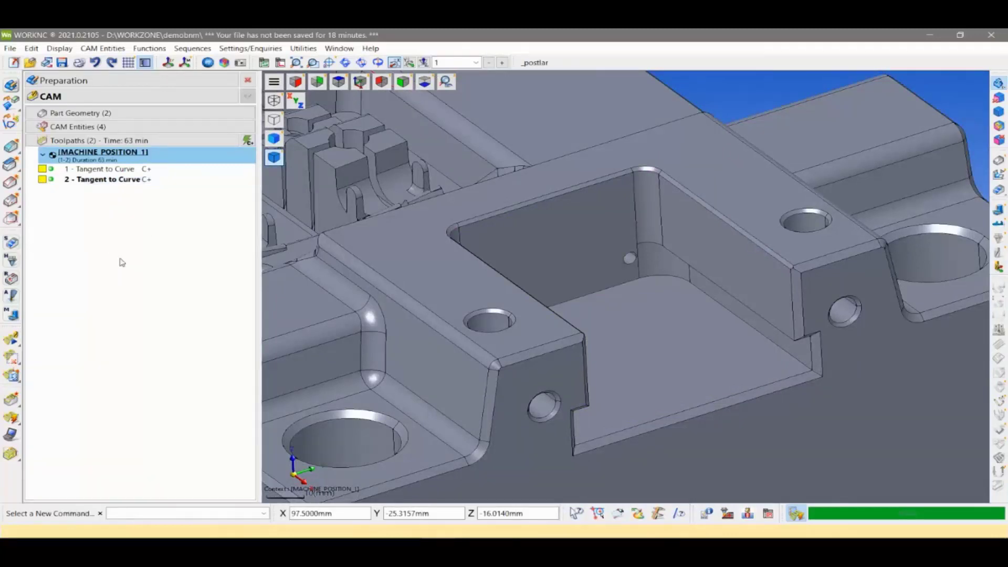
# Create a new toolpath with Ramp Down between Planes turned off
pyautogui.rightClick(122, 266)
pyautogui.click(157, 275)
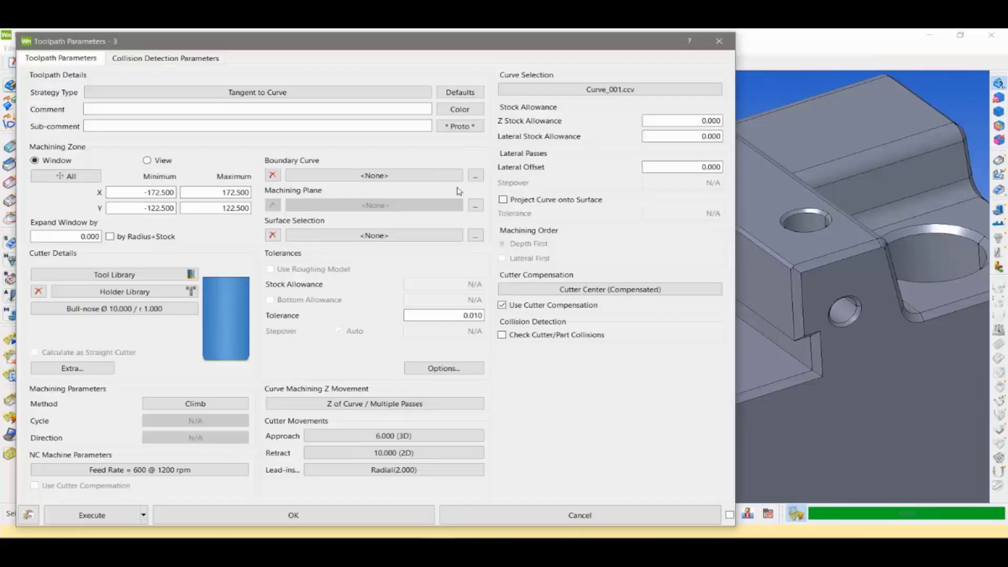
pyautogui.click(429, 405)
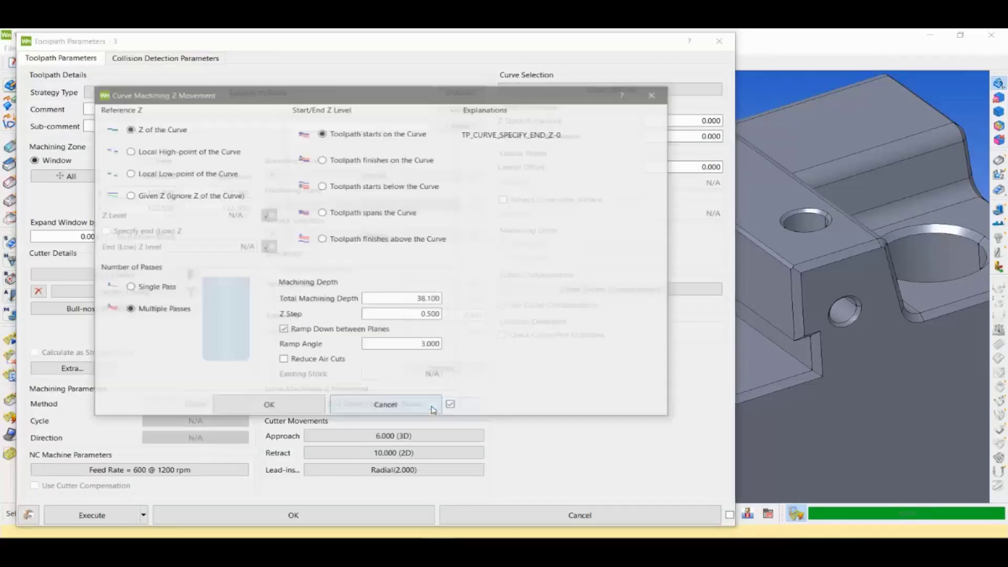
pyautogui.click(284, 330)
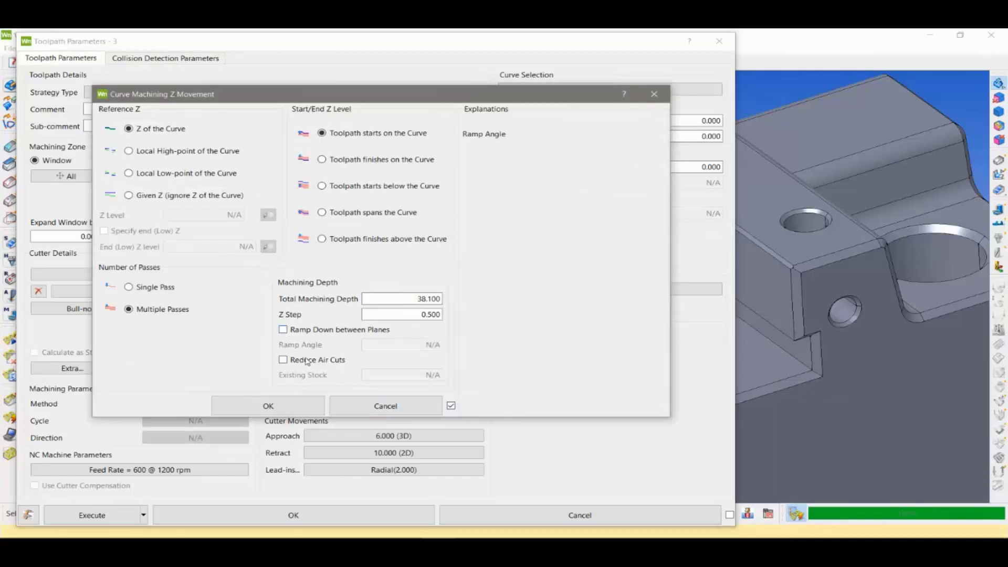
pyautogui.click(314, 410)
# Set the cutting method to Mixed and accept cutter movements with 0.000 lead-in/lead-out extensions
pyautogui.click(210, 409)
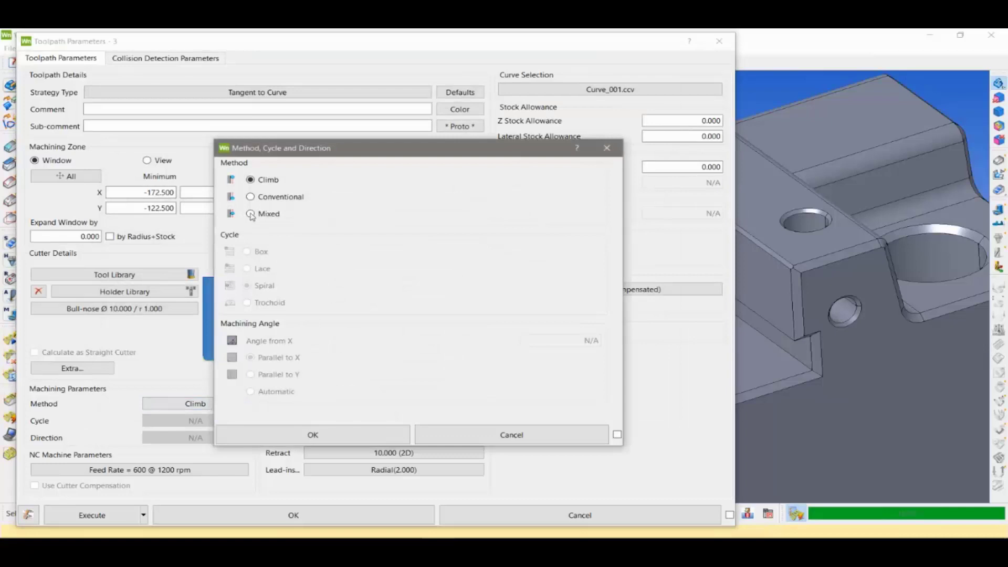
pyautogui.click(354, 437)
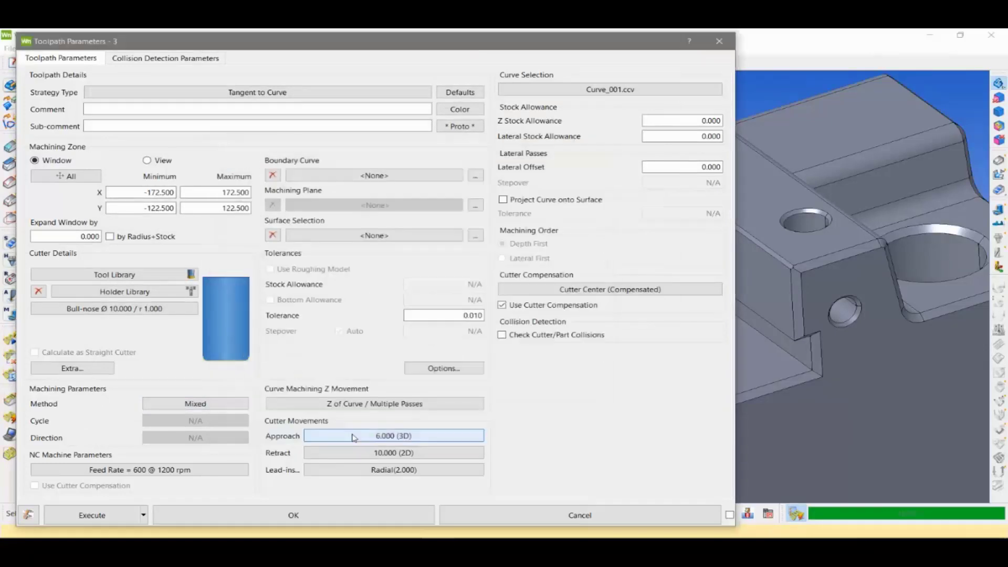
pyautogui.click(420, 437)
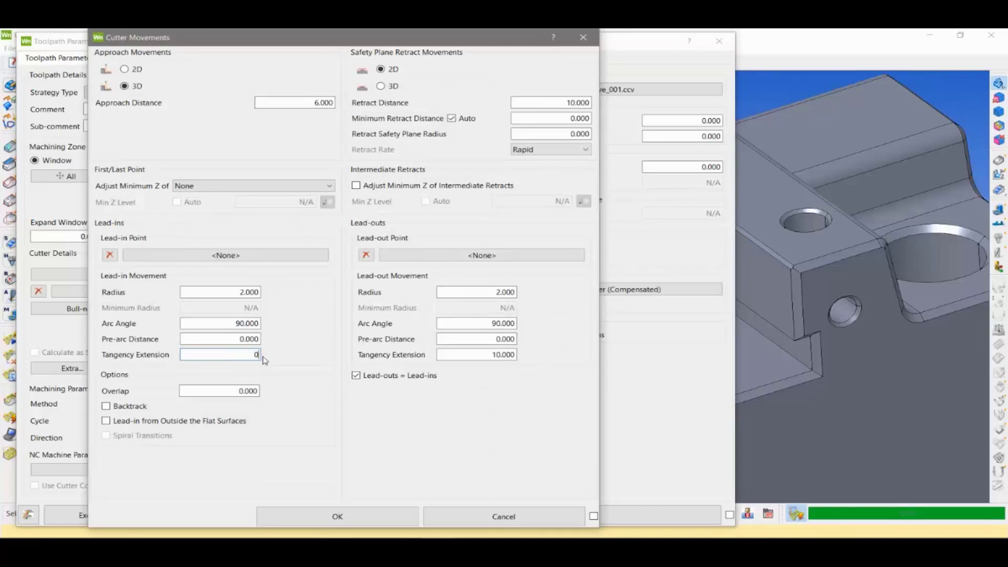
pyautogui.click(373, 520)
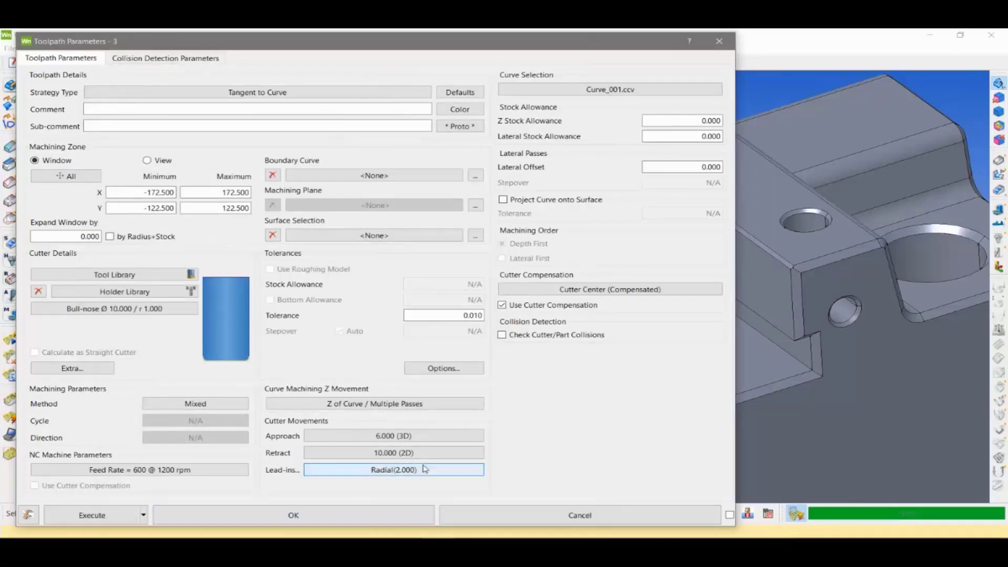
# Calculate toolpath 3 and display it on the part
pyautogui.click(116, 516)
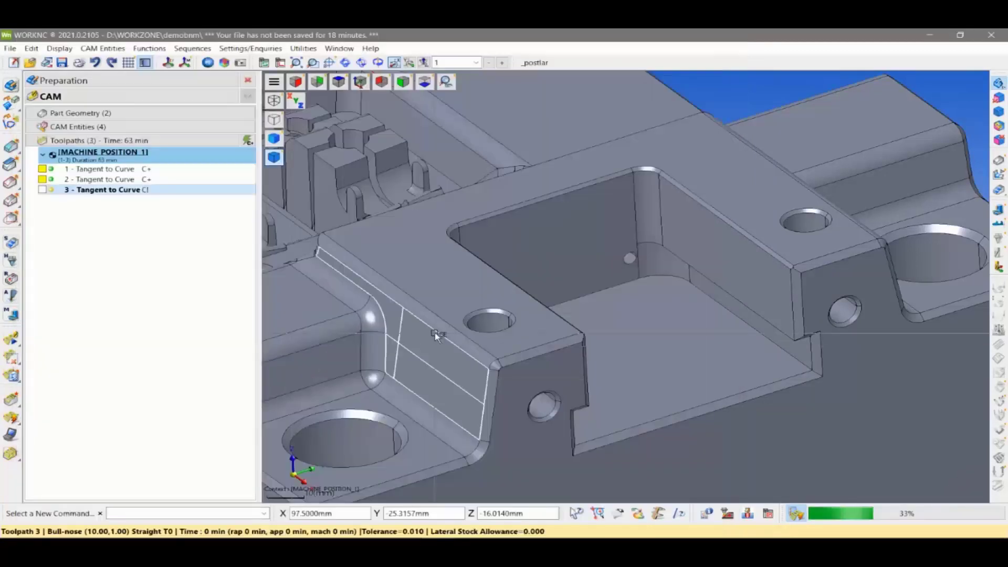
pyautogui.moveTo(454, 324)
pyautogui.mouseDown(button='middle')
pyautogui.moveTo(544, 363)
pyautogui.moveTo(583, 342)
pyautogui.moveTo(376, 349)
pyautogui.moveTo(407, 367)
pyautogui.moveTo(545, 397)
pyautogui.moveTo(435, 443)
pyautogui.moveTo(421, 418)
pyautogui.moveTo(389, 401)
pyautogui.moveTo(362, 405)
pyautogui.moveTo(382, 357)
pyautogui.mouseUp(button='middle')
pyautogui.scroll(3, 544, 362)
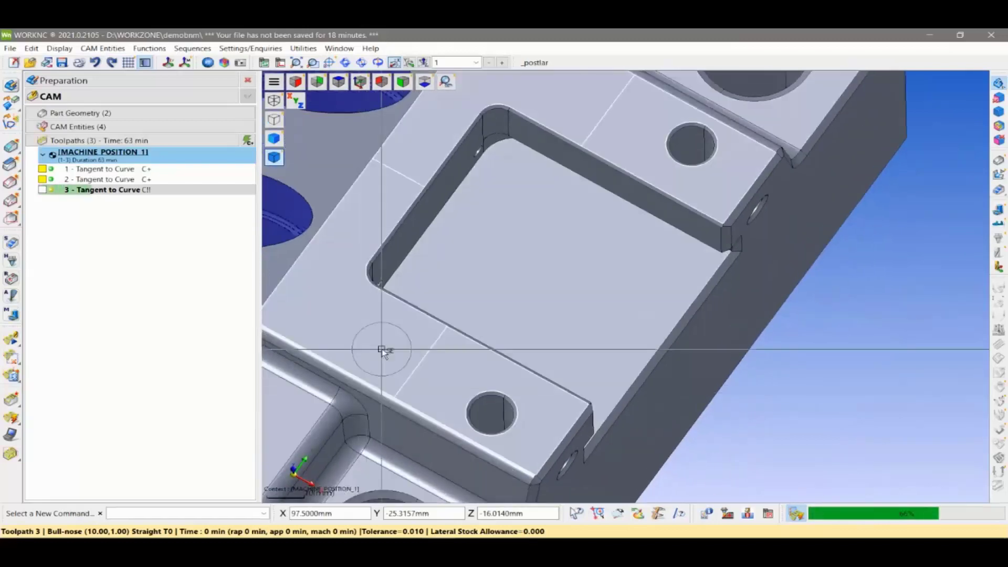
pyautogui.click(42, 190)
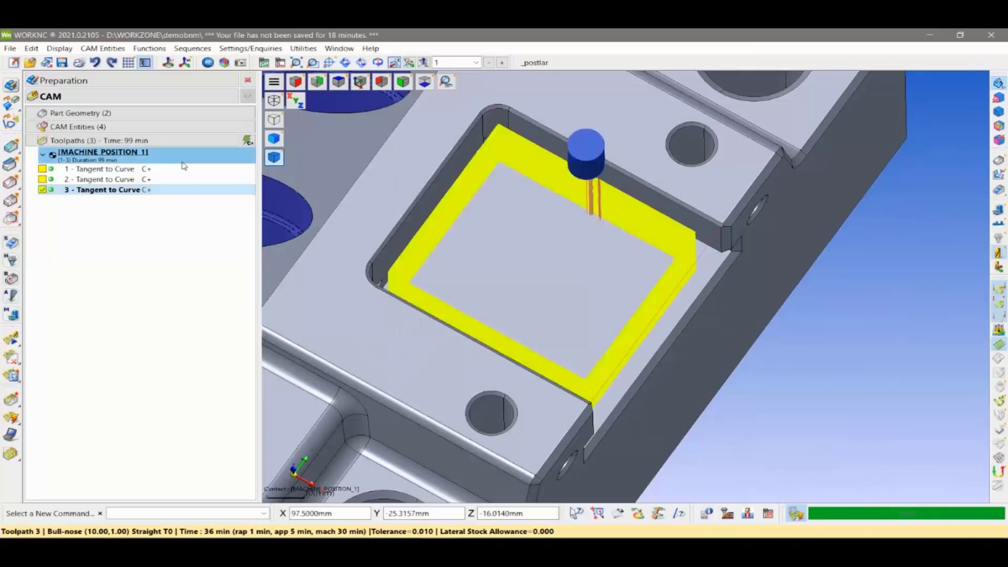
# Zoom into the pocket from top view and orbit to inspect toolpath 3's vertical lead moves
pyautogui.click(339, 82)
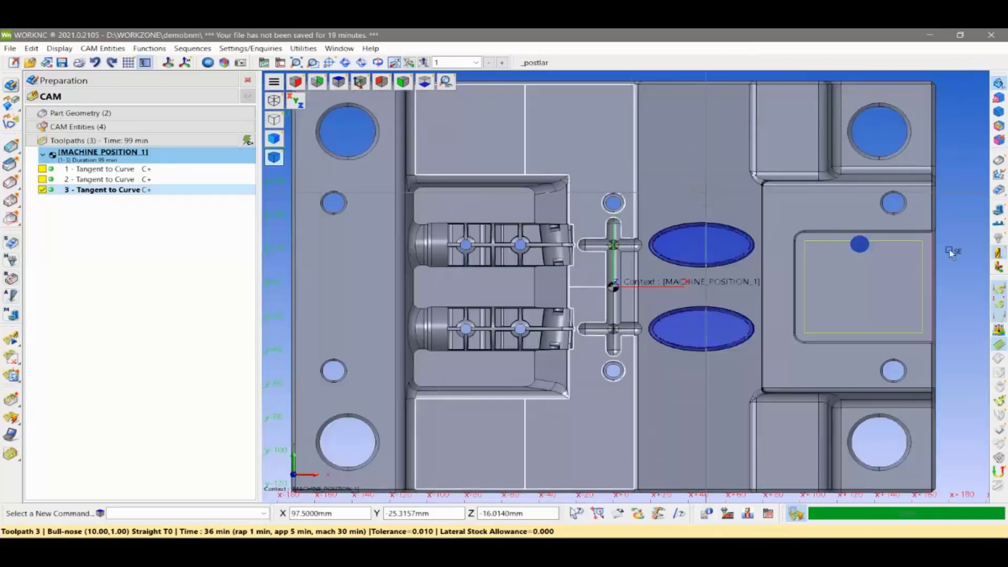
pyautogui.scroll(1, 719, 243)
pyautogui.scroll(1, 719, 243)
pyautogui.scroll(2, 720, 243)
pyautogui.scroll(2, 720, 243)
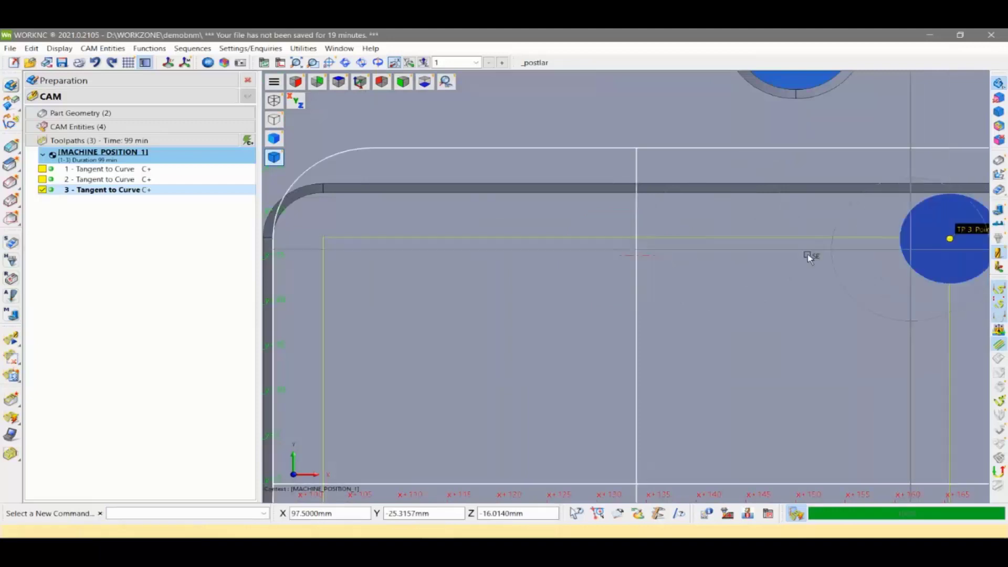
pyautogui.scroll(2, 660, 252)
pyautogui.scroll(2, 640, 243)
pyautogui.moveTo(607, 260)
pyautogui.mouseDown(button='middle')
pyautogui.moveTo(636, 257)
pyautogui.moveTo(637, 235)
pyautogui.mouseUp(button='middle')
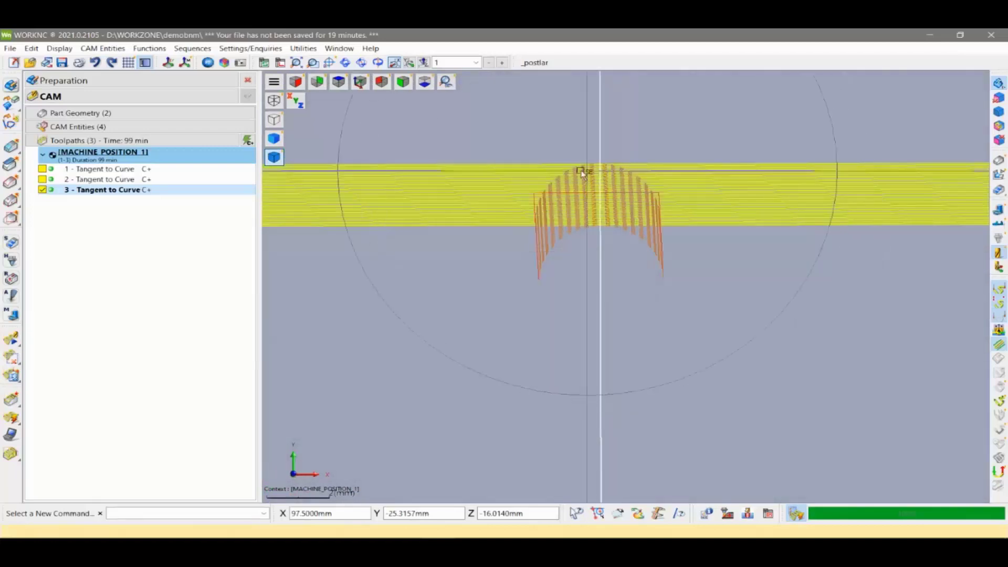
pyautogui.moveTo(538, 208)
pyautogui.mouseDown(button='middle')
pyautogui.moveTo(574, 180)
pyautogui.moveTo(632, 173)
pyautogui.moveTo(538, 194)
pyautogui.moveTo(636, 198)
pyautogui.moveTo(583, 174)
pyautogui.moveTo(551, 192)
pyautogui.moveTo(650, 196)
pyautogui.moveTo(536, 218)
pyautogui.moveTo(572, 175)
pyautogui.moveTo(589, 177)
pyautogui.moveTo(542, 210)
pyautogui.moveTo(619, 175)
pyautogui.moveTo(603, 209)
pyautogui.moveTo(664, 294)
pyautogui.moveTo(670, 322)
pyautogui.moveTo(641, 214)
pyautogui.moveTo(624, 286)
pyautogui.moveTo(607, 183)
pyautogui.moveTo(608, 259)
pyautogui.mouseUp(button='middle')
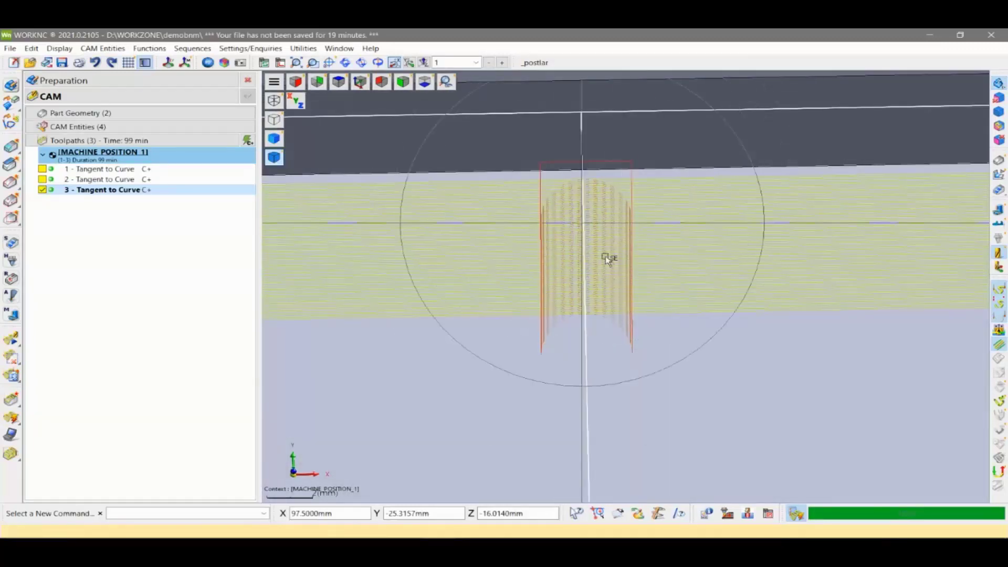
# Play back toolpath 3 step by step from the start at speed 530, then close it
pyautogui.rightClick(84, 196)
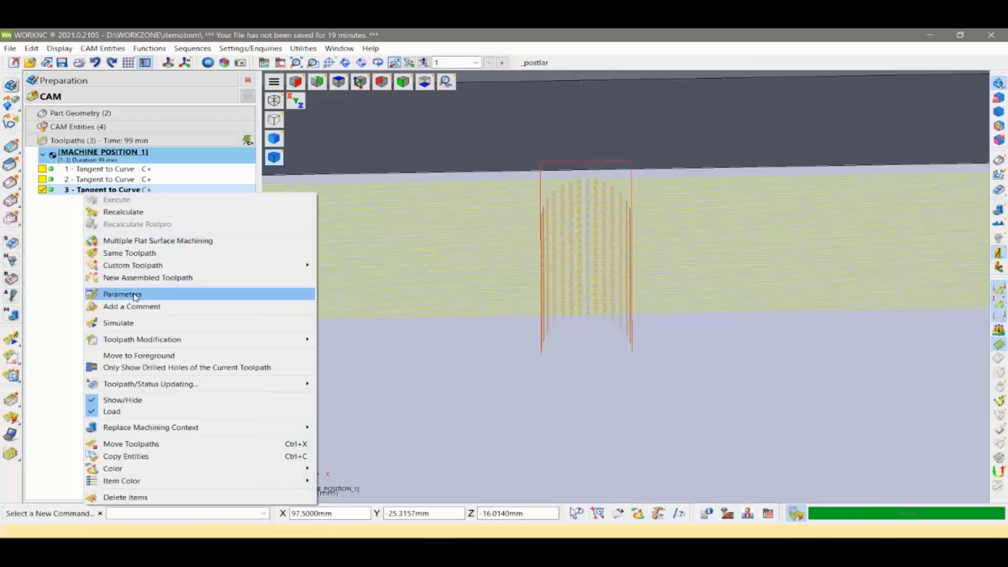
pyautogui.click(125, 322)
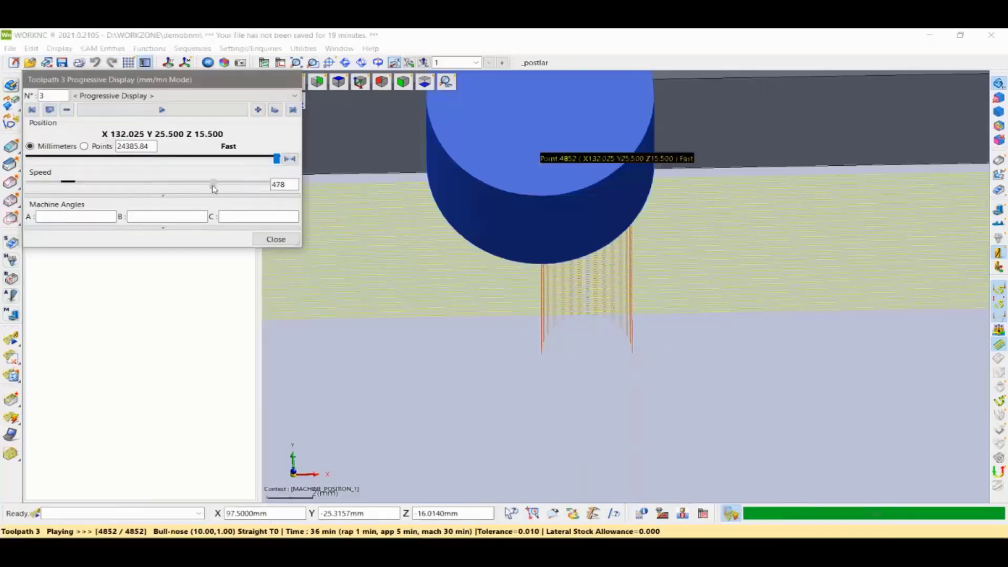
pyautogui.moveTo(214, 189); pyautogui.dragTo(210, 188)
pyautogui.click(199, 110)
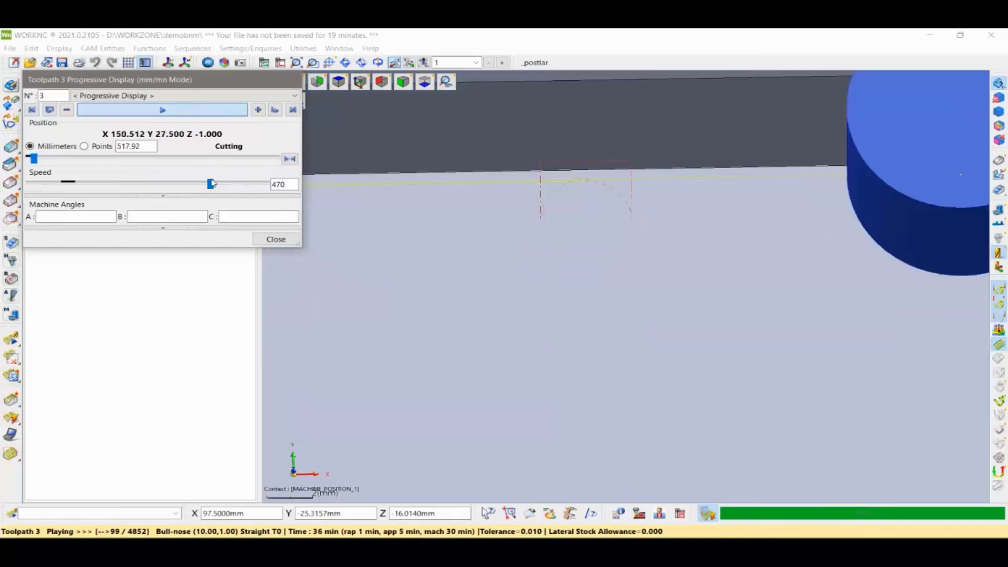
pyautogui.moveTo(211, 183); pyautogui.dragTo(220, 187)
pyautogui.moveTo(221, 186); pyautogui.dragTo(222, 186)
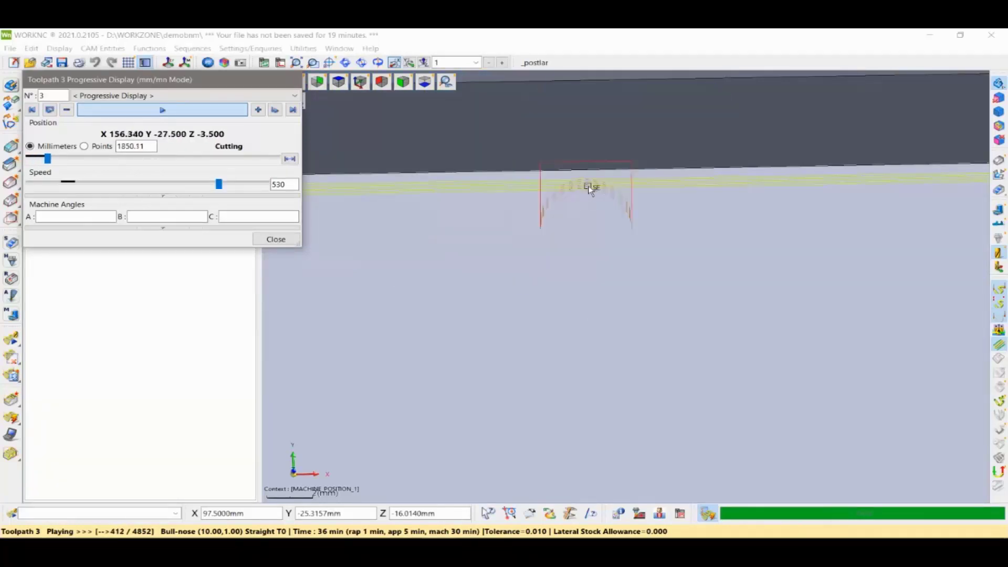
pyautogui.moveTo(585, 139); pyautogui.dragTo(590, 212, button='middle')
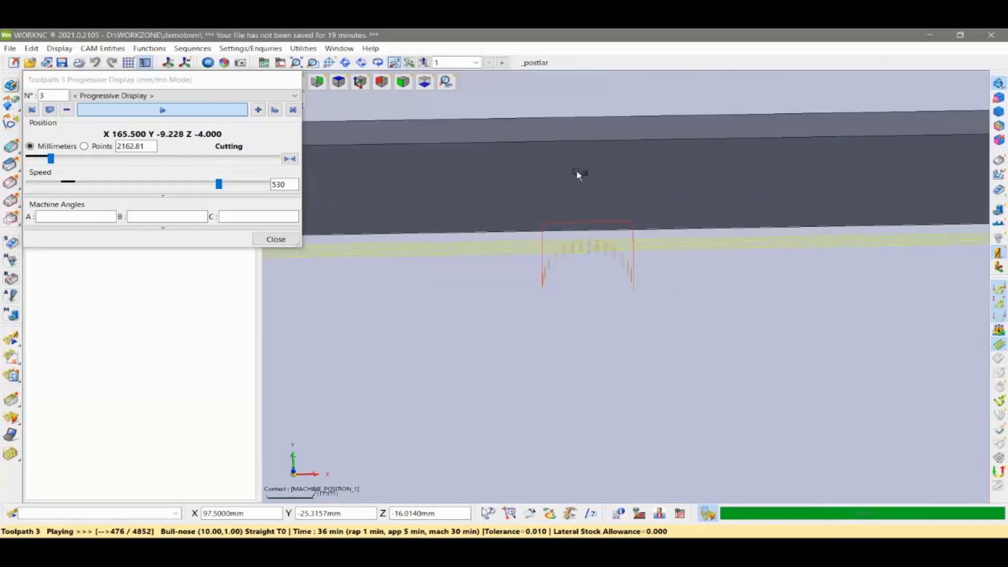
pyautogui.moveTo(578, 173)
pyautogui.mouseDown(button='middle')
pyautogui.moveTo(595, 255)
pyautogui.moveTo(589, 165)
pyautogui.mouseUp(button='middle')
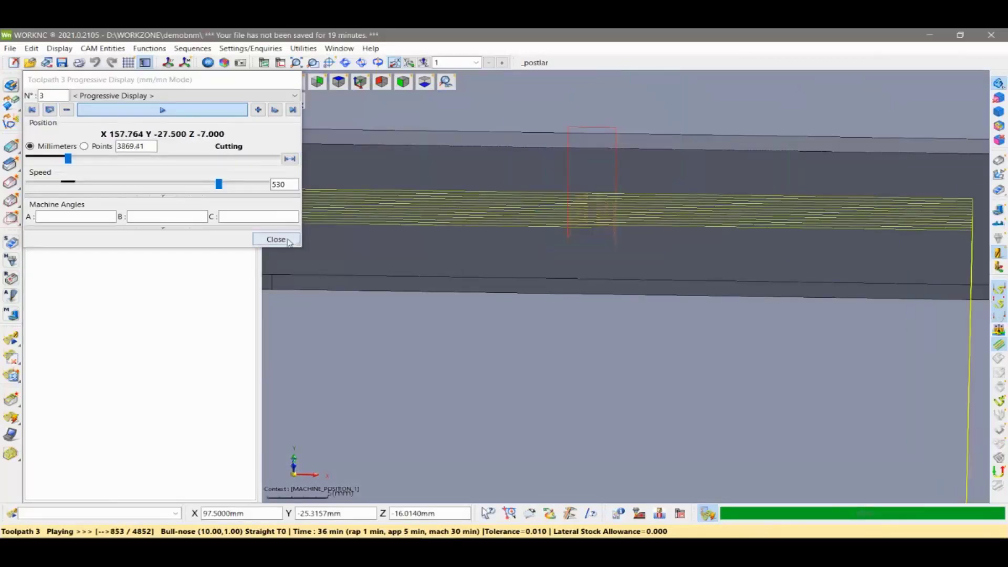
pyautogui.click(284, 243)
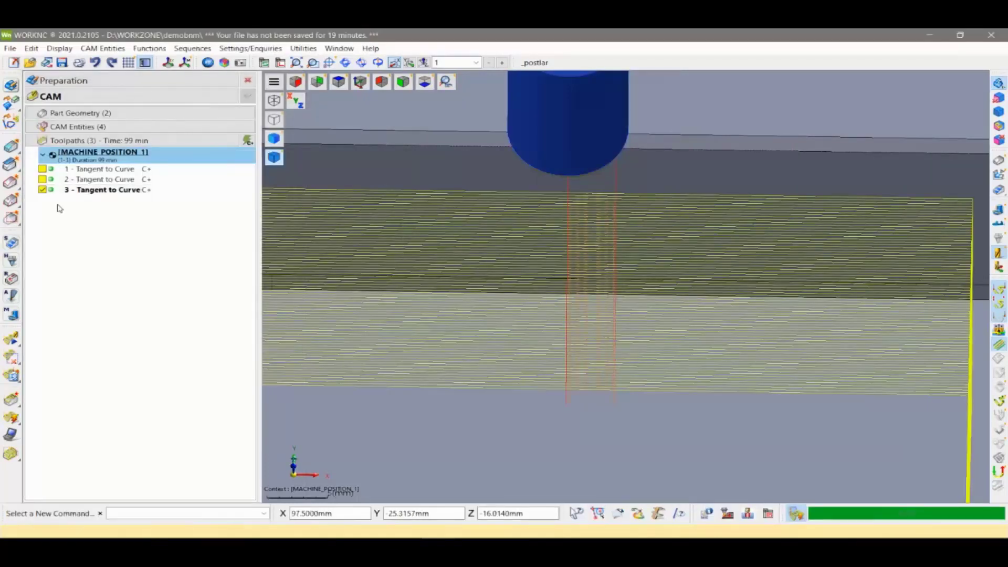
# Create toolpath 4 on Curve_001.ccv with 6 mm 3D approach, 2 mm radial lead-ins and 5.000 overlap
pyautogui.rightClick(74, 240)
pyautogui.click(101, 246)
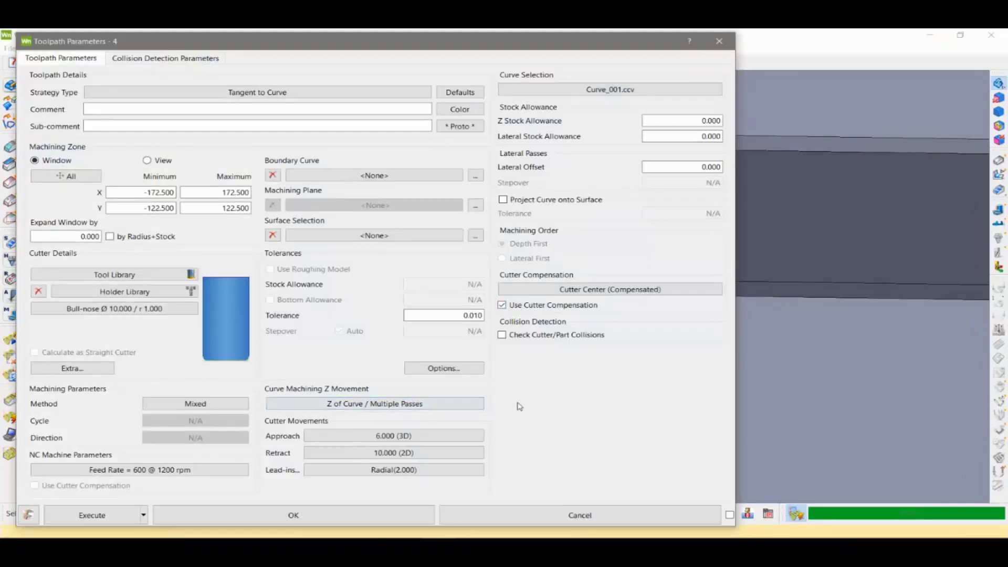
pyautogui.click(462, 437)
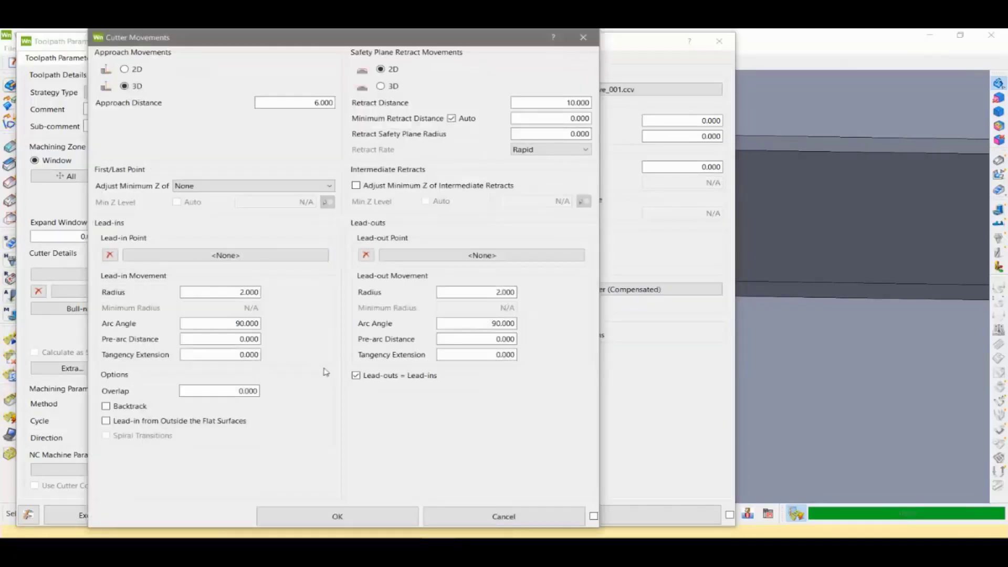
pyautogui.doubleClick(243, 393)
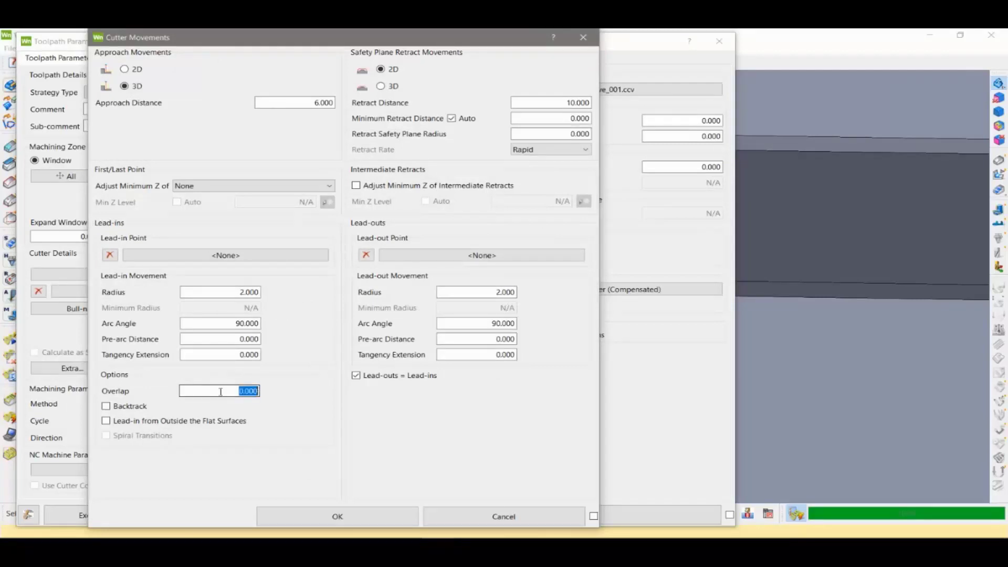
pyautogui.moveTo(239, 392); pyautogui.dragTo(246, 392)
pyautogui.click(387, 518)
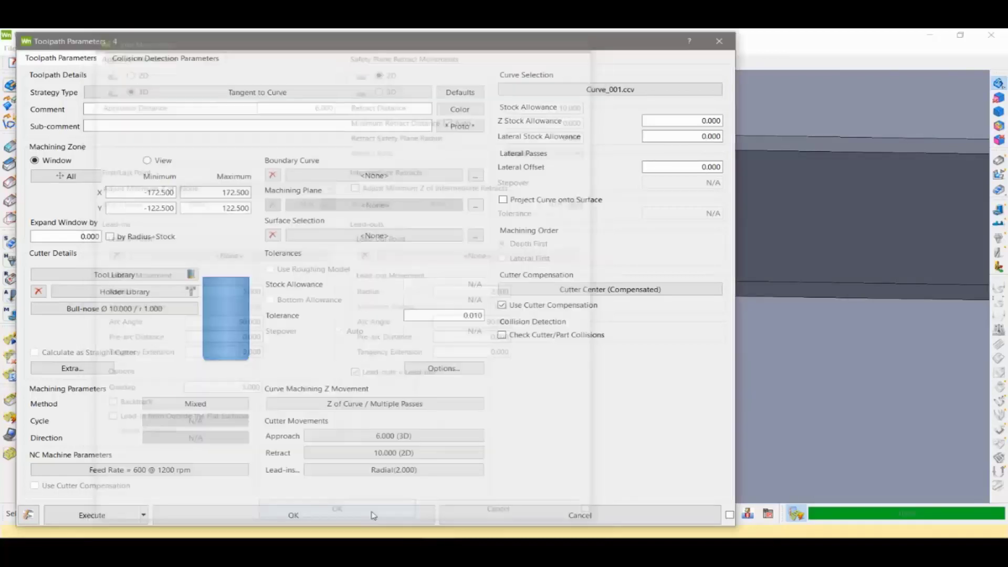
# Calculate toolpath 4, bringing the total to 2 h 12 min, and orbit to view the pocket
pyautogui.click(109, 516)
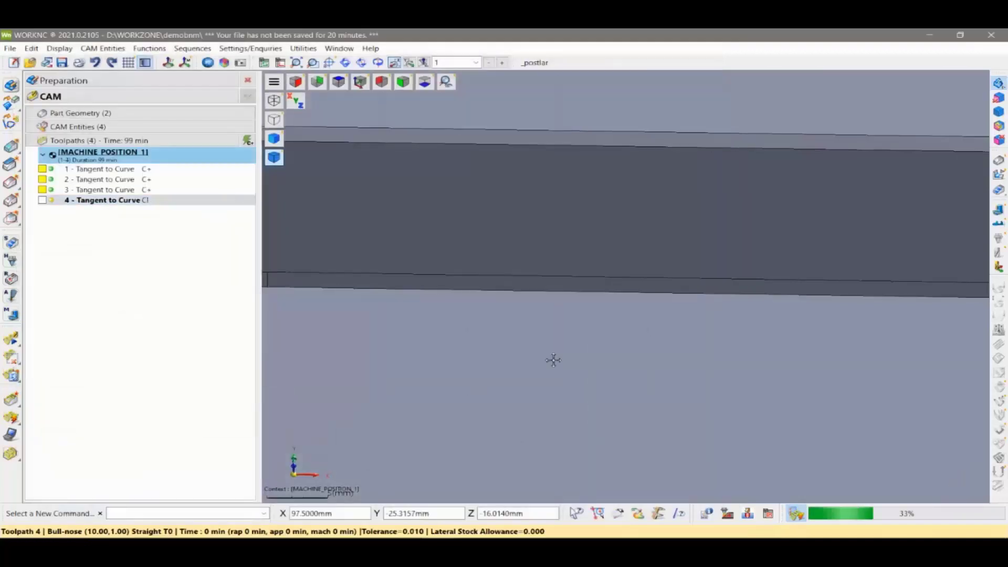
pyautogui.scroll(-2, 546, 352)
pyautogui.scroll(-2, 562, 341)
pyautogui.scroll(-2, 568, 338)
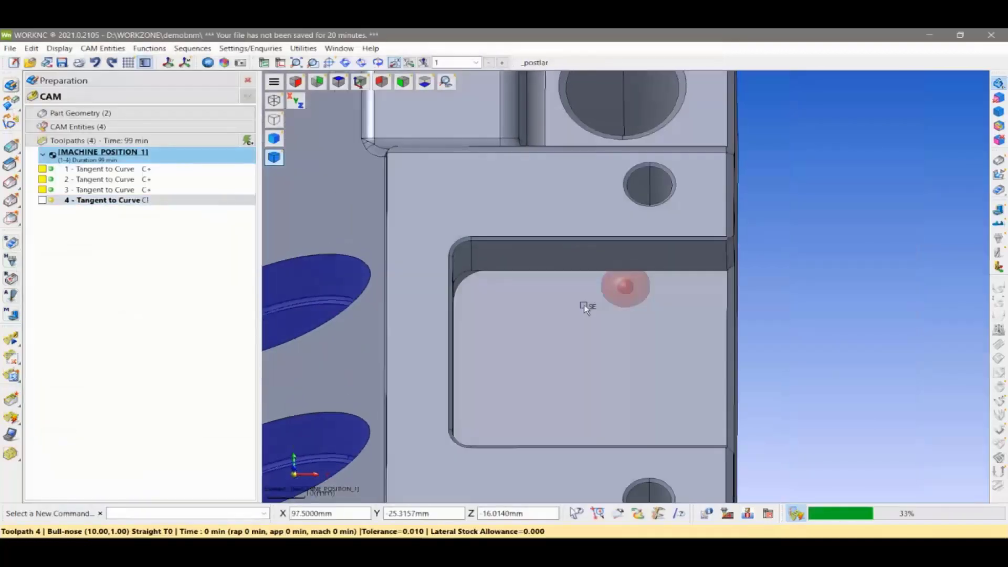
pyautogui.moveTo(556, 370)
pyautogui.mouseDown(button='middle')
pyautogui.moveTo(541, 358)
pyautogui.moveTo(599, 395)
pyautogui.moveTo(599, 385)
pyautogui.mouseUp(button='middle')
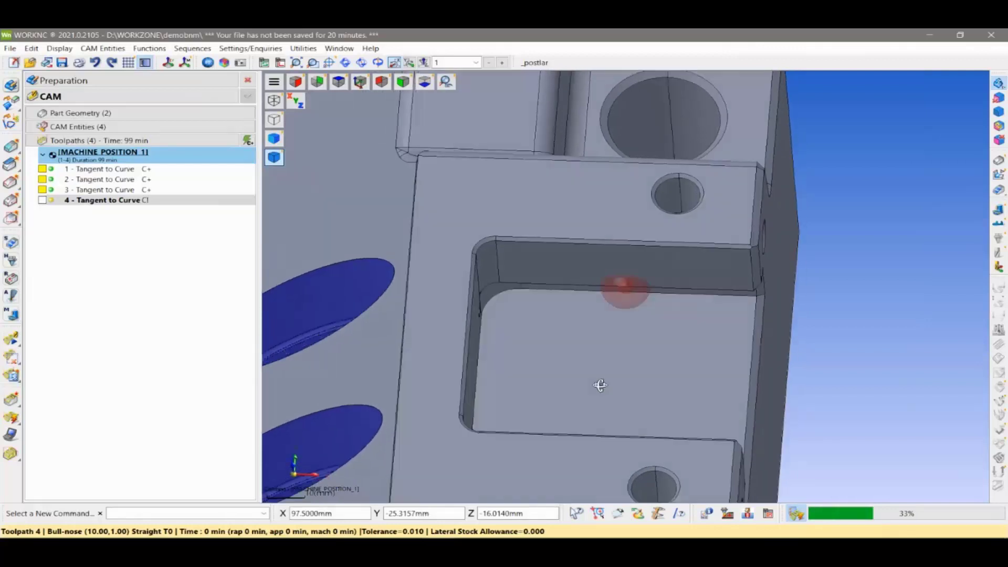
pyautogui.click(198, 319)
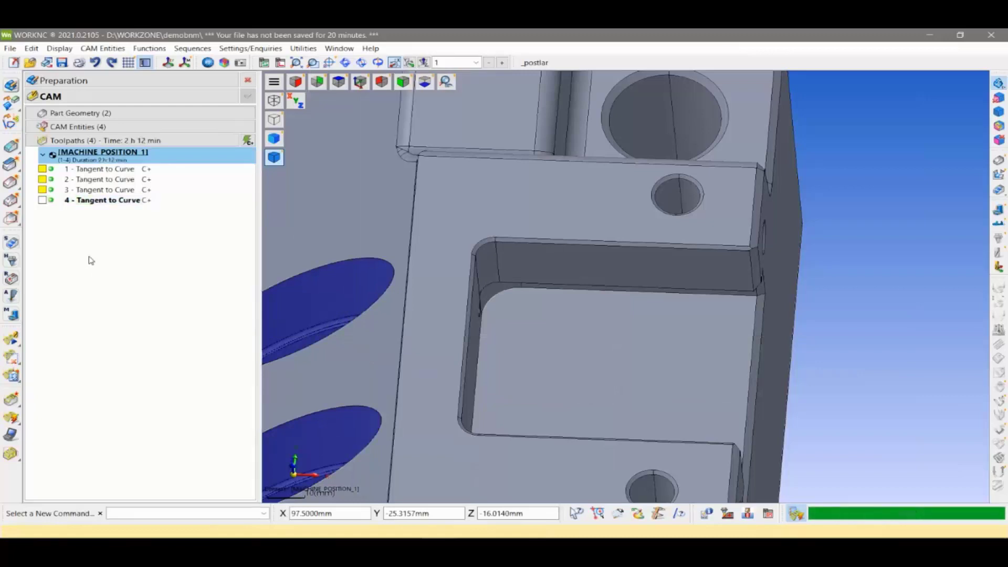
# Show toolpath 4 and zoom in to place the tool at a point on it
pyautogui.click(95, 204)
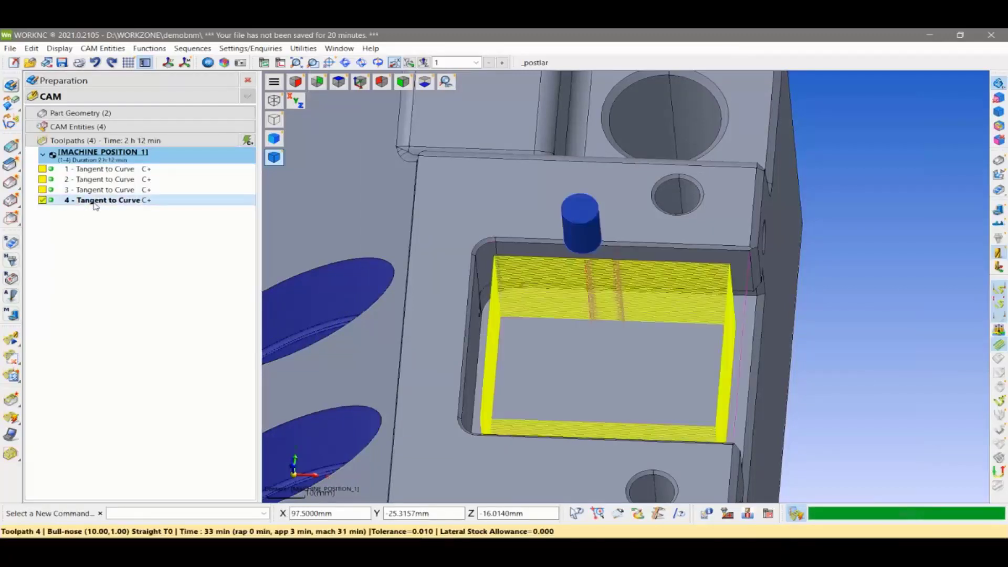
pyautogui.moveTo(560, 366); pyautogui.dragTo(538, 387, button='middle')
pyautogui.scroll(2, 600, 341)
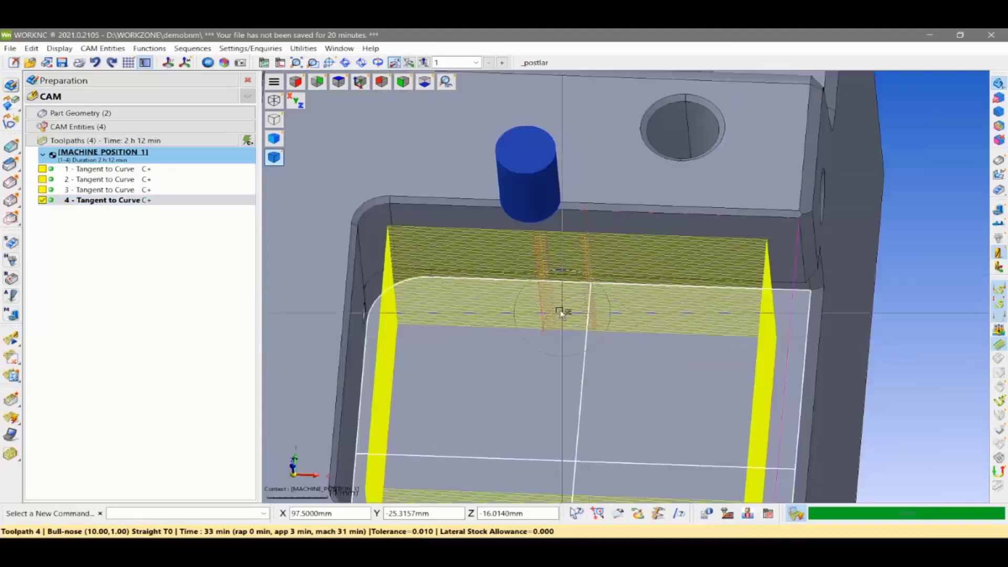
pyautogui.scroll(3, 562, 311)
pyautogui.scroll(2, 524, 286)
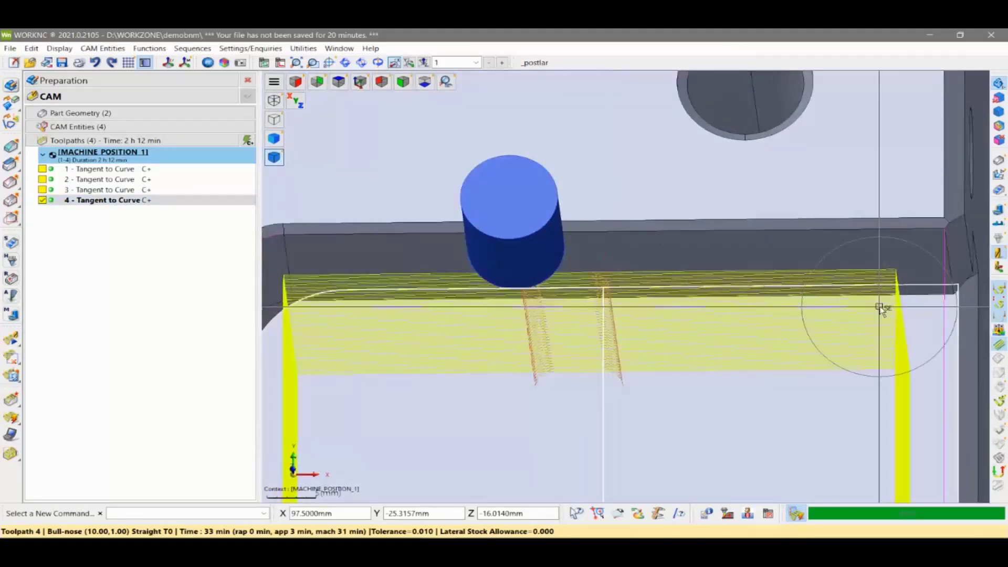
pyautogui.click(895, 319)
# Inspect toolpath 4's passes from the top view and tilted, then hide it
pyautogui.press('t')
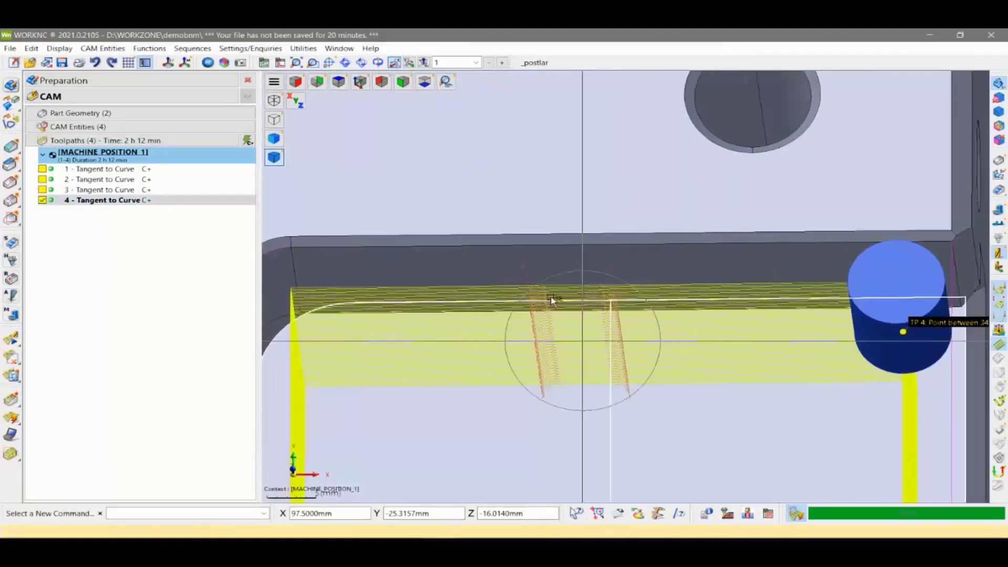
pyautogui.scroll(3, 630, 286)
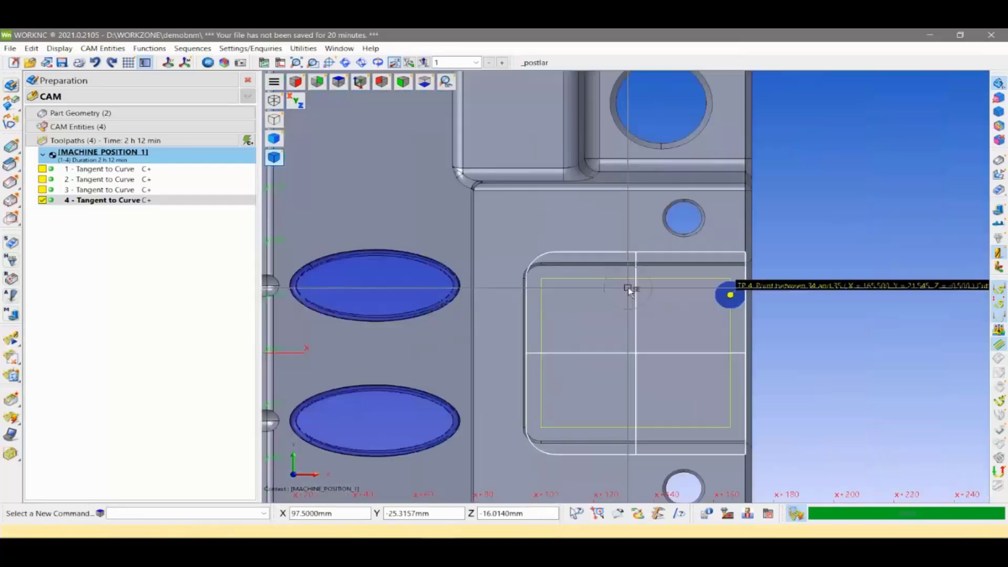
pyautogui.scroll(3, 635, 288)
pyautogui.scroll(2, 636, 279)
pyautogui.scroll(2, 627, 258)
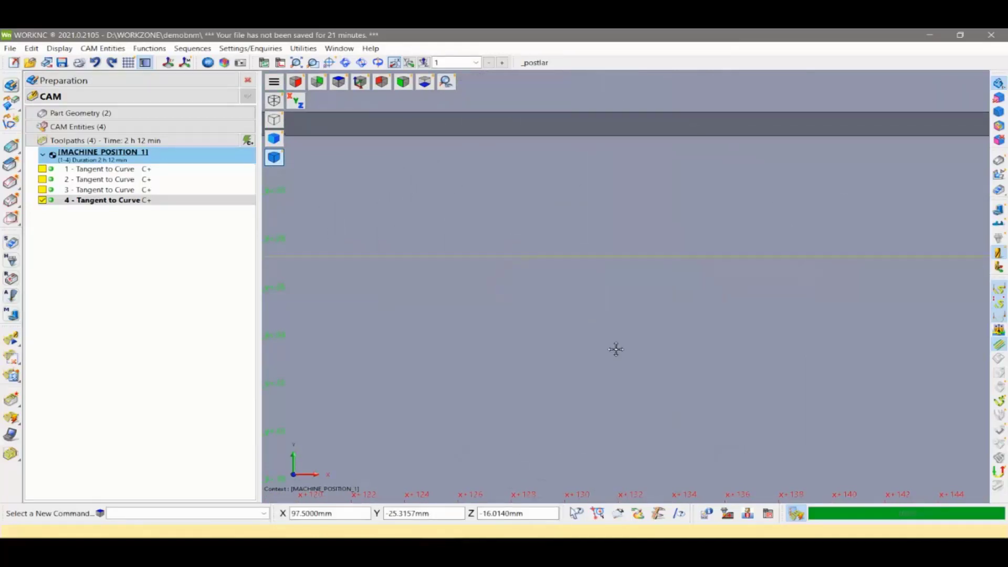
pyautogui.scroll(-3, 615, 348)
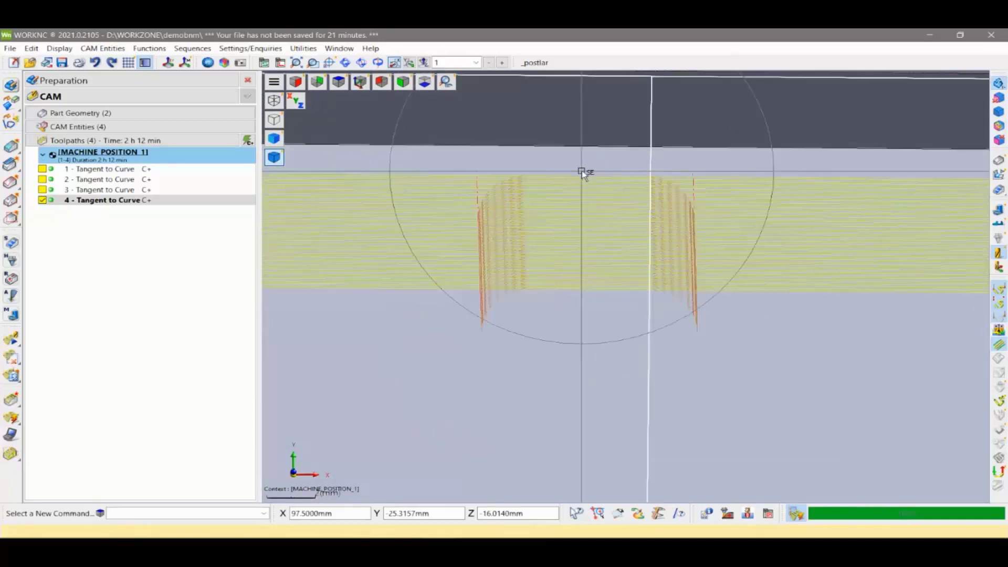
pyautogui.moveTo(586, 219); pyautogui.dragTo(586, 261, button='middle')
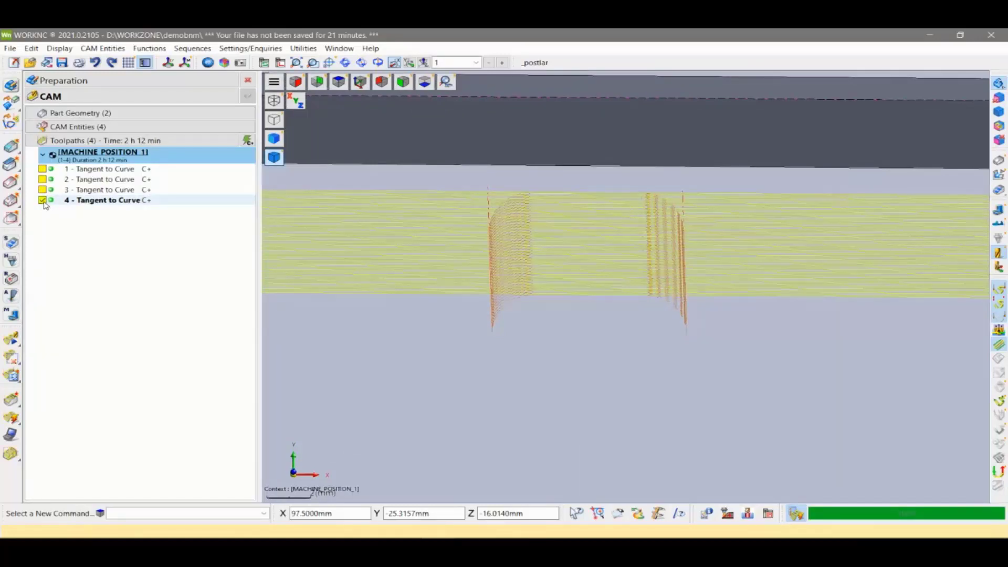
pyautogui.click(42, 200)
pyautogui.scroll(-5, 623, 261)
pyautogui.scroll(-3, 596, 321)
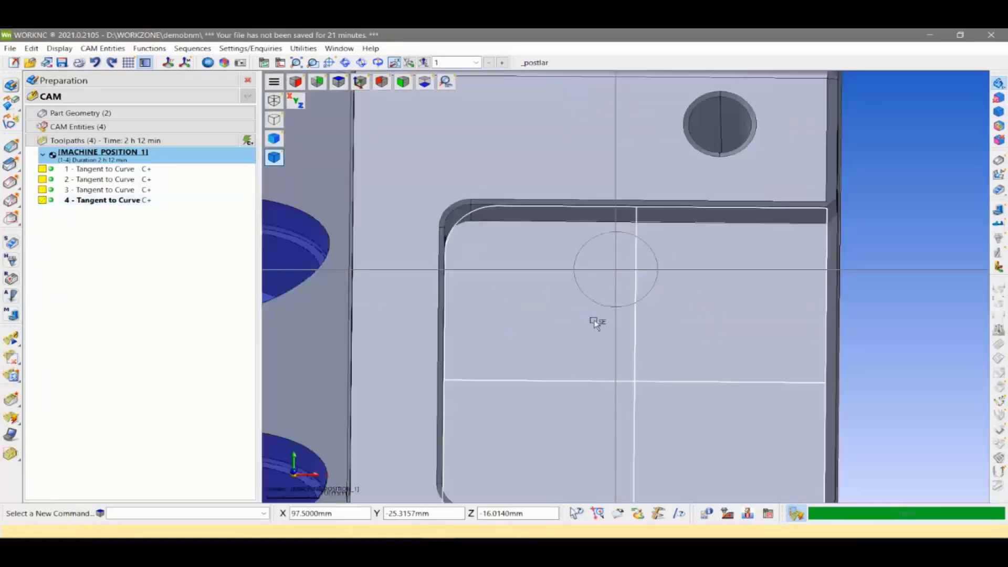
pyautogui.moveTo(597, 322)
pyautogui.mouseDown(button='middle')
pyautogui.moveTo(471, 336)
pyautogui.moveTo(499, 322)
pyautogui.mouseUp(button='middle')
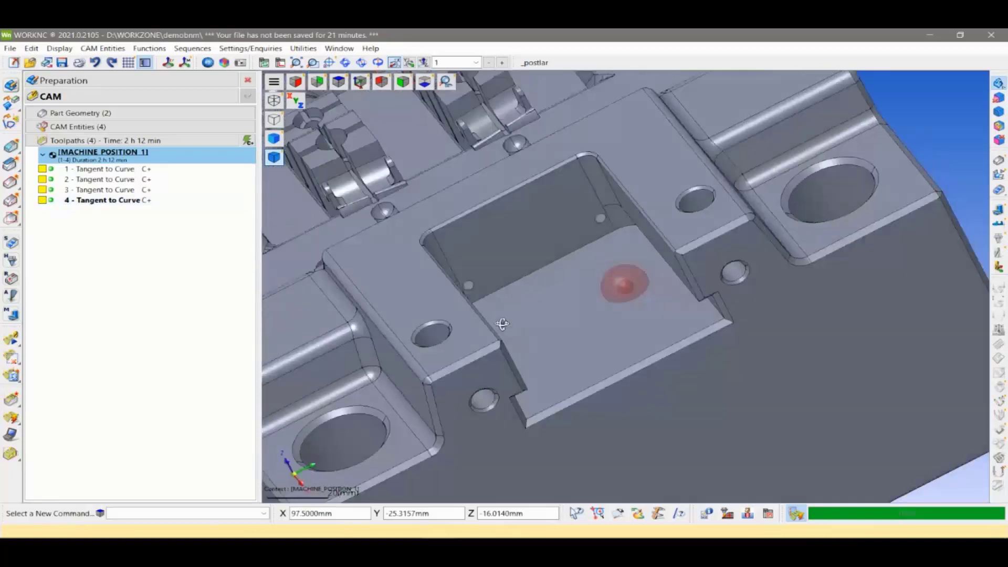
# Show toolpath 2's yellow passes and zoom in on its pocket
pyautogui.click(43, 182)
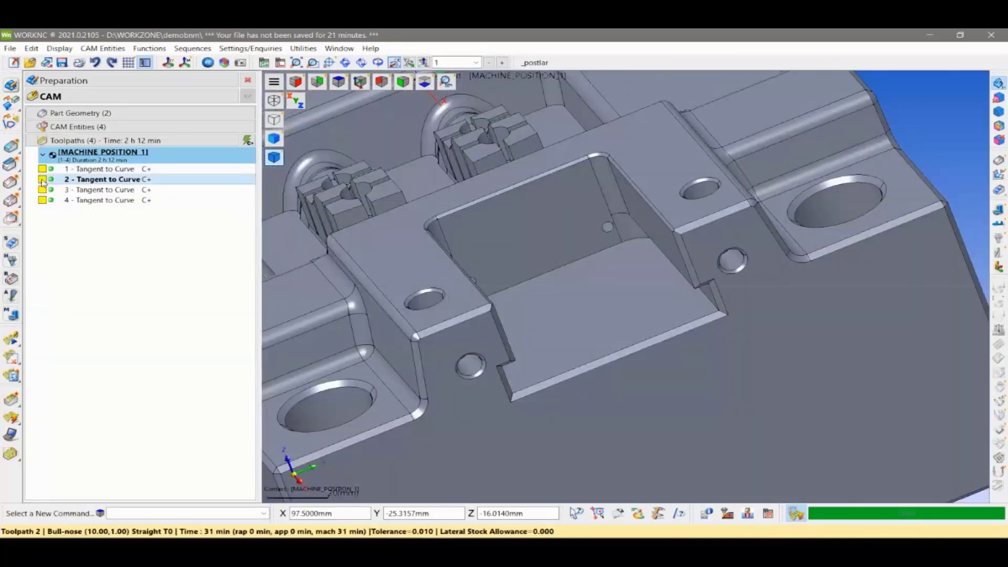
pyautogui.click(42, 180)
pyautogui.moveTo(462, 304); pyautogui.dragTo(482, 285, button='middle')
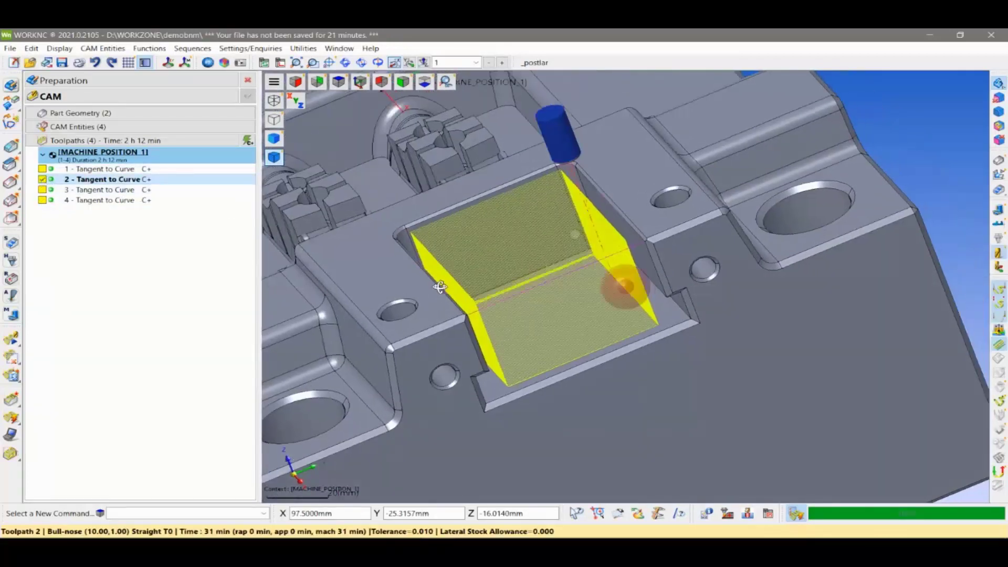
pyautogui.scroll(2, 482, 285)
pyautogui.scroll(2, 558, 244)
pyautogui.scroll(2, 542, 279)
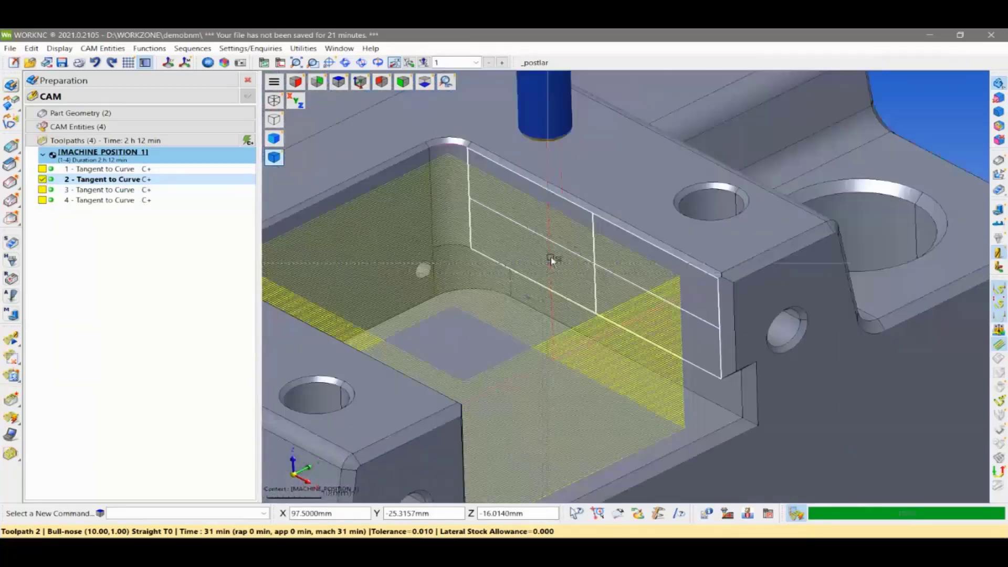
pyautogui.scroll(2, 551, 259)
pyautogui.moveTo(593, 252); pyautogui.dragTo(603, 241, button='middle')
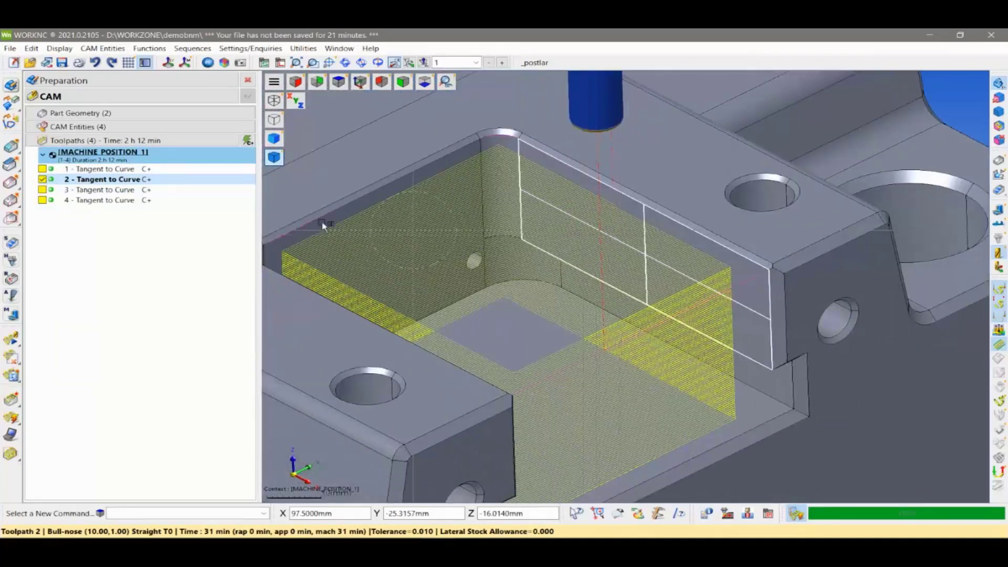
# Review toolpath 2's multiple-pass Z settings (38.1 mm depth, 0.5 mm steps) and cancel unchanged
pyautogui.doubleClick(51, 181)
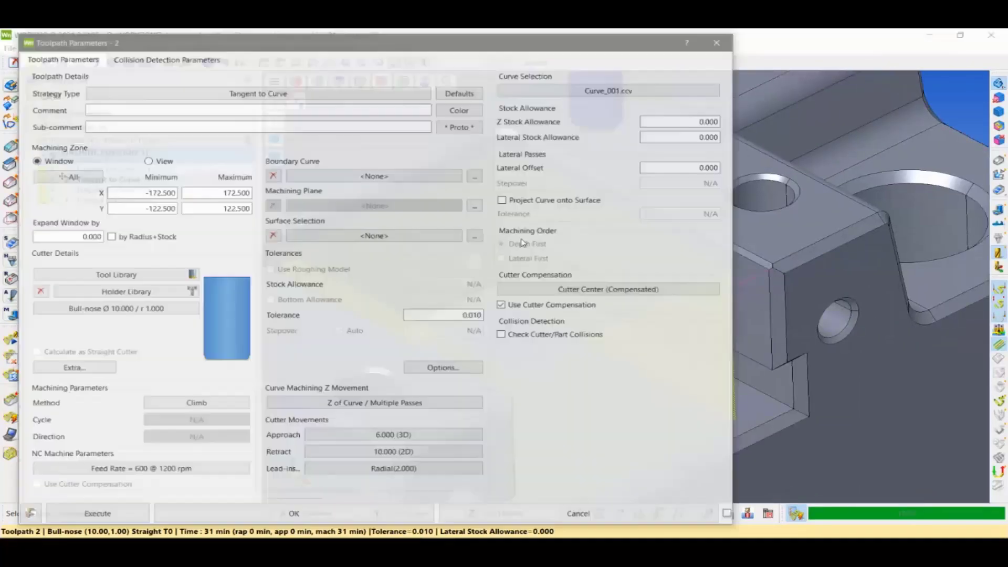
pyautogui.click(715, 46)
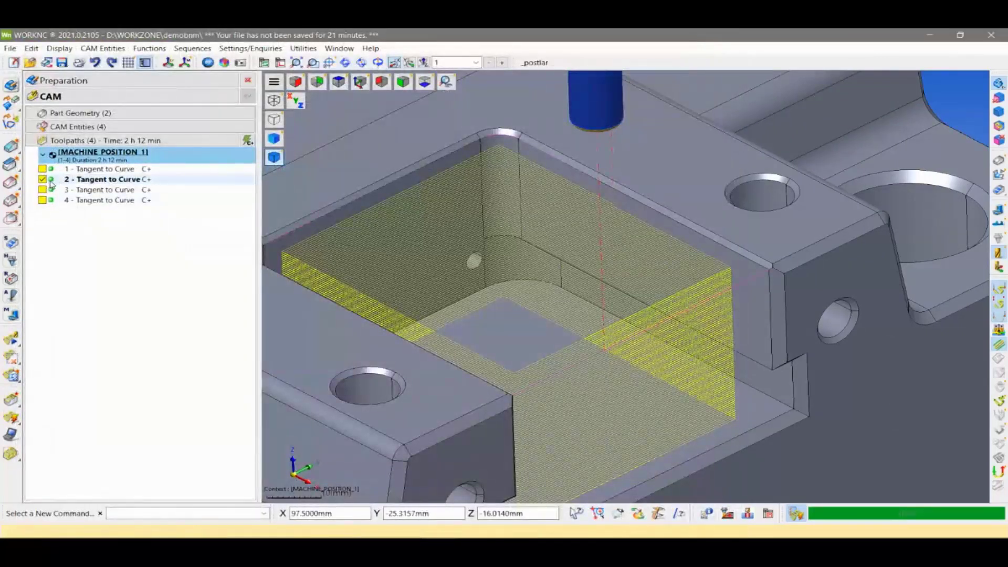
pyautogui.doubleClick(149, 181)
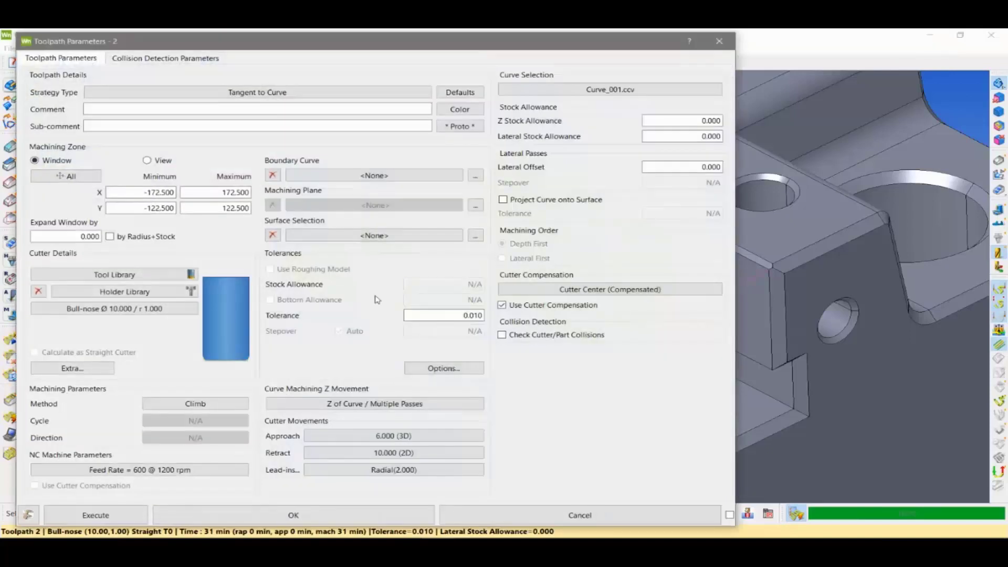
pyautogui.click(394, 404)
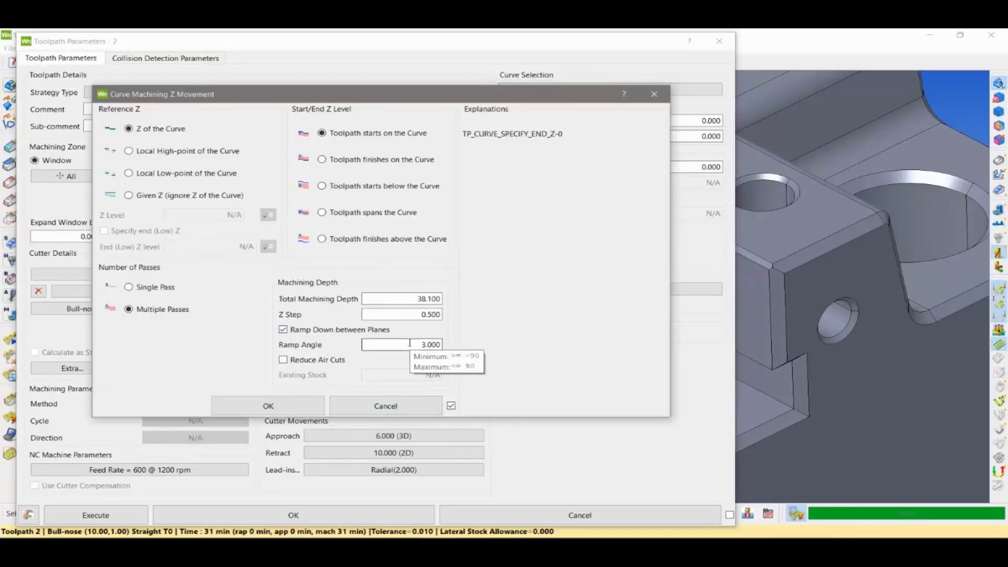
pyautogui.click(323, 406)
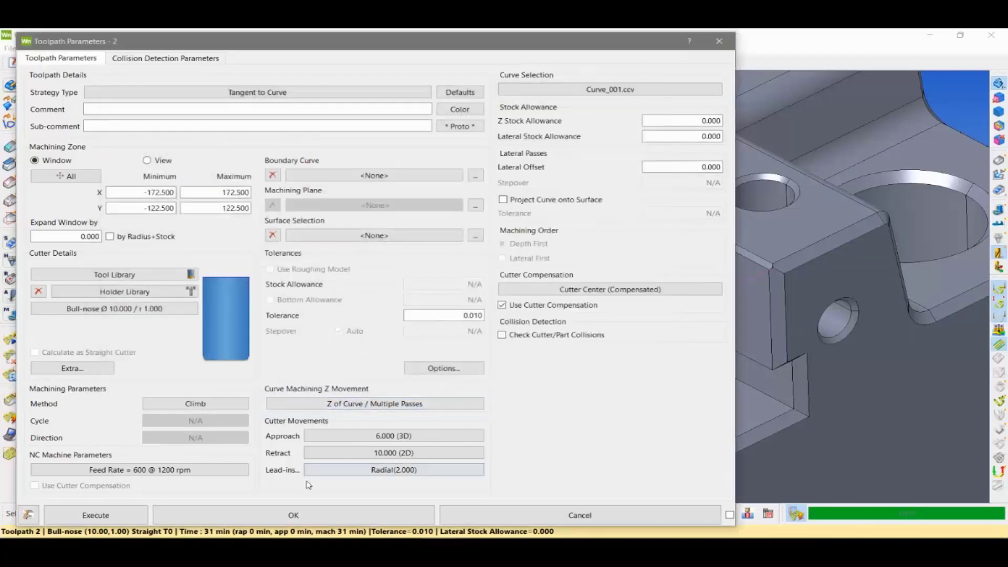
pyautogui.click(314, 515)
pyautogui.scroll(-2, 487, 375)
# Orbit the part and hide toolpath 2's passes
pyautogui.scroll(-5, 551, 341)
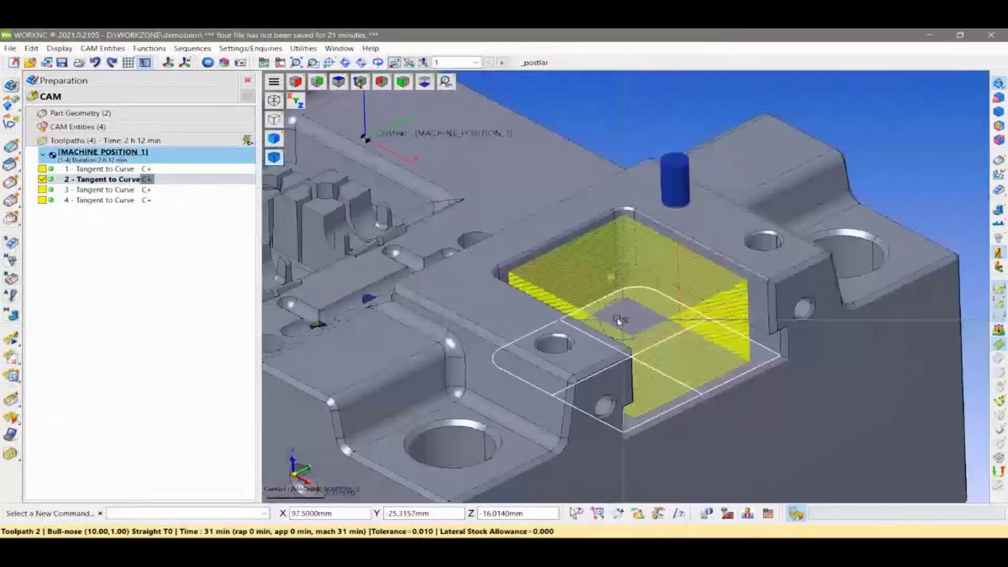
pyautogui.moveTo(635, 327)
pyautogui.mouseDown(button='middle')
pyautogui.moveTo(573, 383)
pyautogui.moveTo(400, 313)
pyautogui.mouseUp(button='middle')
pyautogui.click(43, 182)
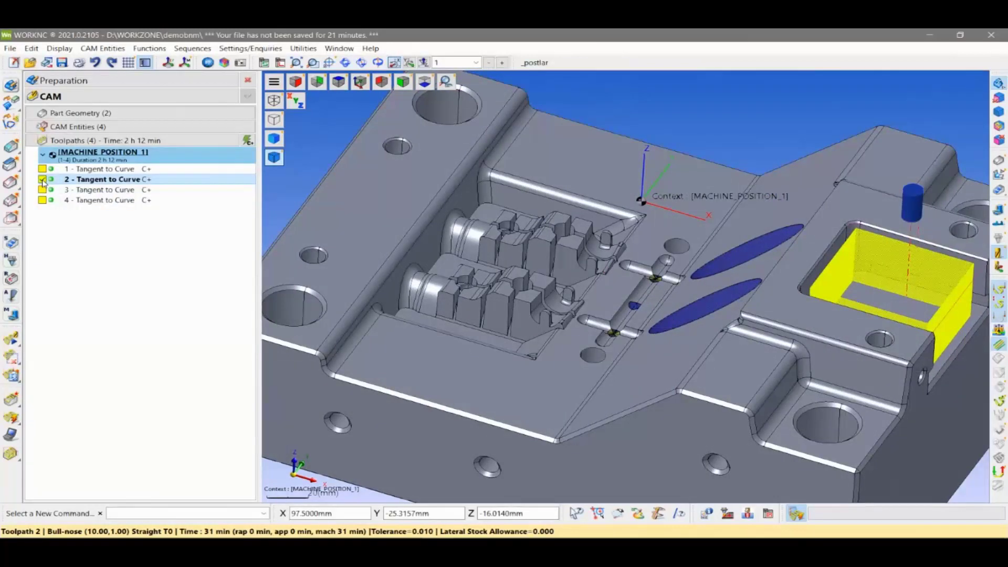
pyautogui.click(44, 181)
# Zoom in and orbit around the large counterbore hole at the plate corner
pyautogui.moveTo(333, 307); pyautogui.dragTo(417, 307, button='middle')
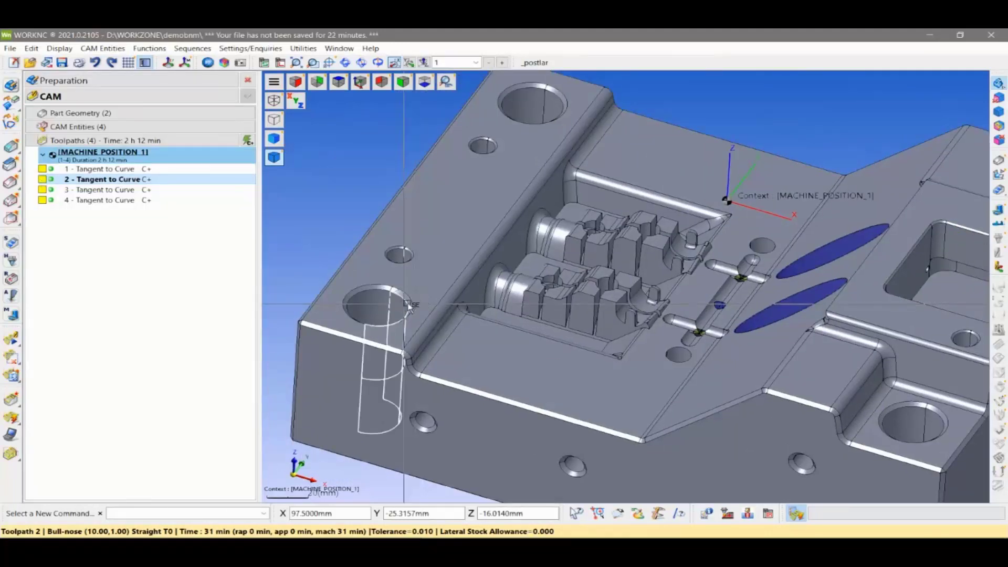
pyautogui.scroll(2, 420, 309)
pyautogui.scroll(2, 482, 323)
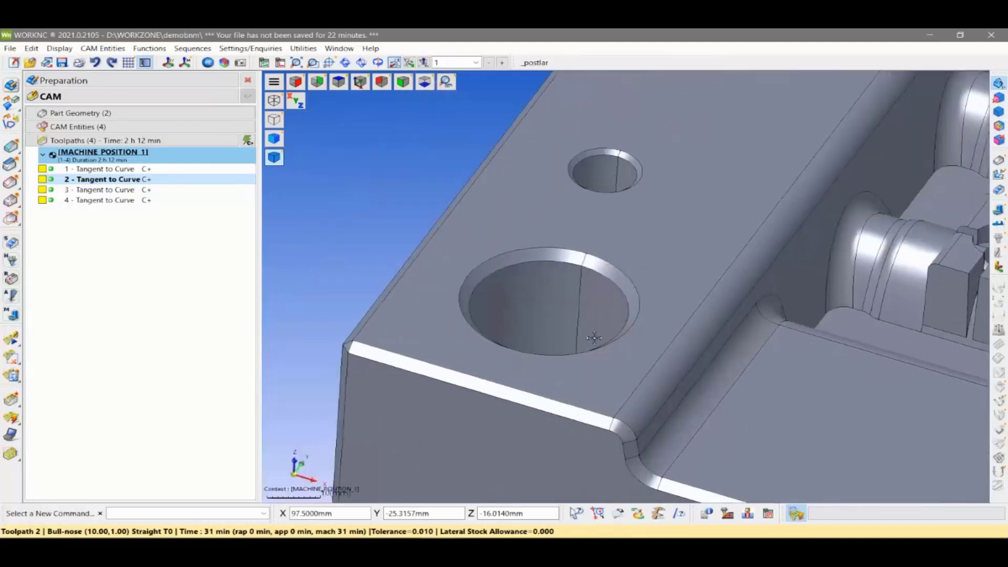
pyautogui.moveTo(482, 323)
pyautogui.mouseDown(button='middle')
pyautogui.moveTo(623, 342)
pyautogui.moveTo(613, 392)
pyautogui.moveTo(589, 400)
pyautogui.moveTo(594, 378)
pyautogui.moveTo(656, 357)
pyautogui.moveTo(740, 277)
pyautogui.mouseUp(button='middle')
pyautogui.moveTo(608, 348)
pyautogui.mouseDown(button='middle')
pyautogui.moveTo(598, 337)
pyautogui.moveTo(509, 418)
pyautogui.moveTo(475, 407)
pyautogui.moveTo(583, 357)
pyautogui.moveTo(427, 337)
pyautogui.mouseUp(button='middle')
pyautogui.click(148, 284)
# Start toolpath 5 and begin a new curve, Curve_002, picked from the model for the large hole
pyautogui.rightClick(139, 284)
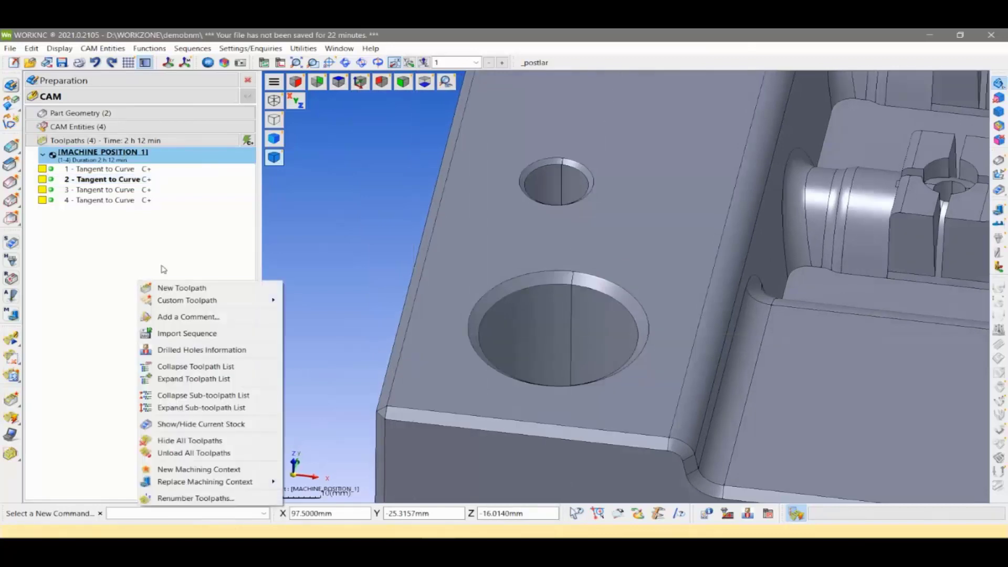
pyautogui.click(174, 288)
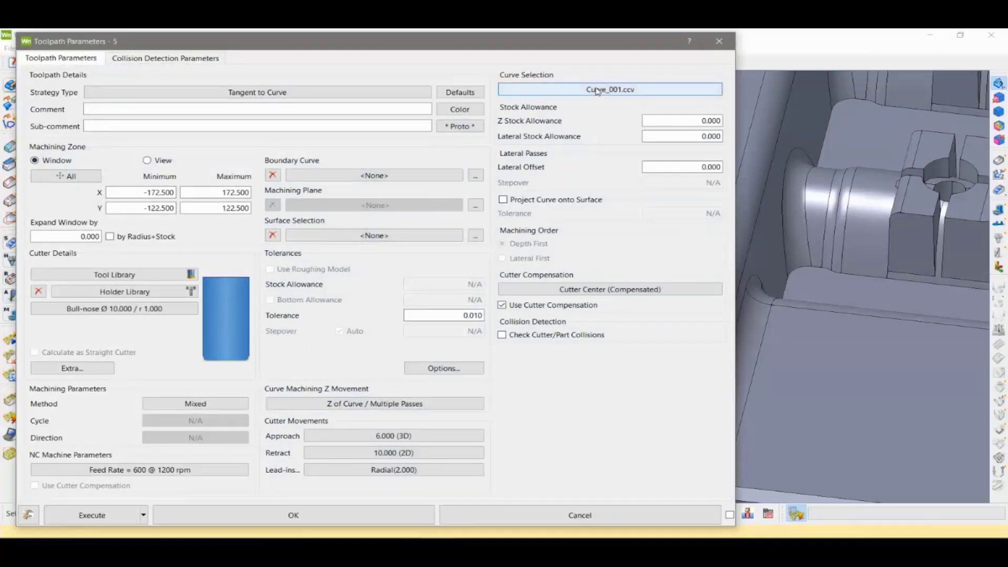
pyautogui.click(597, 90)
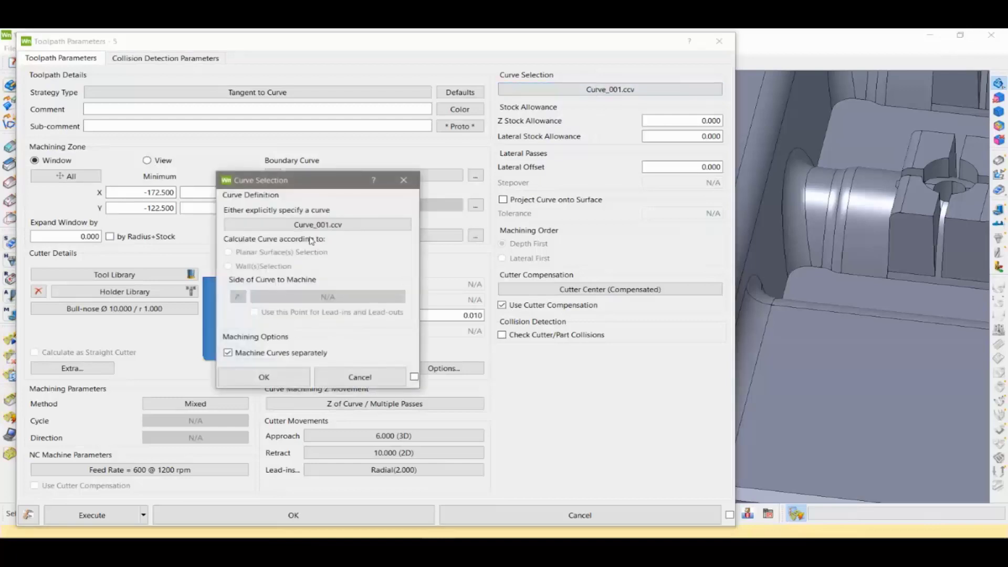
pyautogui.click(318, 225)
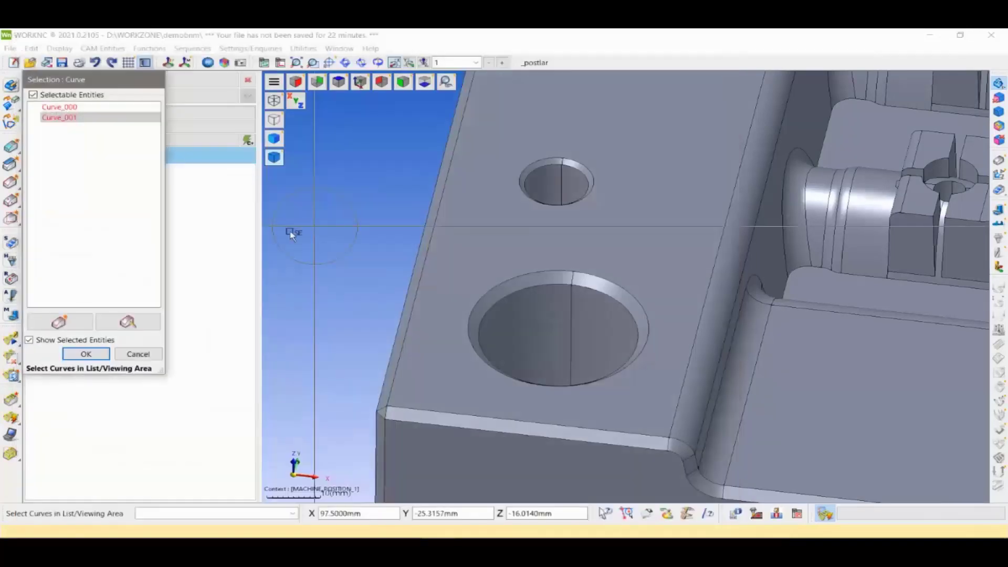
pyautogui.click(69, 328)
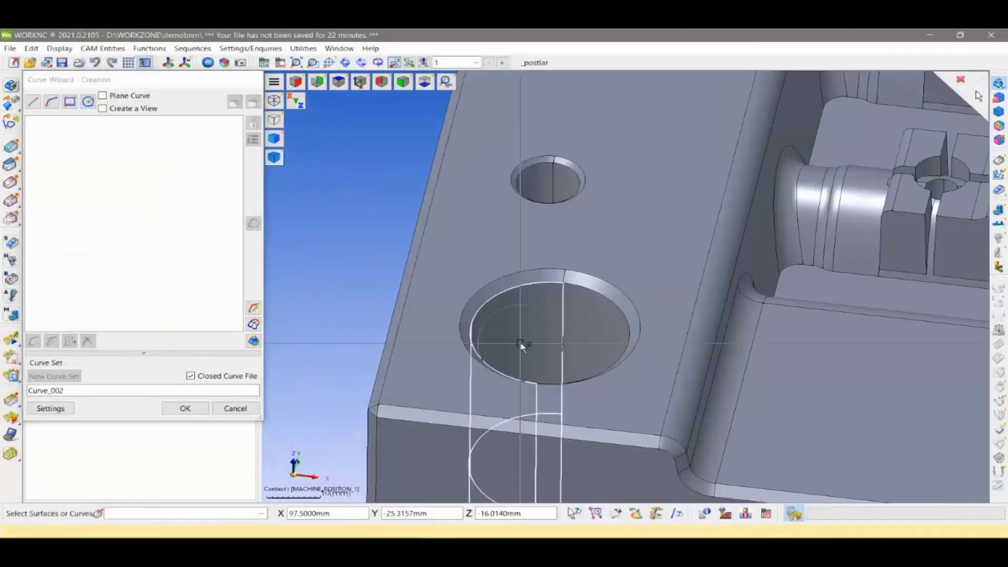
# Pick the large counterbore hole's rim as a closed curve
pyautogui.moveTo(522, 347); pyautogui.dragTo(479, 364, button='middle')
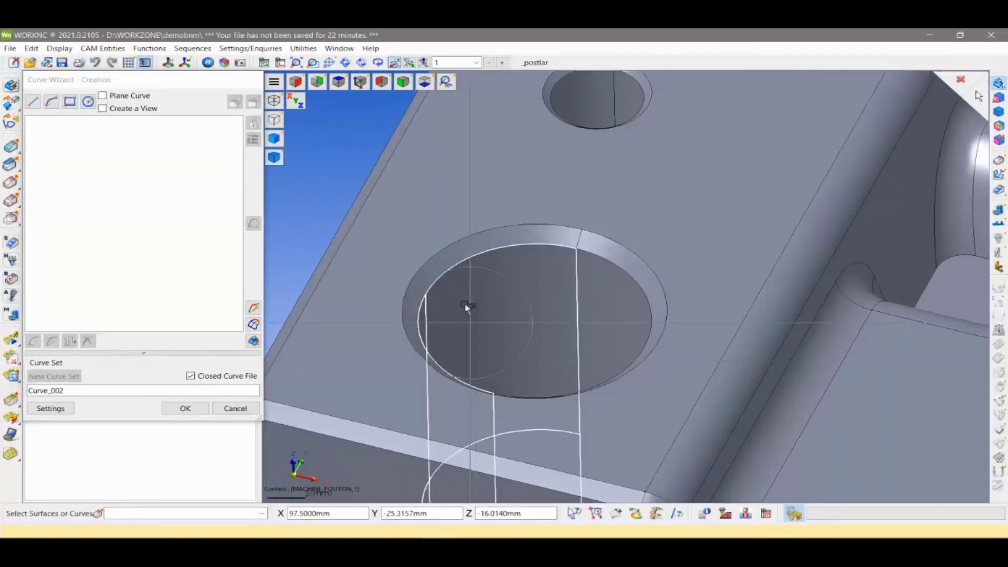
pyautogui.click(450, 271)
pyautogui.click(599, 265)
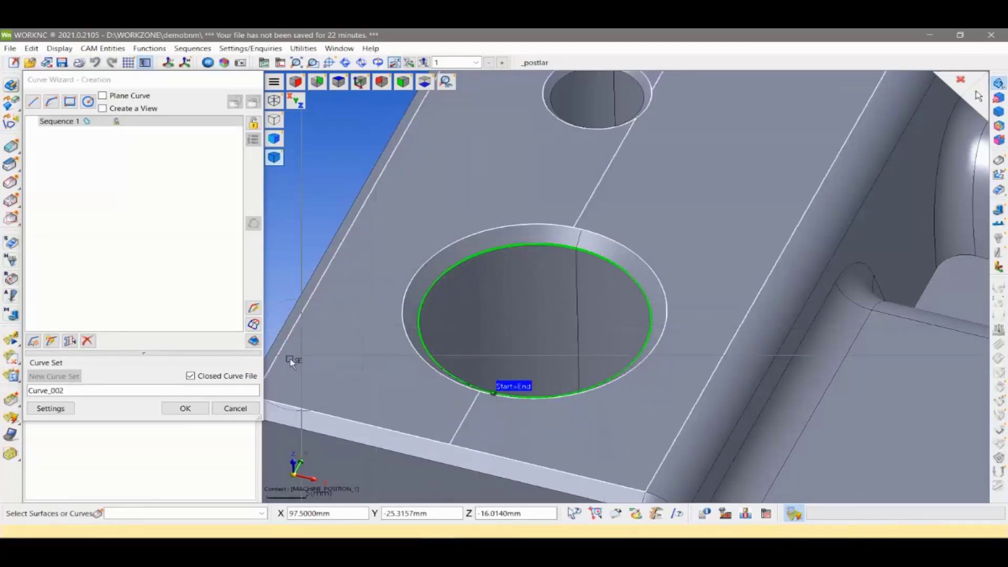
# Project the rim curve onto the Distance plane at Z -59.5958 and save it as Curve_002
pyautogui.click(173, 354)
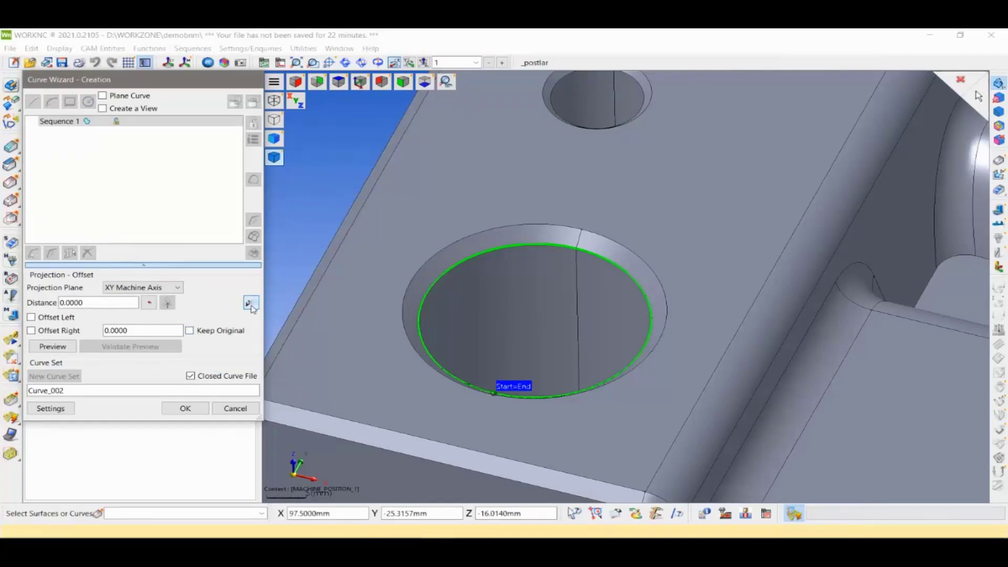
pyautogui.click(251, 304)
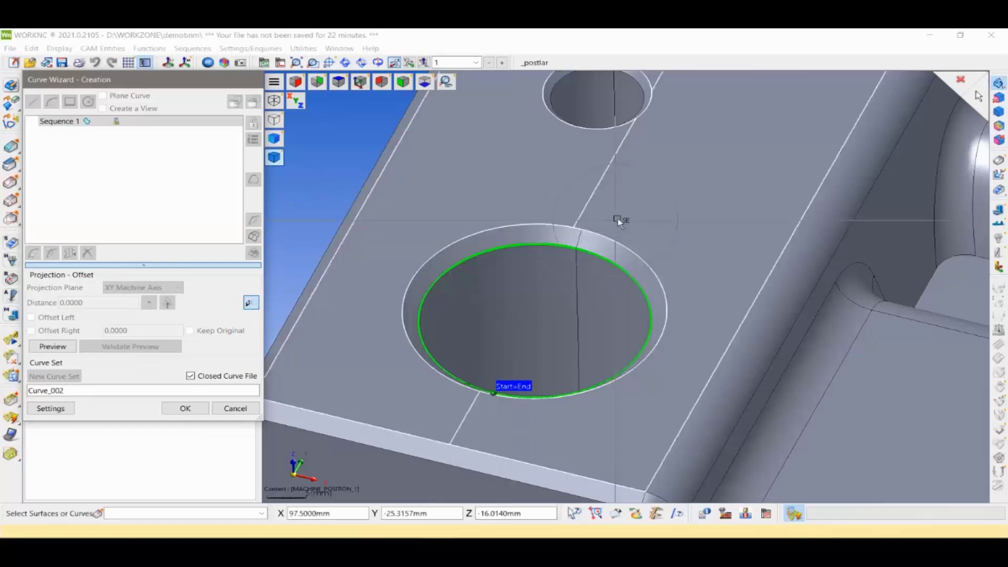
pyautogui.click(622, 221)
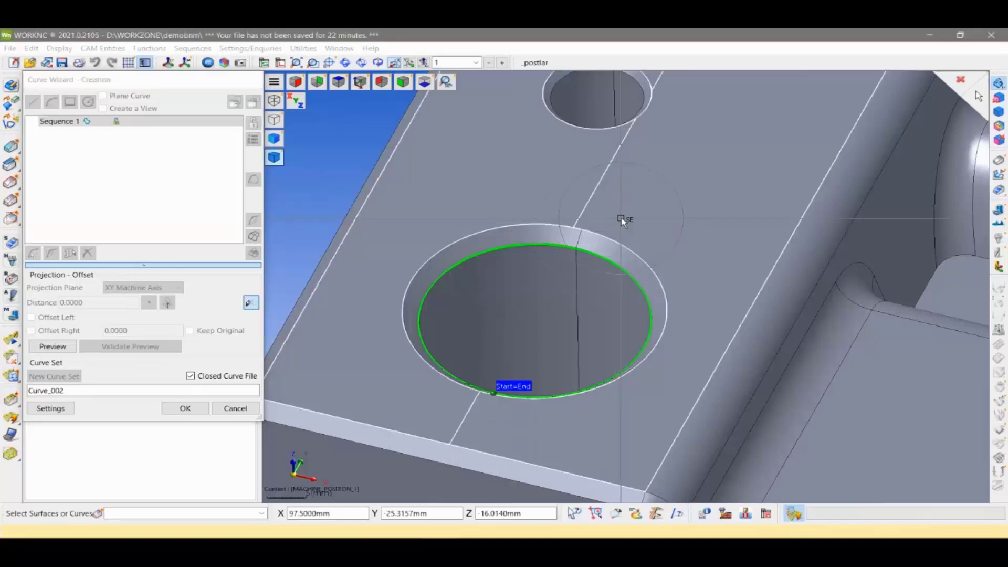
pyautogui.click(651, 231)
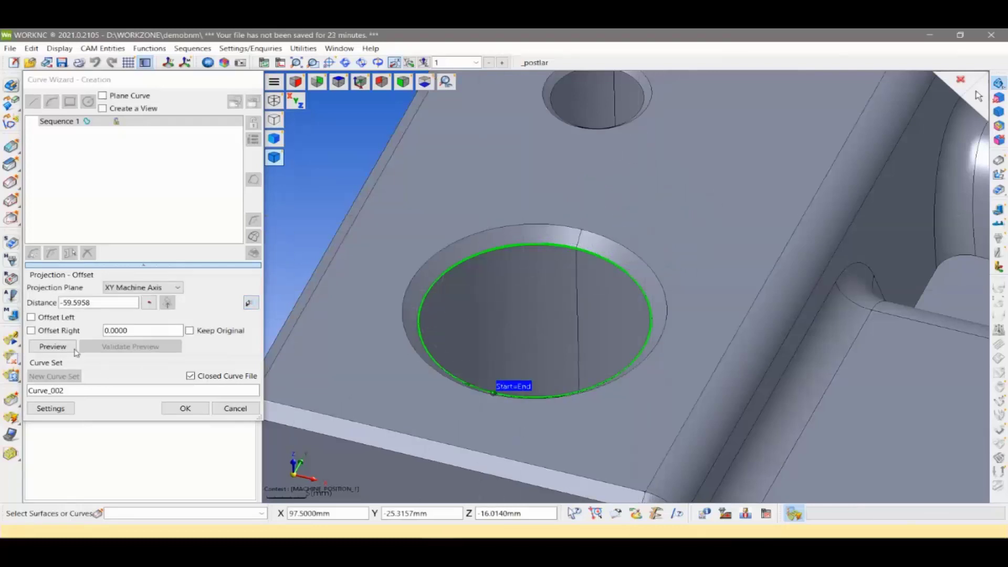
pyautogui.click(52, 347)
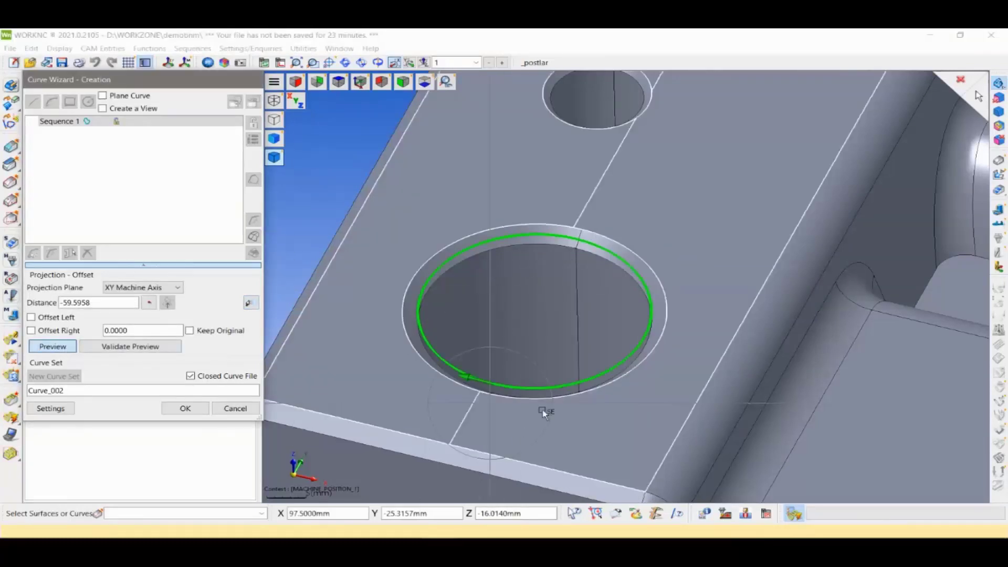
pyautogui.moveTo(545, 413)
pyautogui.mouseDown(button='middle')
pyautogui.moveTo(595, 414)
pyautogui.moveTo(647, 351)
pyautogui.moveTo(603, 371)
pyautogui.mouseUp(button='middle')
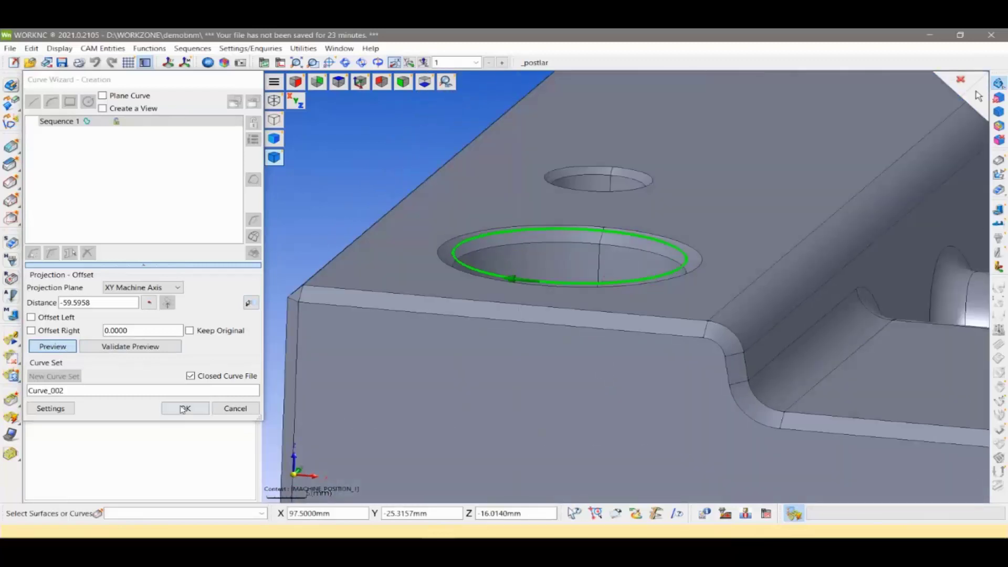
pyautogui.click(146, 351)
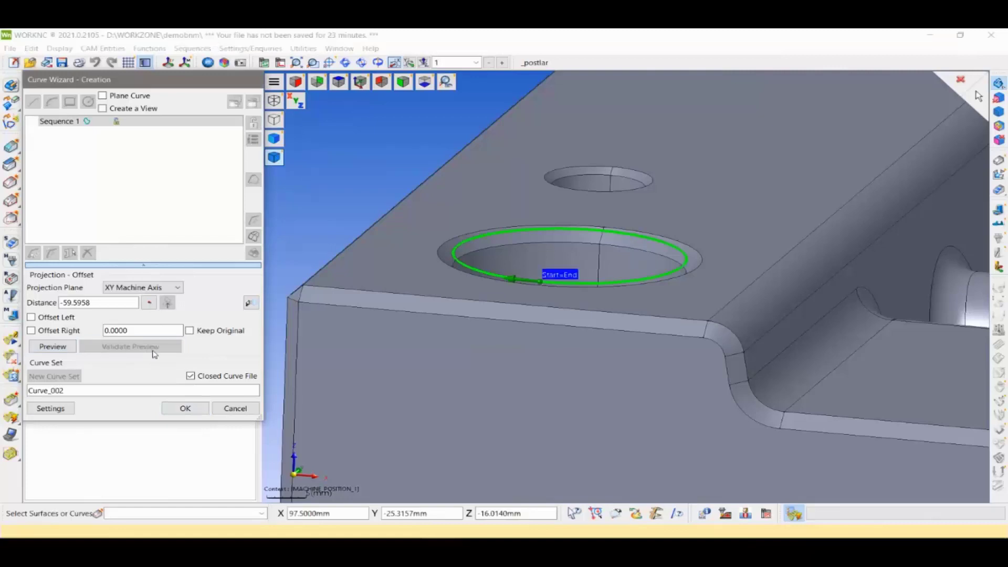
pyautogui.moveTo(599, 363); pyautogui.dragTo(594, 355, button='middle')
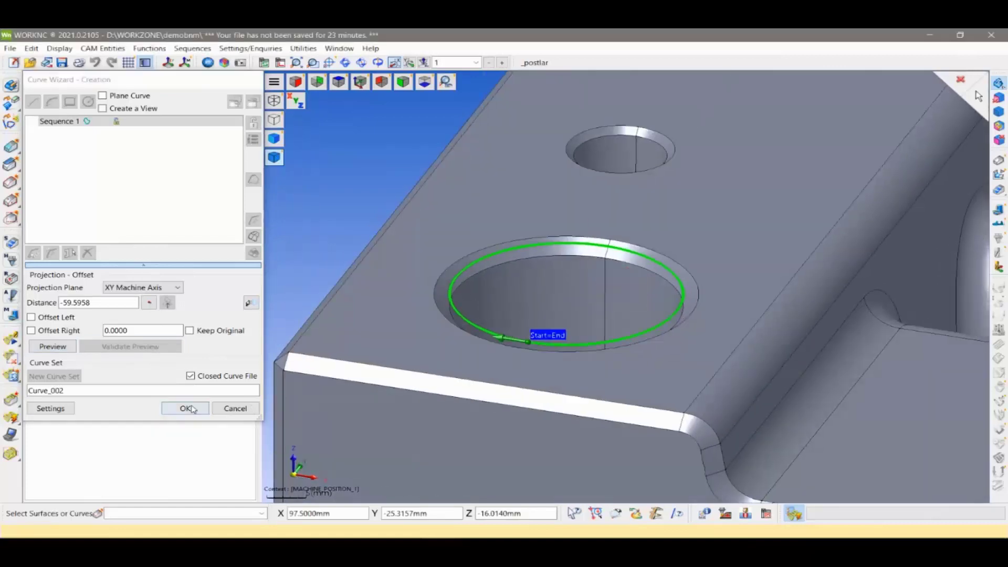
pyautogui.click(183, 408)
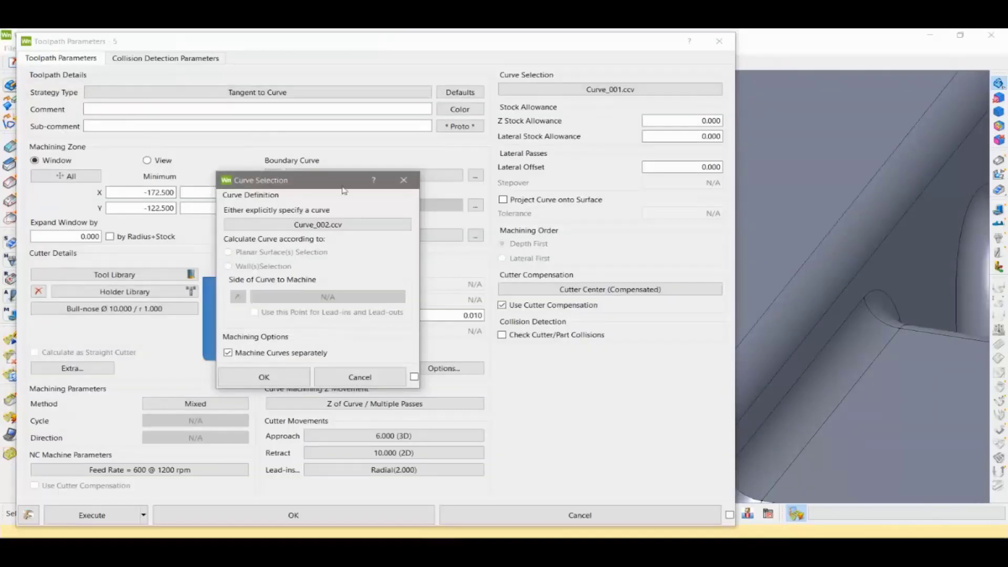
# Set Curve_002.ccv as toolpath 5's curve, keeping Machine Curves separately on
pyautogui.moveTo(344, 190); pyautogui.dragTo(310, 172)
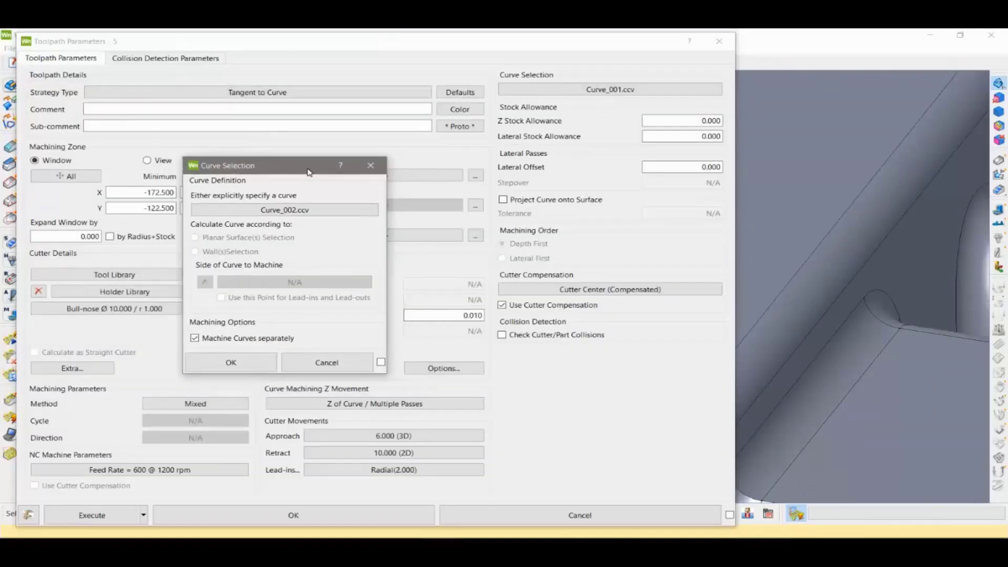
pyautogui.click(251, 371)
pyautogui.moveTo(599, 48); pyautogui.dragTo(190, 65)
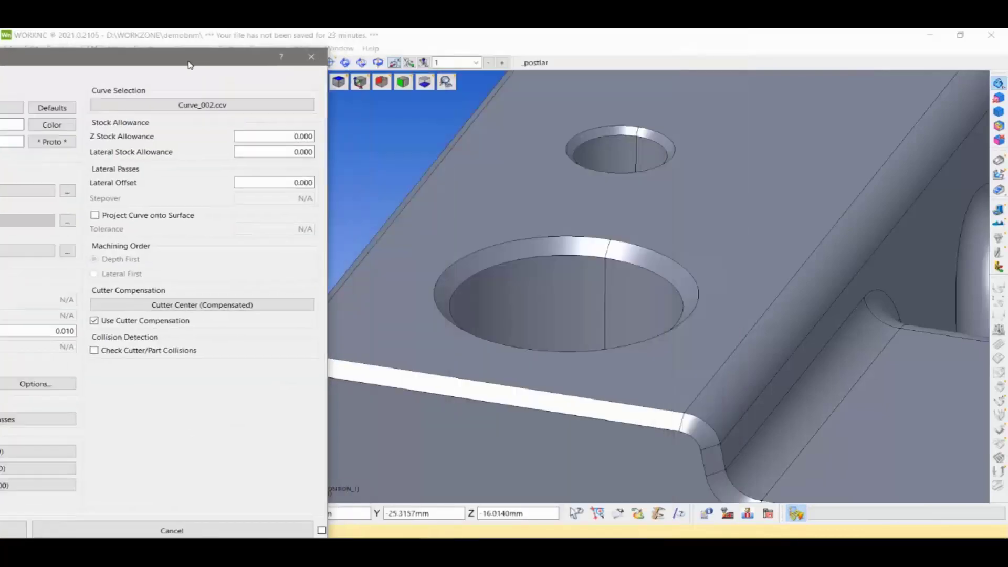
pyautogui.click(208, 105)
pyautogui.moveTo(261, 172); pyautogui.dragTo(147, 180)
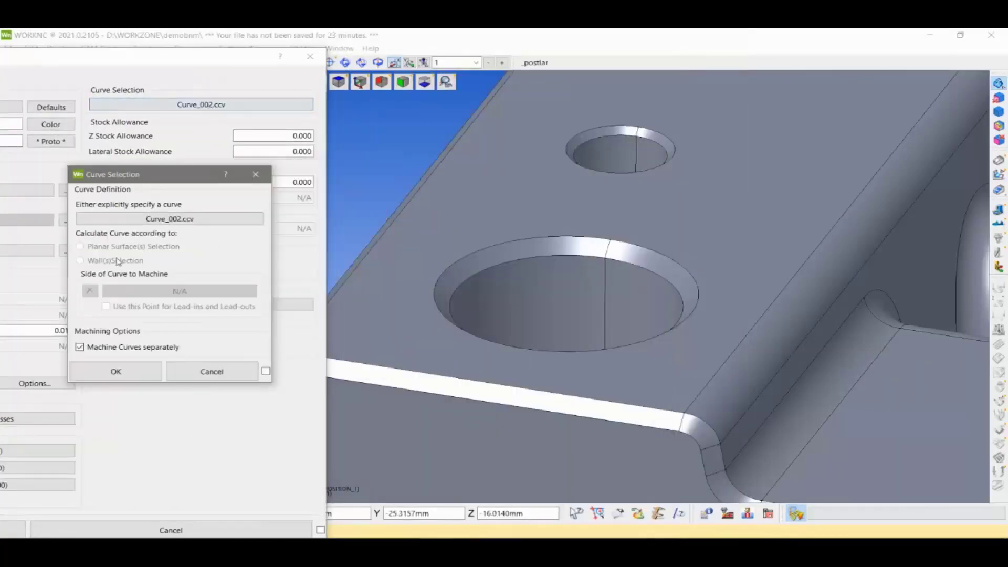
pyautogui.click(79, 349)
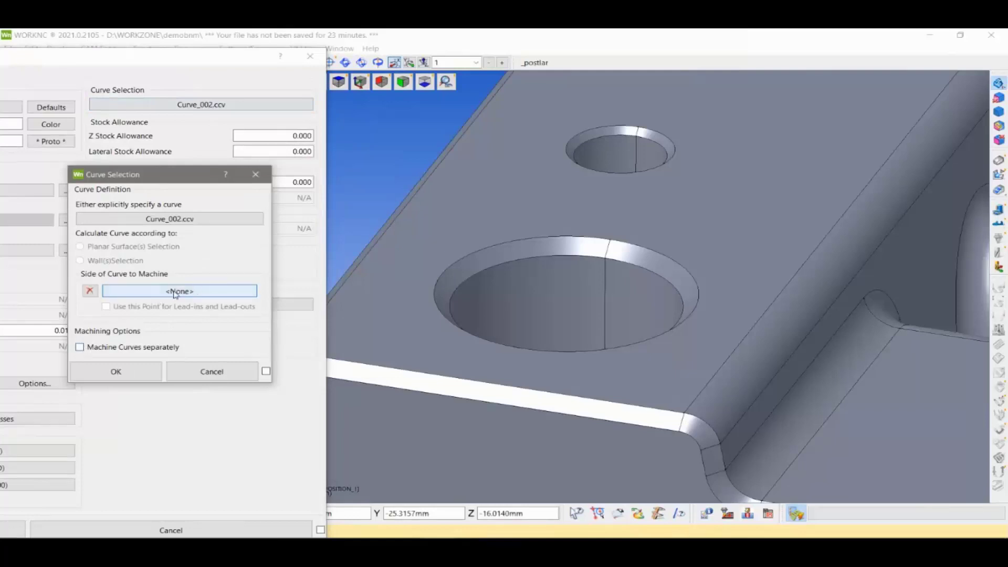
pyautogui.click(82, 349)
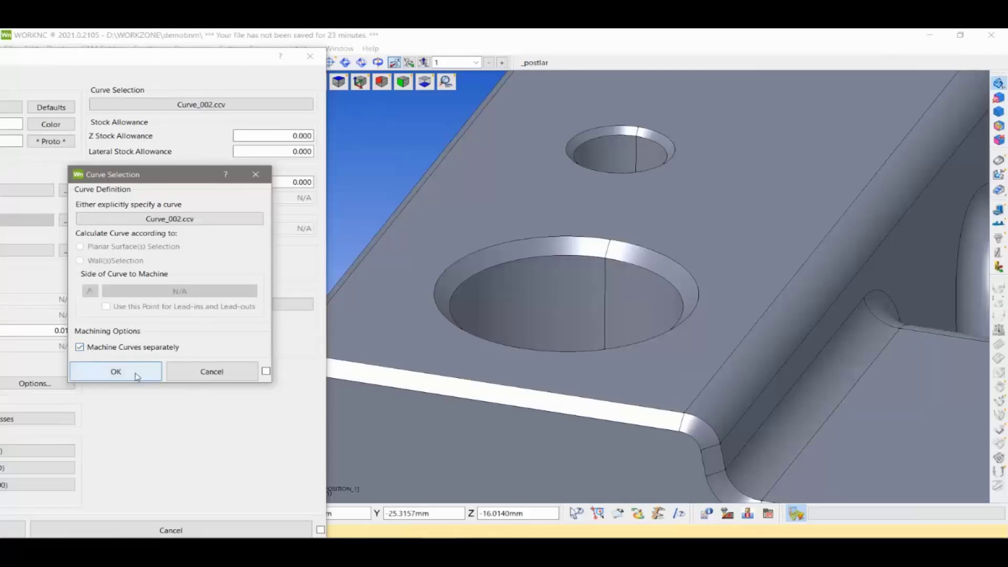
pyautogui.click(115, 372)
pyautogui.moveTo(252, 53)
pyautogui.mouseDown()
pyautogui.moveTo(693, 46)
pyautogui.moveTo(643, 50)
pyautogui.mouseUp()
# Calculate toolpath 5 and display its spiral pass in the large hole
pyautogui.click(95, 517)
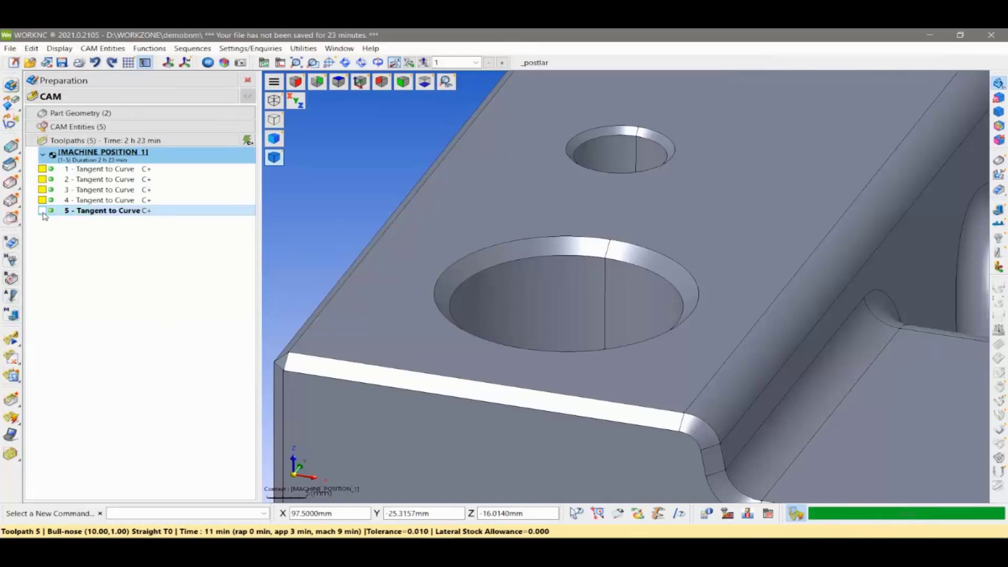
pyautogui.click(43, 211)
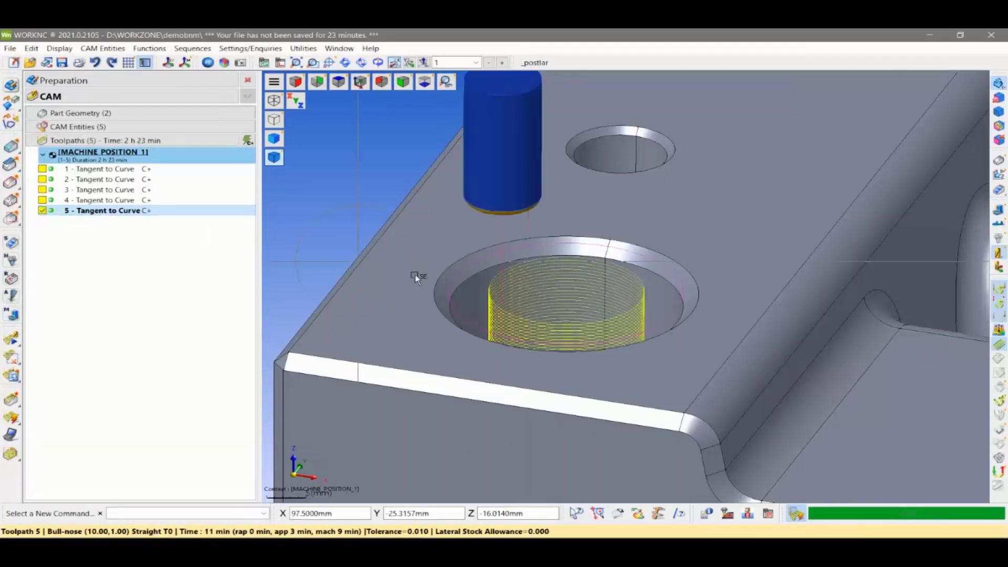
pyautogui.scroll(1, 412, 281)
pyautogui.scroll(1, 483, 292)
pyautogui.moveTo(484, 292)
pyautogui.mouseDown(button='middle')
pyautogui.moveTo(496, 319)
pyautogui.moveTo(519, 329)
pyautogui.moveTo(485, 342)
pyautogui.moveTo(569, 372)
pyautogui.mouseUp(button='middle')
pyautogui.scroll(1, 525, 333)
pyautogui.scroll(1, 525, 334)
pyautogui.scroll(-2, 541, 365)
pyautogui.scroll(2, 522, 363)
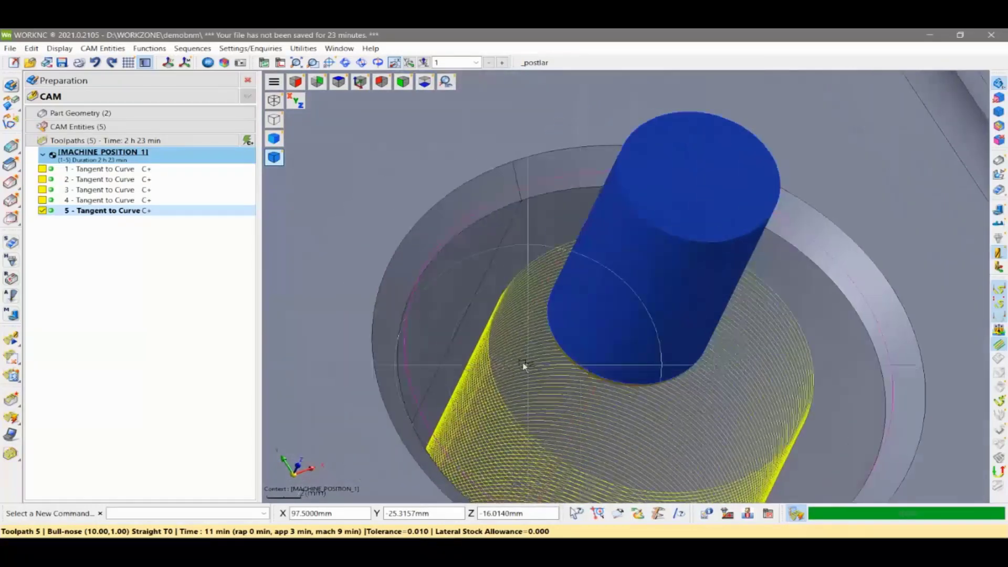
pyautogui.scroll(3, 520, 362)
pyautogui.scroll(2, 512, 346)
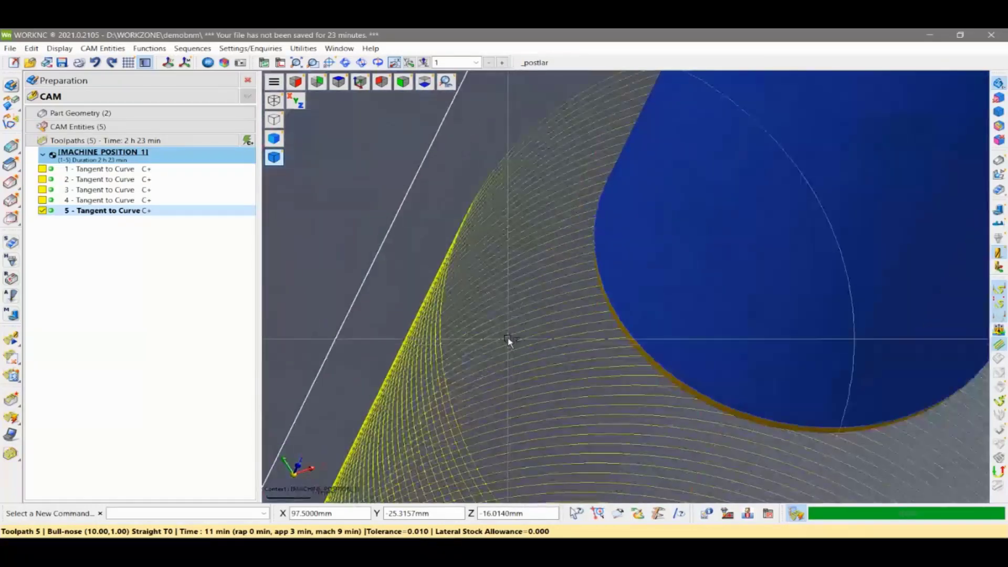
# Inspect toolpath 5 from the top view, then tilt to see it in 3D
pyautogui.click(339, 81)
pyautogui.scroll(2, 549, 331)
pyautogui.scroll(2, 549, 331)
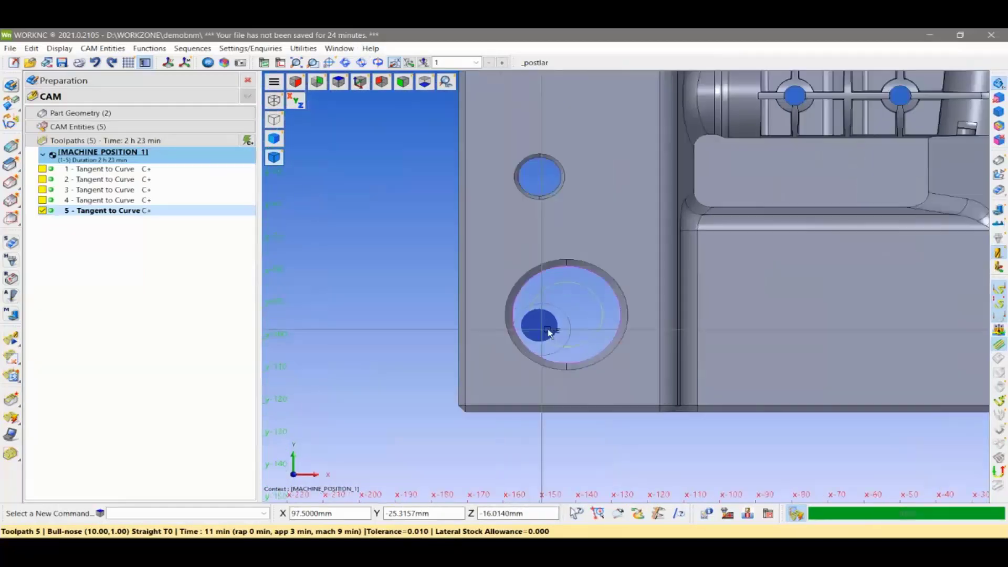
pyautogui.scroll(2, 549, 332)
pyautogui.scroll(2, 588, 316)
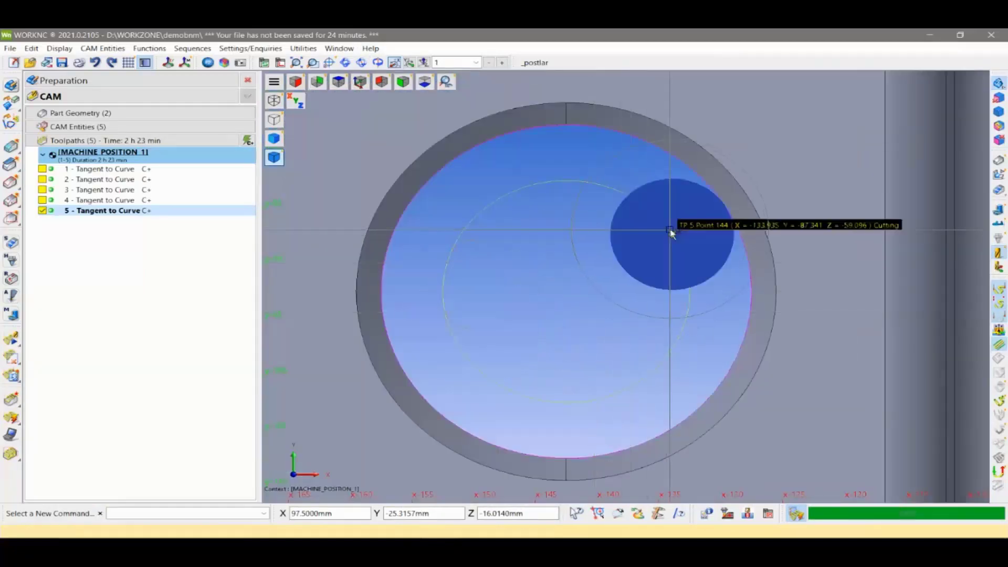
pyautogui.scroll(2, 582, 268)
pyautogui.scroll(1, 572, 330)
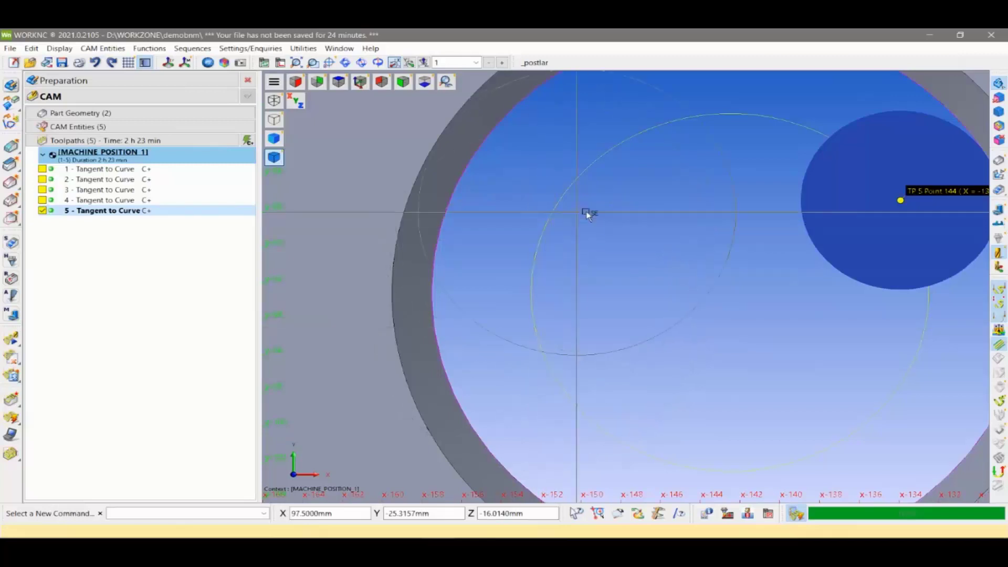
pyautogui.moveTo(644, 362)
pyautogui.mouseDown(button='middle')
pyautogui.moveTo(632, 333)
pyautogui.moveTo(651, 344)
pyautogui.moveTo(650, 360)
pyautogui.mouseUp(button='middle')
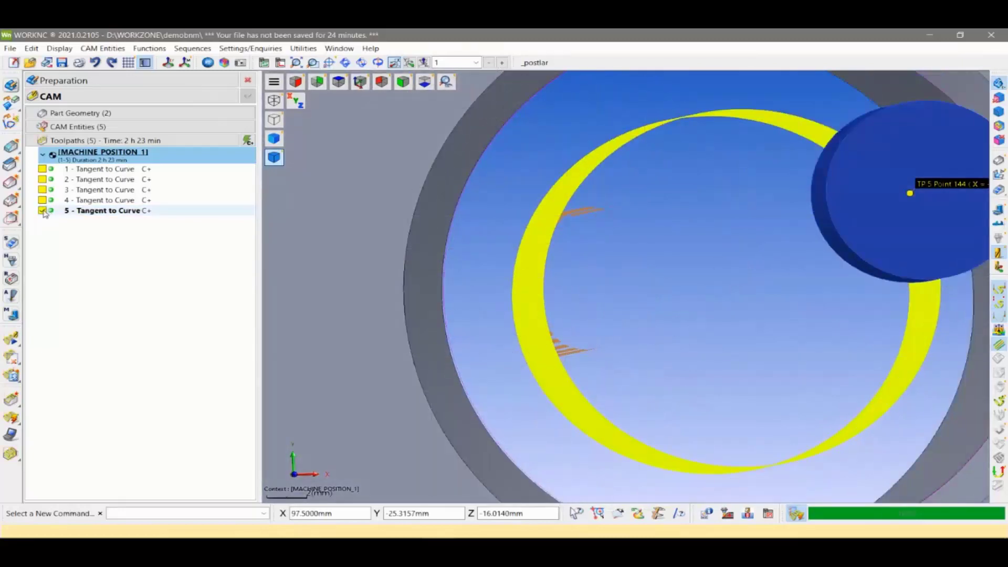
pyautogui.rightClick(148, 303)
# Create toolpath 6 on Curve_002.ccv with 0 lead-in radius and compute it
pyautogui.click(195, 123)
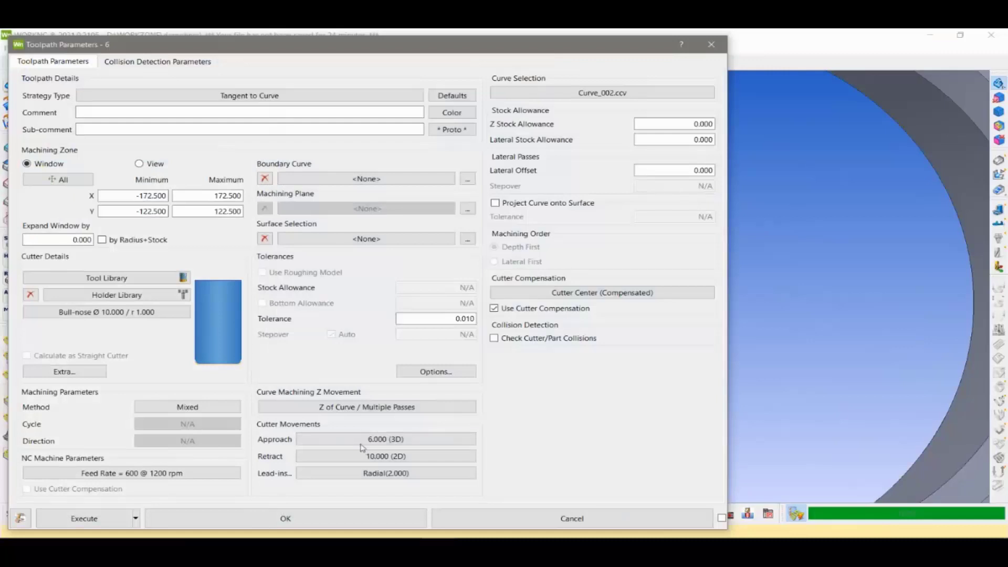
pyautogui.click(361, 444)
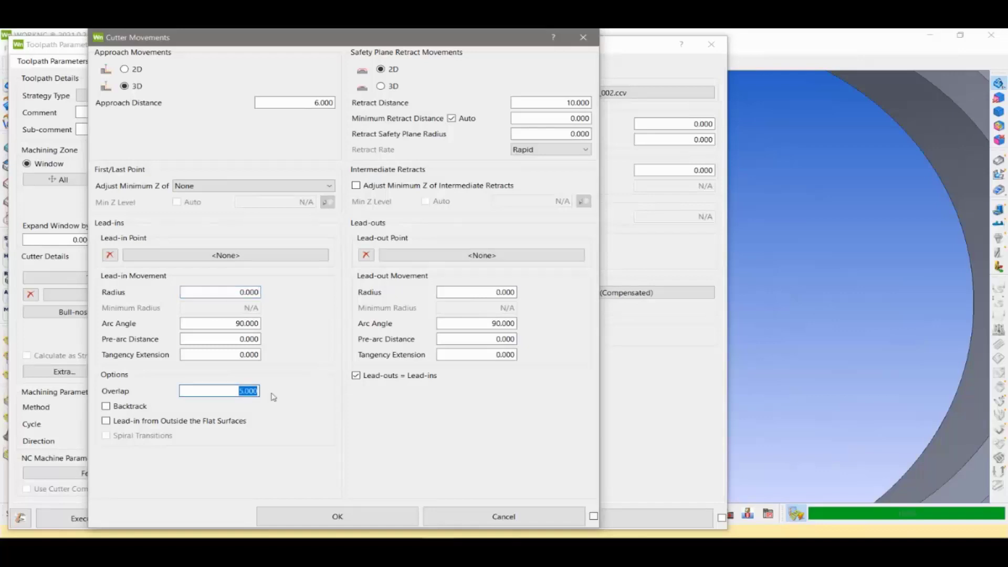
pyautogui.click(337, 516)
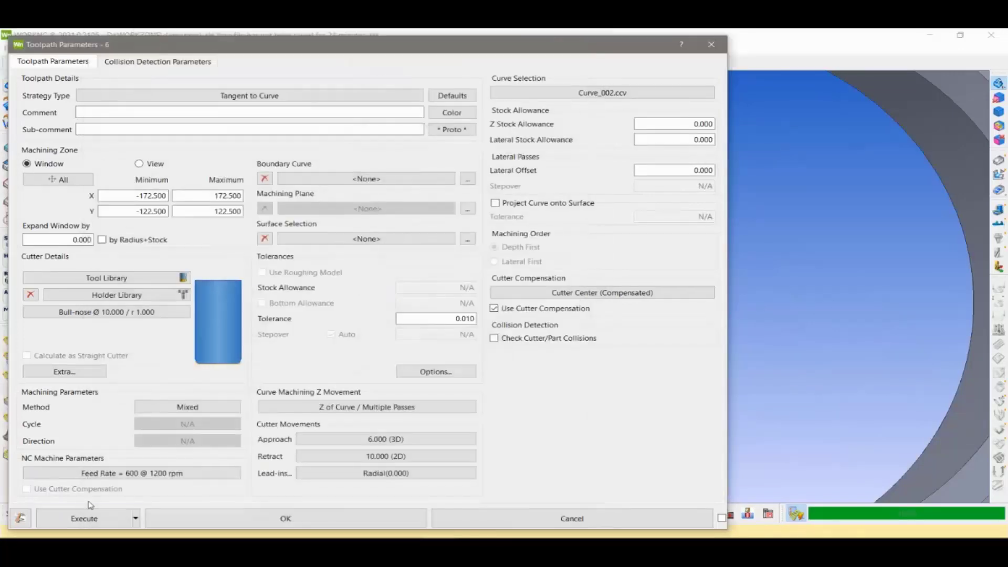
pyautogui.click(79, 518)
# Show toolpath 6's spiral passes in the large hole and start its simulation
pyautogui.scroll(-3, 481, 333)
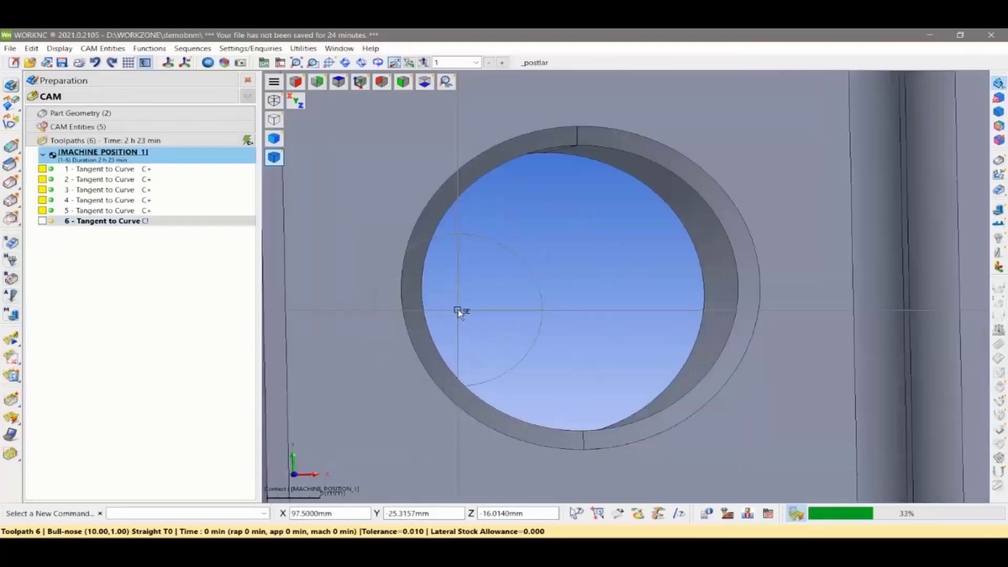
pyautogui.moveTo(458, 309)
pyautogui.mouseDown(button='middle')
pyautogui.moveTo(585, 344)
pyautogui.moveTo(627, 368)
pyautogui.moveTo(597, 328)
pyautogui.moveTo(604, 293)
pyautogui.moveTo(563, 345)
pyautogui.moveTo(581, 342)
pyautogui.moveTo(546, 342)
pyautogui.mouseUp(button='middle')
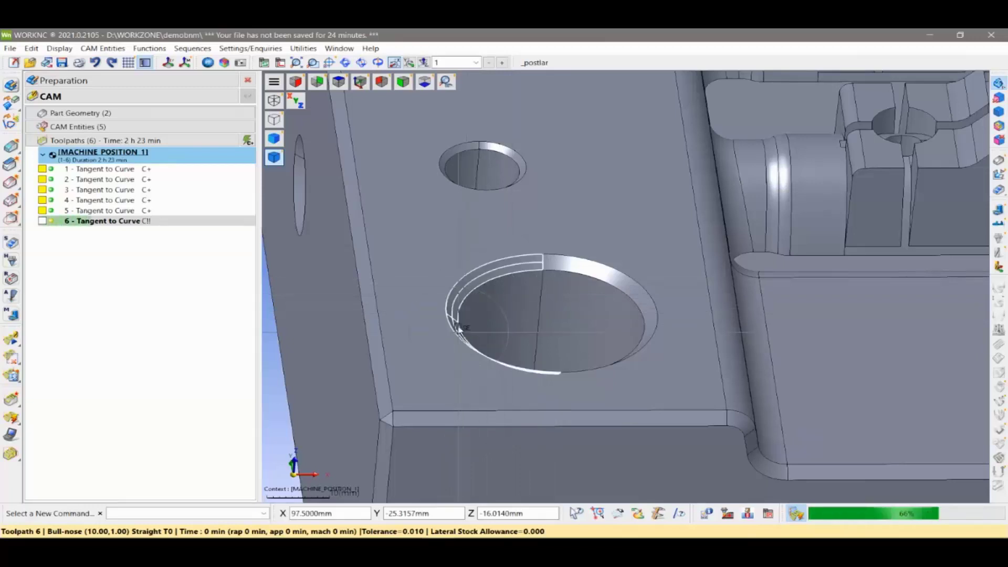
pyautogui.click(42, 221)
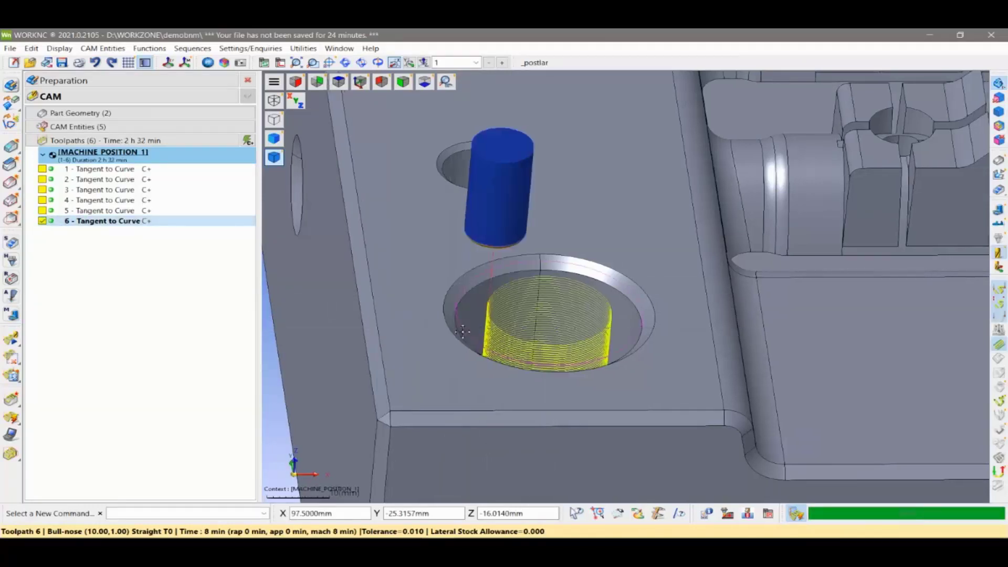
pyautogui.scroll(3, 467, 336)
pyautogui.scroll(2, 468, 337)
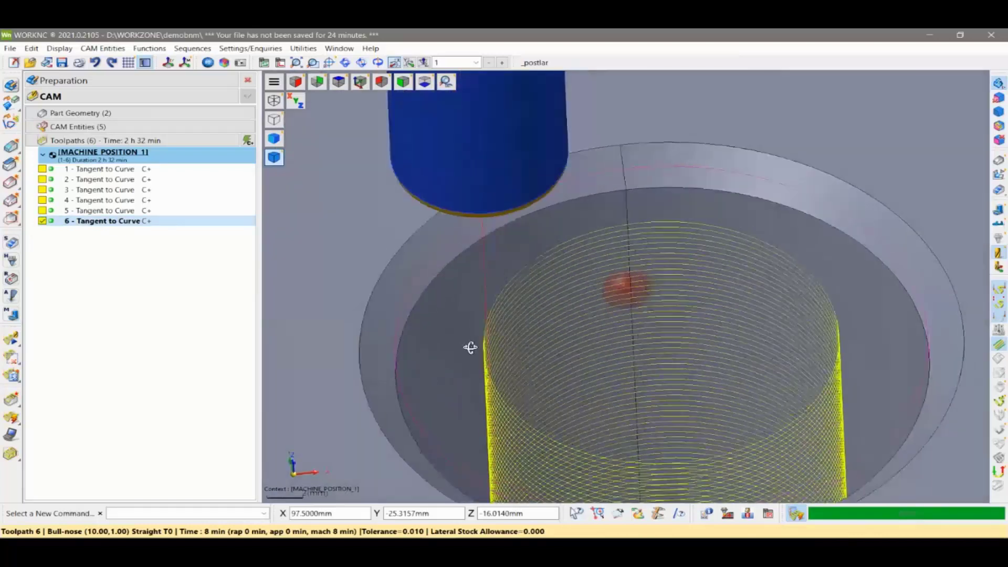
pyautogui.moveTo(468, 337); pyautogui.dragTo(502, 354, button='middle')
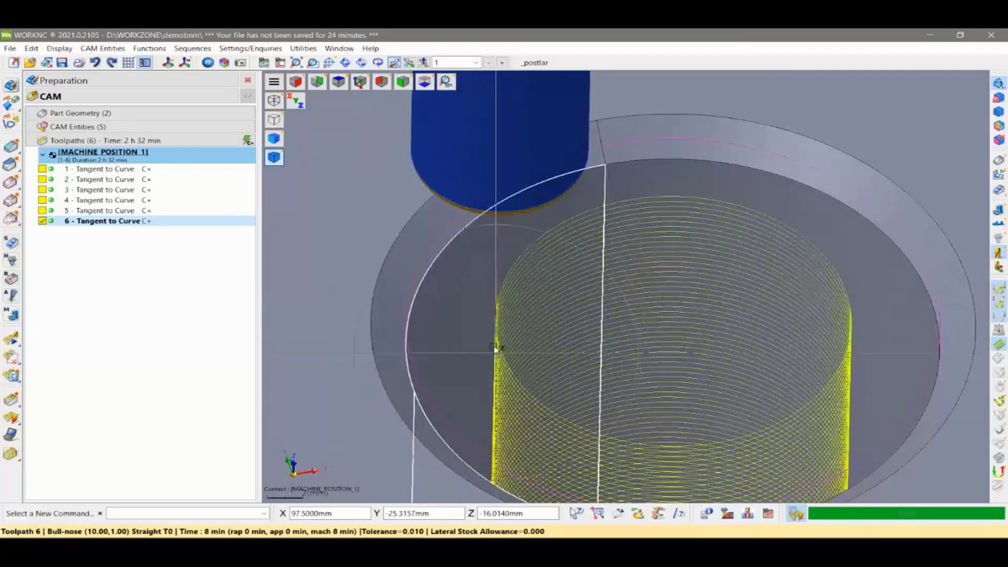
pyautogui.rightClick(102, 223)
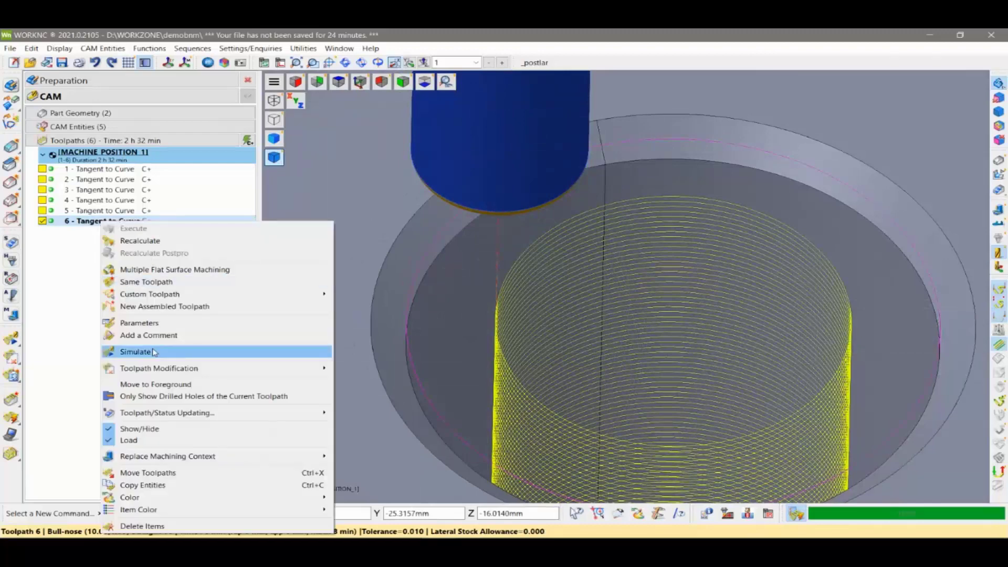
pyautogui.click(137, 352)
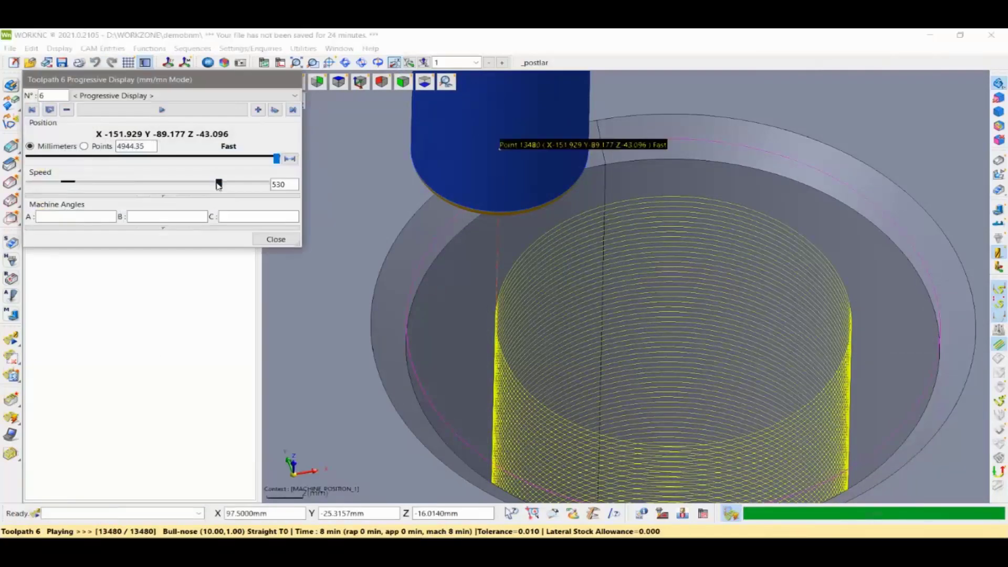
# Watch toolpath 6's simulation at speed 195, close it, and hide toolpath 6
pyautogui.moveTo(218, 184); pyautogui.dragTo(168, 184)
pyautogui.click(173, 110)
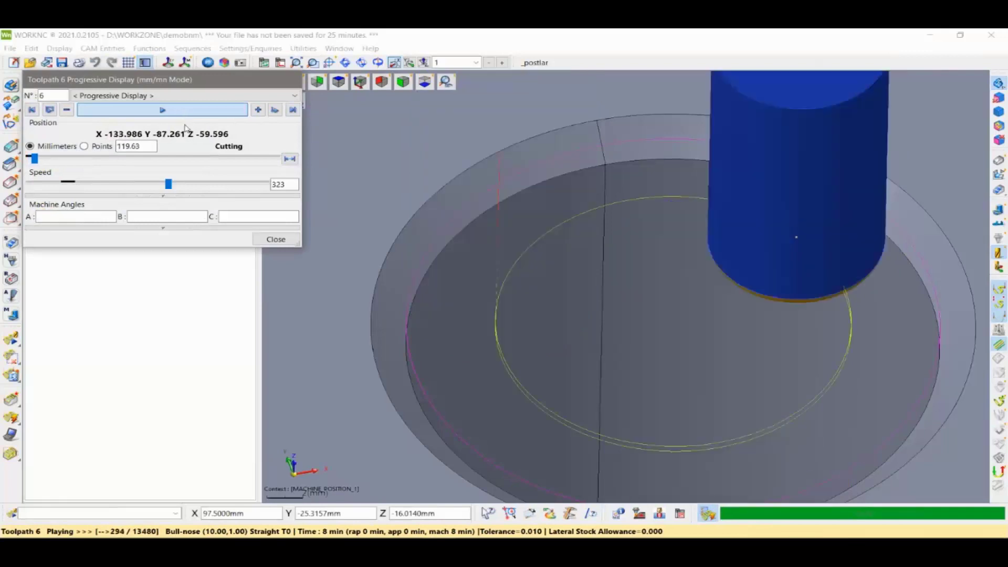
pyautogui.moveTo(168, 183); pyautogui.dragTo(105, 184)
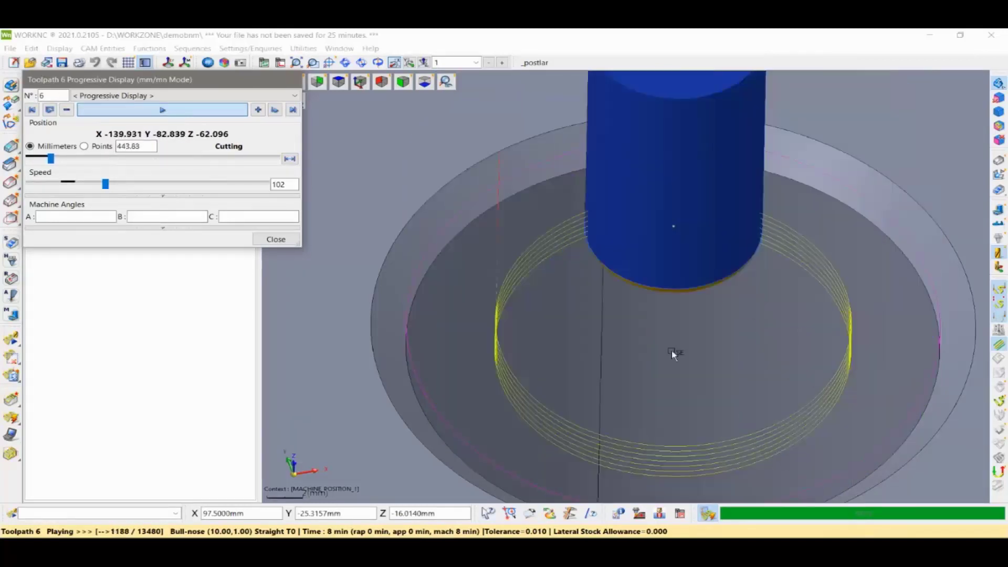
pyautogui.click(276, 239)
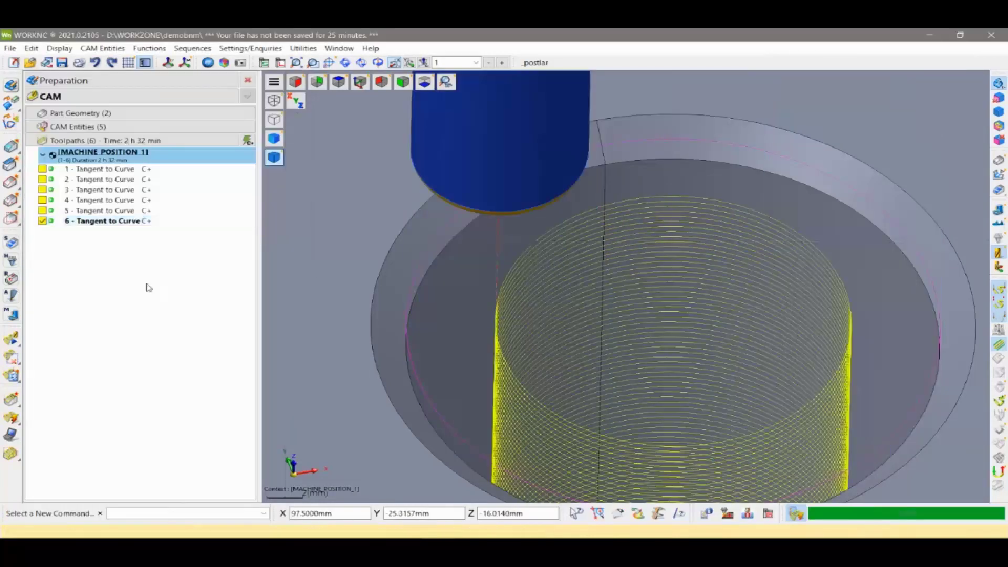
pyautogui.click(42, 221)
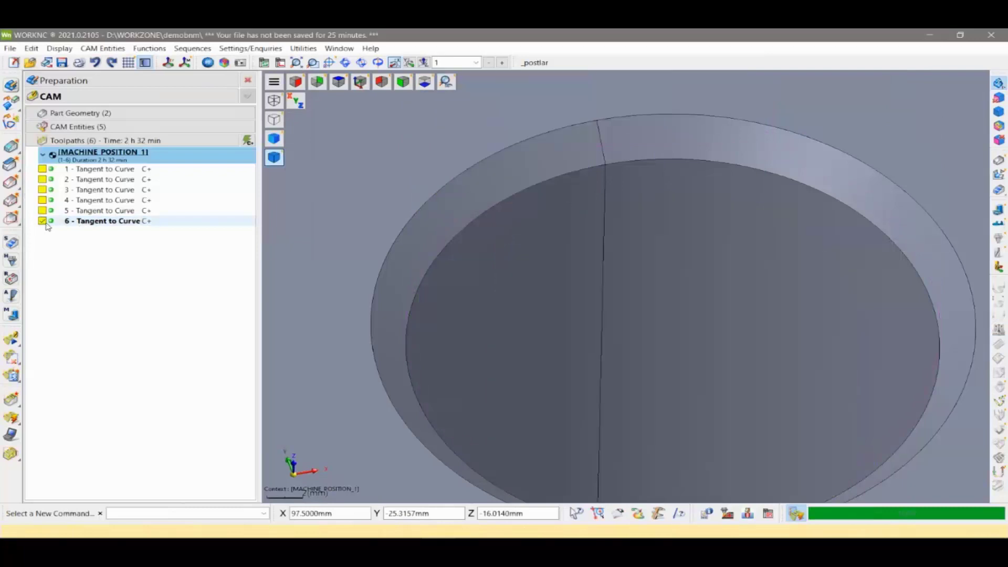
# Copy toolpath 6 into toolpath 7 with Machine Curves separately turned off
pyautogui.rightClick(96, 254)
pyautogui.click(136, 261)
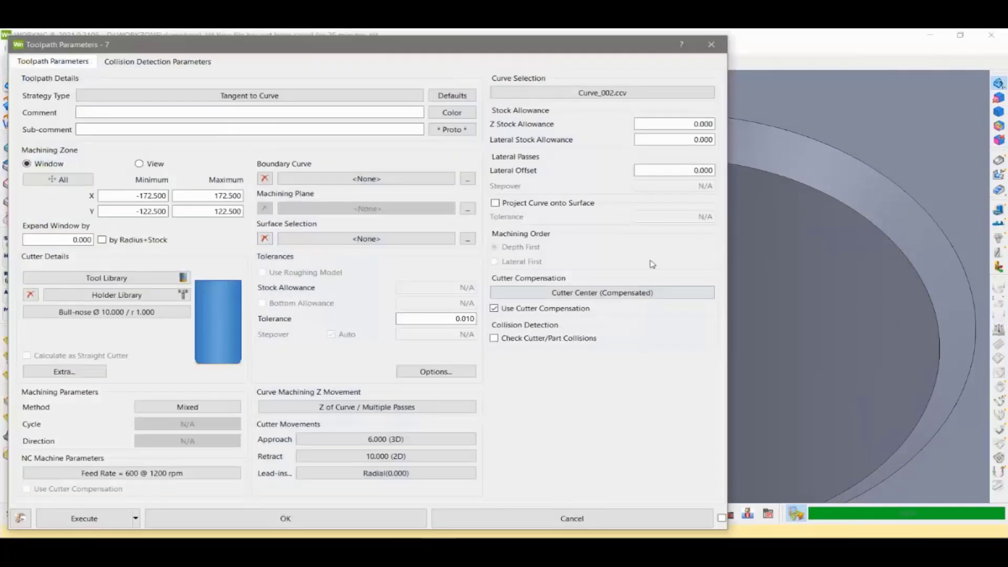
pyautogui.click(599, 93)
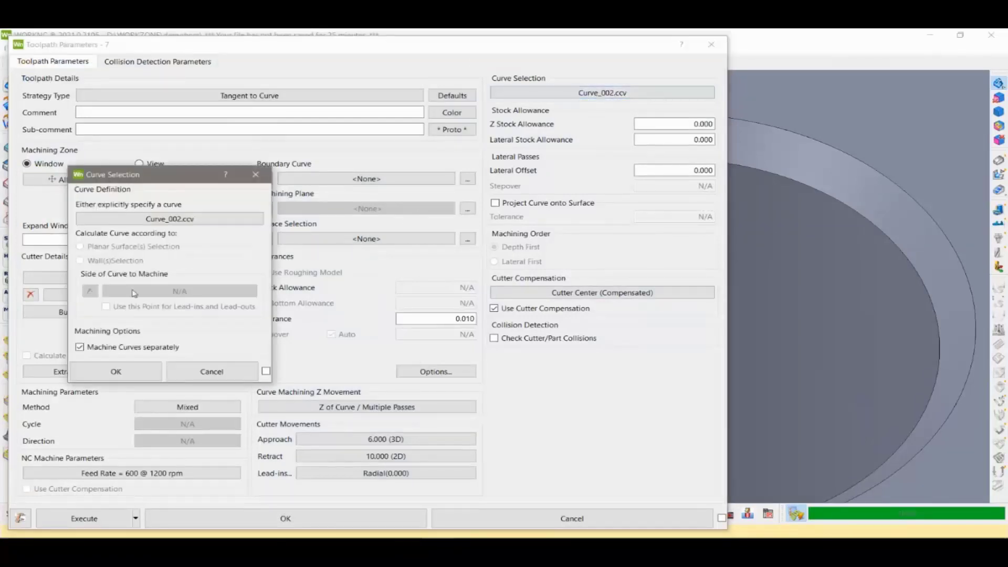
pyautogui.click(80, 347)
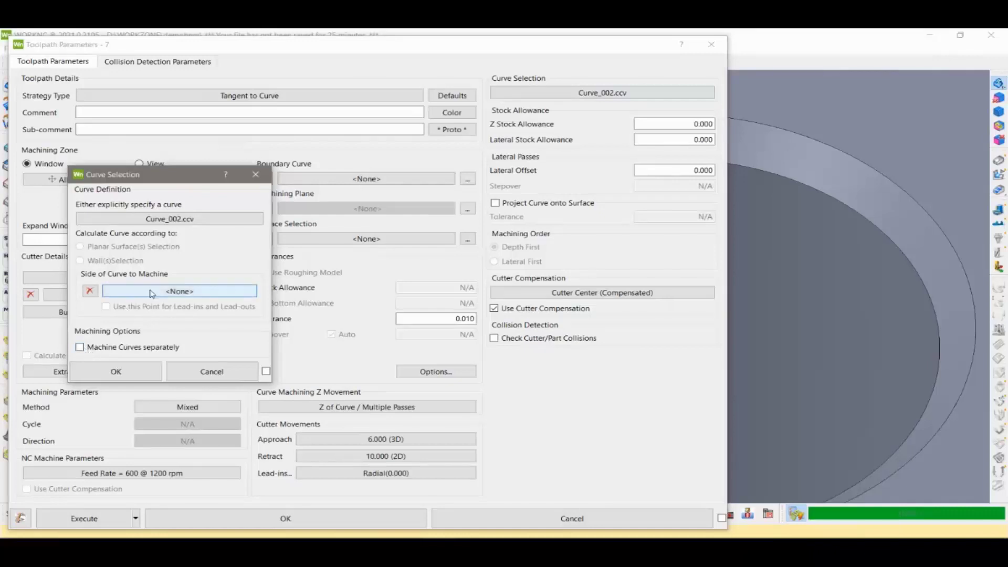
pyautogui.click(177, 292)
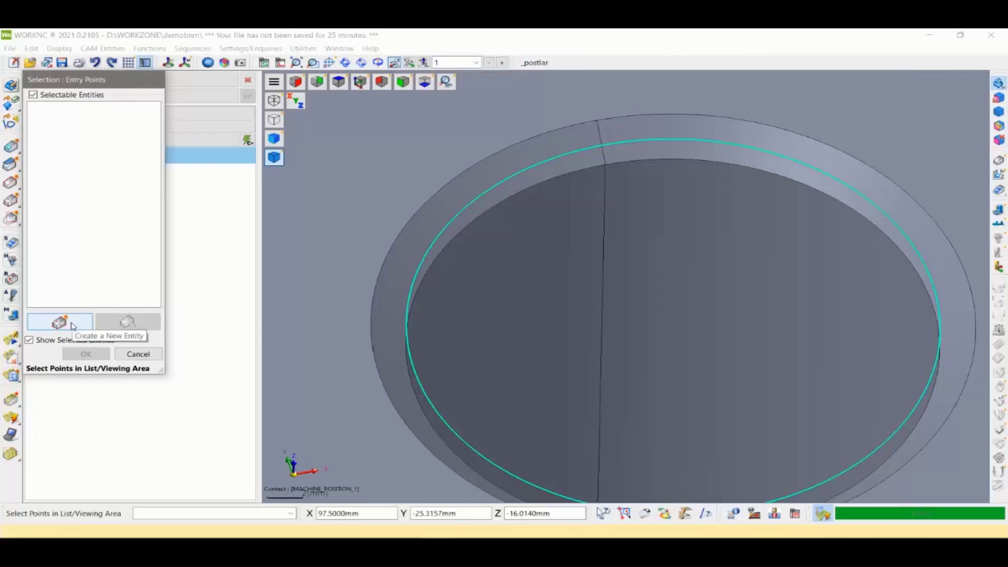
# Start a new circle-based point entity and set the object snap
pyautogui.click(72, 324)
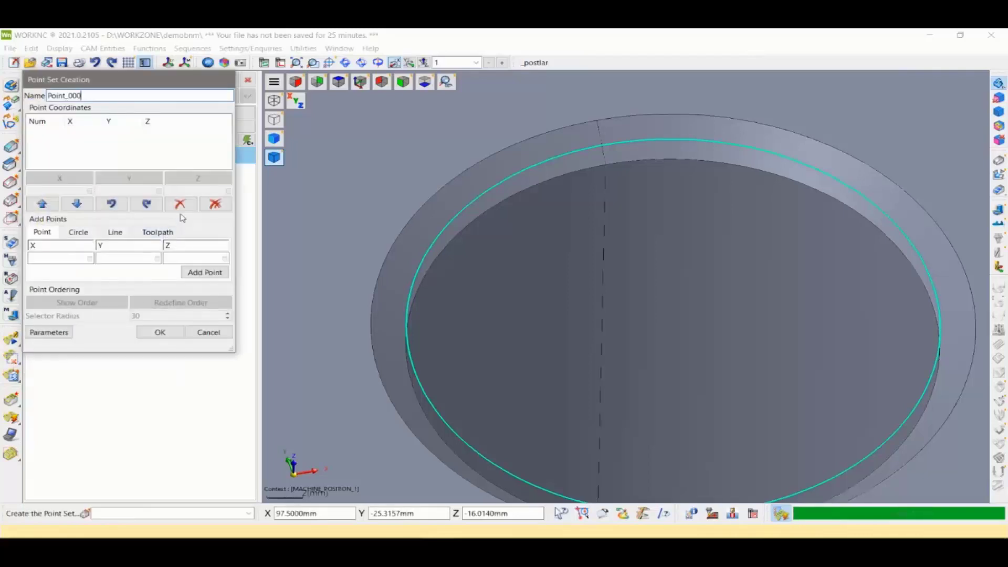
pyautogui.click(84, 234)
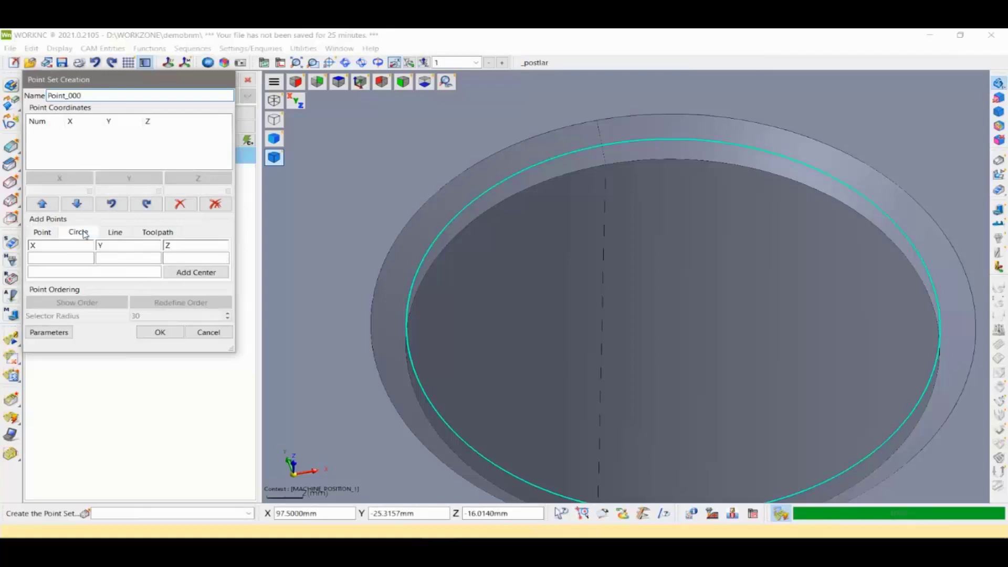
pyautogui.moveTo(479, 169); pyautogui.dragTo(435, 158, button='middle')
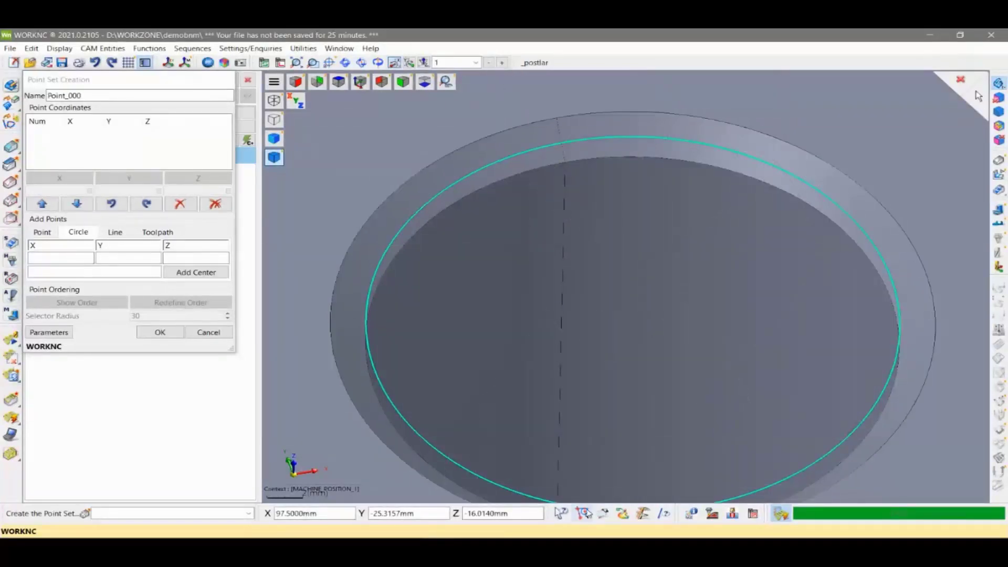
pyautogui.click(584, 514)
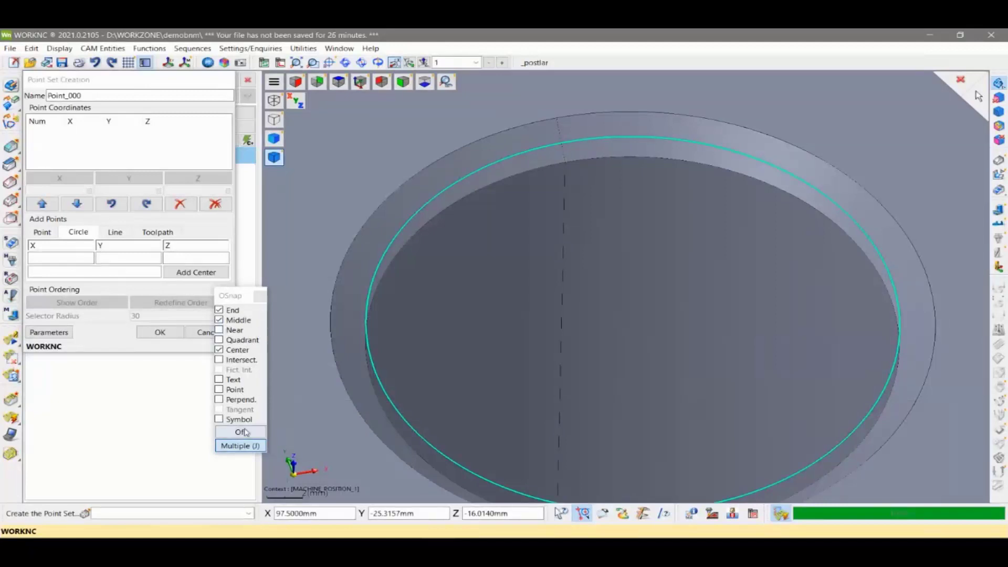
pyautogui.click(260, 296)
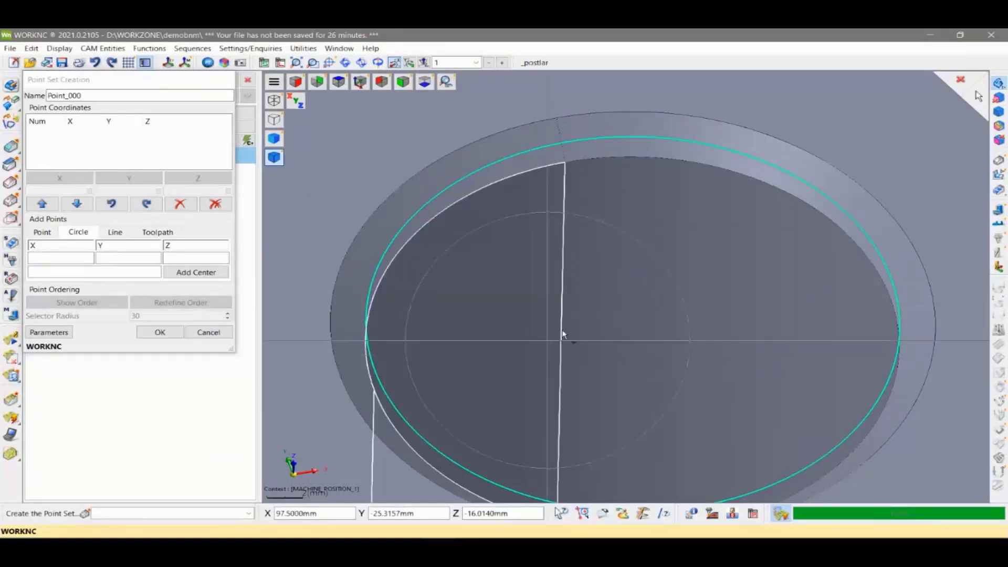
# Fit a circle through three counterbore edge points and save its centre as Point_000
pyautogui.click(605, 112)
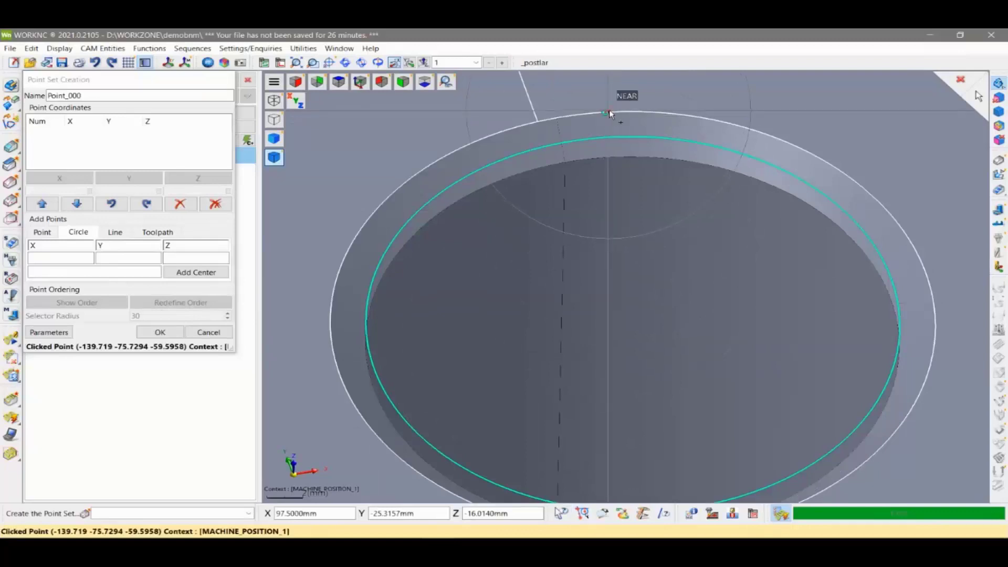
pyautogui.click(686, 115)
pyautogui.click(761, 131)
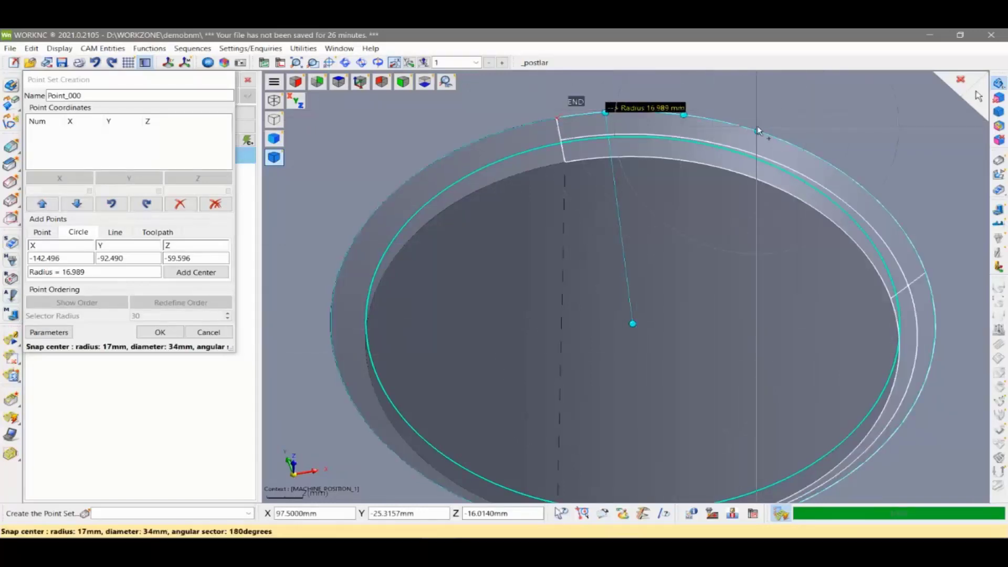
pyautogui.click(633, 325)
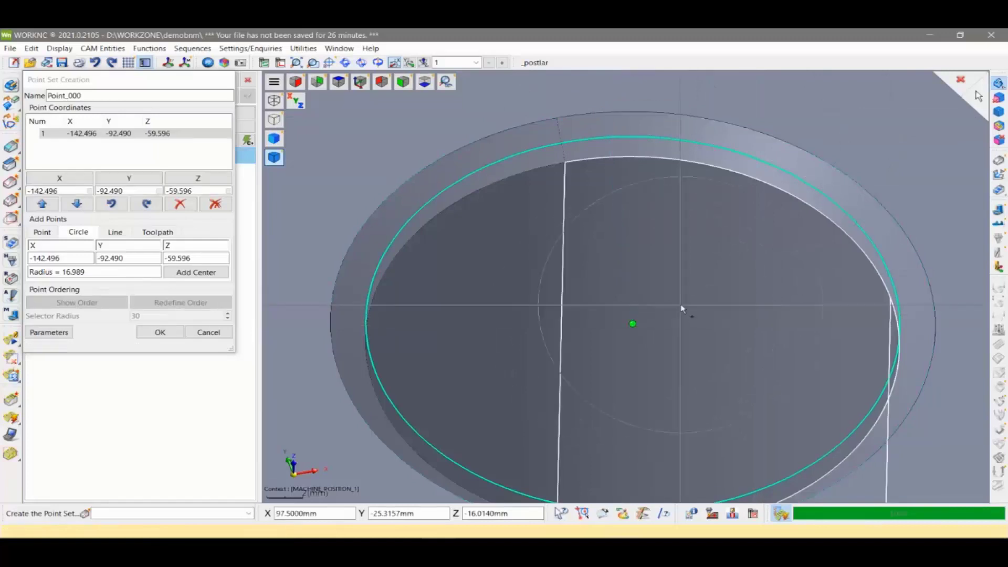
pyautogui.moveTo(633, 325); pyautogui.dragTo(690, 322, button='middle')
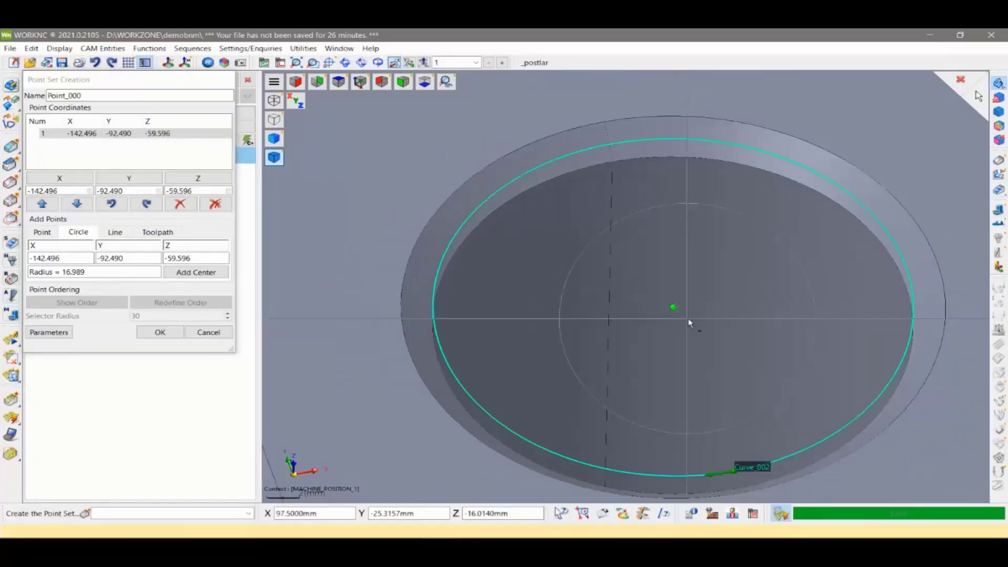
pyautogui.scroll(-3, 690, 323)
pyautogui.moveTo(716, 354)
pyautogui.mouseDown(button='middle')
pyautogui.moveTo(693, 326)
pyautogui.moveTo(709, 294)
pyautogui.moveTo(717, 298)
pyautogui.moveTo(677, 307)
pyautogui.mouseUp(button='middle')
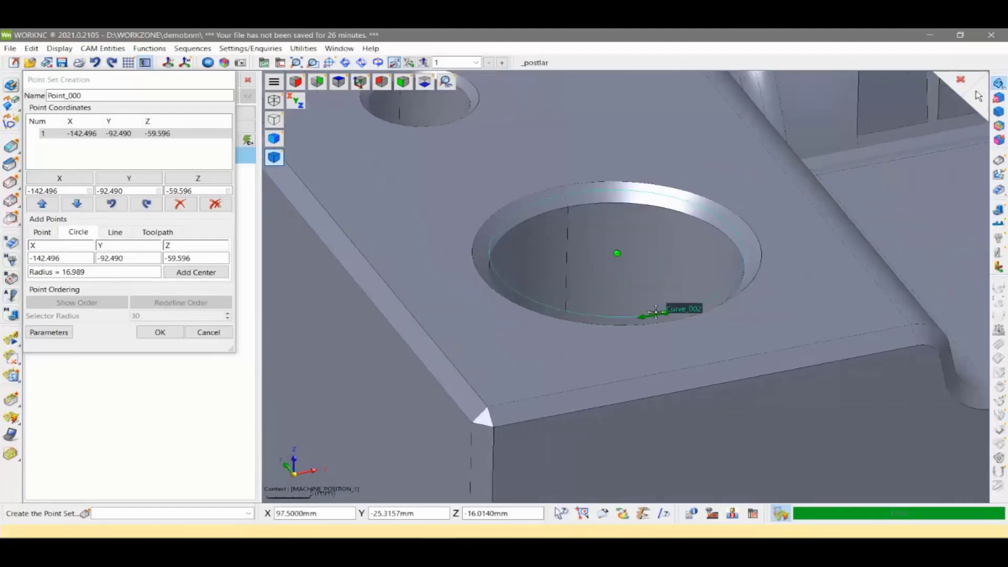
pyautogui.click(169, 336)
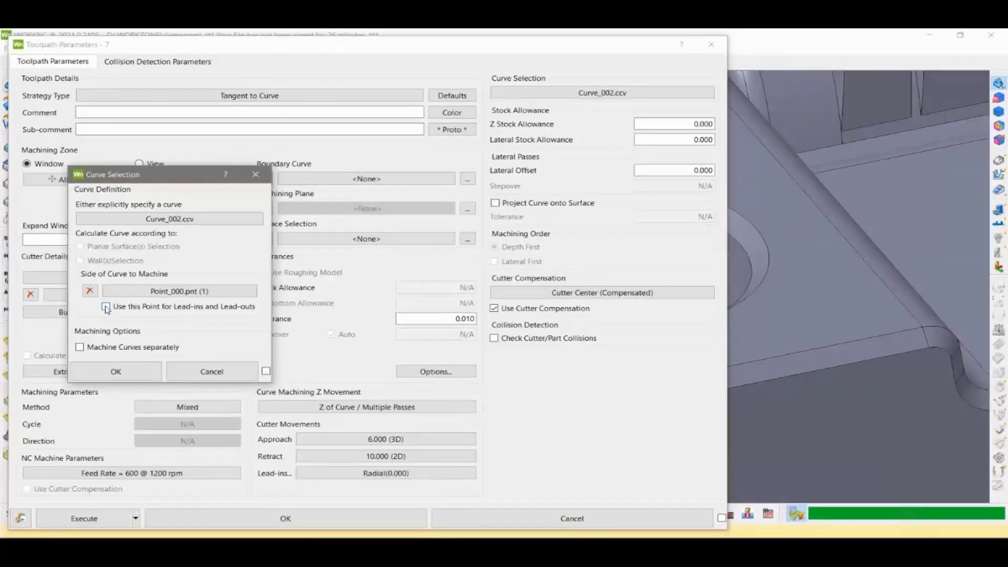
# Calculate Tangent to Curve toolpath 7 and view its dense helical passes inside the hole
pyautogui.click(137, 372)
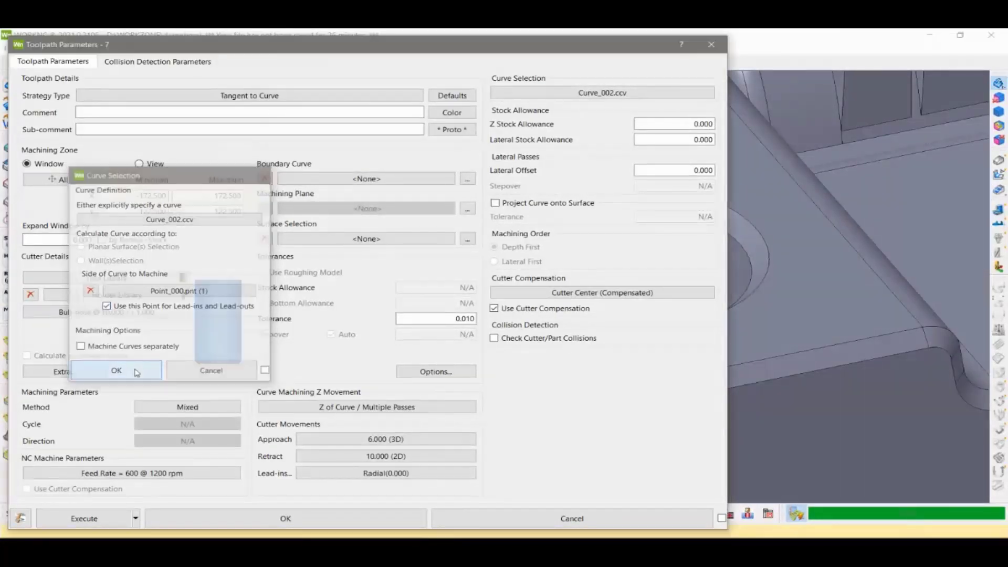
pyautogui.click(103, 525)
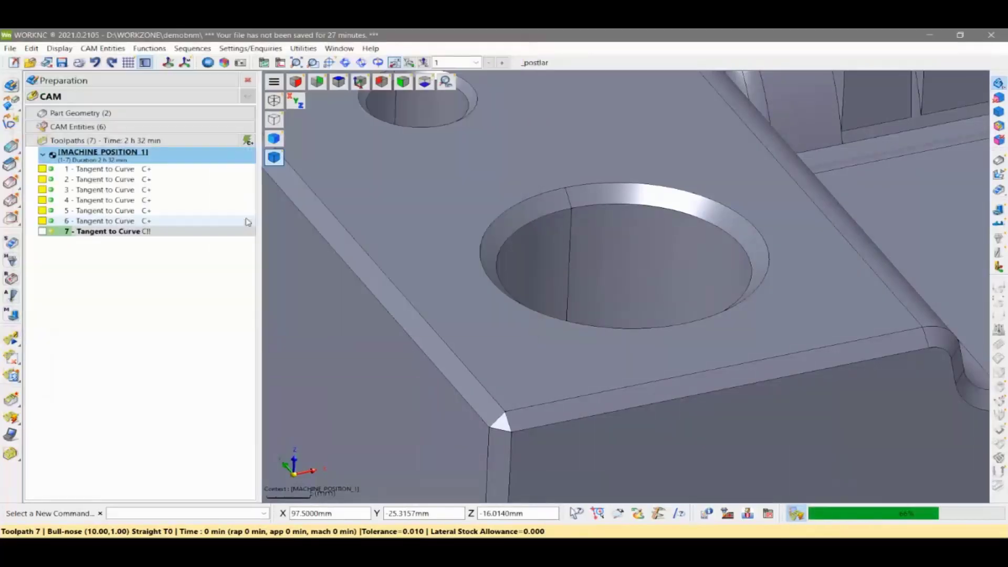
pyautogui.click(43, 232)
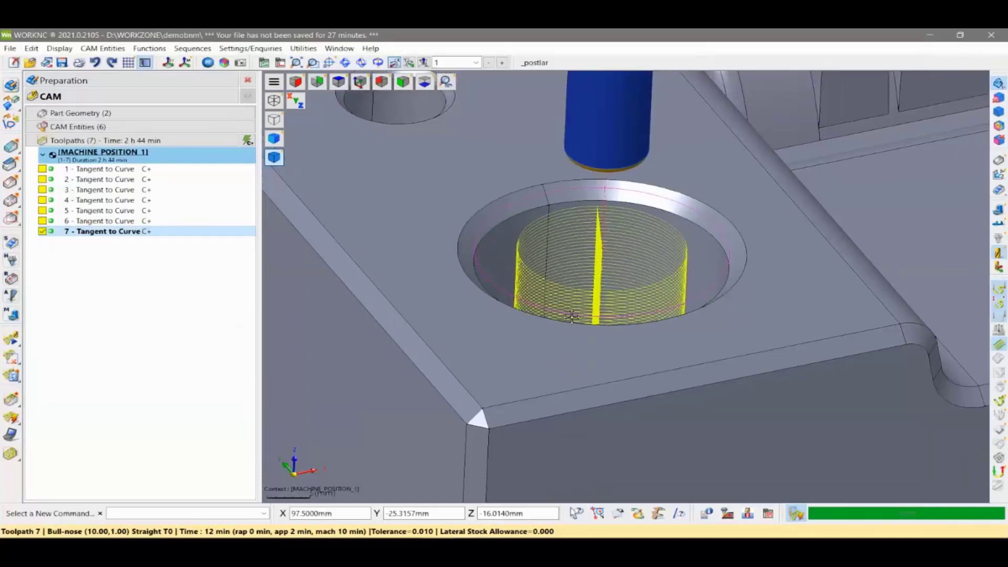
pyautogui.moveTo(594, 317)
pyautogui.mouseDown(button='middle')
pyautogui.moveTo(617, 334)
pyautogui.moveTo(371, 315)
pyautogui.moveTo(387, 333)
pyautogui.mouseUp(button='middle')
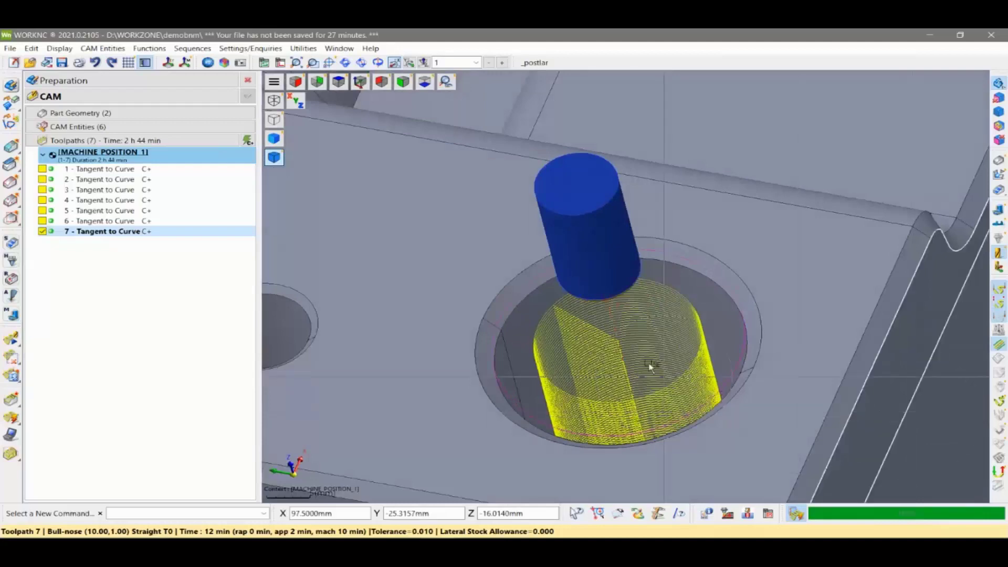
pyautogui.moveTo(648, 366)
pyautogui.mouseDown(button='middle')
pyautogui.moveTo(655, 337)
pyautogui.moveTo(672, 335)
pyautogui.moveTo(630, 331)
pyautogui.moveTo(627, 307)
pyautogui.mouseUp(button='middle')
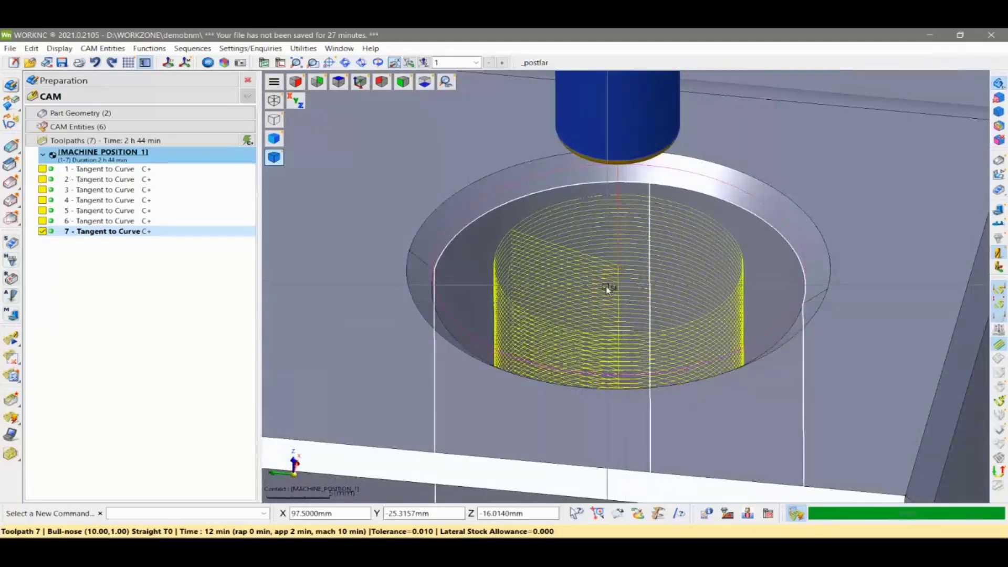
pyautogui.rightClick(88, 232)
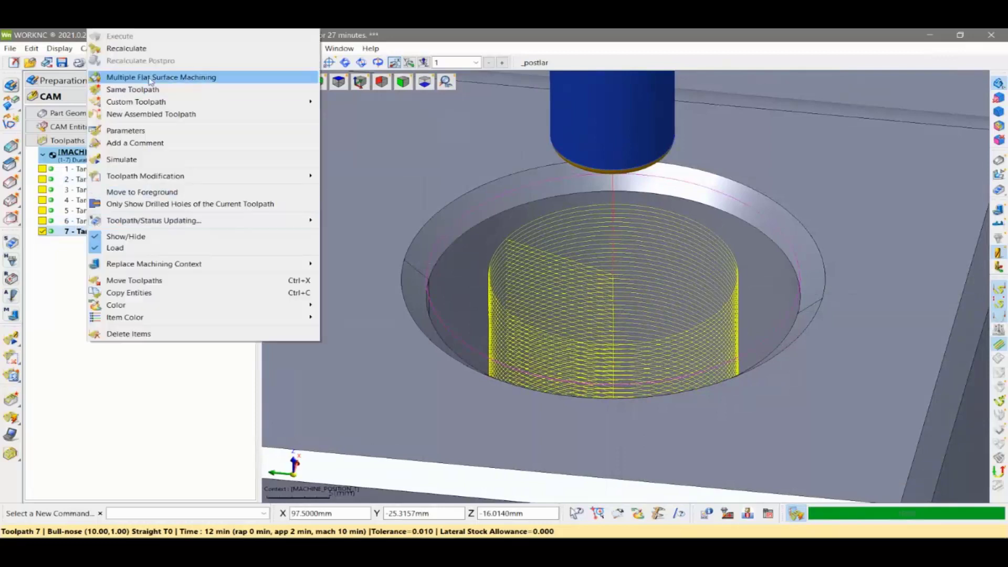
pyautogui.click(138, 161)
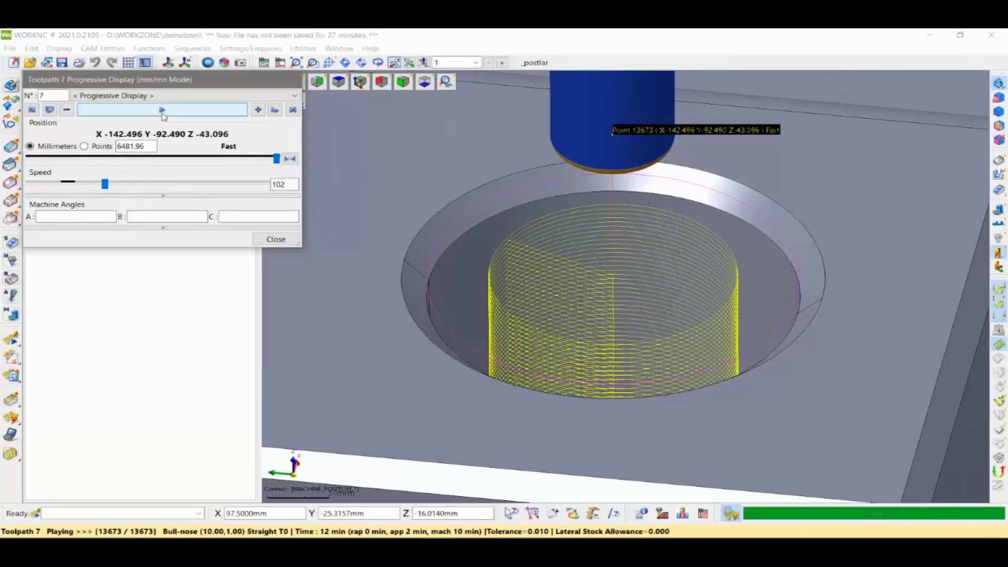
pyautogui.click(163, 111)
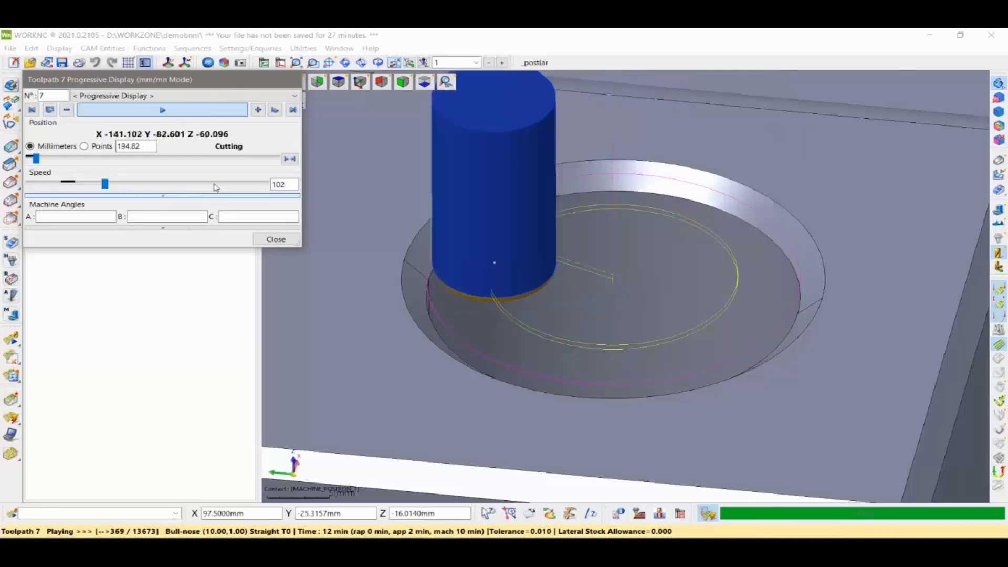
pyautogui.moveTo(104, 184); pyautogui.dragTo(154, 184)
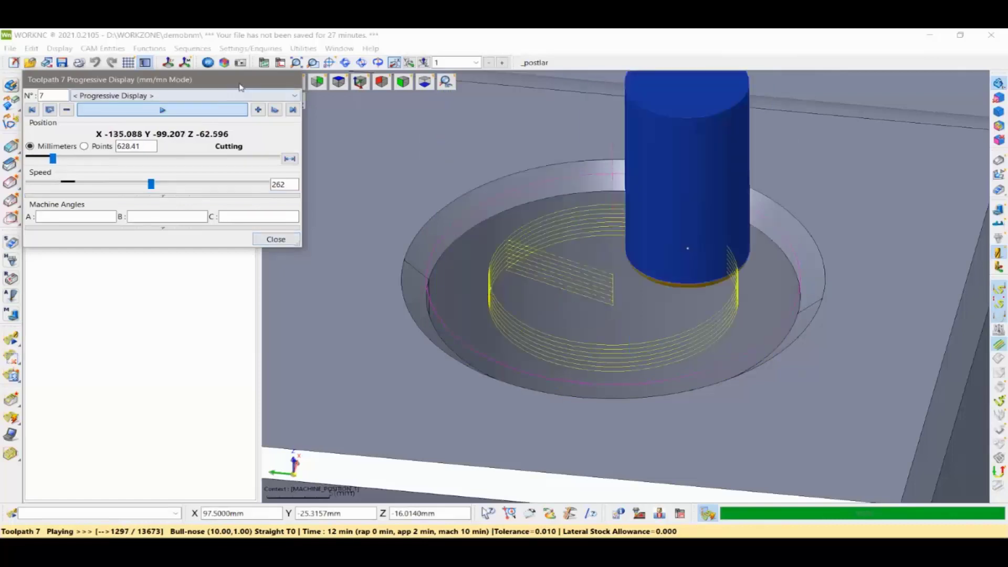
pyautogui.moveTo(240, 87); pyautogui.dragTo(241, 101)
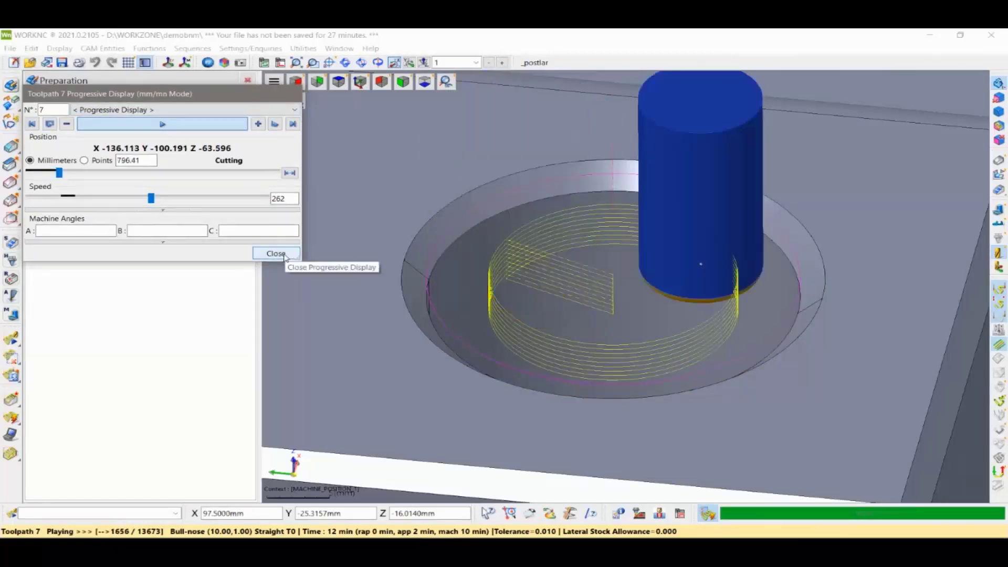
pyautogui.click(282, 254)
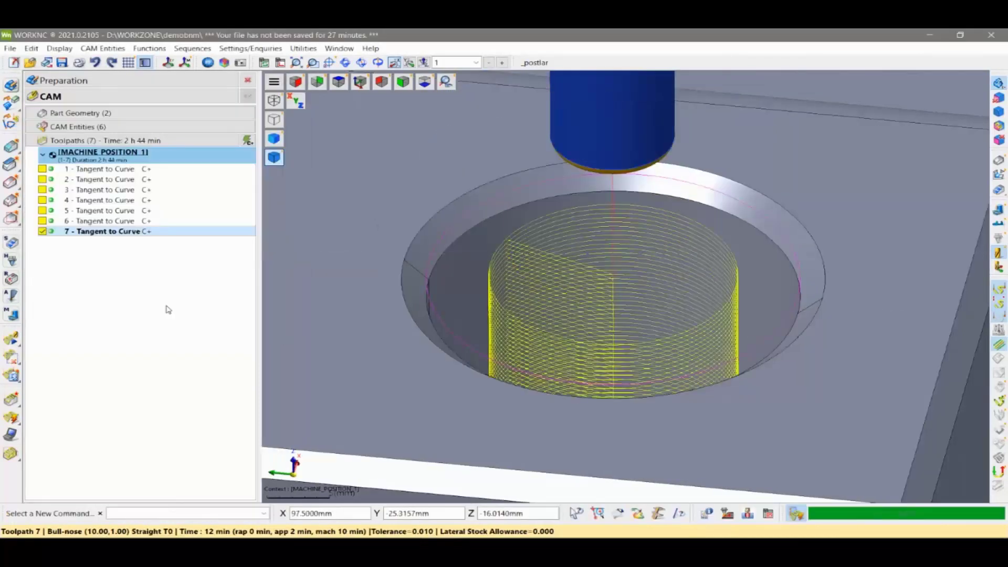
pyautogui.click(43, 232)
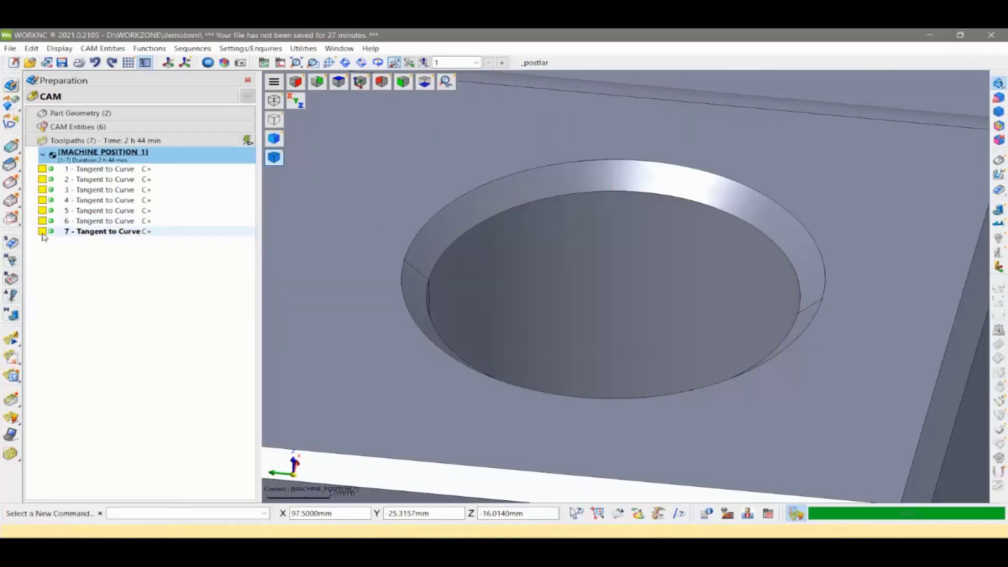
pyautogui.click(43, 232)
pyautogui.scroll(2, 524, 260)
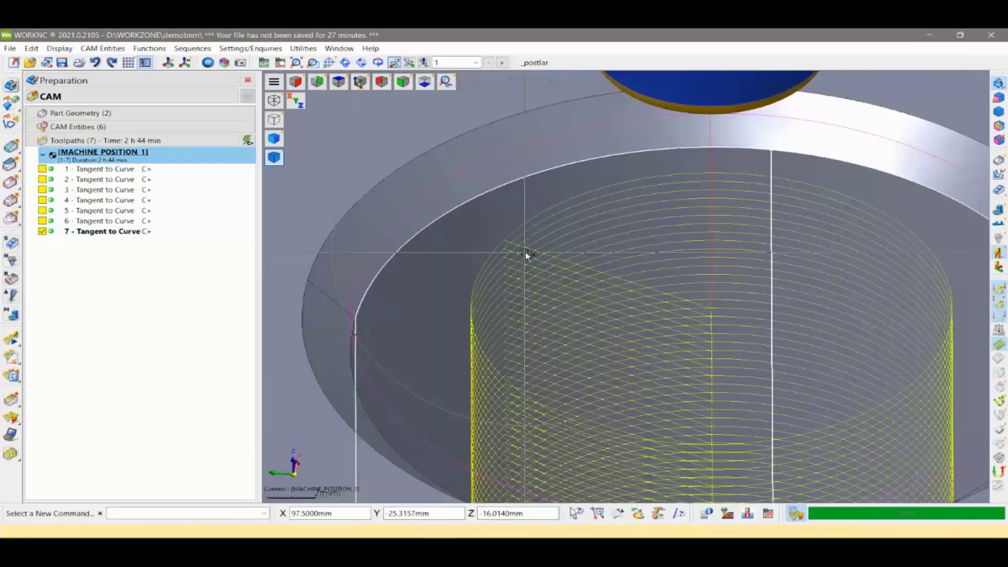
pyautogui.scroll(2, 520, 252)
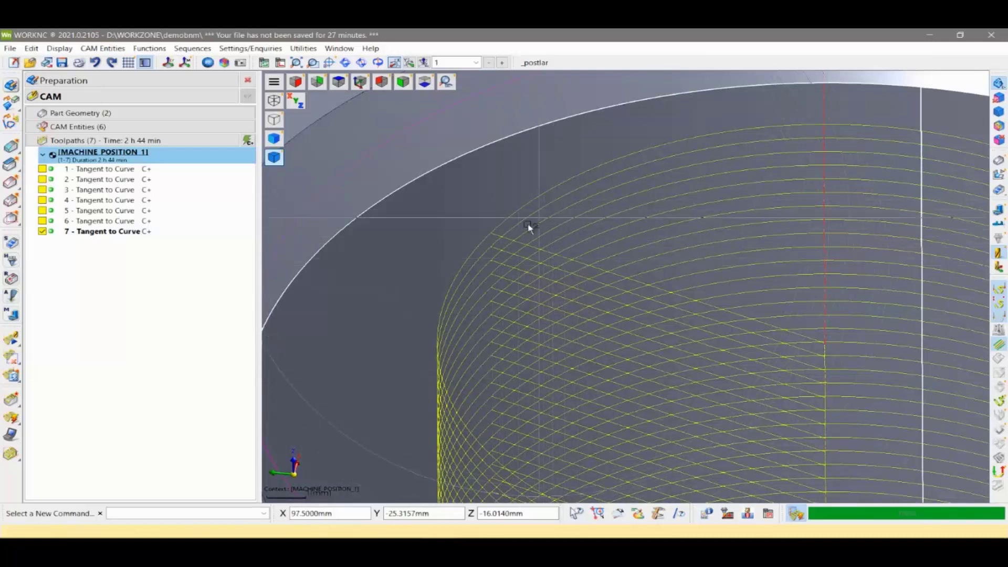
pyautogui.rightClick(122, 273)
# Duplicate toolpath 7 with 2.000 radial lead-ins and ramping between planes at a 3.000 angle
pyautogui.click(163, 278)
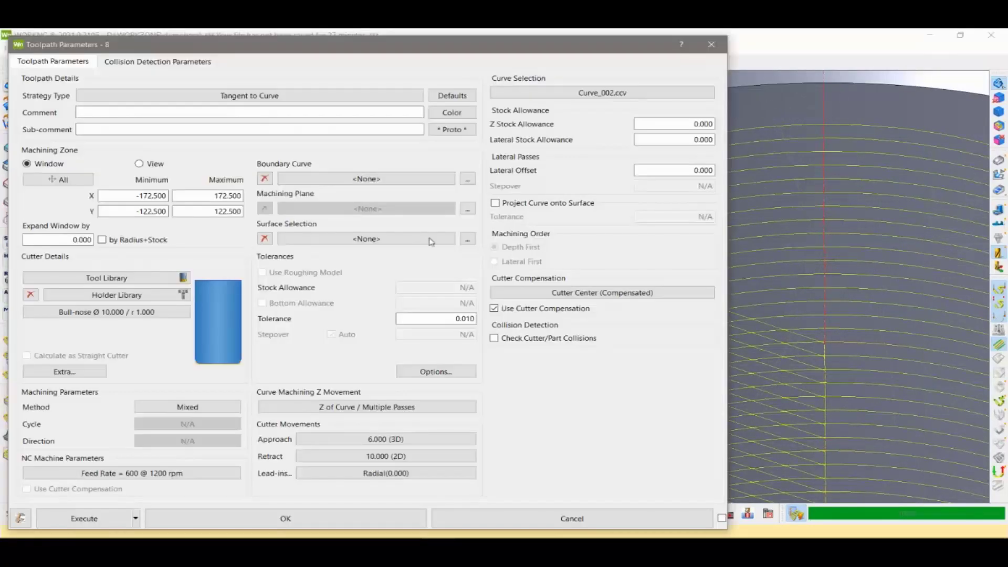
pyautogui.click(399, 440)
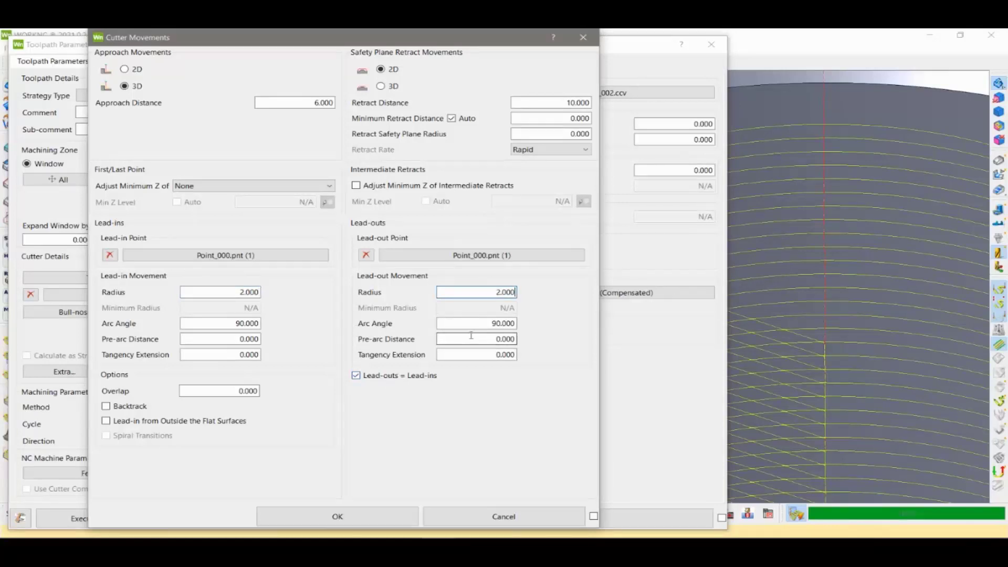
pyautogui.click(339, 515)
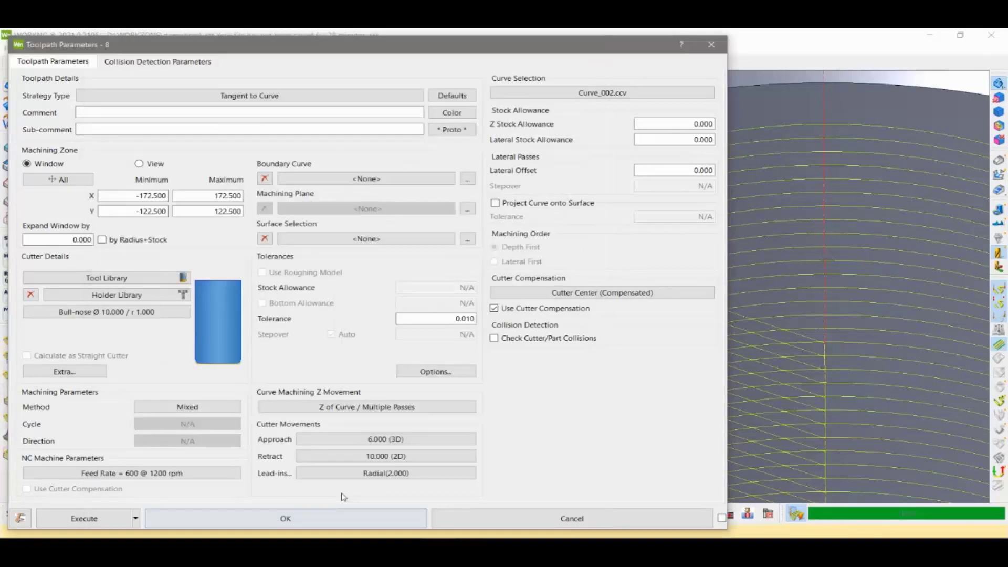
pyautogui.click(423, 408)
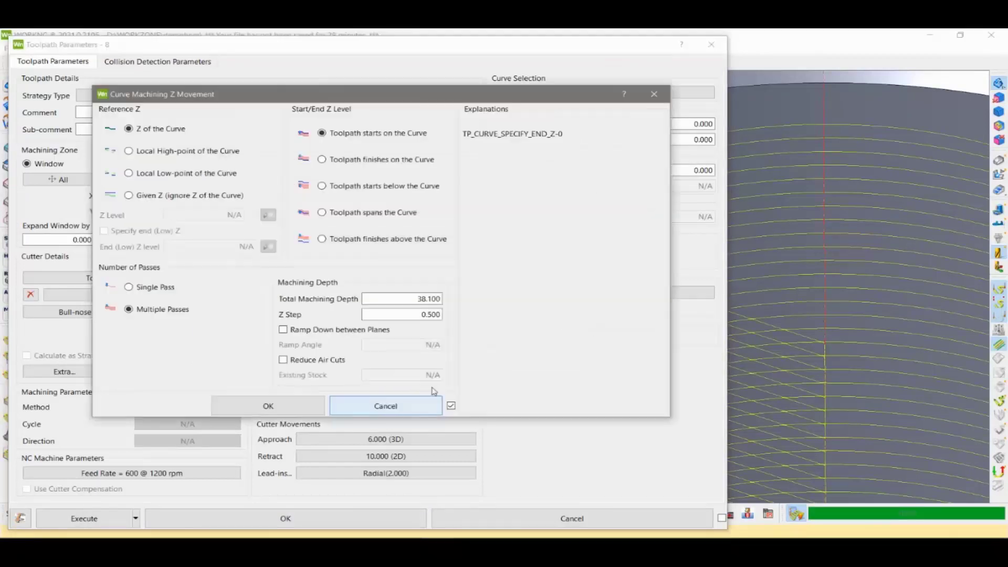
pyautogui.click(284, 330)
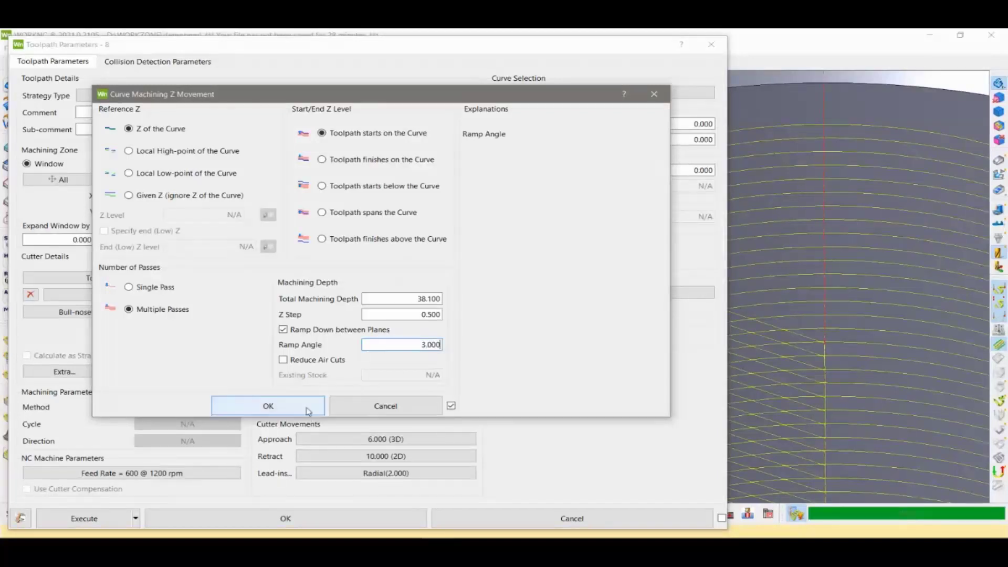
pyautogui.click(269, 406)
# Calculate the new toolpath 8 and zoom the view over it
pyautogui.click(84, 518)
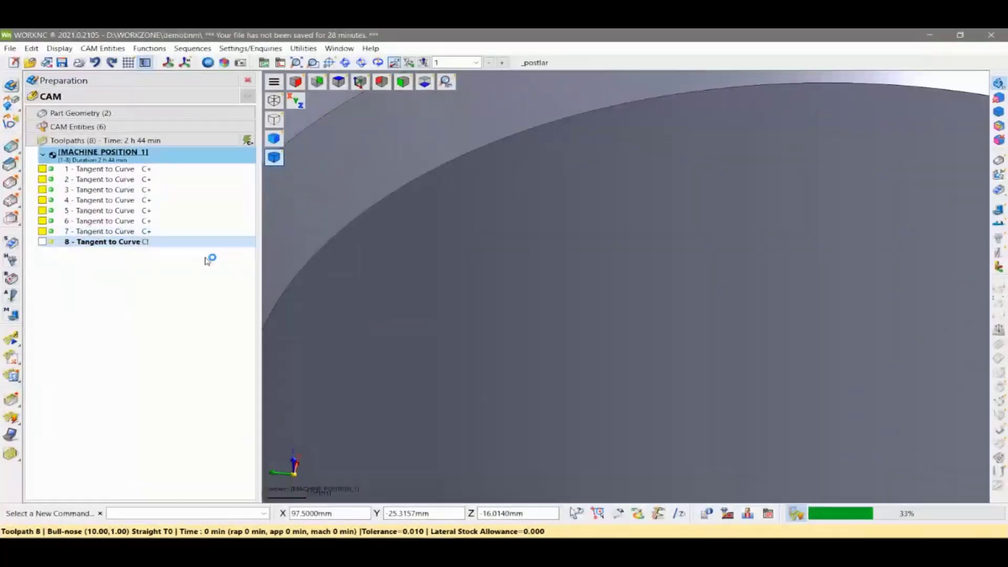
pyautogui.scroll(-2, 431, 310)
pyautogui.scroll(-3, 473, 310)
pyautogui.scroll(-3, 502, 314)
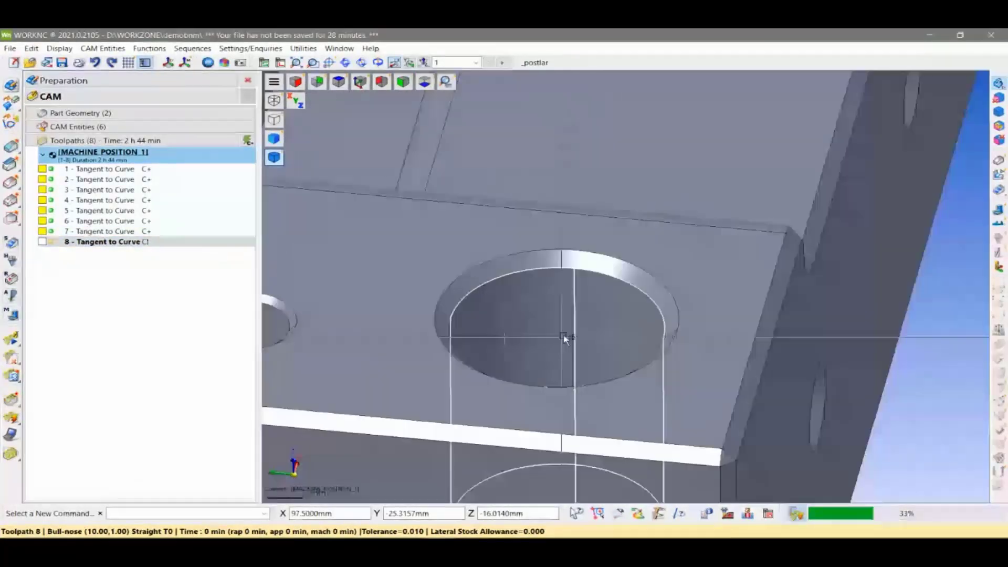
pyautogui.scroll(1, 508, 330)
pyautogui.scroll(2, 508, 329)
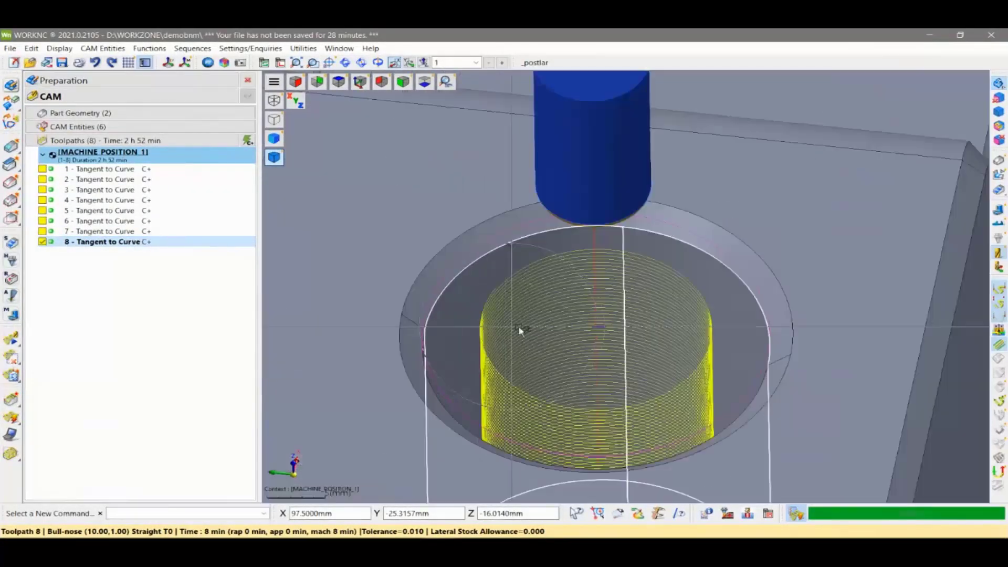
pyautogui.scroll(1, 519, 333)
pyautogui.scroll(1, 522, 332)
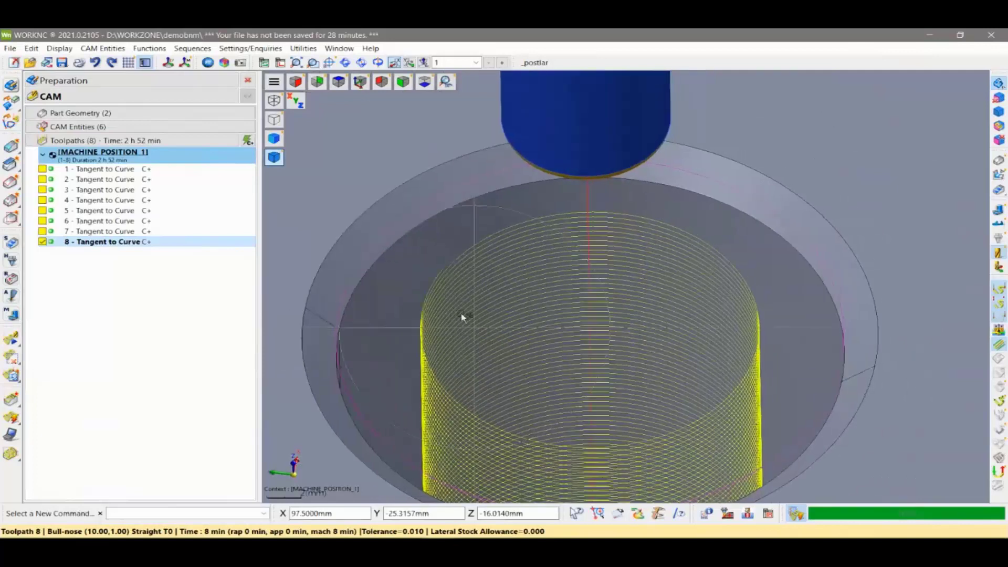
pyautogui.rightClick(105, 244)
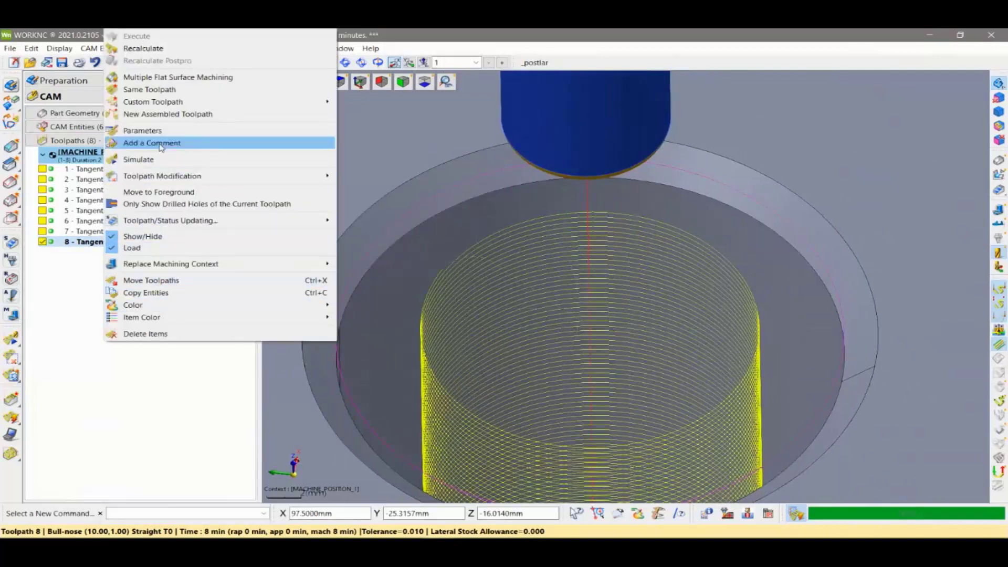
# Simulate toolpath 8 at increased playback speed, looking down into the hole
pyautogui.click(138, 159)
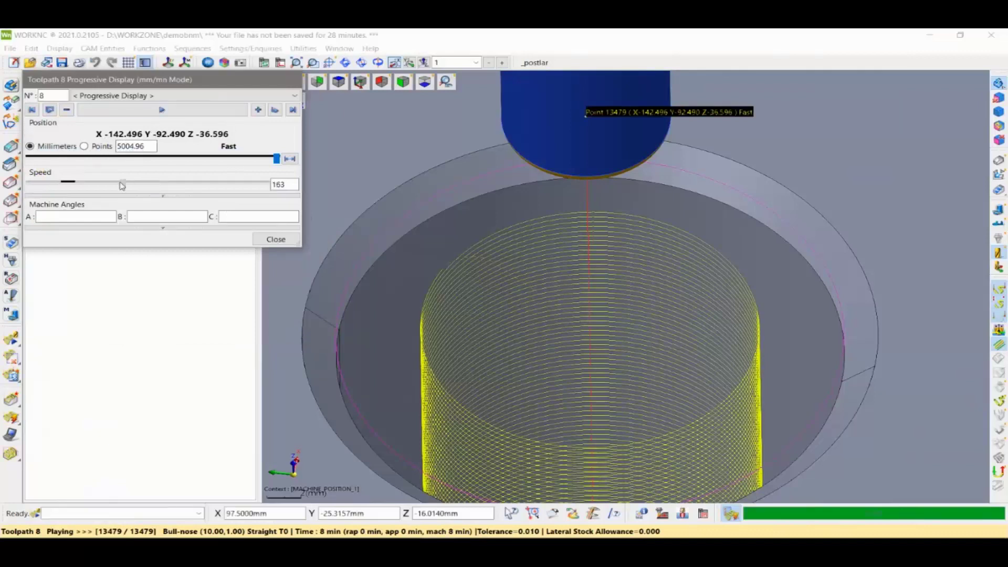
pyautogui.click(158, 110)
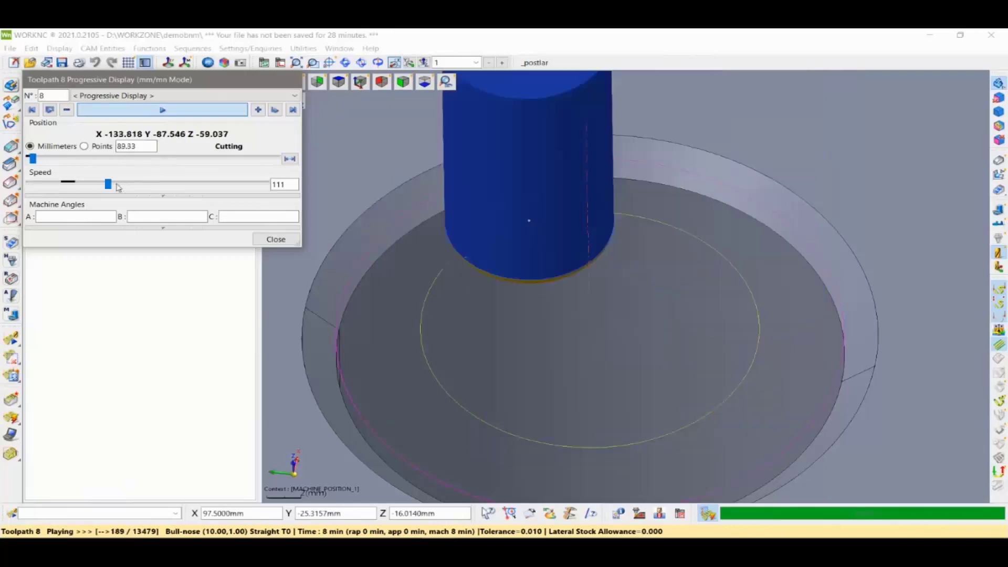
pyautogui.moveTo(109, 184); pyautogui.dragTo(186, 184)
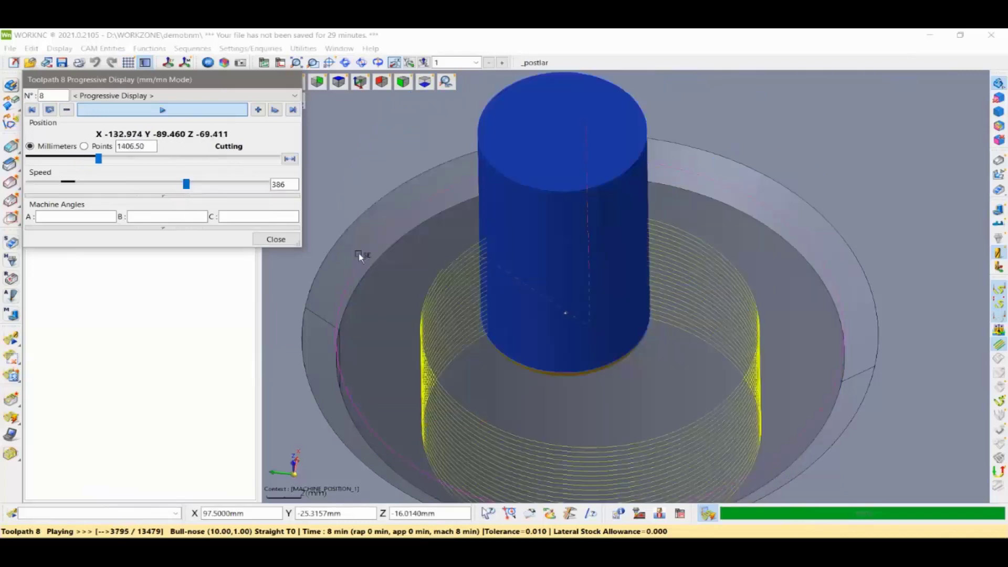
pyautogui.moveTo(360, 254)
pyautogui.mouseDown(button='middle')
pyautogui.moveTo(492, 293)
pyautogui.moveTo(524, 371)
pyautogui.mouseUp(button='middle')
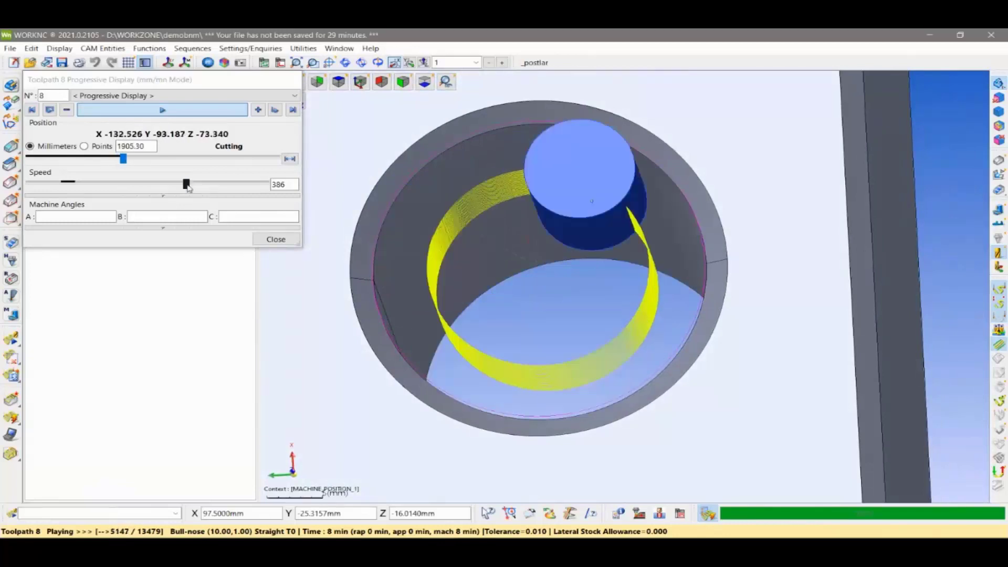
pyautogui.moveTo(186, 184); pyautogui.dragTo(204, 184)
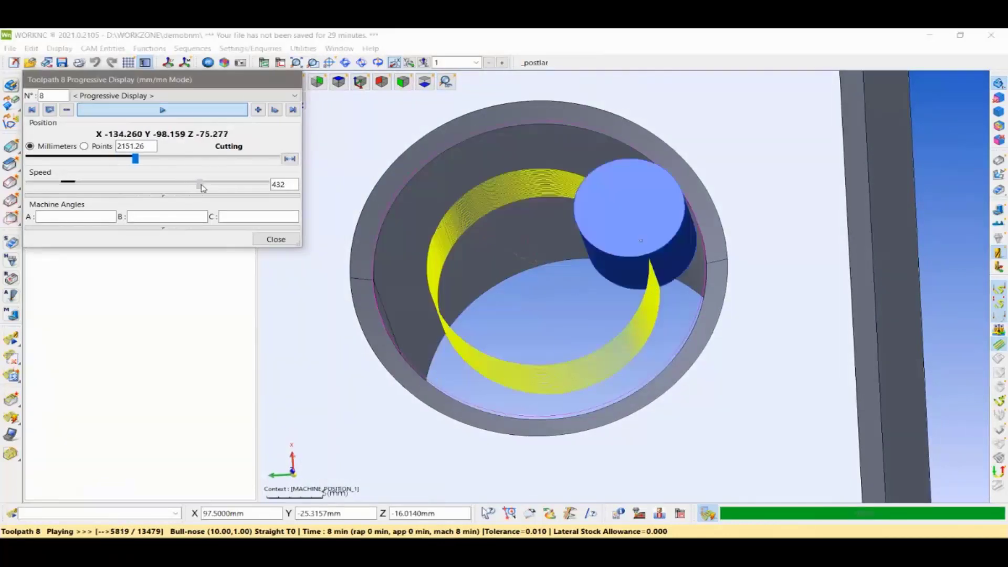
pyautogui.click(276, 239)
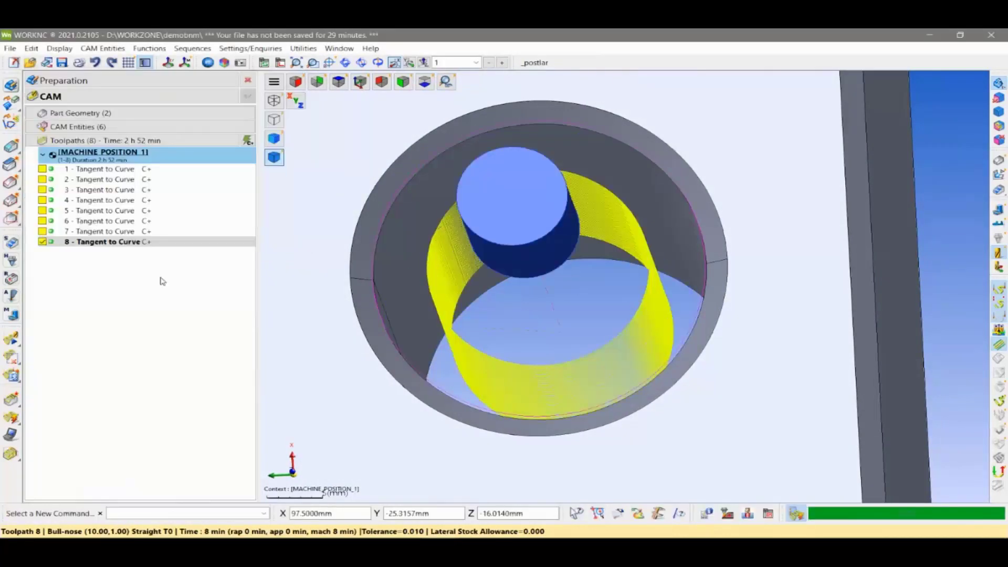
# Hide toolpath 8 and reopen its Tangent to Curve parameters on Curve_002.ccv
pyautogui.moveTo(294, 277); pyautogui.dragTo(424, 309, button='middle')
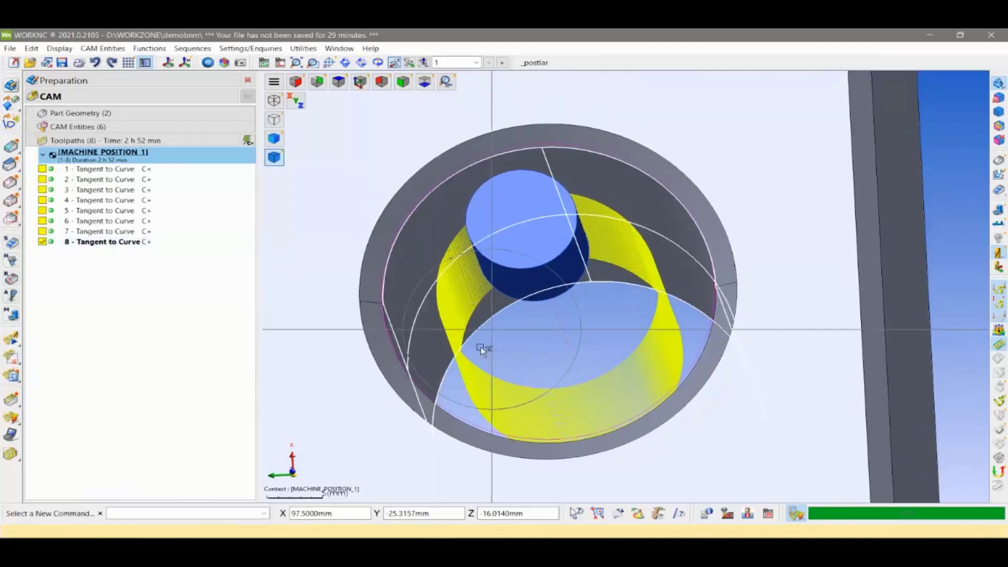
pyautogui.click(42, 241)
pyautogui.moveTo(461, 338)
pyautogui.mouseDown(button='middle')
pyautogui.moveTo(498, 354)
pyautogui.moveTo(543, 313)
pyautogui.mouseUp(button='middle')
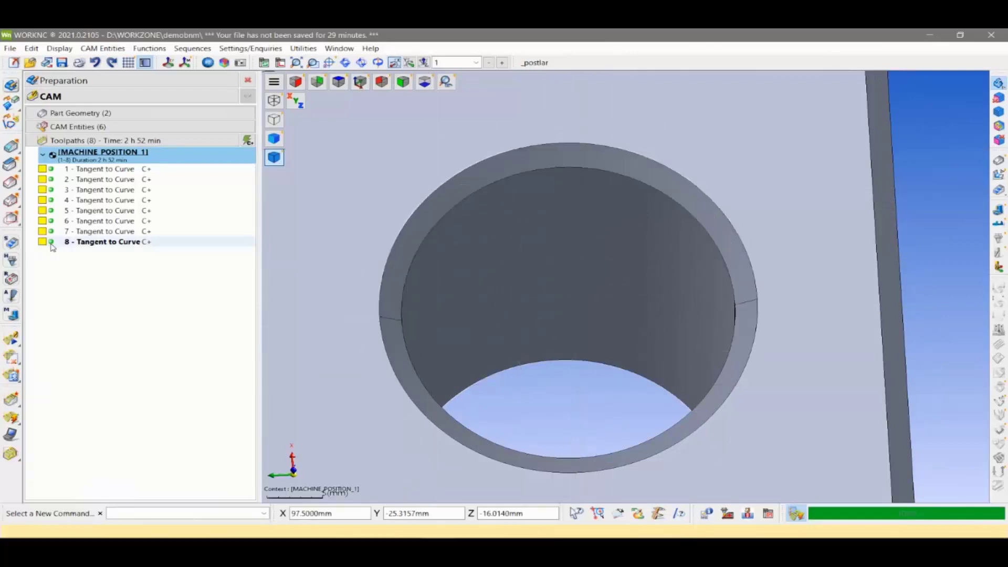
pyautogui.moveTo(50, 241)
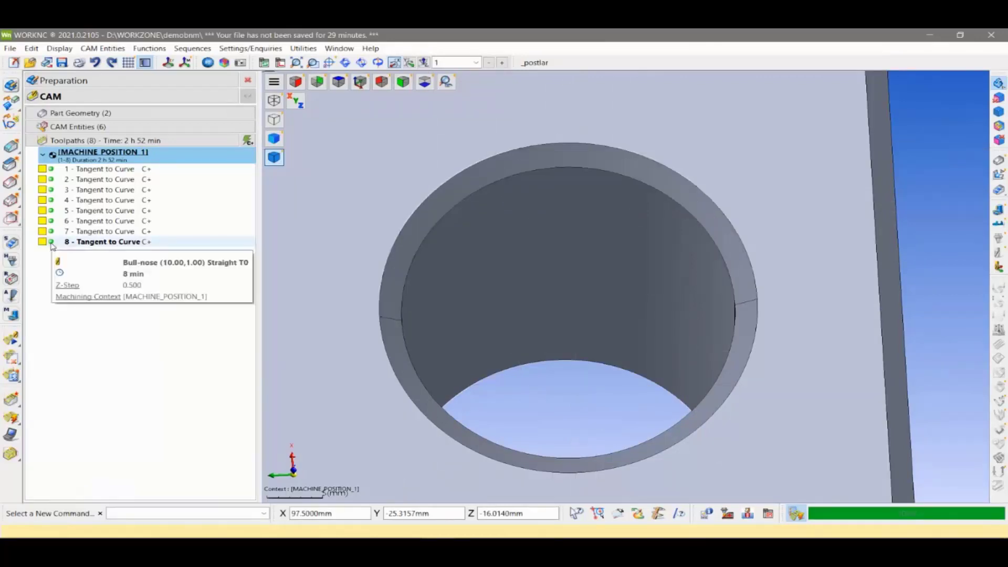
pyautogui.doubleClick(52, 243)
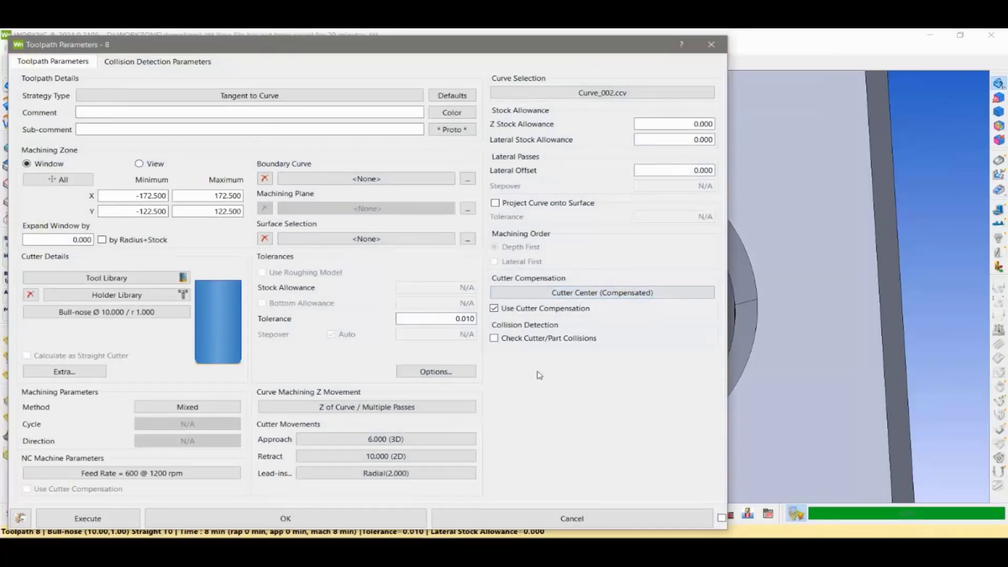
# Check toolpath 8's current total machining depth in the curve Z movement settings
pyautogui.click(383, 410)
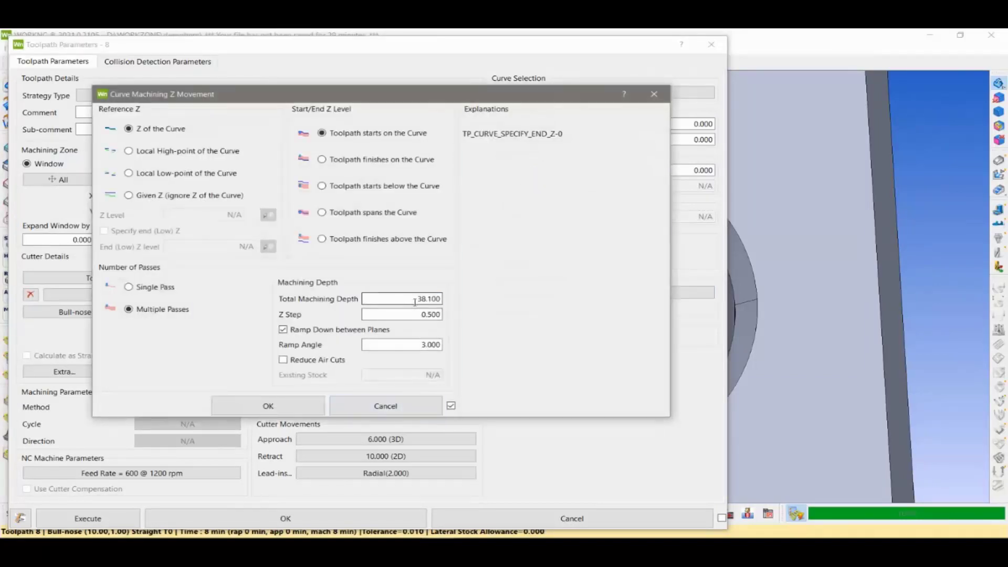
pyautogui.doubleClick(432, 302)
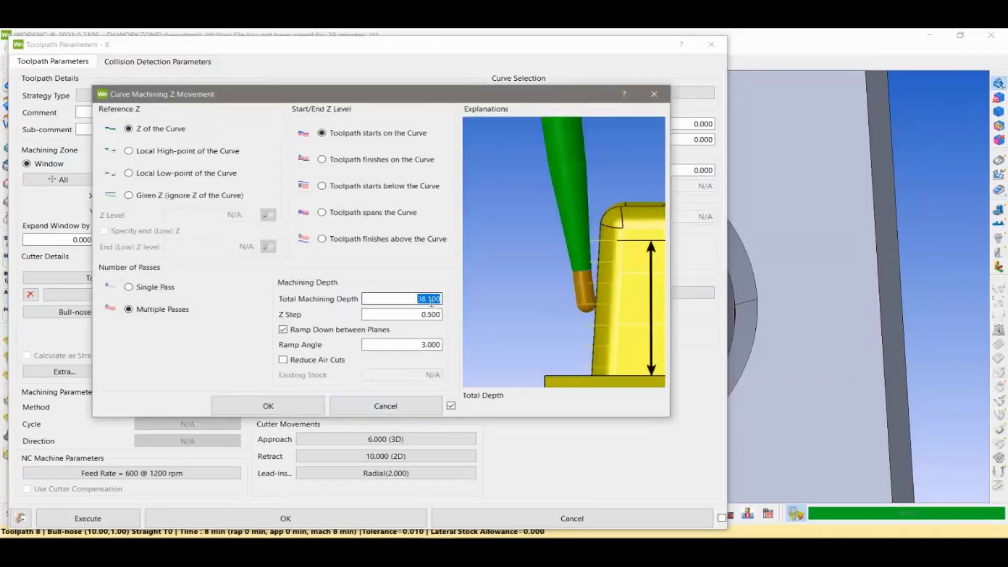
pyautogui.click(656, 100)
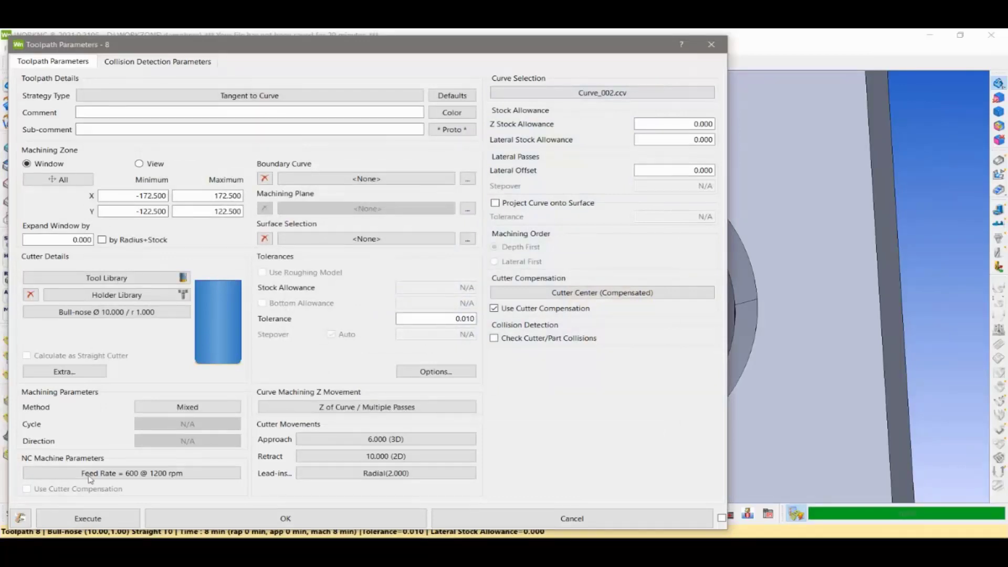
# Start a line measurement and pick its first point on the hole rim
pyautogui.click(22, 518)
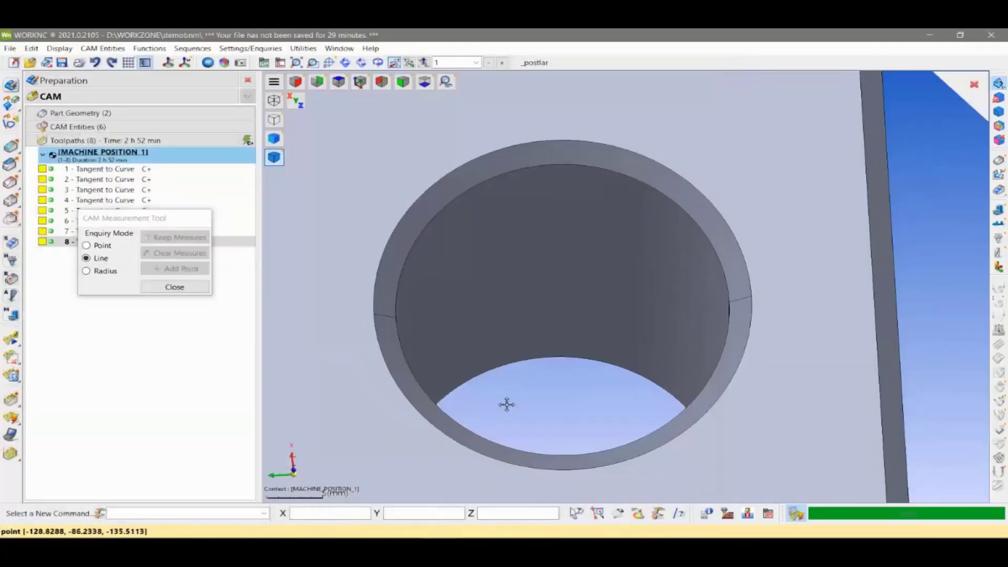
pyautogui.scroll(-3, 479, 373)
pyautogui.scroll(-3, 480, 373)
pyautogui.scroll(-3, 525, 375)
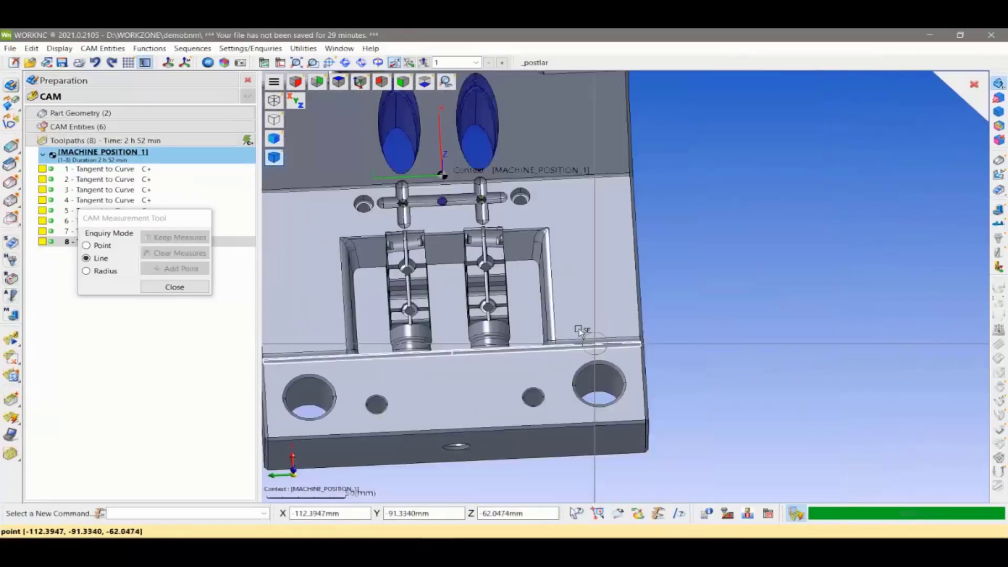
pyautogui.scroll(-3, 626, 378)
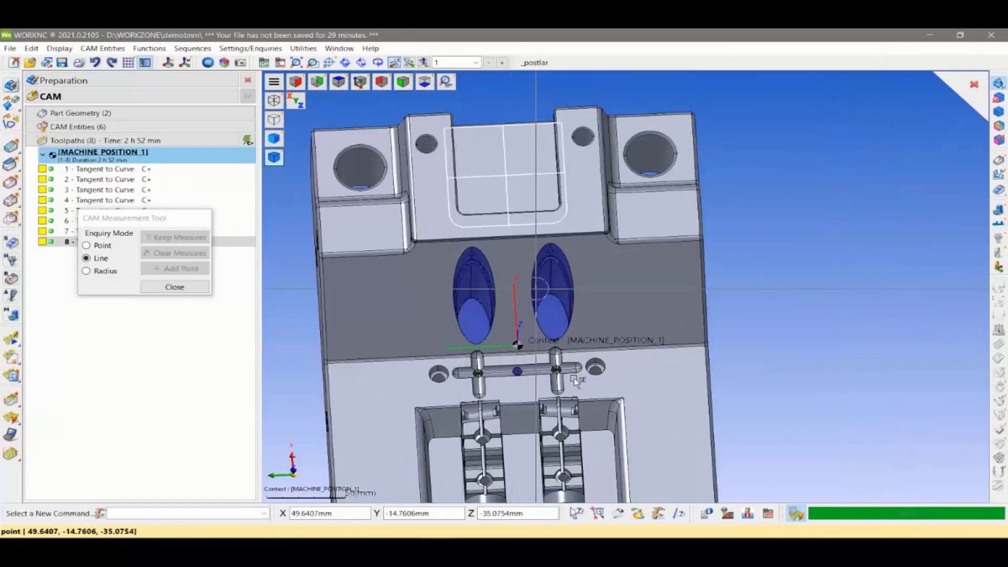
pyautogui.moveTo(558, 333); pyautogui.dragTo(483, 188, button='middle')
pyautogui.scroll(3, 565, 339)
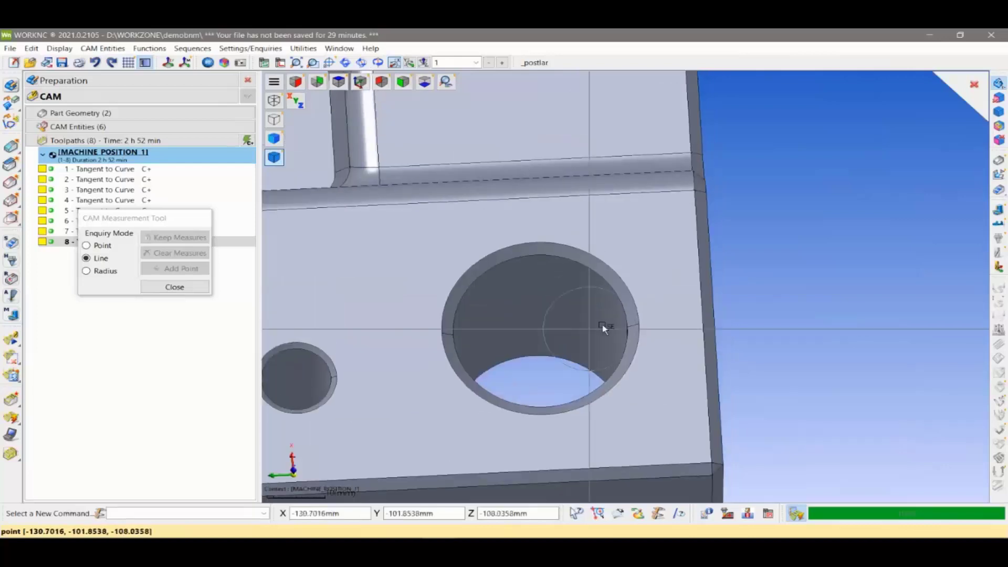
pyautogui.scroll(2, 603, 328)
pyautogui.click(673, 323)
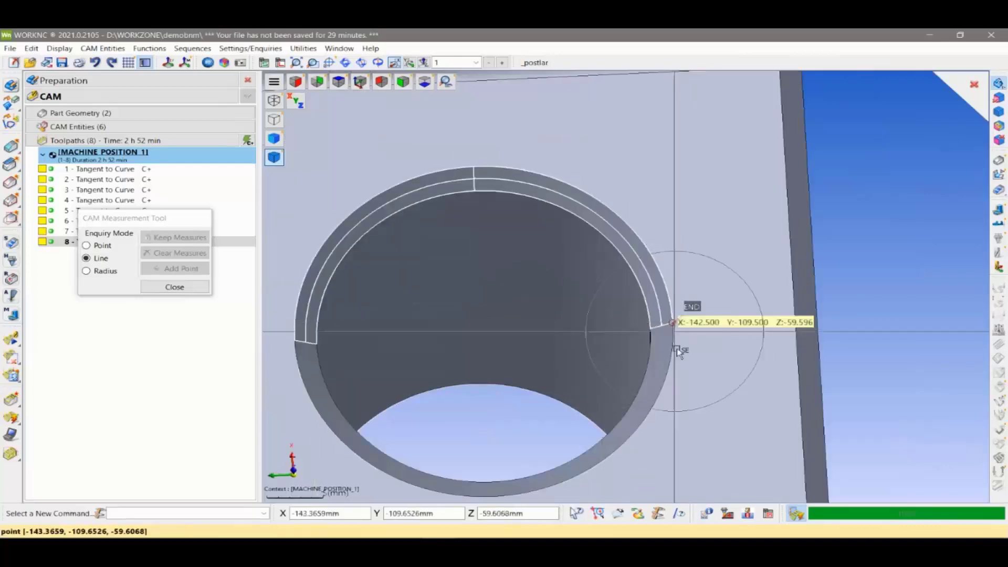
# Pick the plate's bottom corner, measuring 92.436 mm (dZ 87.404), and reopen toolpath 8's settings
pyautogui.moveTo(675, 321)
pyautogui.mouseDown(button='middle')
pyautogui.moveTo(637, 330)
pyautogui.moveTo(637, 439)
pyautogui.moveTo(599, 238)
pyautogui.moveTo(631, 385)
pyautogui.moveTo(641, 206)
pyautogui.mouseUp(button='middle')
pyautogui.scroll(-2, 641, 206)
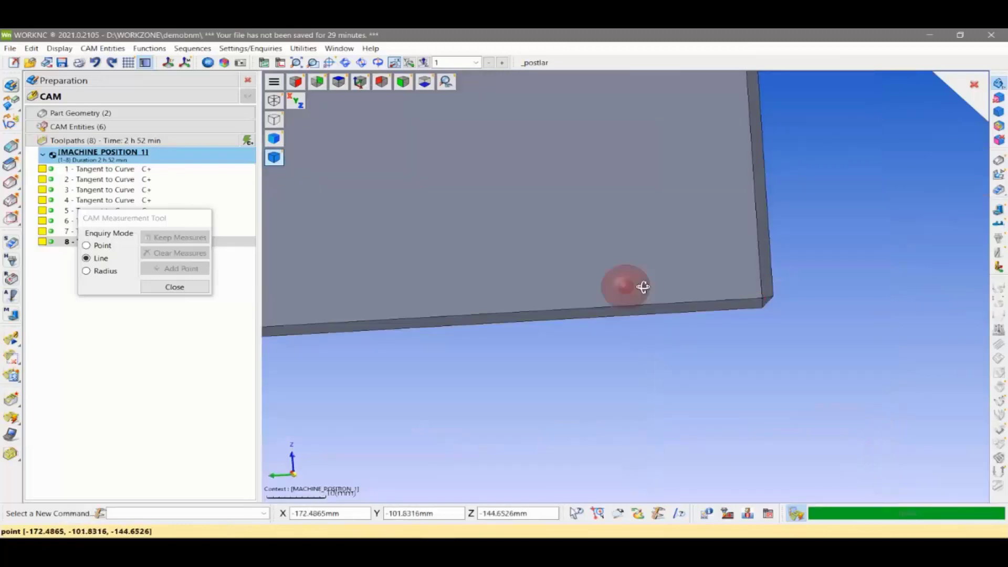
pyautogui.moveTo(619, 286); pyautogui.dragTo(635, 252, button='middle')
pyautogui.click(764, 311)
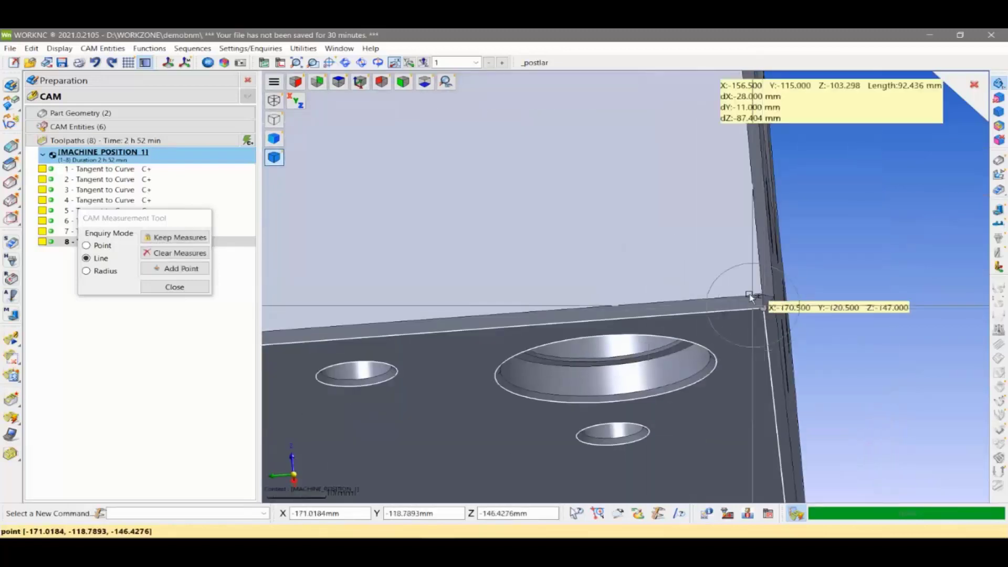
pyautogui.moveTo(764, 311)
pyautogui.mouseDown(button='middle')
pyautogui.moveTo(686, 243)
pyautogui.moveTo(637, 289)
pyautogui.moveTo(638, 264)
pyautogui.moveTo(625, 268)
pyautogui.moveTo(647, 261)
pyautogui.moveTo(633, 304)
pyautogui.moveTo(489, 287)
pyautogui.moveTo(517, 282)
pyautogui.moveTo(518, 263)
pyautogui.moveTo(520, 310)
pyautogui.moveTo(562, 340)
pyautogui.moveTo(535, 318)
pyautogui.mouseUp(button='middle')
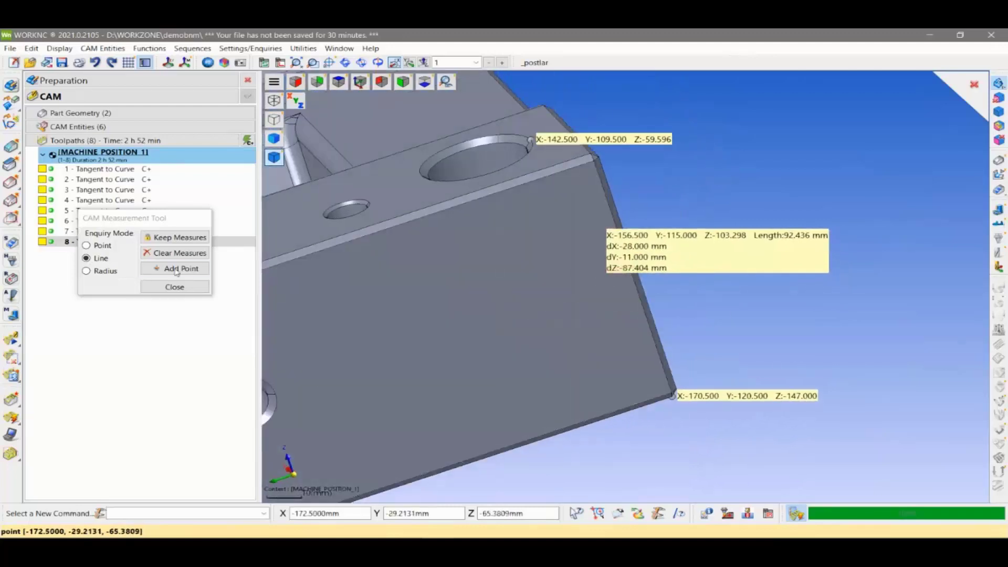
pyautogui.click(174, 288)
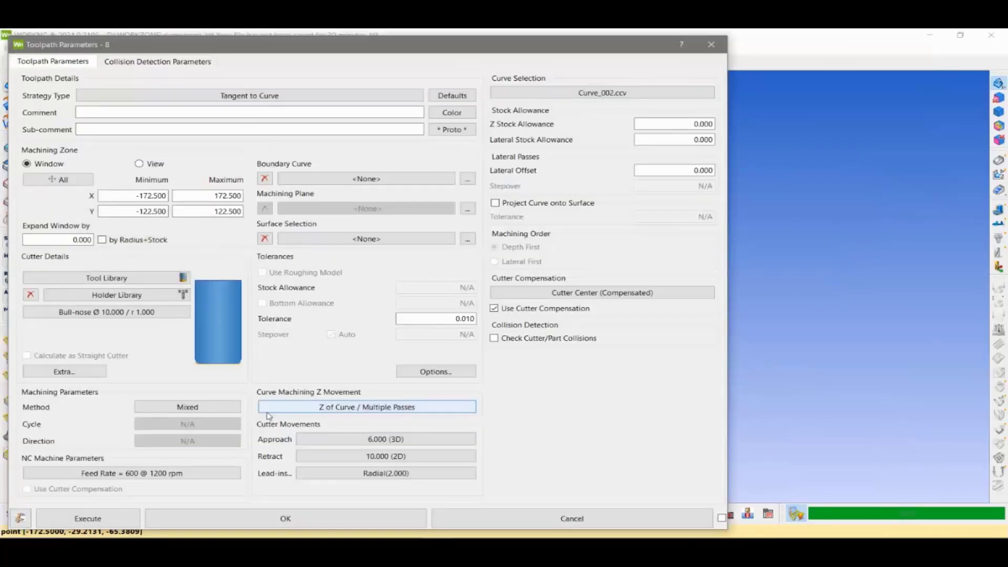
# Raise toolpath 8's total machining depth from 38.100 to 90.000 and recalculate it
pyautogui.click(409, 408)
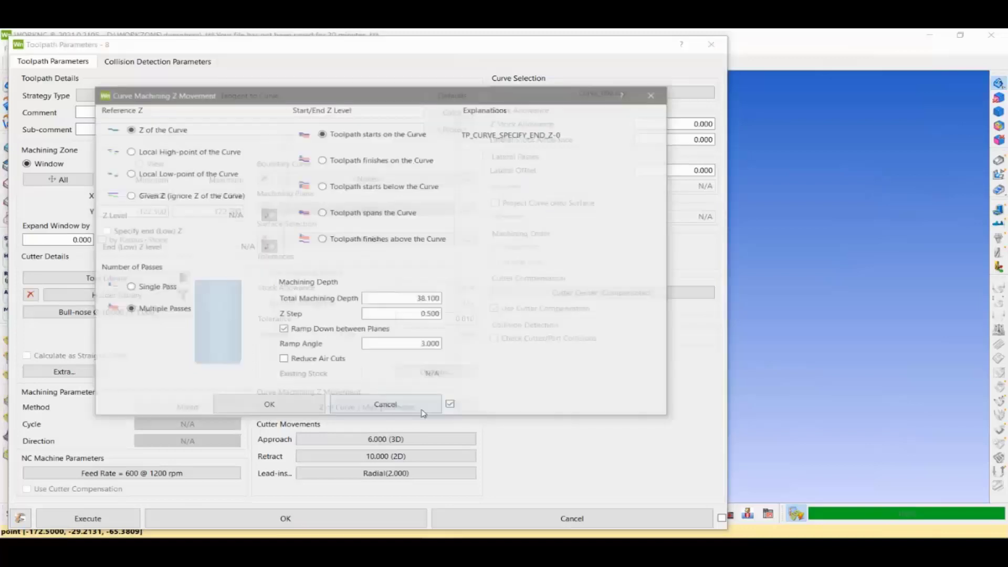
pyautogui.doubleClick(412, 297)
pyautogui.write('90.000')
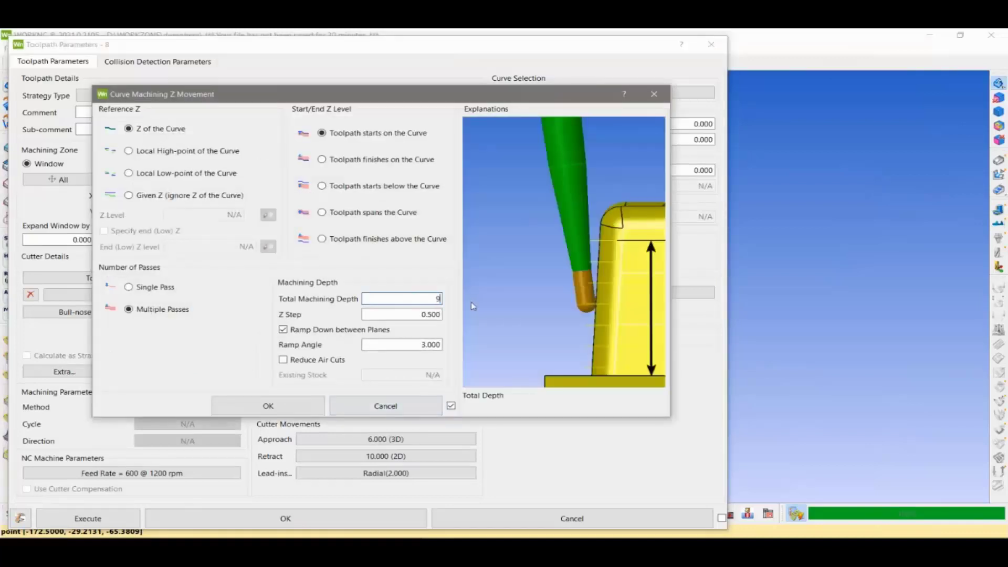
pyautogui.click(305, 409)
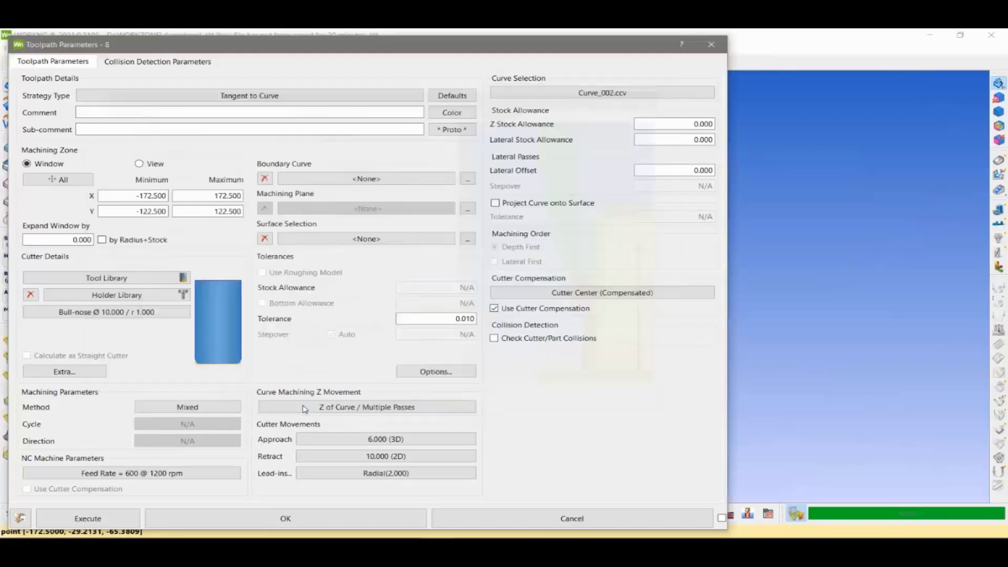
pyautogui.click(99, 520)
# Orbit around the hole and display recalculated 19-minute toolpath 8's helical passes
pyautogui.scroll(-2, 507, 286)
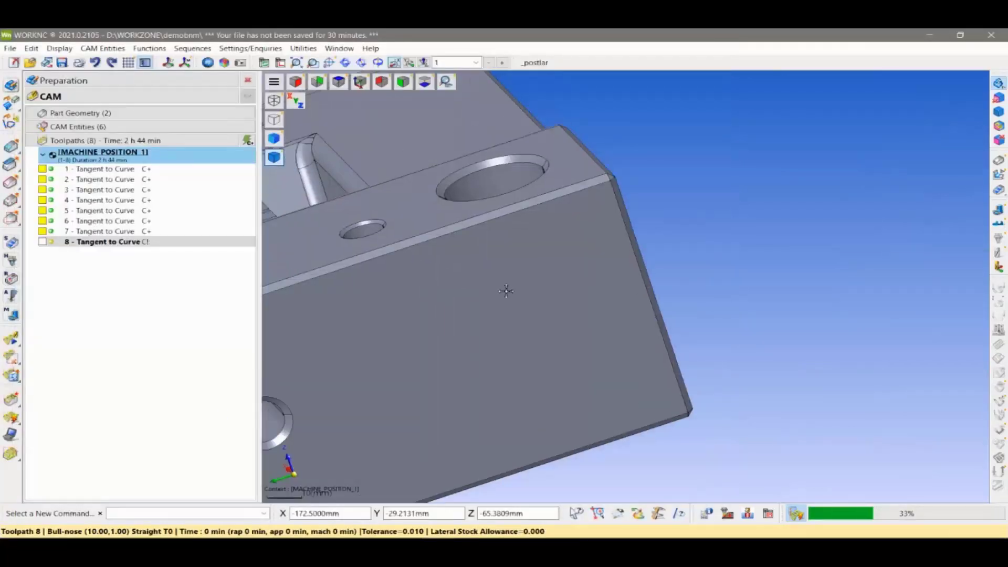
pyautogui.scroll(1, 527, 286)
pyautogui.scroll(1, 612, 303)
pyautogui.scroll(2, 612, 303)
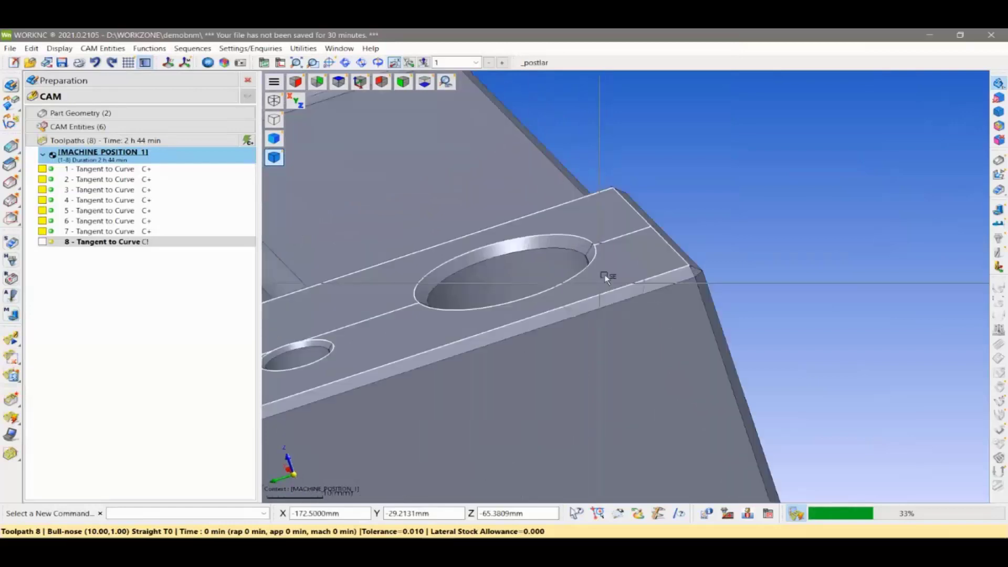
pyautogui.moveTo(603, 277)
pyautogui.mouseDown(button='middle')
pyautogui.moveTo(719, 393)
pyautogui.moveTo(273, 405)
pyautogui.moveTo(228, 301)
pyautogui.mouseUp(button='middle')
pyautogui.moveTo(534, 404)
pyautogui.mouseDown(button='middle')
pyautogui.moveTo(614, 441)
pyautogui.moveTo(576, 418)
pyautogui.moveTo(551, 431)
pyautogui.mouseUp(button='middle')
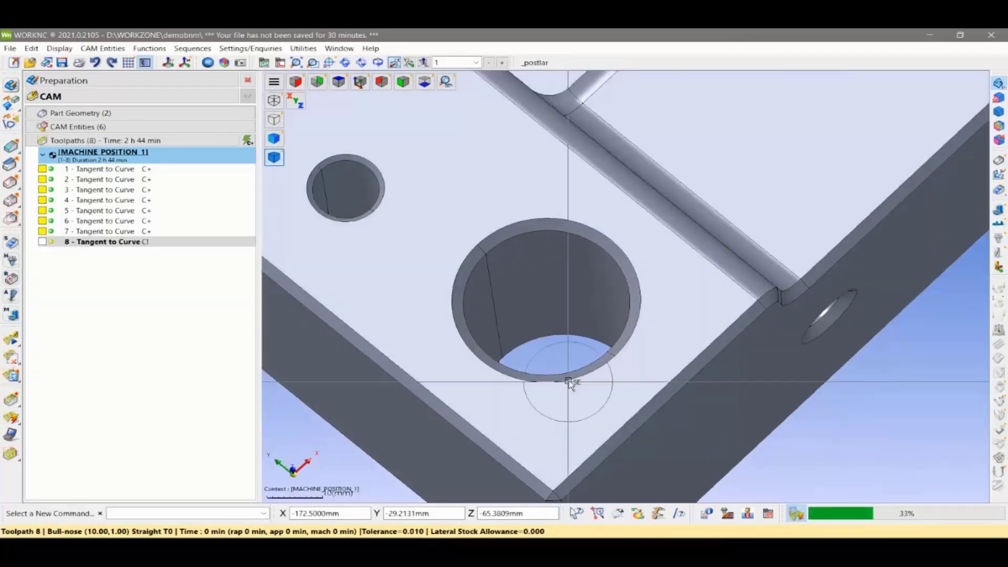
pyautogui.moveTo(567, 378); pyautogui.dragTo(571, 404, button='middle')
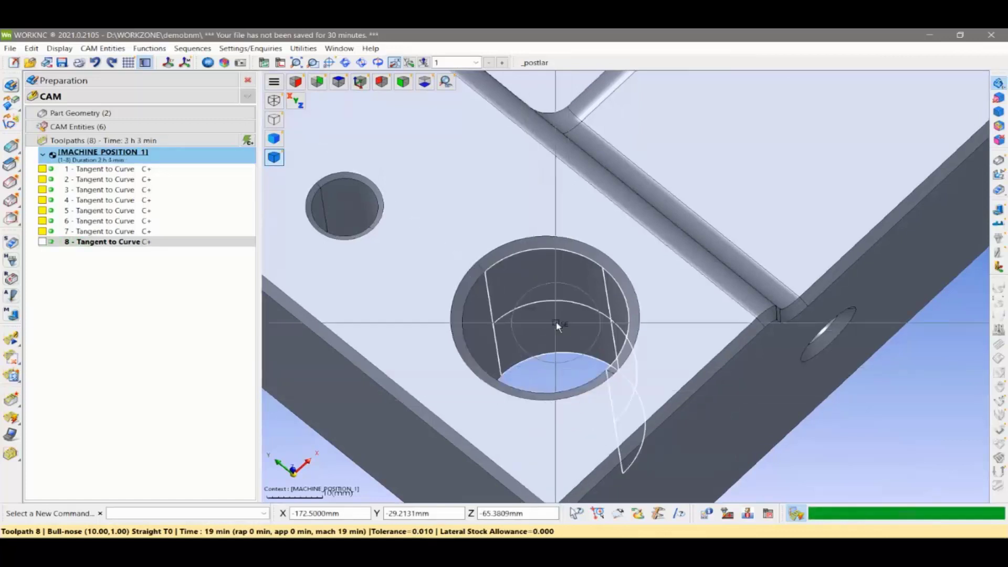
pyautogui.click(42, 242)
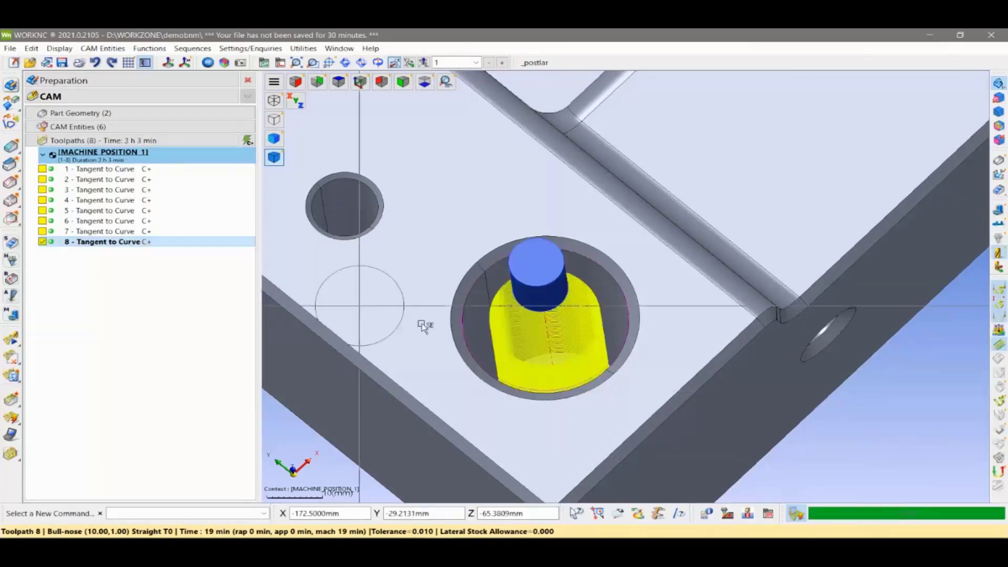
pyautogui.moveTo(421, 324)
pyautogui.mouseDown(button='middle')
pyautogui.moveTo(516, 387)
pyautogui.moveTo(506, 367)
pyautogui.mouseUp(button='middle')
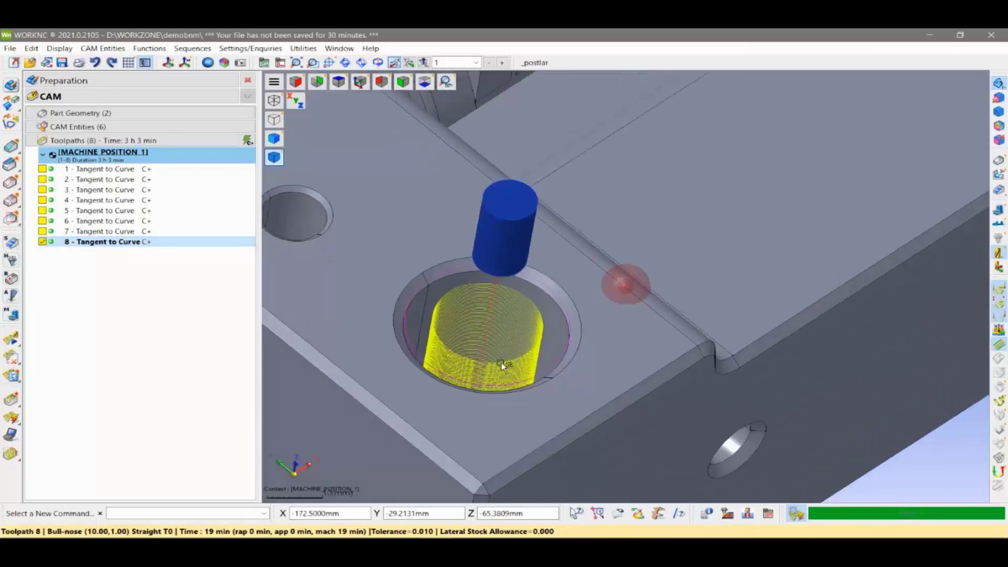
pyautogui.rightClick(74, 242)
# Play toolpath 8 progressively at high speed while orbiting around the hole
pyautogui.click(109, 159)
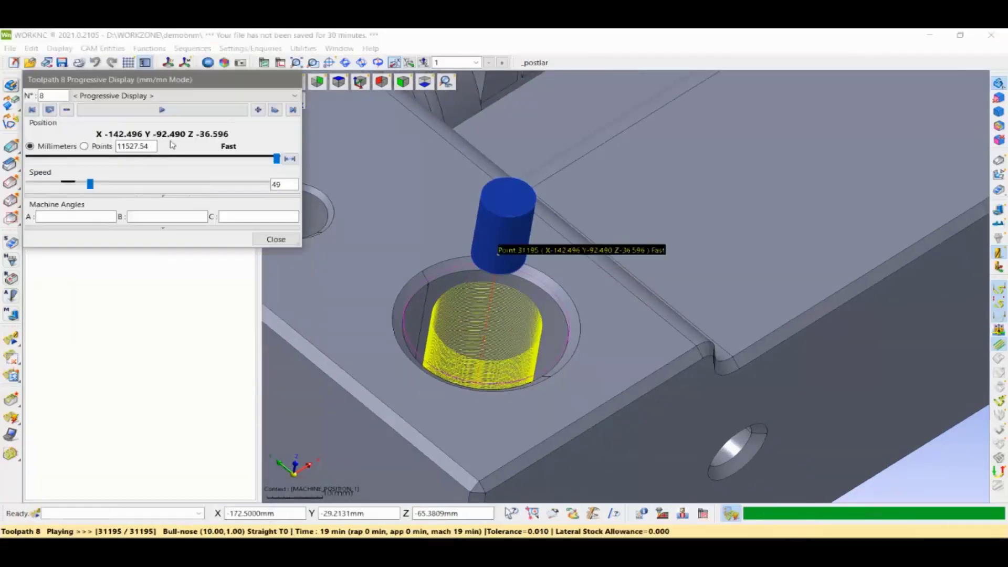
pyautogui.click(188, 111)
pyautogui.moveTo(473, 286); pyautogui.dragTo(459, 349, button='middle')
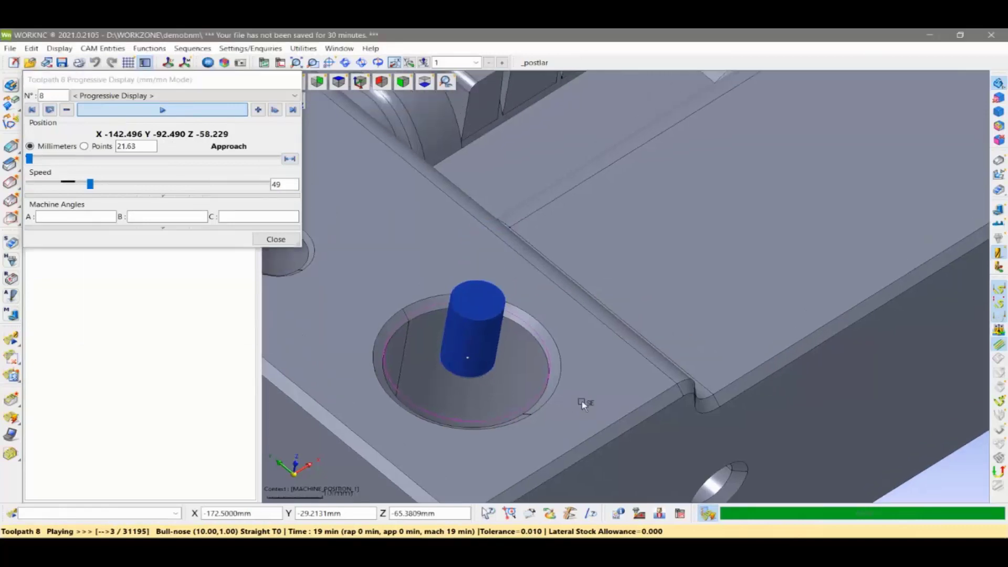
pyautogui.moveTo(585, 405)
pyautogui.mouseDown(button='middle')
pyautogui.moveTo(641, 383)
pyautogui.moveTo(601, 432)
pyautogui.moveTo(592, 421)
pyautogui.mouseUp(button='middle')
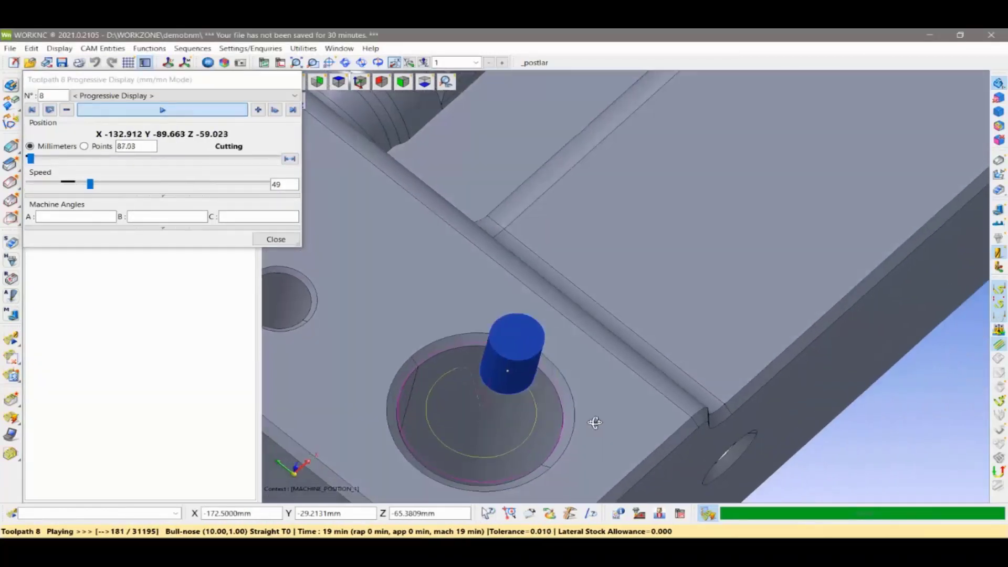
pyautogui.moveTo(90, 183); pyautogui.dragTo(247, 184)
pyautogui.moveTo(416, 441)
pyautogui.mouseDown(button='middle')
pyautogui.moveTo(479, 313)
pyautogui.moveTo(479, 344)
pyautogui.moveTo(512, 344)
pyautogui.moveTo(477, 341)
pyautogui.mouseUp(button='middle')
pyautogui.click(247, 185)
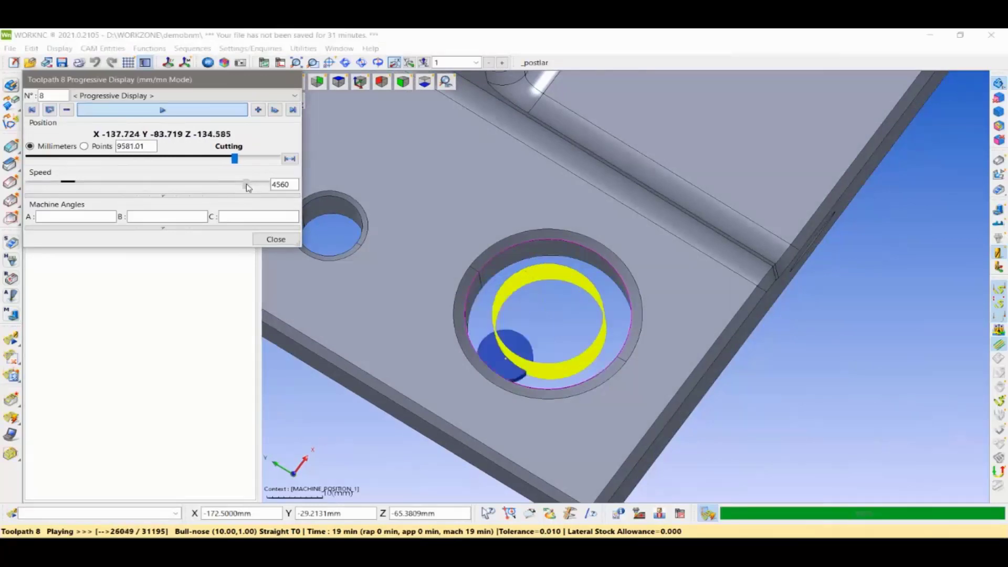
pyautogui.moveTo(248, 188)
pyautogui.mouseDown()
pyautogui.moveTo(170, 188)
pyautogui.moveTo(233, 189)
pyautogui.moveTo(214, 190)
pyautogui.mouseUp()
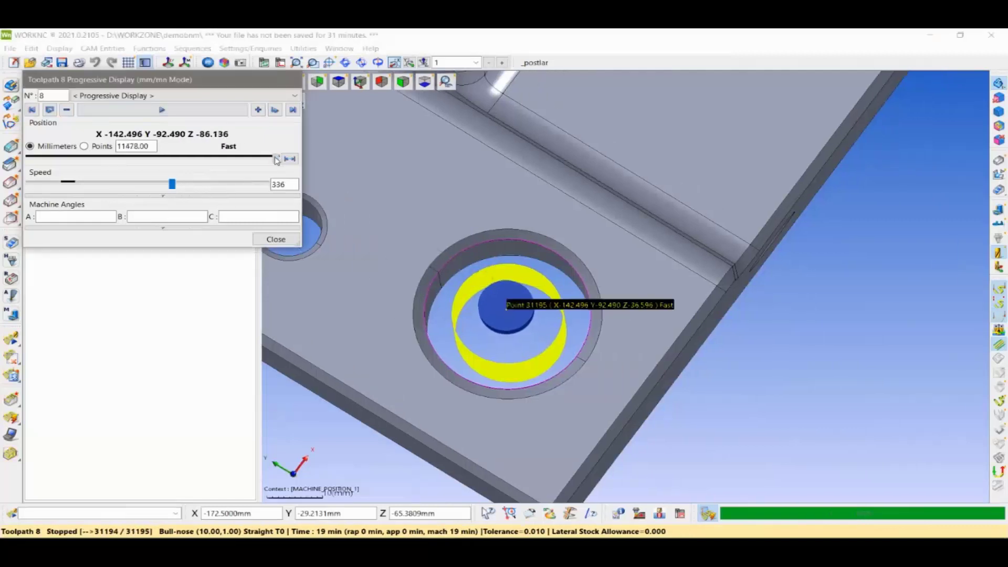
# Rewind to point 31032, view the hole from above, and replay to the final point
pyautogui.moveTo(277, 160); pyautogui.dragTo(272, 159)
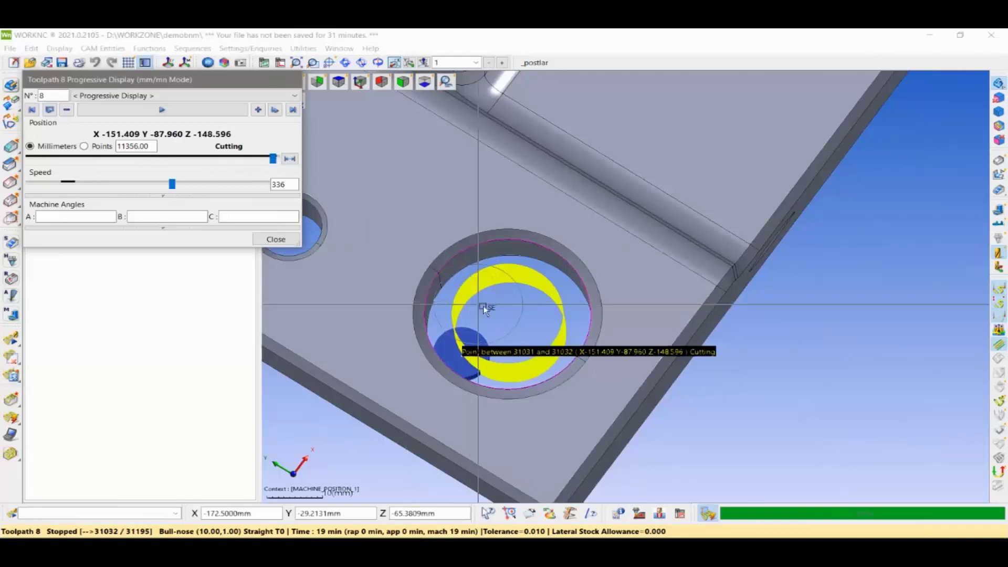
pyautogui.scroll(3, 483, 306)
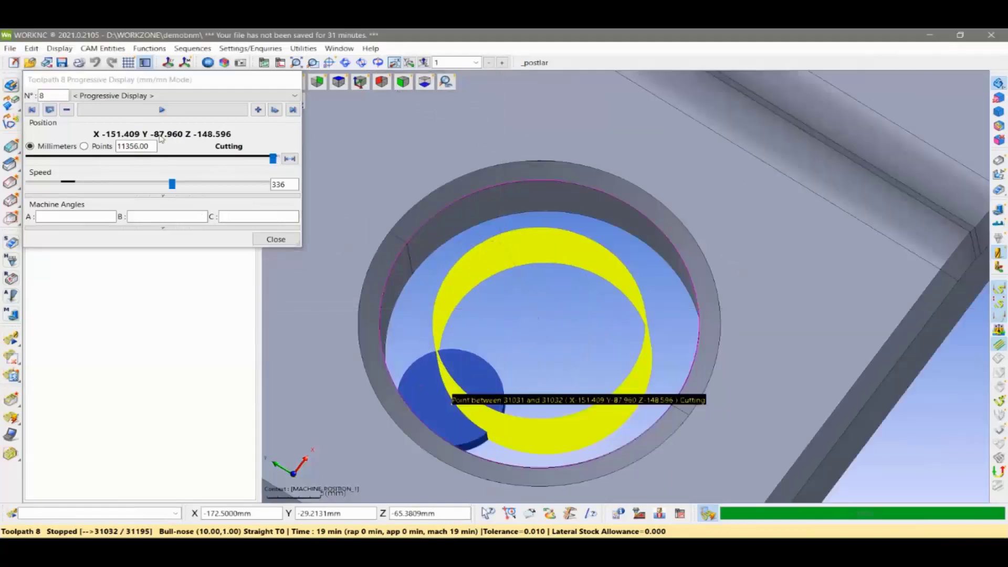
pyautogui.click(339, 82)
pyautogui.scroll(5, 461, 367)
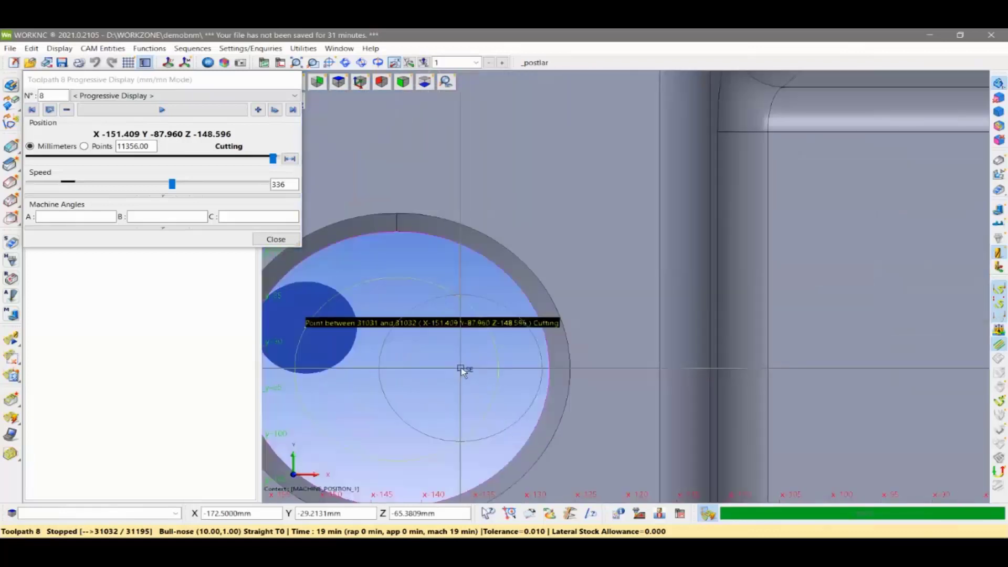
pyautogui.moveTo(462, 369); pyautogui.dragTo(610, 326, button='middle')
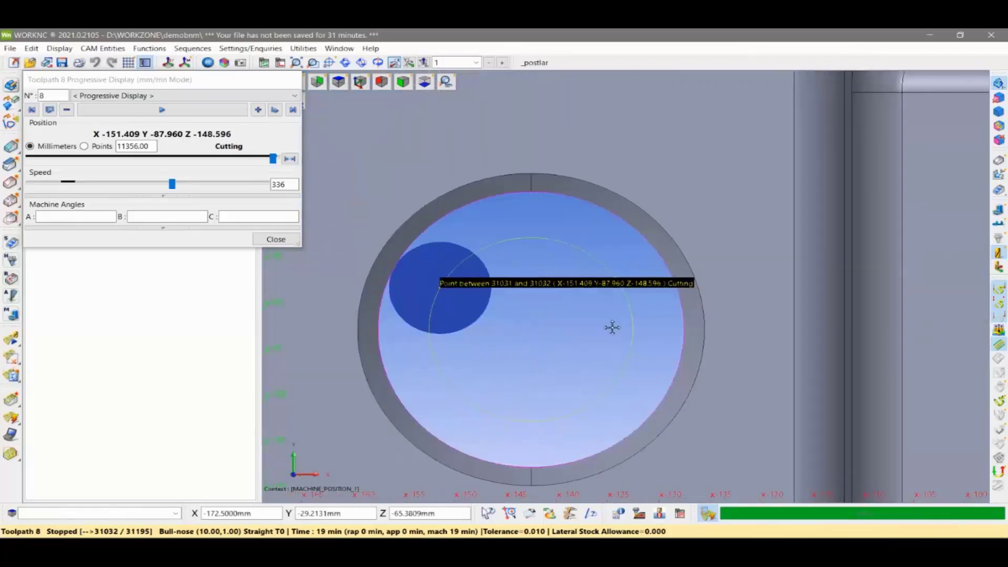
pyautogui.click(173, 184)
pyautogui.click(175, 110)
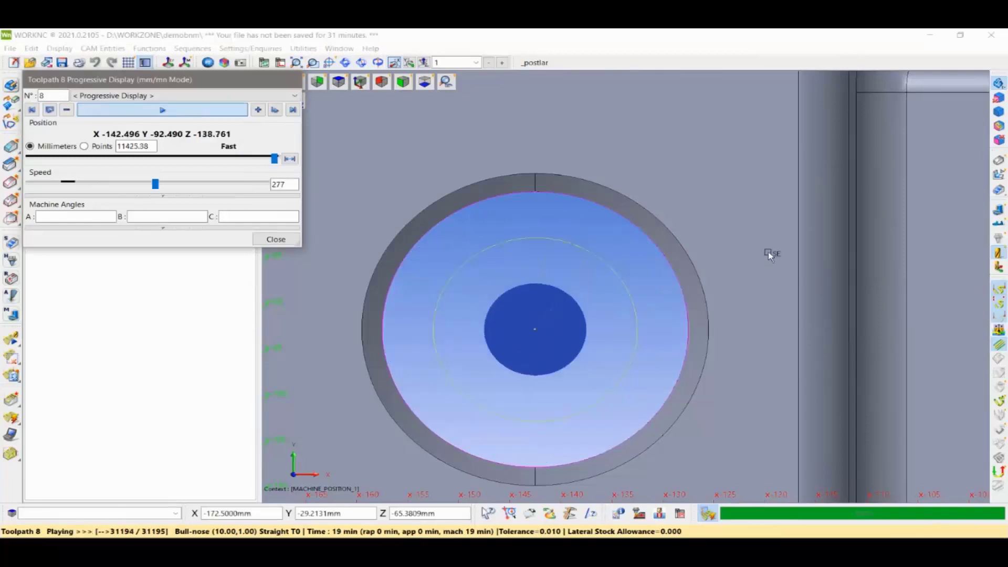
pyautogui.moveTo(561, 247)
pyautogui.mouseDown(button='middle')
pyautogui.moveTo(618, 283)
pyautogui.moveTo(405, 273)
pyautogui.mouseUp(button='middle')
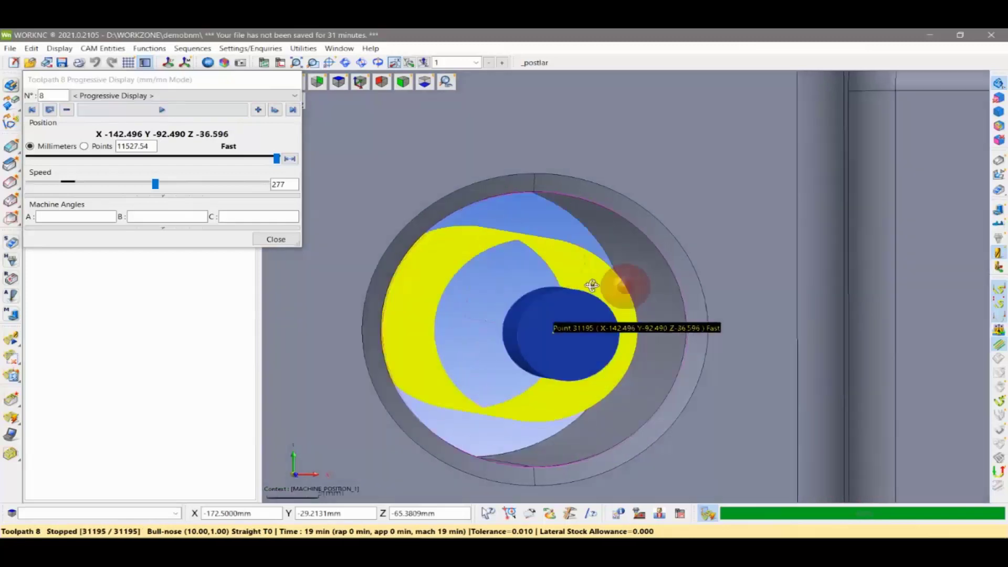
# Close the playback, hide toolpath 8, and frame the plate's inclined two-hole face
pyautogui.click(273, 240)
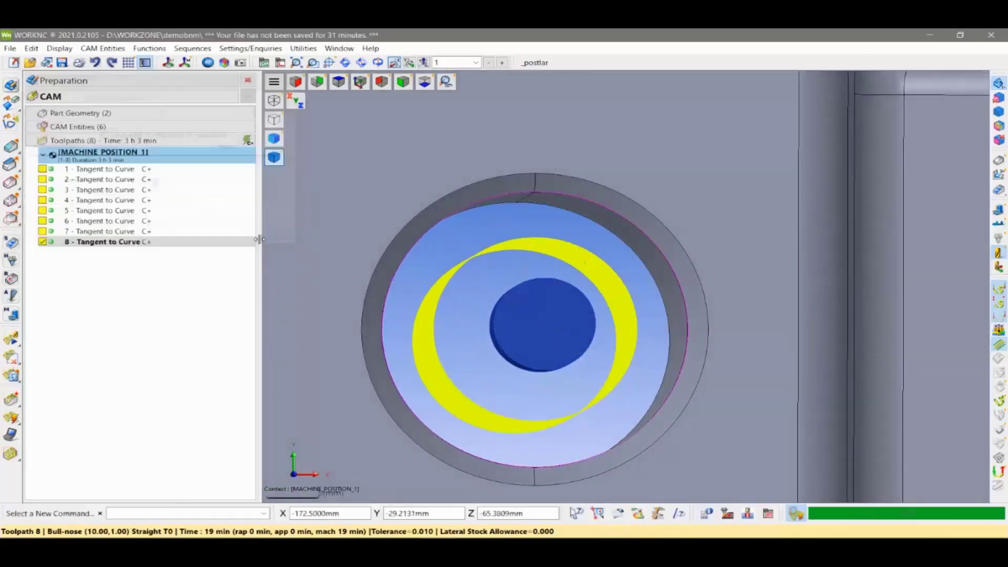
pyautogui.click(42, 242)
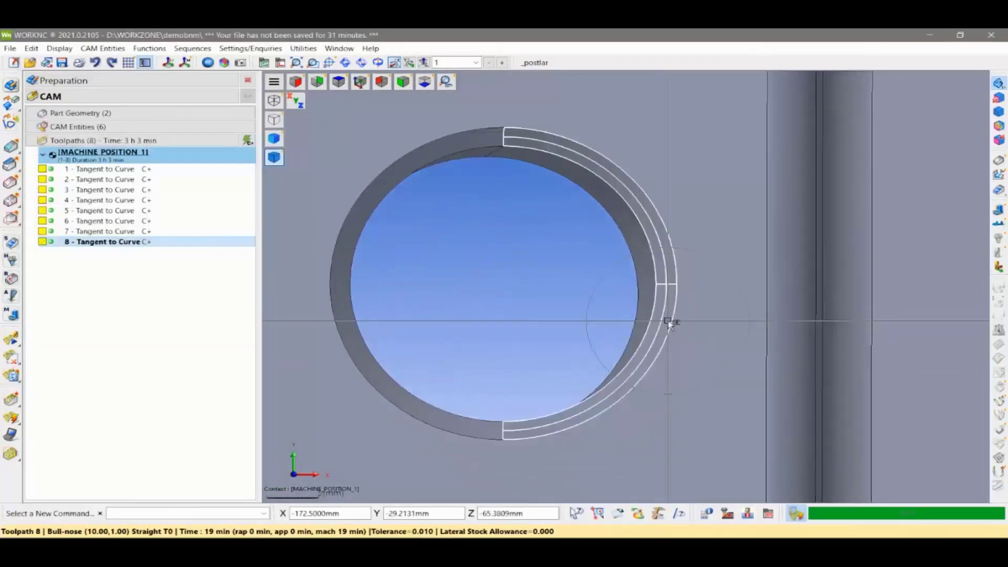
pyautogui.scroll(-5, 669, 322)
pyautogui.scroll(-3, 697, 428)
pyautogui.moveTo(697, 427); pyautogui.dragTo(627, 328, button='middle')
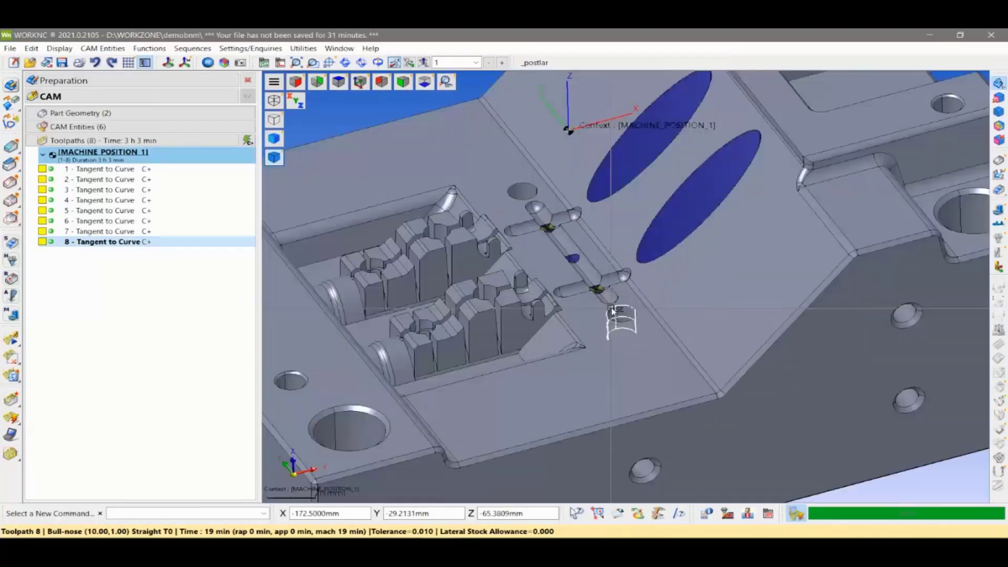
pyautogui.scroll(2, 576, 304)
pyautogui.scroll(2, 593, 315)
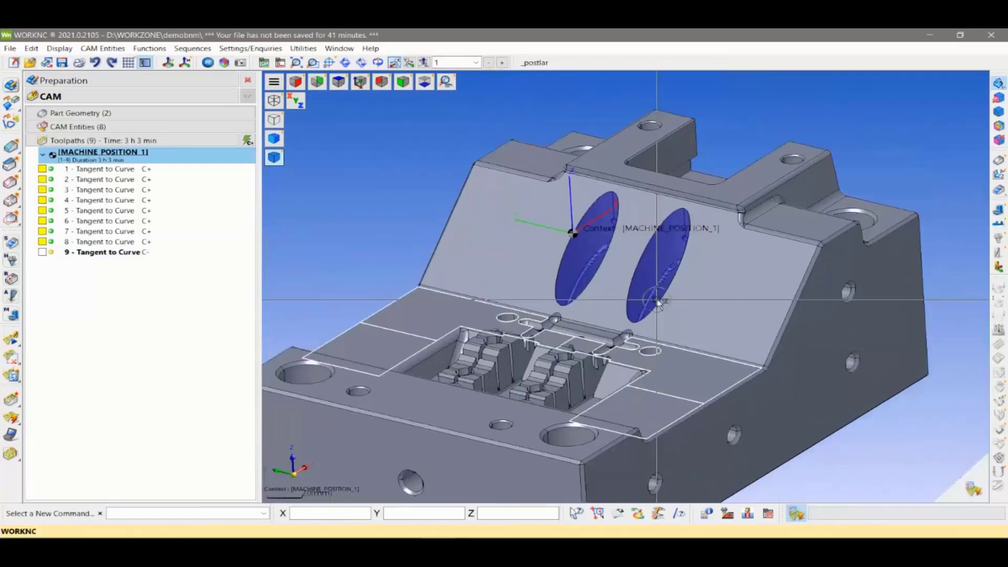
pyautogui.scroll(2, 614, 326)
pyautogui.scroll(2, 636, 336)
pyautogui.moveTo(636, 336); pyautogui.dragTo(623, 333, button='middle')
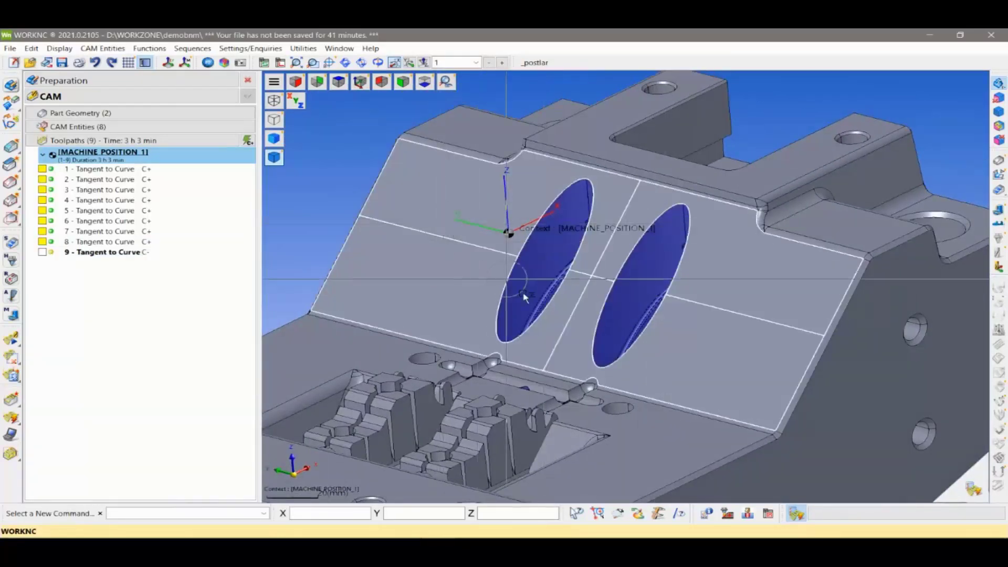
pyautogui.moveTo(441, 226); pyautogui.dragTo(552, 294, button='middle')
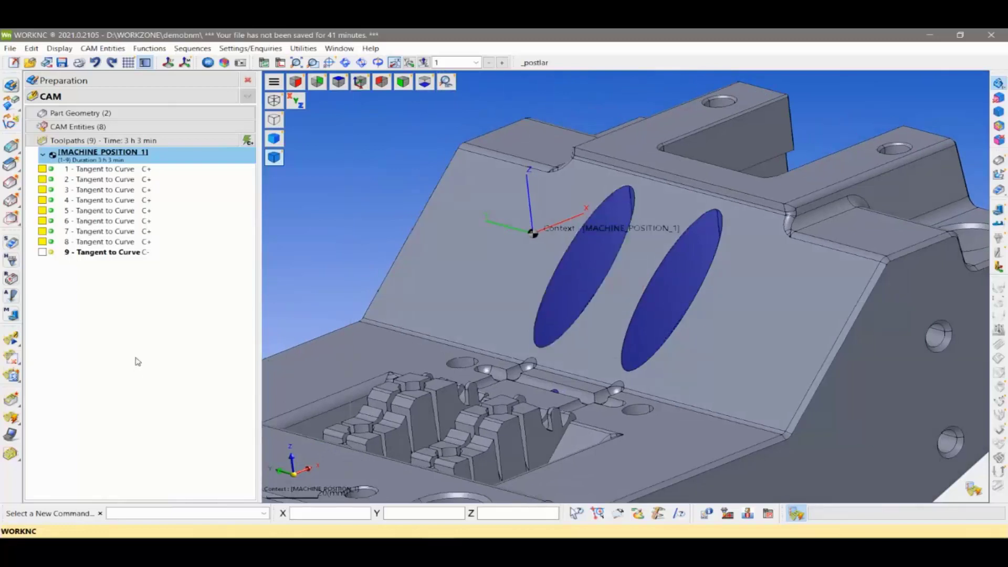
# Start a new toolpath using the 3-Axis Finishing > Planar Finishing strategy
pyautogui.rightClick(132, 338)
pyautogui.click(89, 329)
pyautogui.rightClick(116, 347)
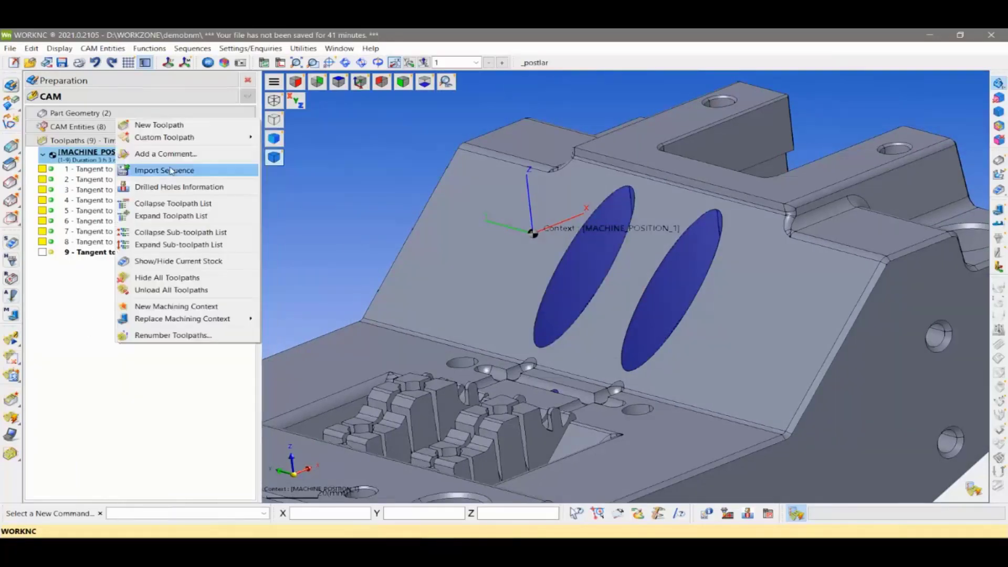
pyautogui.click(174, 131)
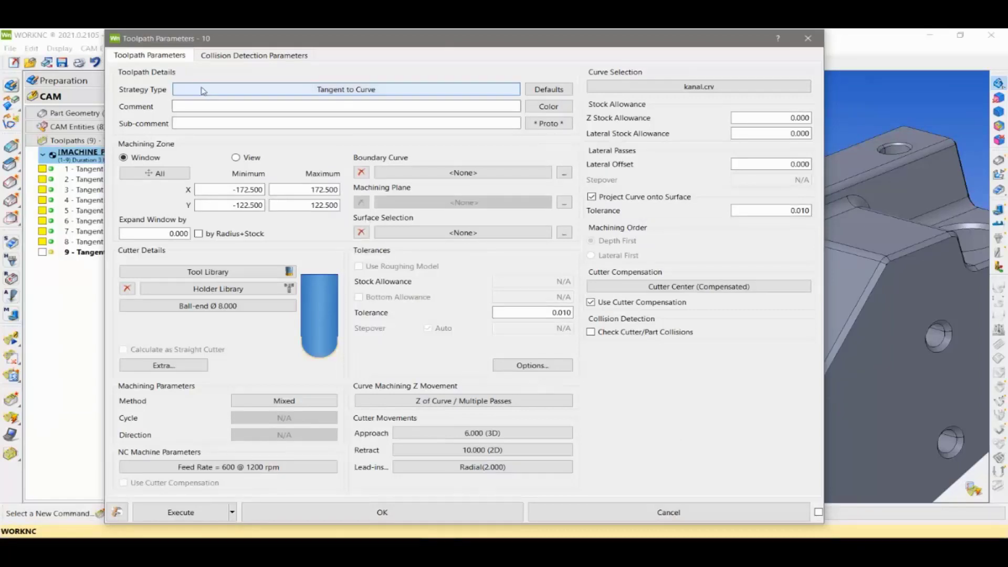
pyautogui.click(263, 92)
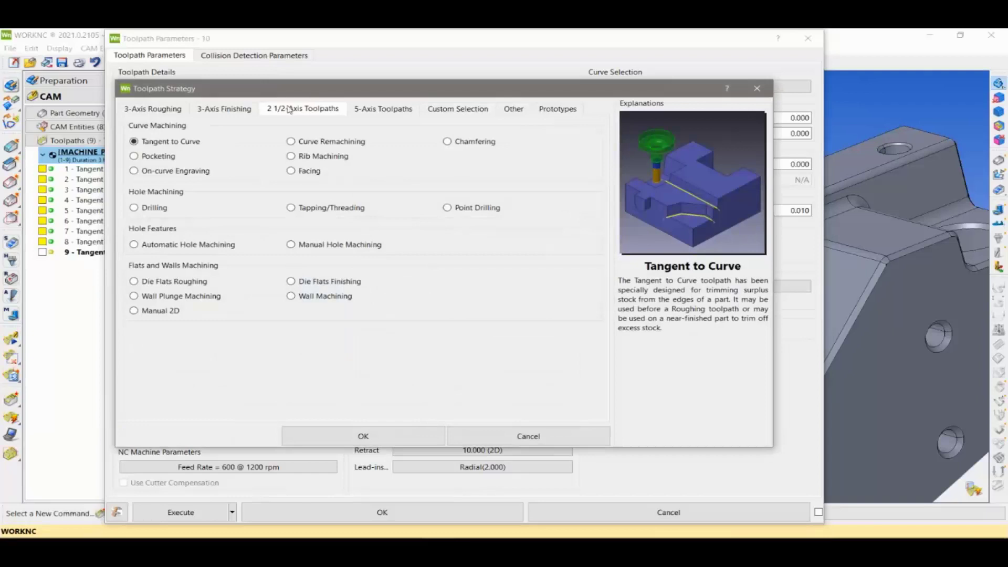
pyautogui.click(225, 110)
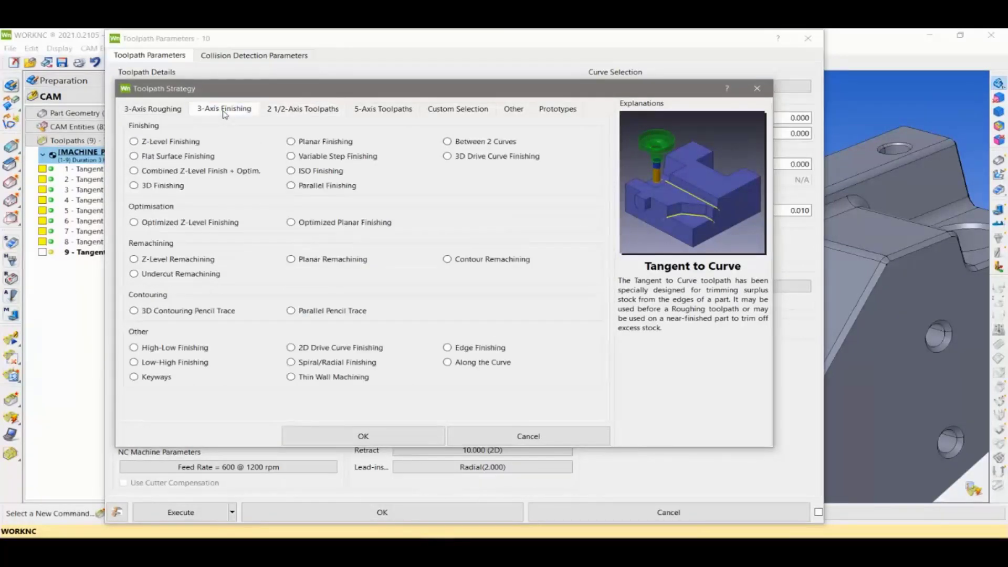
pyautogui.moveTo(291, 140)
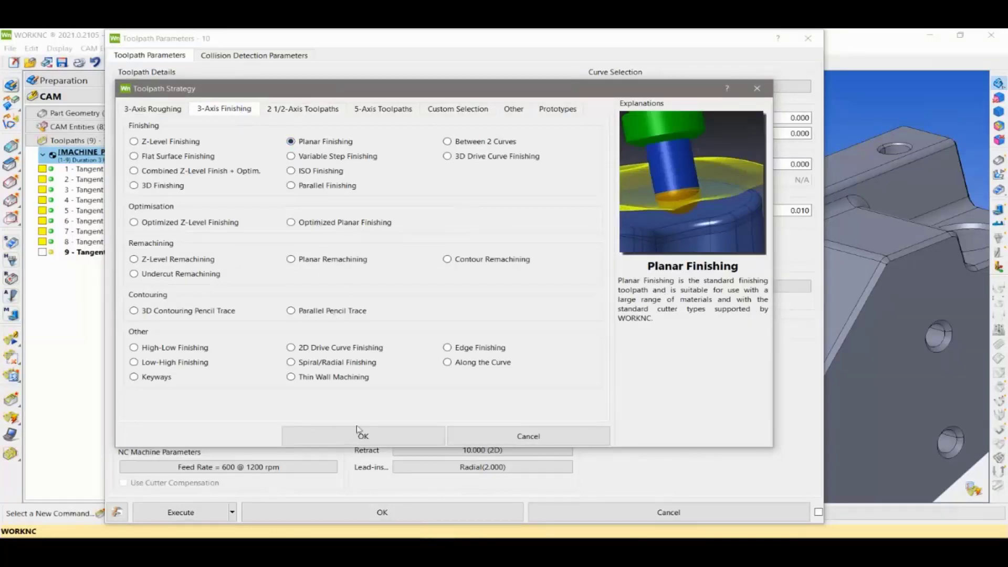
pyautogui.click(366, 442)
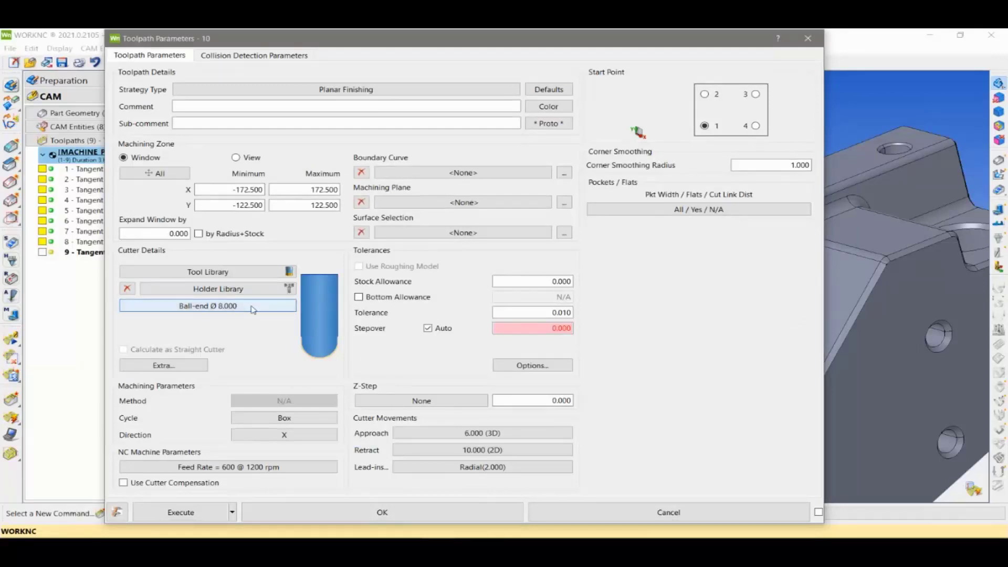
# Accept the settings and smoothing-radius warning, creating toolpath 10 with the Ø8 ball-end cutter
pyautogui.moveTo(699, 45); pyautogui.dragTo(649, 45)
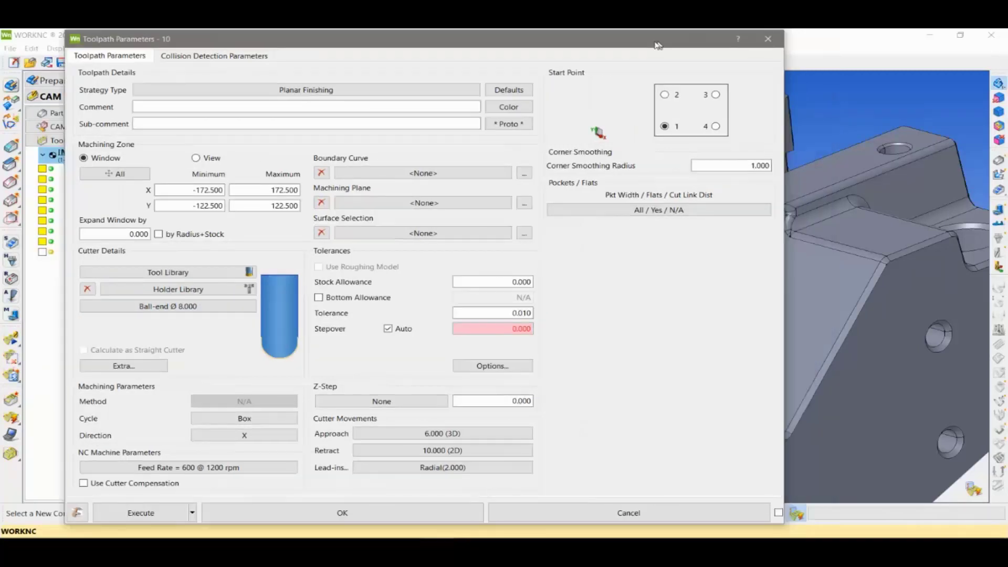
pyautogui.click(347, 517)
pyautogui.click(551, 355)
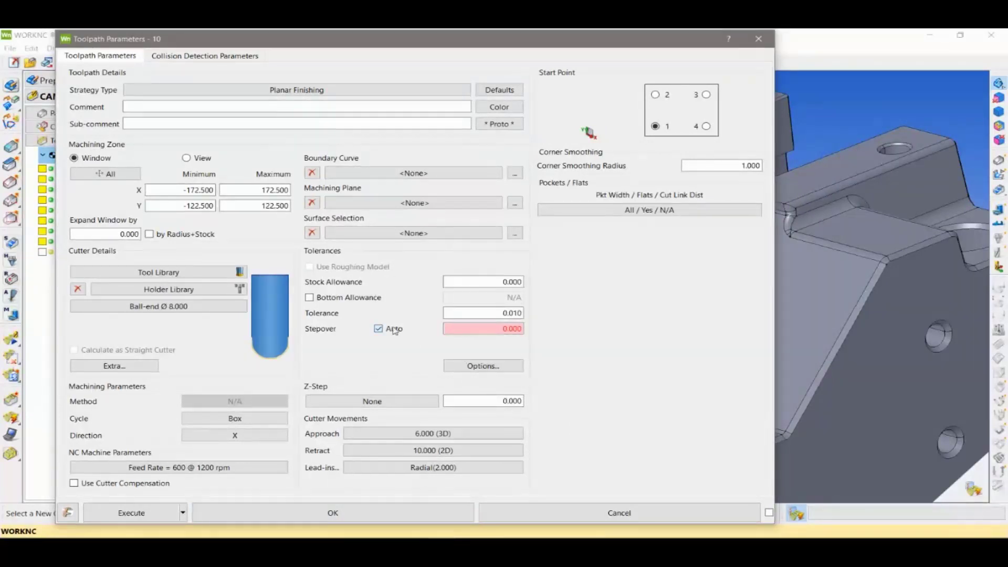
pyautogui.click(360, 515)
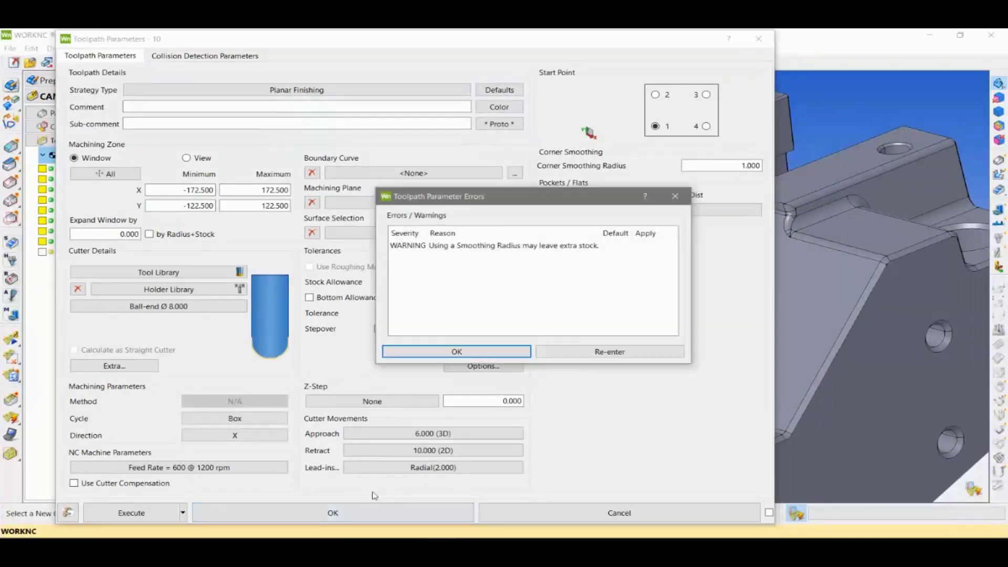
pyautogui.click(505, 356)
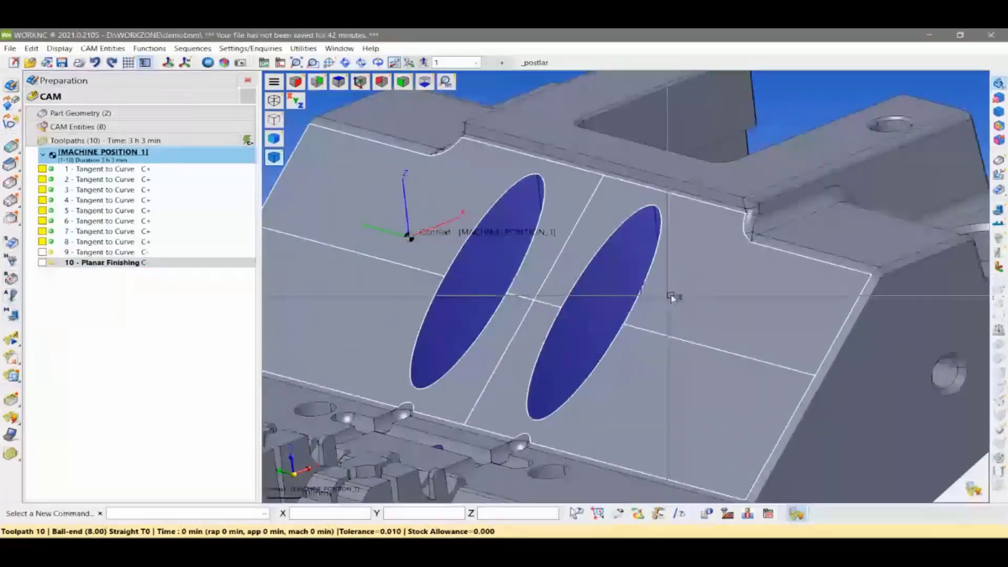
pyautogui.moveTo(720, 288); pyautogui.dragTo(701, 292, button='middle')
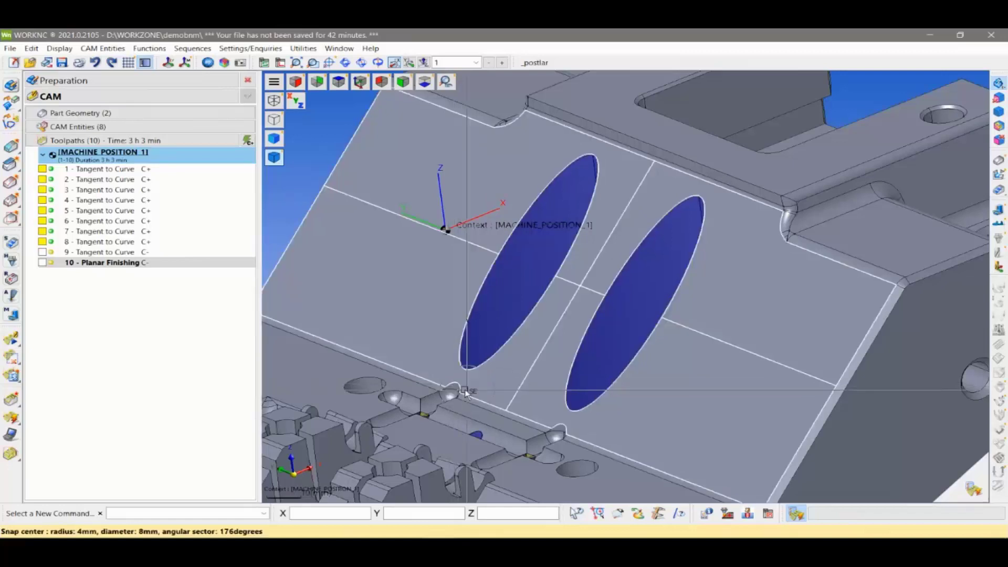
pyautogui.moveTo(512, 395); pyautogui.dragTo(533, 394, button='middle')
pyautogui.scroll(2, 533, 394)
pyautogui.scroll(2, 528, 391)
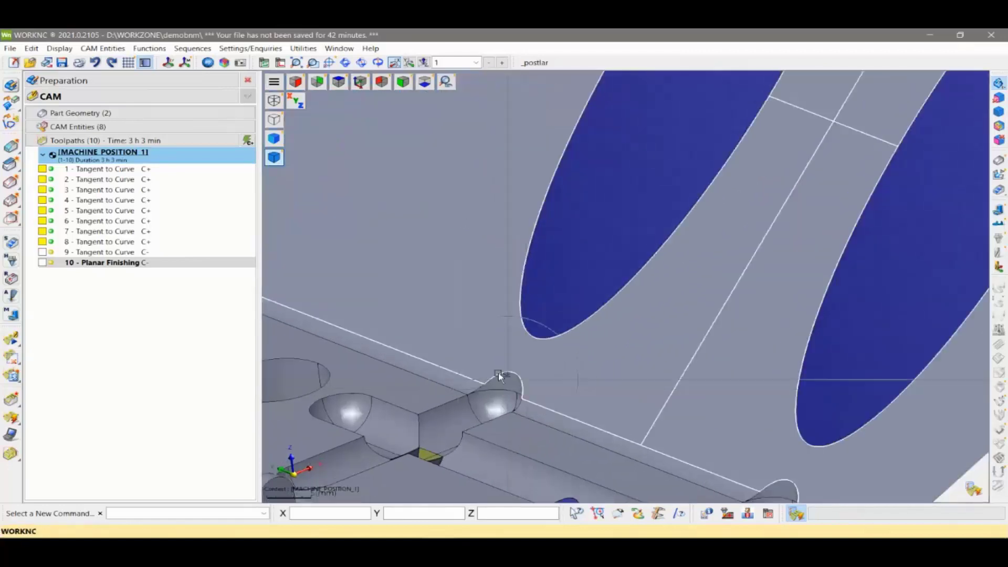
pyautogui.scroll(-2, 552, 354)
pyautogui.scroll(-1, 574, 350)
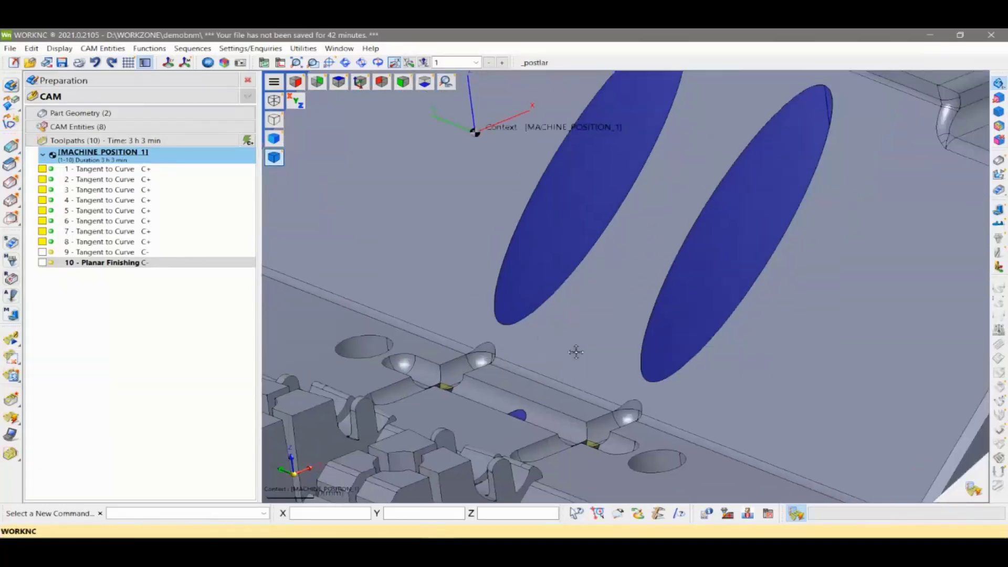
pyautogui.scroll(-2, 535, 358)
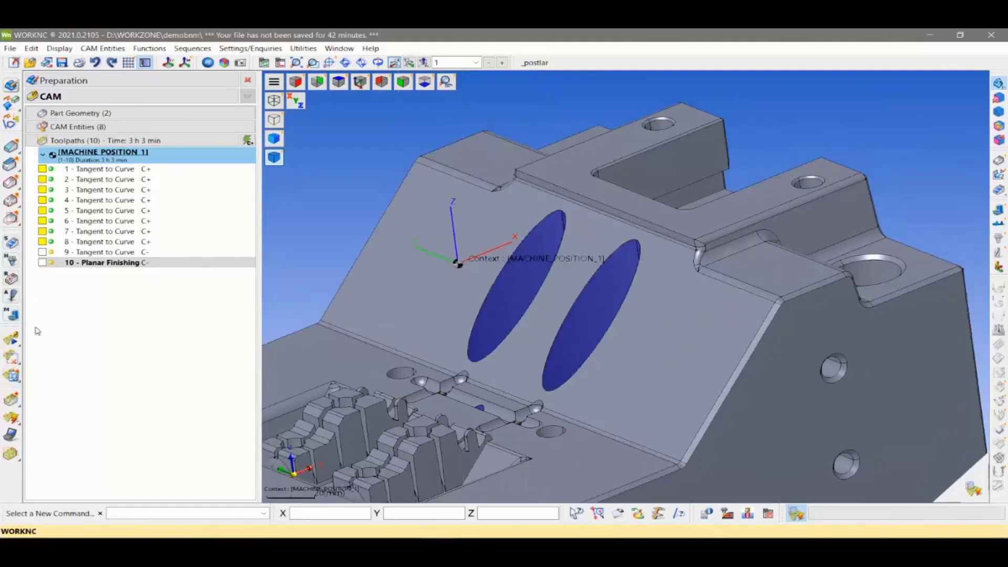
# Run All Complementary Surfaces on the inclined face, excluding hole patches and keeping both notch patches
pyautogui.click(15, 86)
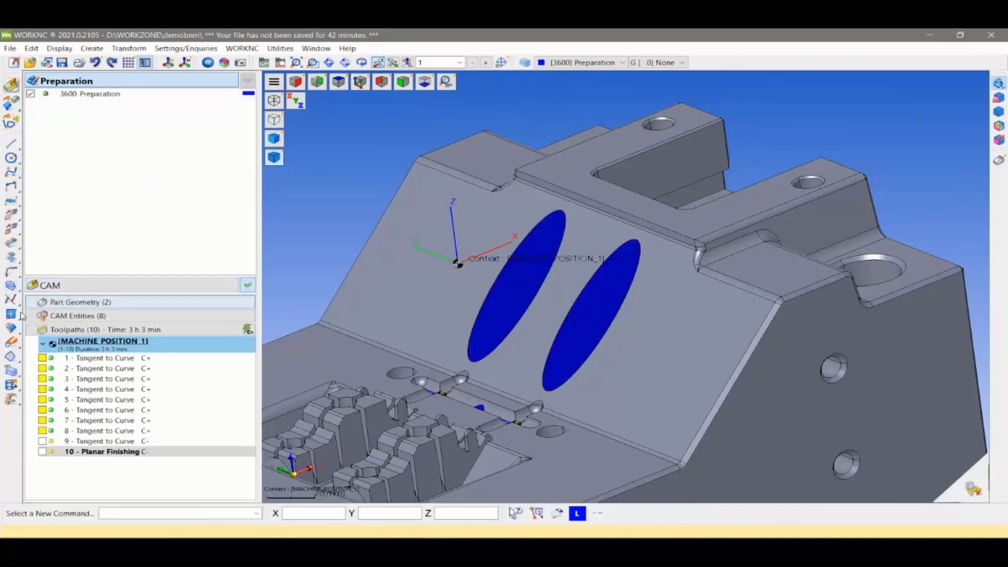
pyautogui.click(12, 328)
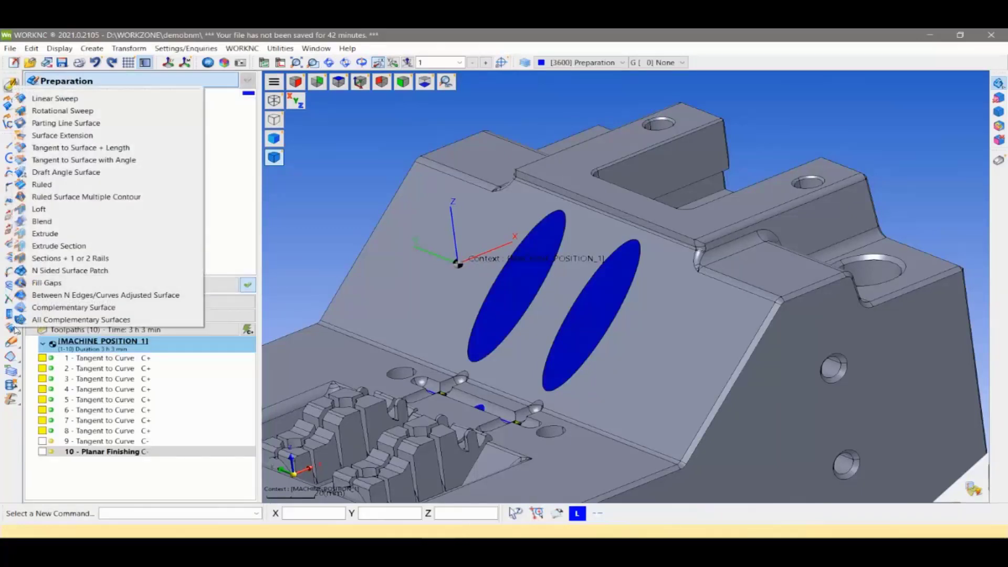
pyautogui.click(74, 320)
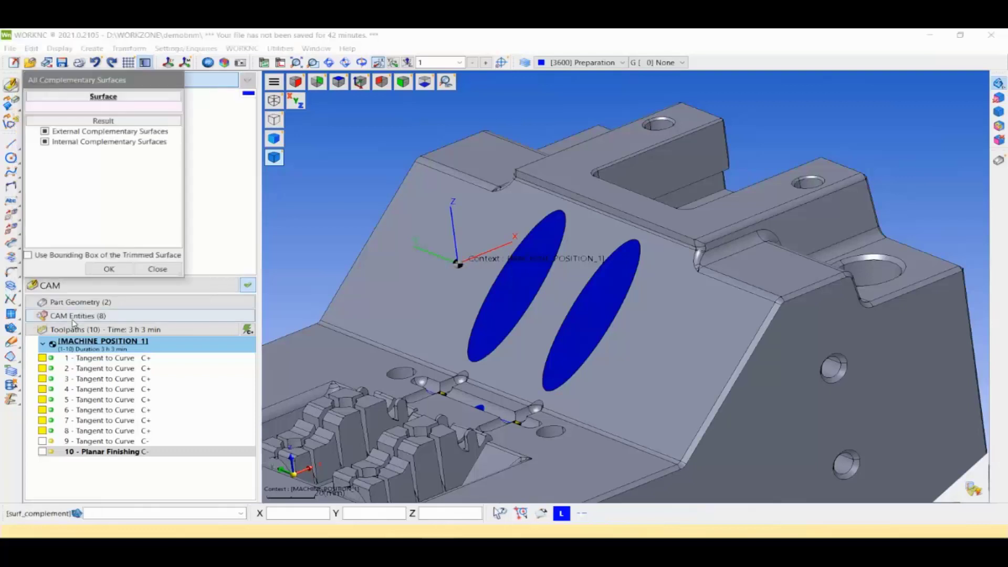
pyautogui.click(643, 341)
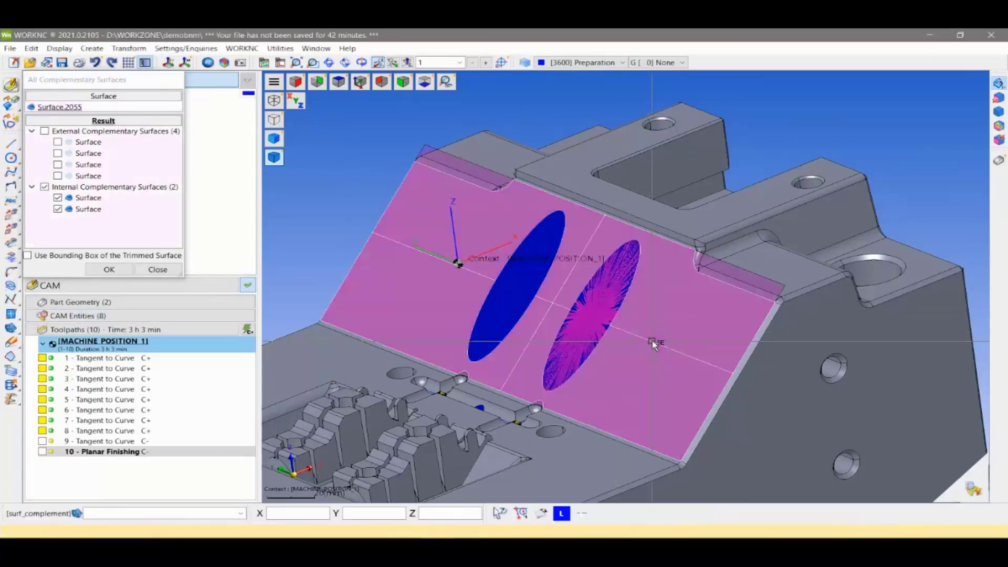
pyautogui.click(522, 286)
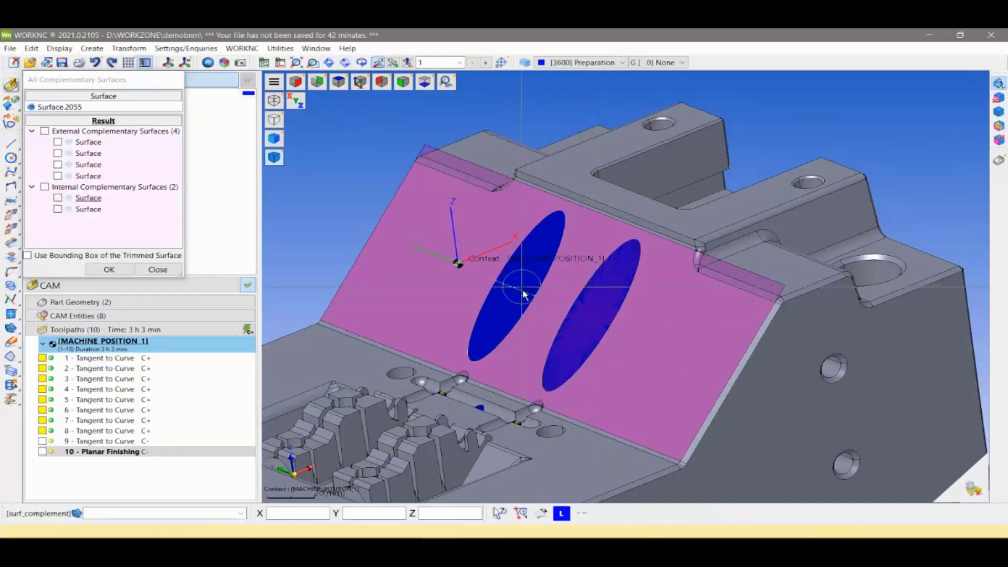
pyautogui.click(535, 404)
pyautogui.click(466, 377)
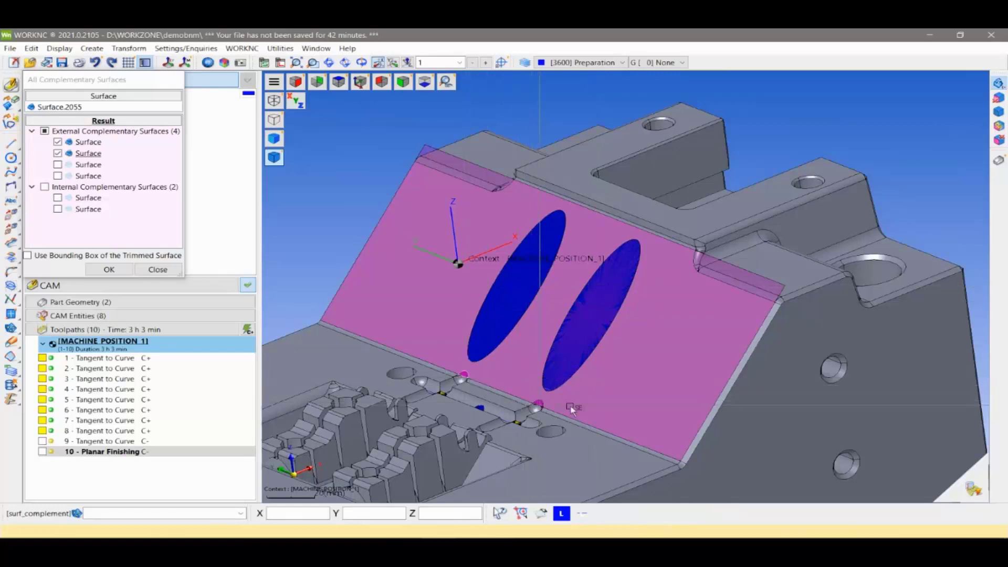
# Create the two notch complementary surfaces and inspect them along the lower edge
pyautogui.scroll(1, 499, 383)
pyautogui.scroll(2, 525, 383)
pyautogui.scroll(1, 570, 381)
pyautogui.moveTo(570, 380); pyautogui.dragTo(627, 365, button='middle')
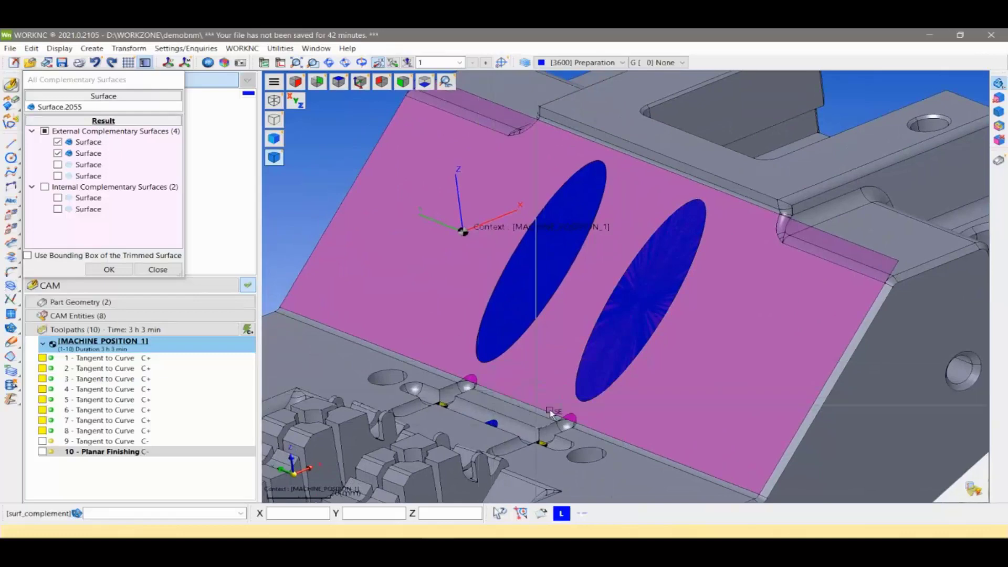
pyautogui.click(118, 269)
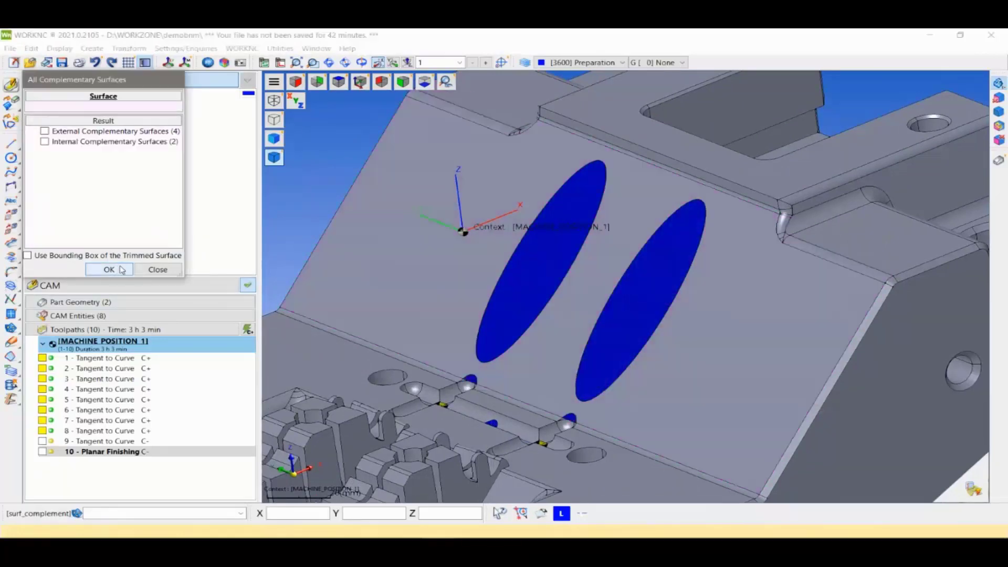
pyautogui.scroll(1, 420, 335)
pyautogui.scroll(2, 533, 385)
pyautogui.scroll(2, 533, 385)
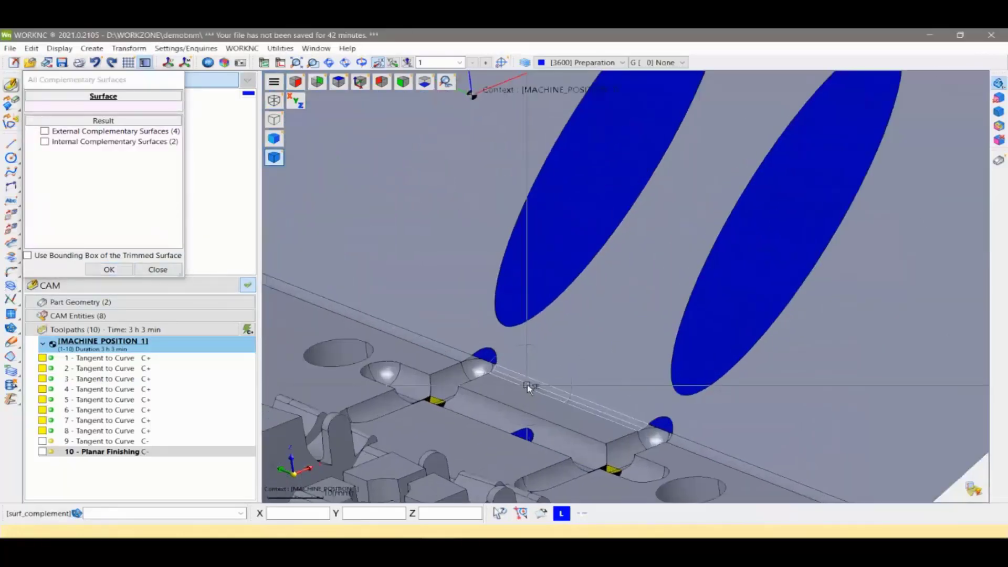
pyautogui.scroll(2, 531, 387)
pyautogui.moveTo(496, 346); pyautogui.dragTo(509, 362, button='middle')
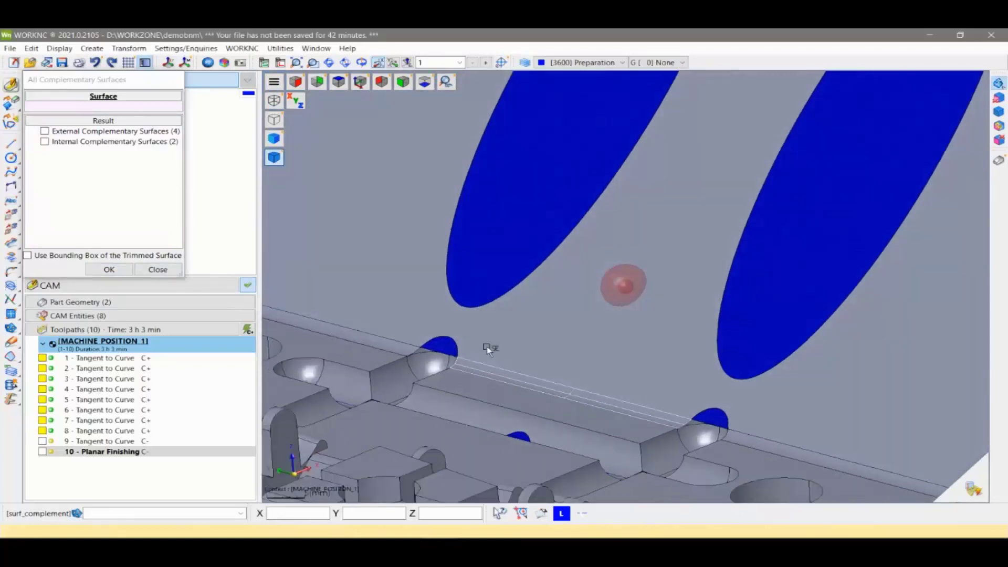
pyautogui.click(126, 277)
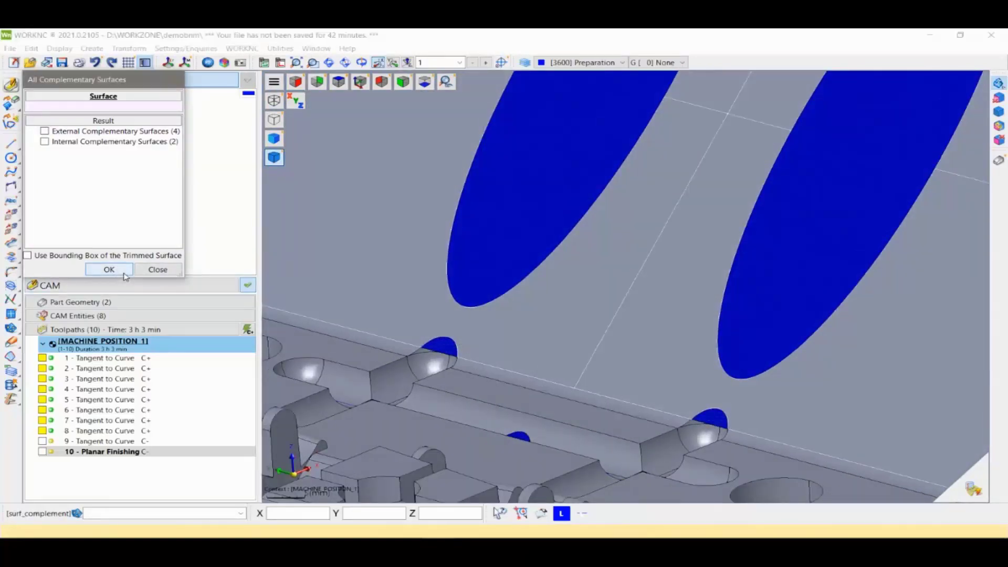
# Add both small slot cap faces as optional geometry def_geom_1 and confirm Part Geometry
pyautogui.click(144, 272)
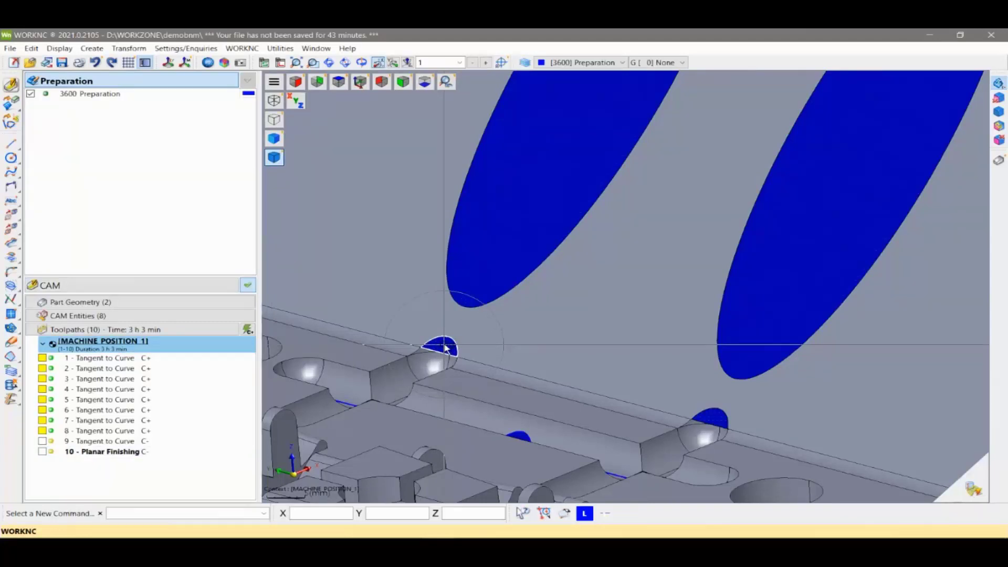
pyautogui.rightClick(446, 348)
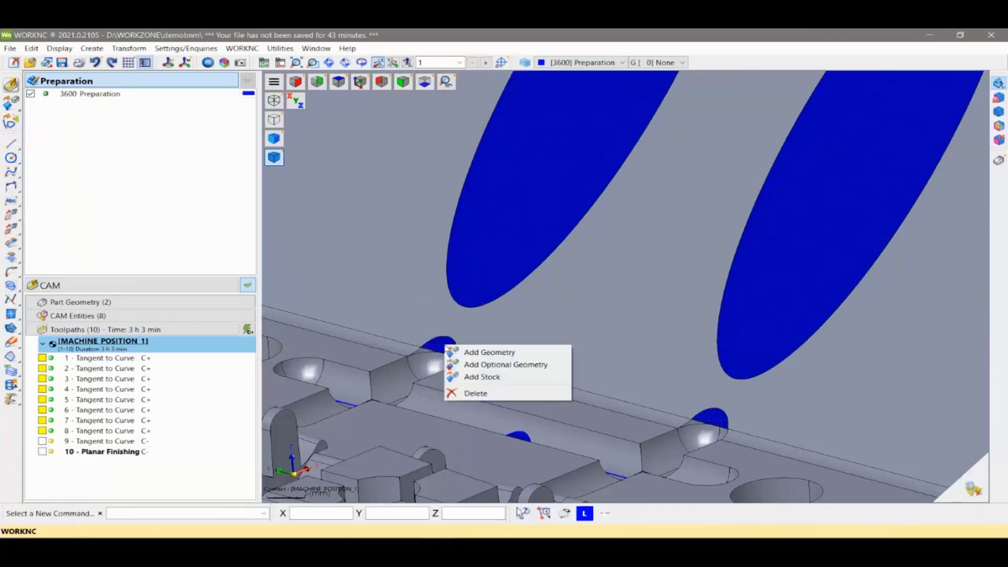
pyautogui.click(479, 366)
pyautogui.moveTo(737, 405); pyautogui.dragTo(672, 382, button='middle')
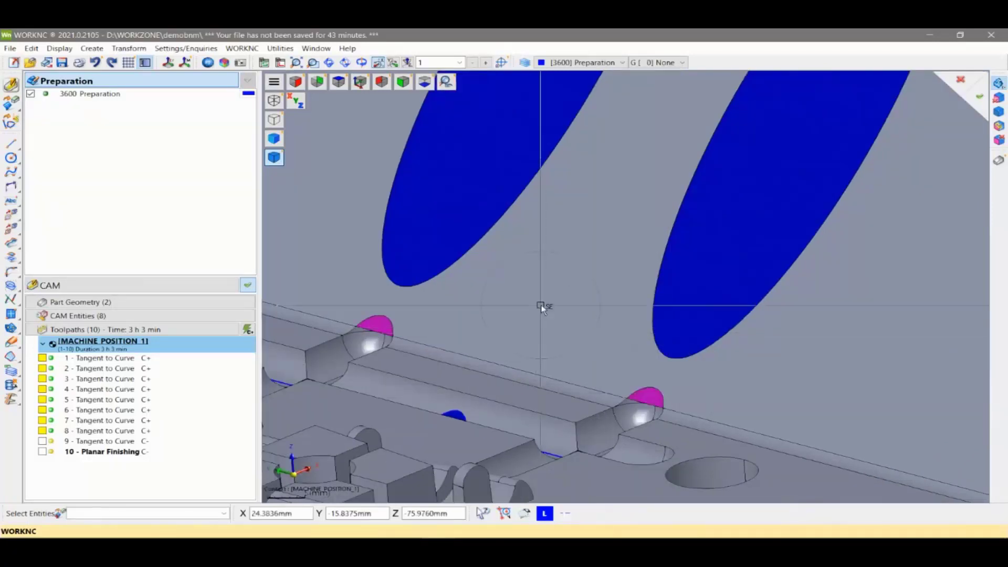
pyautogui.middleClick(541, 305)
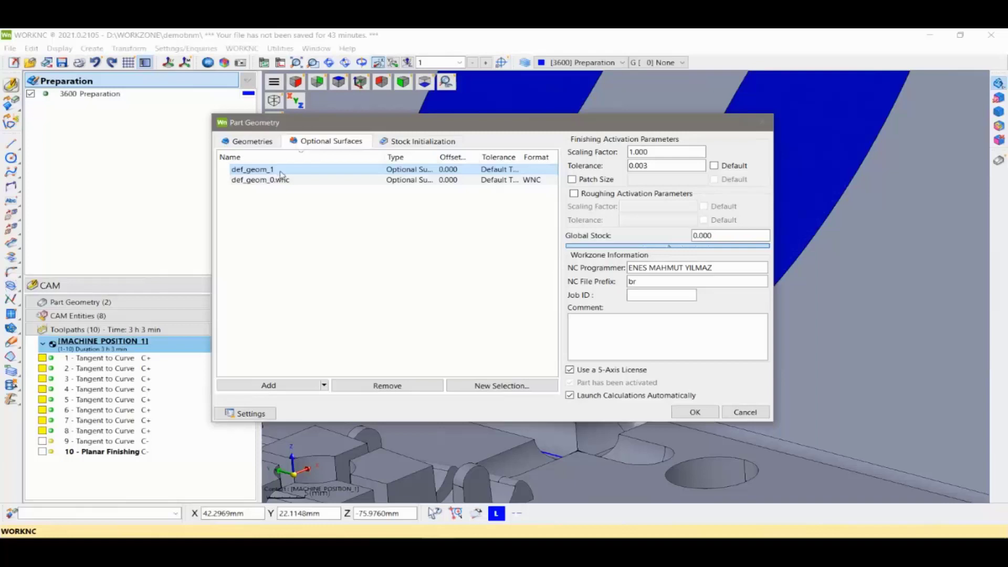
pyautogui.click(738, 412)
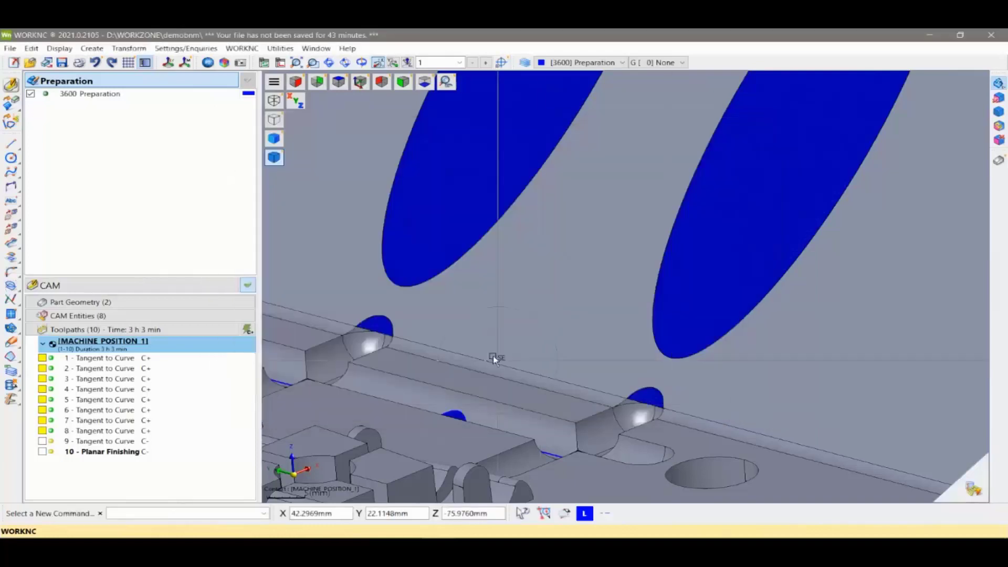
# Zoom in on the inclined face and add the left ellipse as optional geometry
pyautogui.scroll(2, 496, 352)
pyautogui.scroll(2, 504, 341)
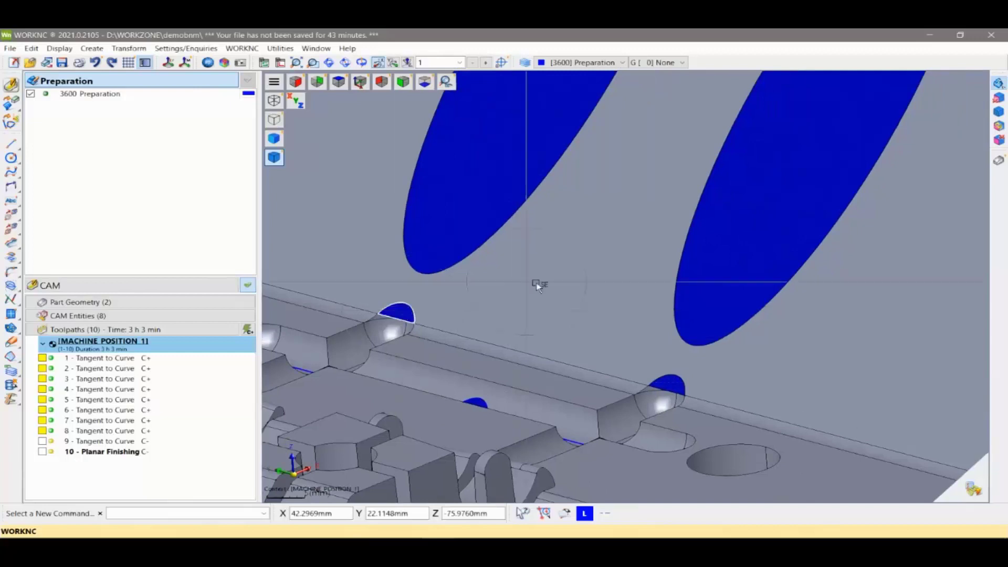
pyautogui.scroll(-3, 531, 297)
pyautogui.moveTo(532, 305); pyautogui.dragTo(612, 284, button='middle')
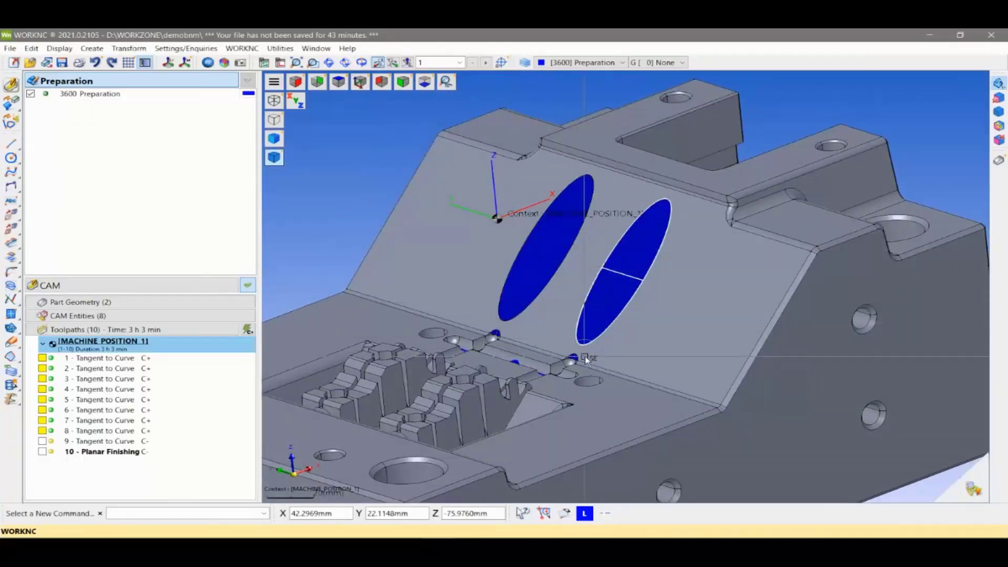
pyautogui.scroll(2, 555, 348)
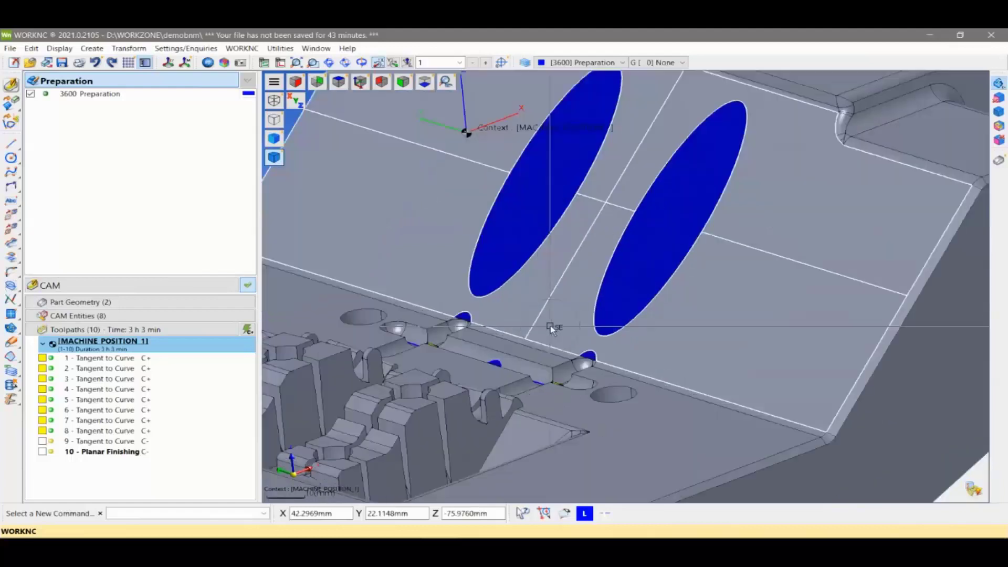
pyautogui.scroll(2, 562, 342)
pyautogui.scroll(1, 569, 337)
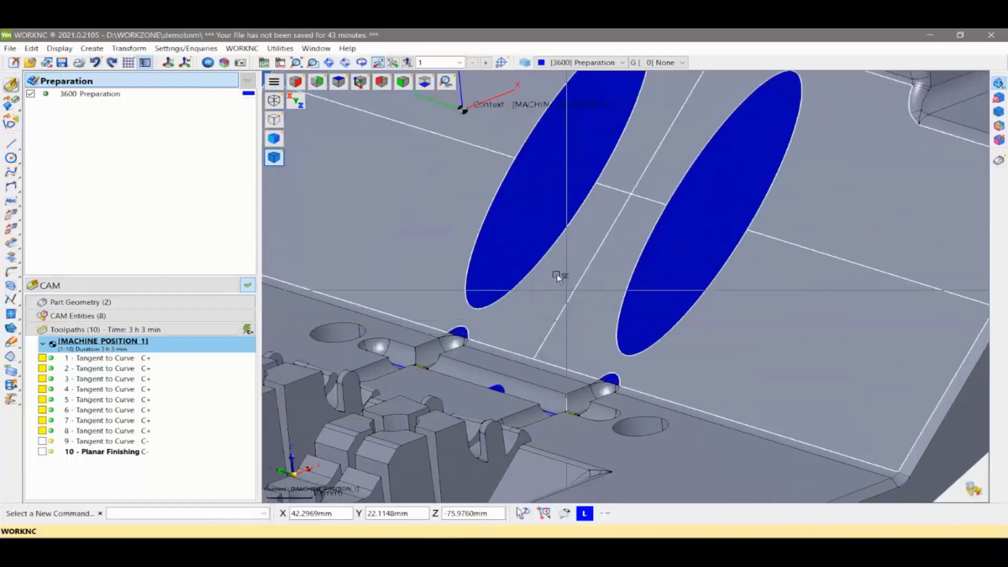
pyautogui.rightClick(528, 237)
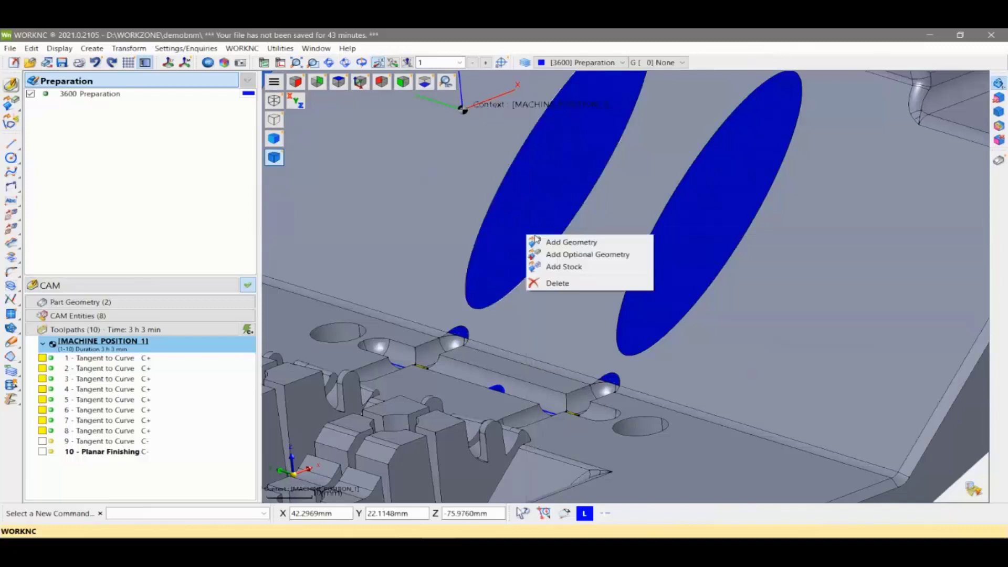
pyautogui.click(549, 254)
# Pick both halves of the right ellipse, then view the whole inclined face
pyautogui.click(673, 264)
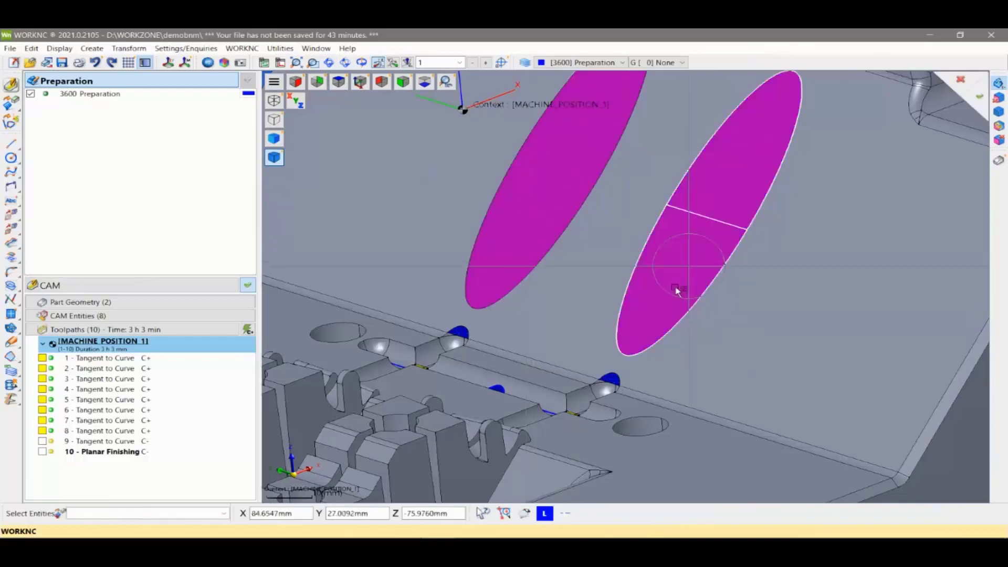
pyautogui.click(609, 379)
pyautogui.scroll(-2, 475, 335)
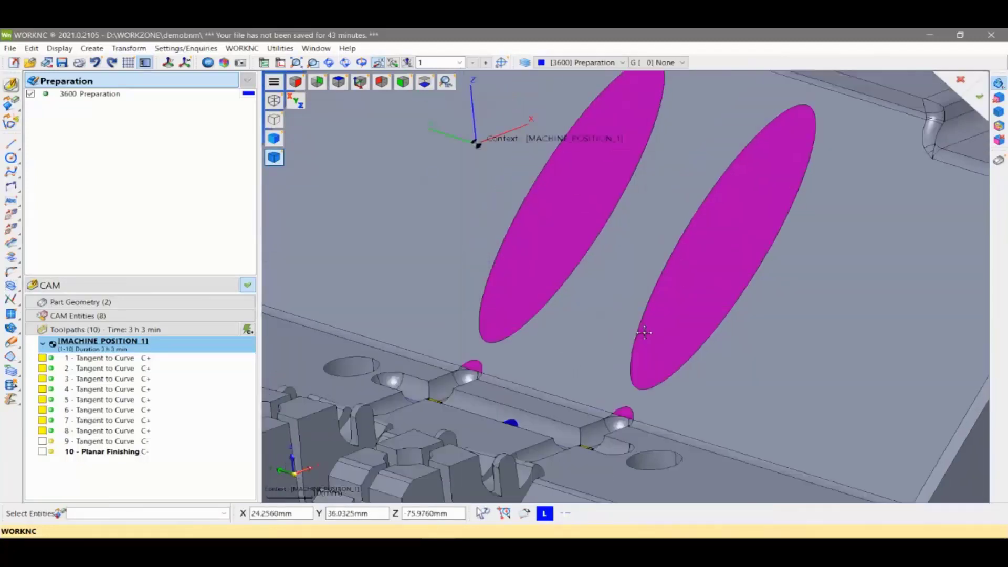
pyautogui.scroll(-2, 603, 322)
pyautogui.moveTo(603, 322)
pyautogui.mouseDown(button='middle')
pyautogui.moveTo(592, 297)
pyautogui.moveTo(612, 299)
pyautogui.moveTo(642, 326)
pyautogui.mouseUp(button='middle')
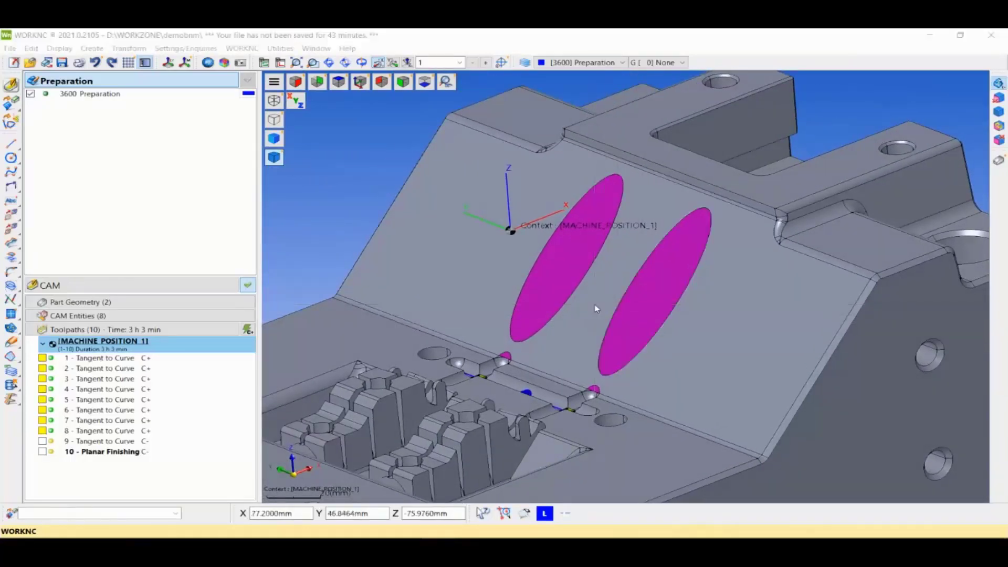
# Rename the def_geom_1 optional geometry to planar in Part Geometry
pyautogui.doubleClick(74, 302)
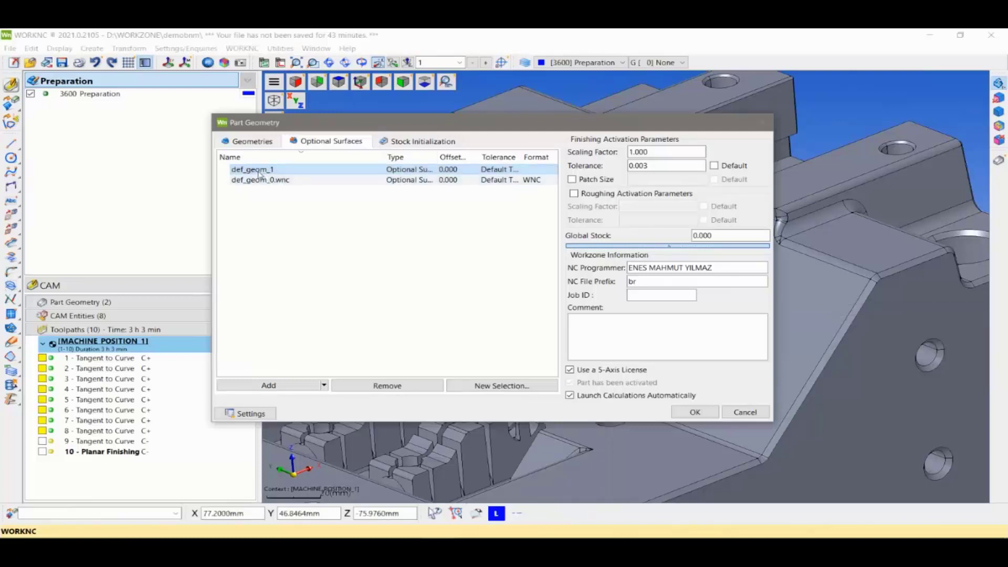
pyautogui.rightClick(260, 174)
pyautogui.click(315, 179)
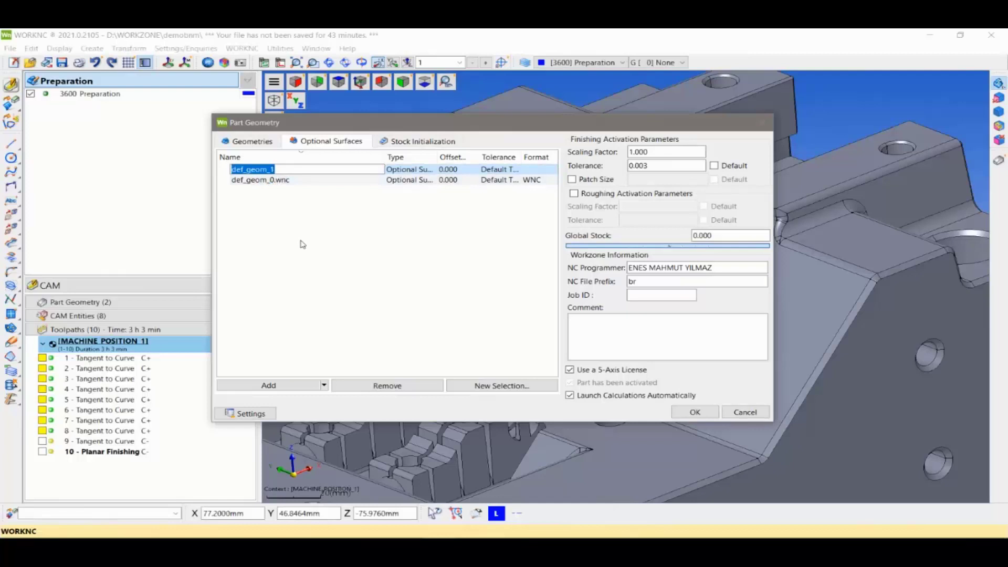
pyautogui.write('planar')
pyautogui.click(302, 247)
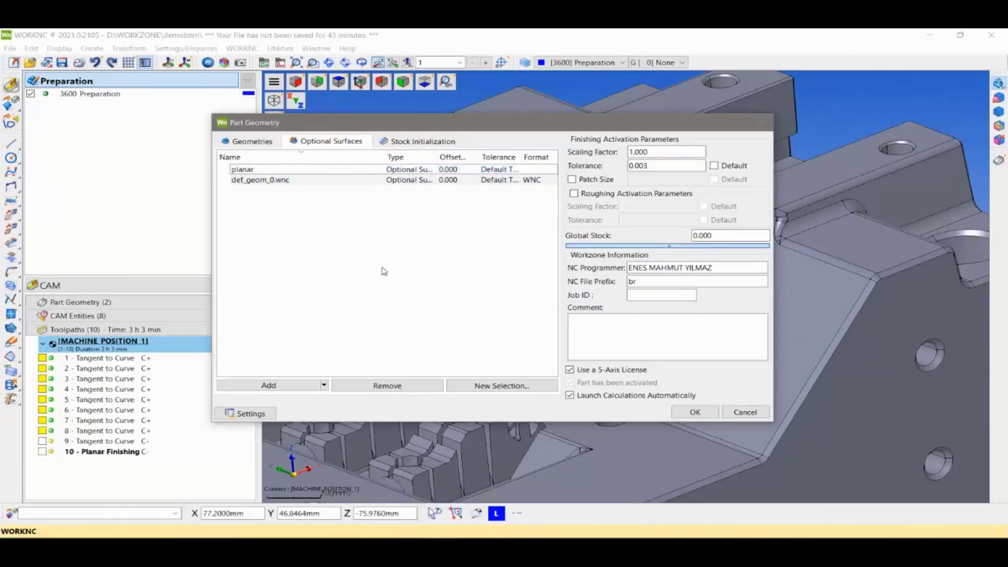
# Apply Part Geometry, accept the warnings and keep the current surface orientation
pyautogui.click(692, 415)
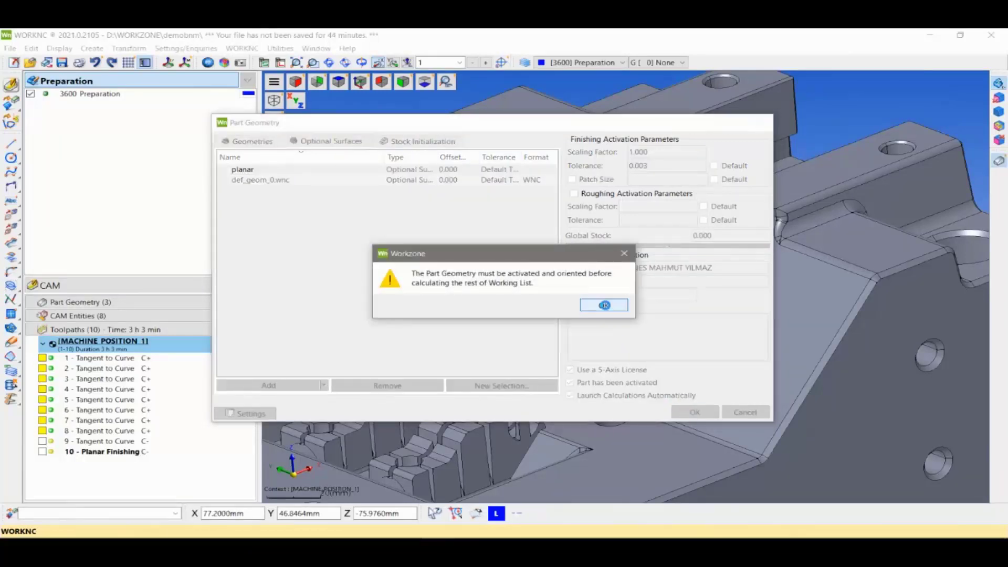
pyautogui.click(605, 306)
pyautogui.click(571, 302)
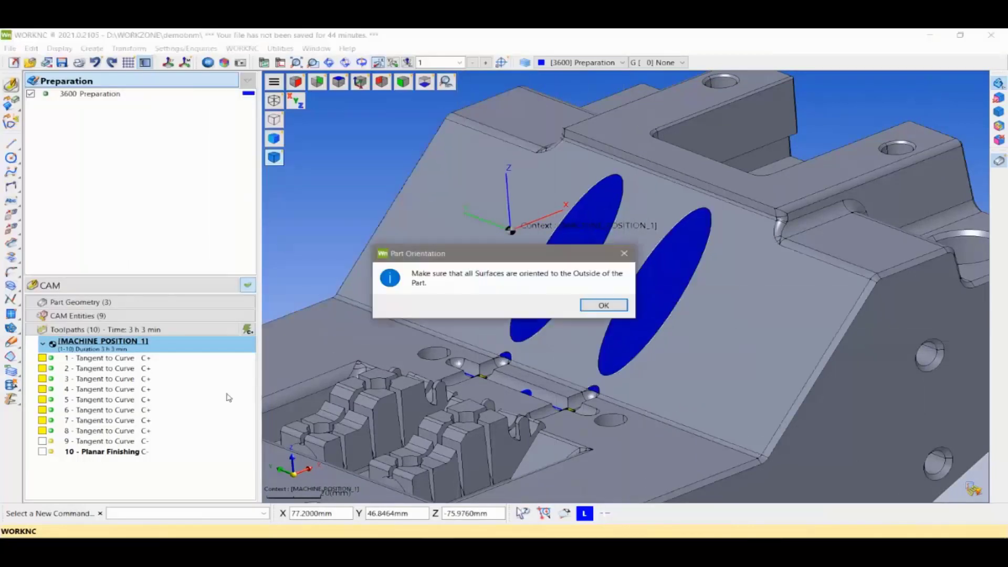
pyautogui.click(588, 306)
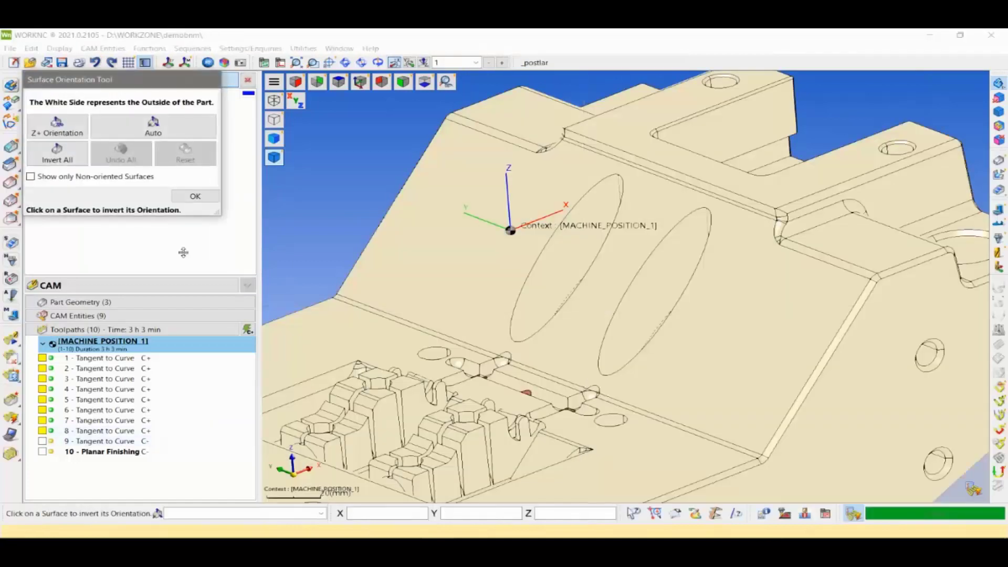
pyautogui.click(194, 195)
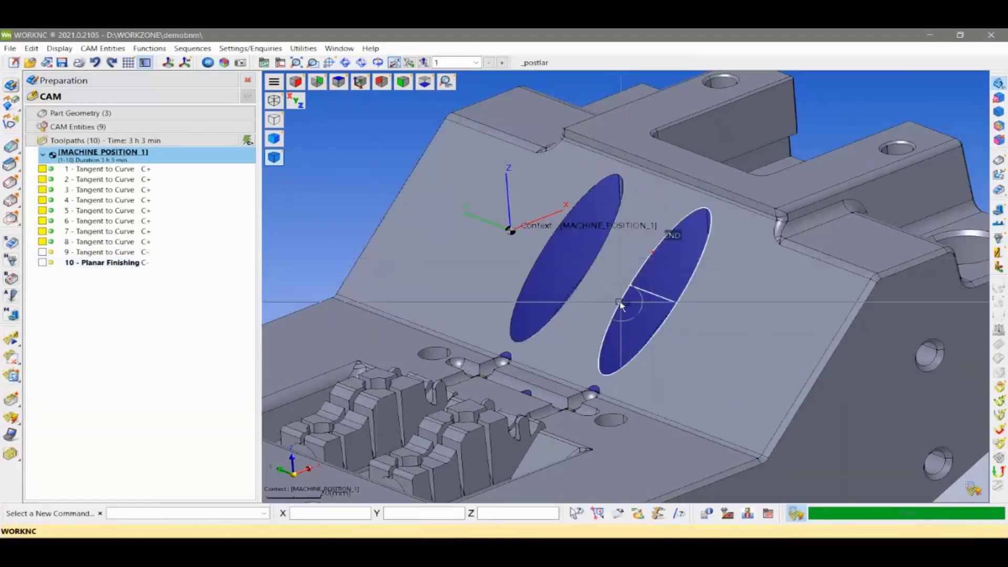
pyautogui.moveTo(621, 304)
pyautogui.mouseDown(button='middle')
pyautogui.moveTo(753, 294)
pyautogui.moveTo(611, 314)
pyautogui.mouseUp(button='middle')
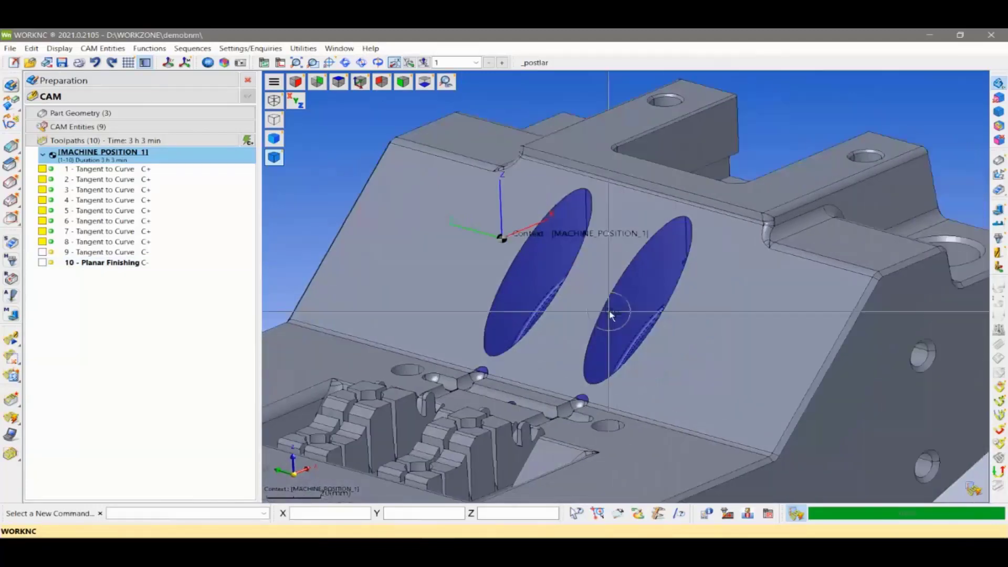
pyautogui.moveTo(556, 338); pyautogui.dragTo(536, 338, button='middle')
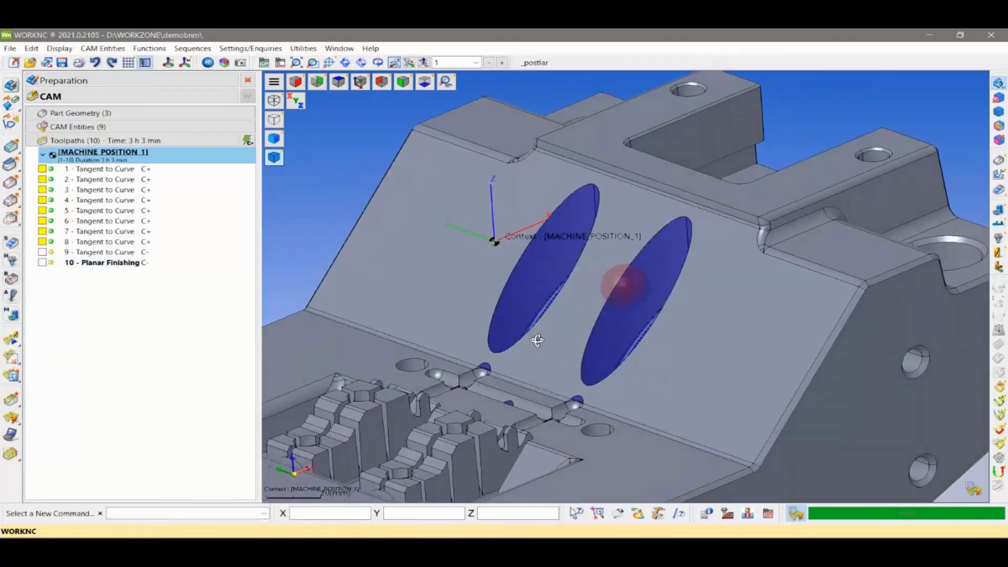
# Reopen toolpath 10 Planar Finishing and set its cycle to Lace at 45° from X
pyautogui.doubleClick(116, 265)
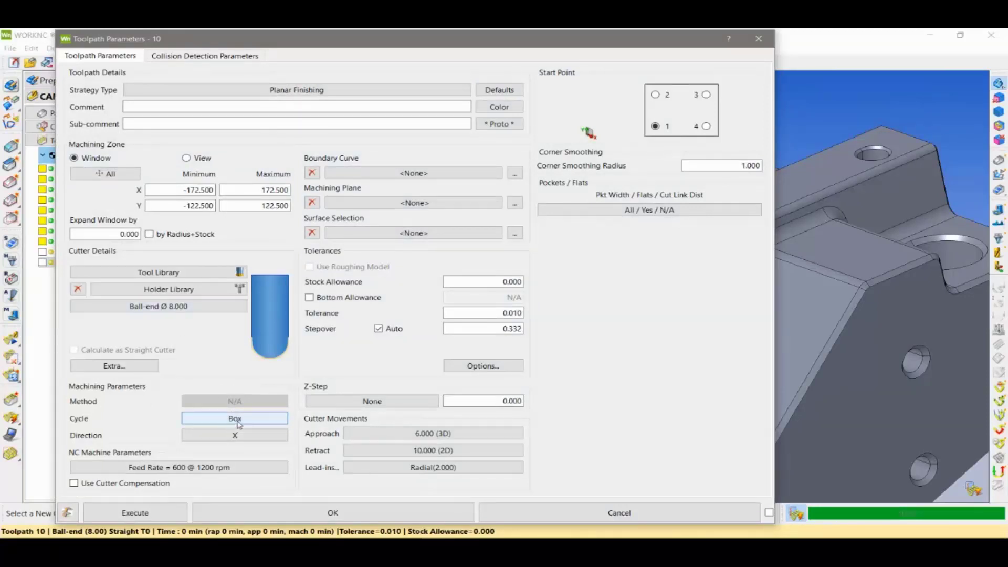
pyautogui.click(237, 423)
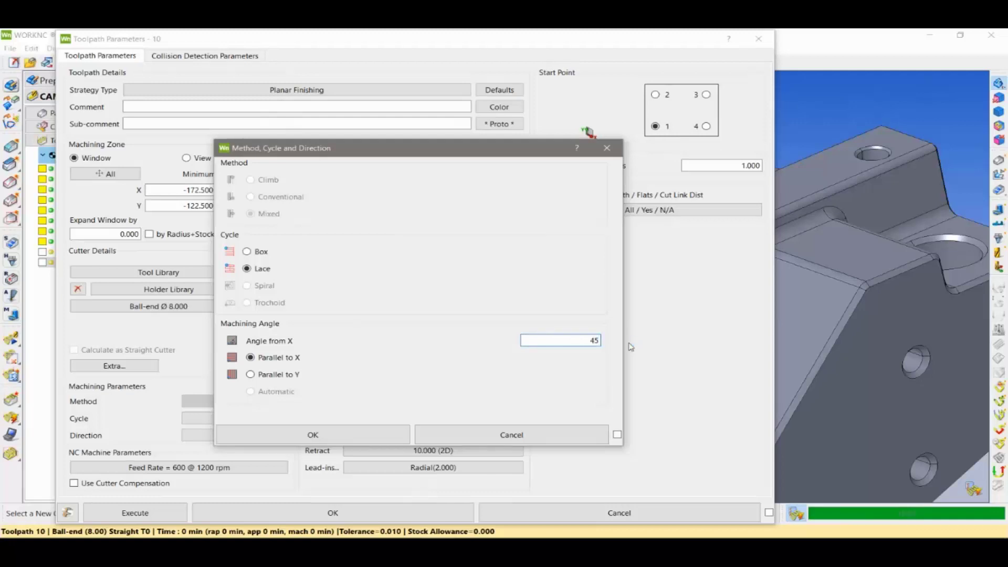
pyautogui.click(405, 433)
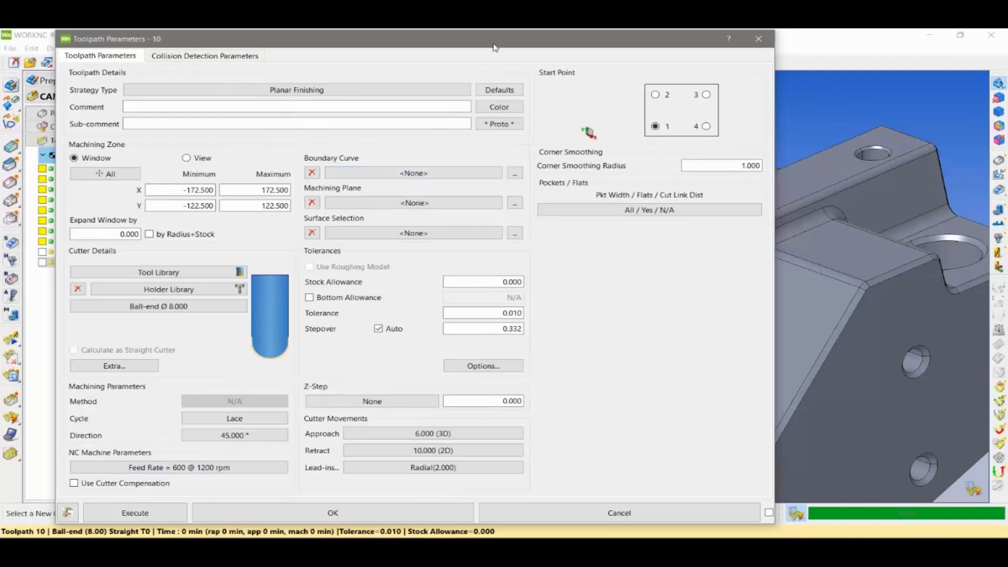
pyautogui.moveTo(496, 47)
pyautogui.mouseDown()
pyautogui.moveTo(429, 391)
pyautogui.moveTo(206, 470)
pyautogui.moveTo(423, 417)
pyautogui.moveTo(500, 221)
pyautogui.moveTo(411, 439)
pyautogui.moveTo(412, 468)
pyautogui.moveTo(367, 408)
pyautogui.moveTo(370, 231)
pyautogui.moveTo(420, 79)
pyautogui.moveTo(444, 50)
pyautogui.mouseUp()
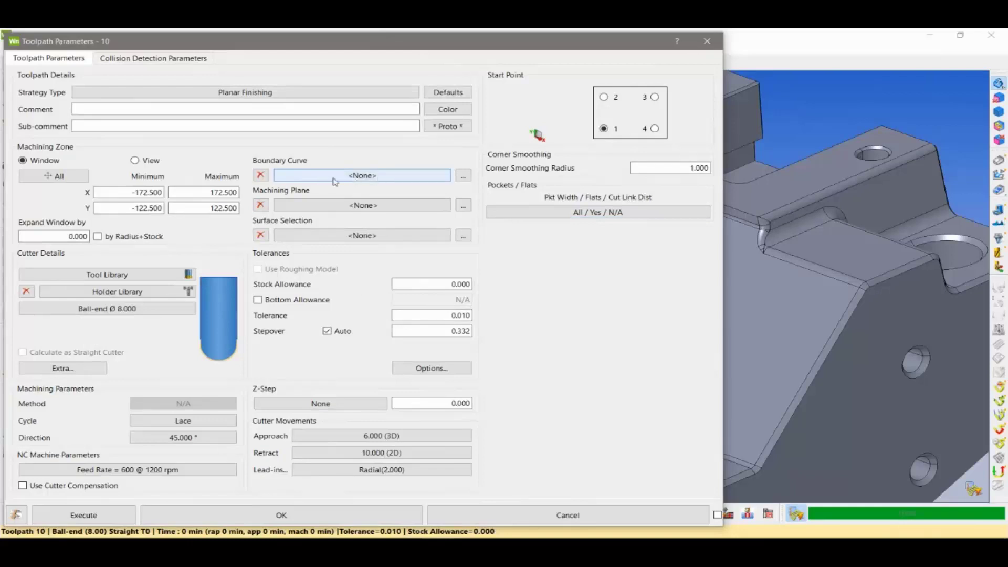
# Start a new boundary curve in the Curve Wizard from the inclined face
pyautogui.click(360, 176)
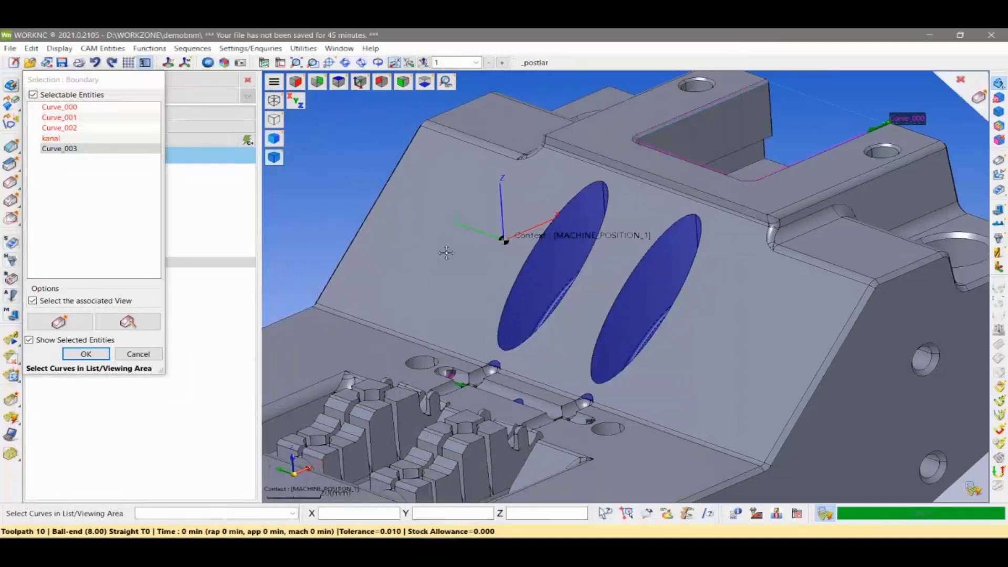
pyautogui.click(70, 324)
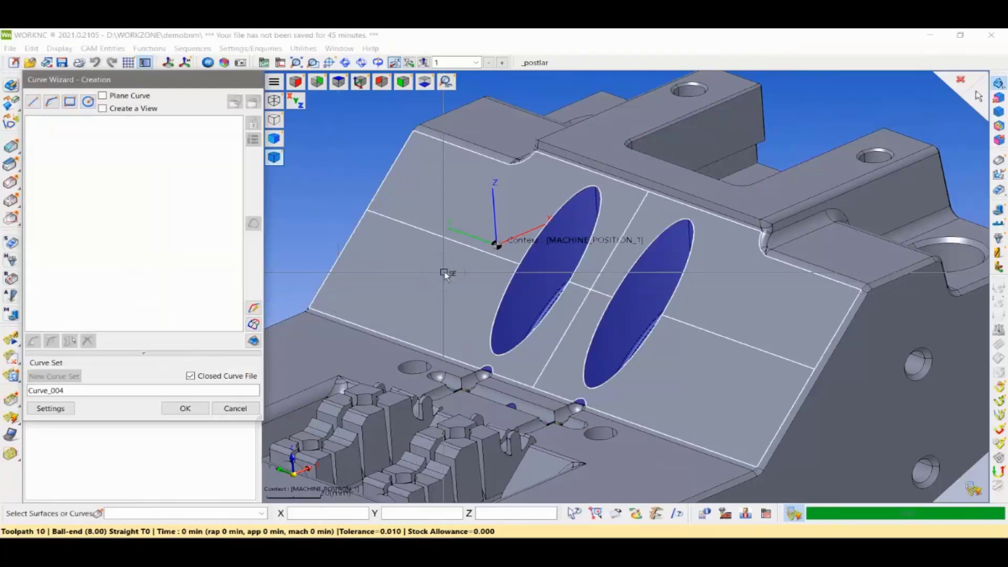
pyautogui.click(445, 274)
pyautogui.scroll(2, 462, 283)
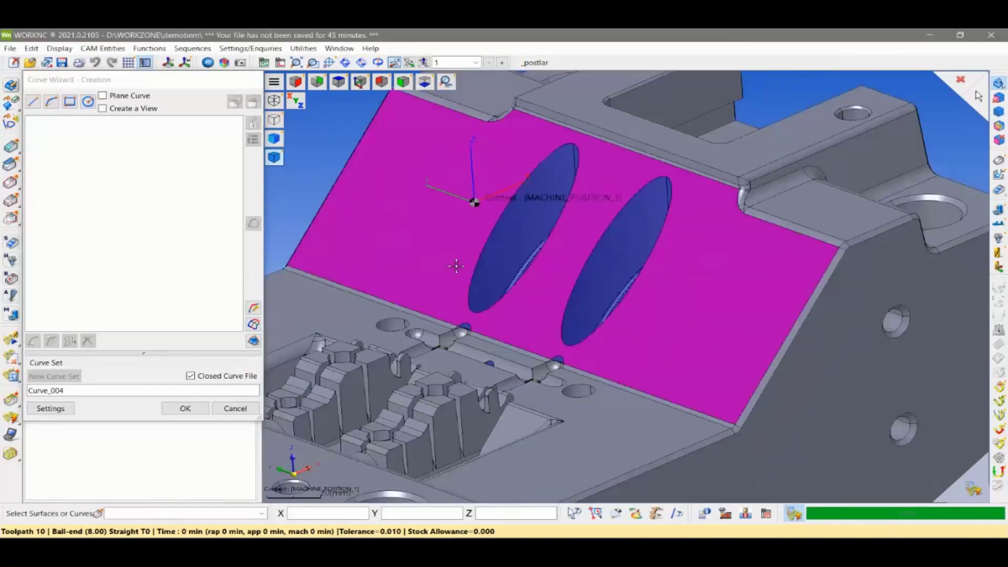
pyautogui.scroll(2, 455, 295)
pyautogui.scroll(2, 460, 315)
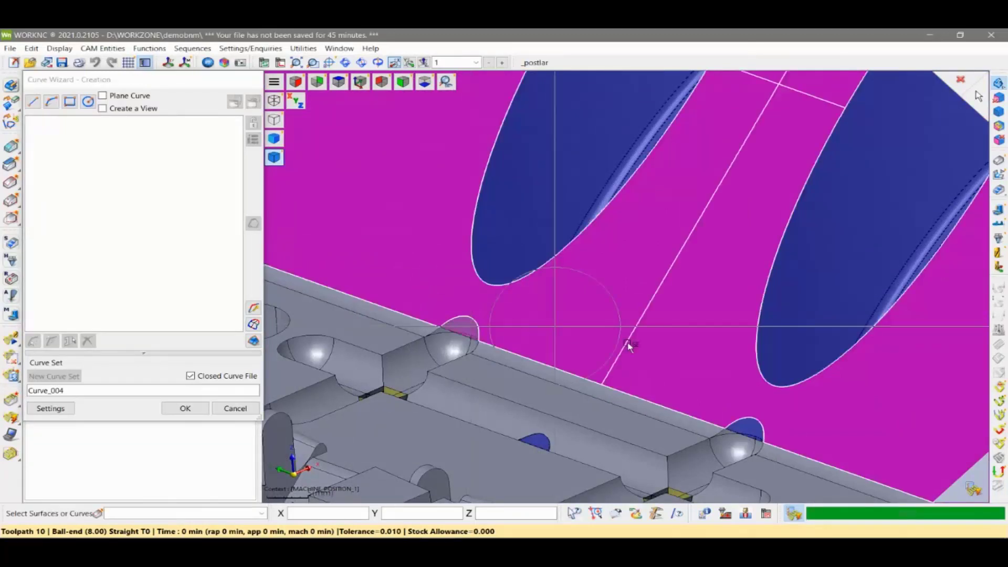
pyautogui.moveTo(637, 318); pyautogui.dragTo(670, 309, button='middle')
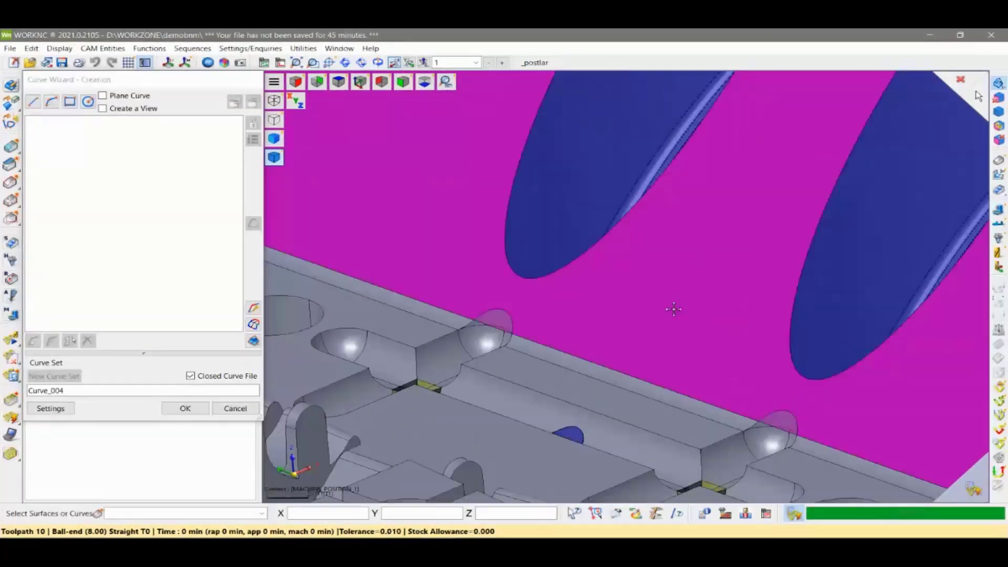
pyautogui.scroll(-3, 688, 258)
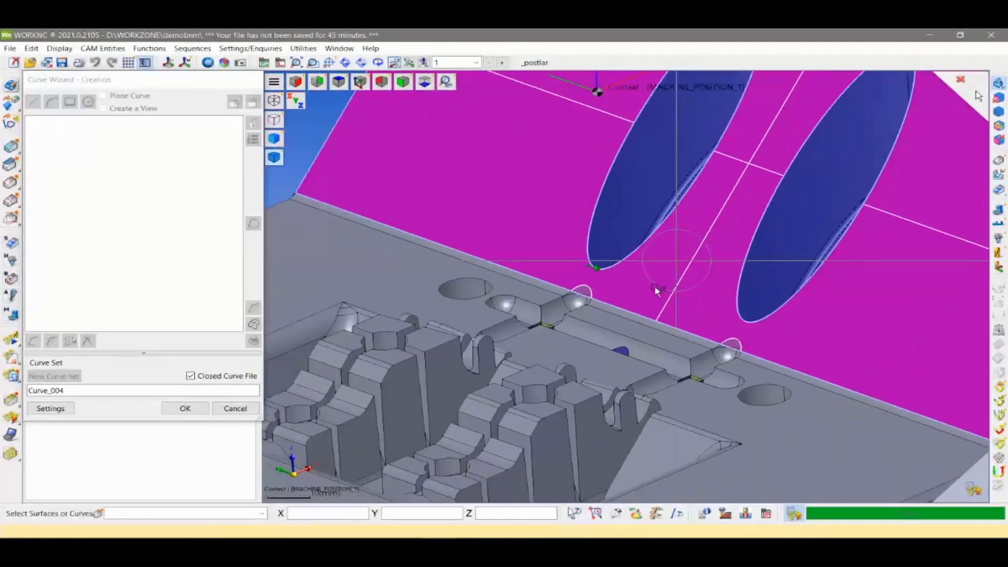
pyautogui.scroll(-3, 599, 302)
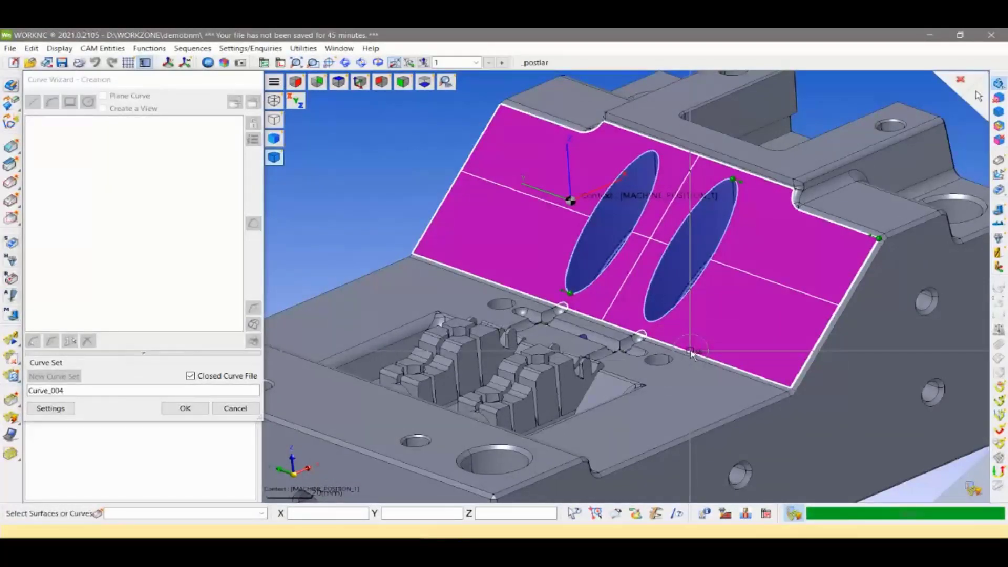
# Capture the inclined face's closed outline as Curve_004 and use it as boundary
pyautogui.click(682, 336)
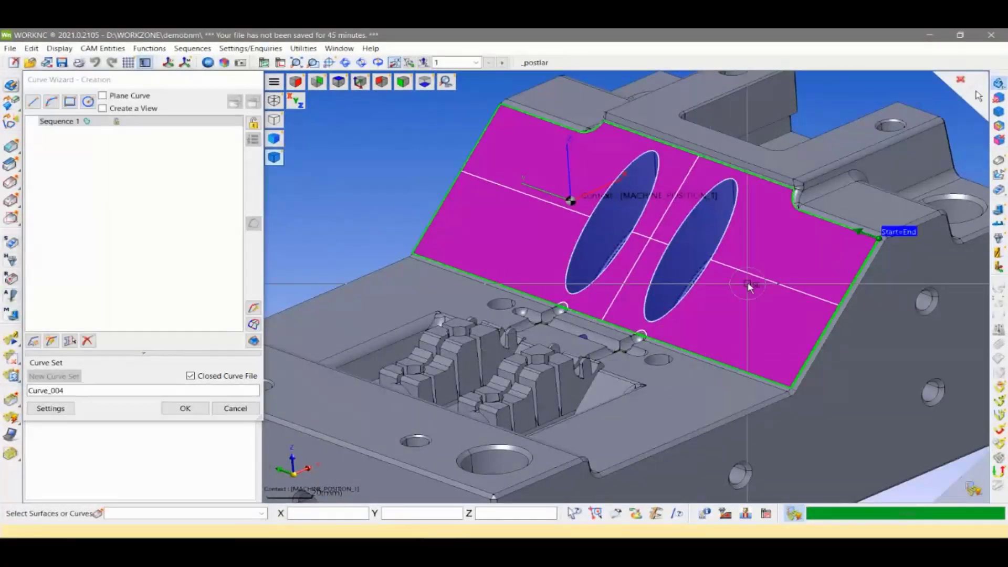
pyautogui.moveTo(677, 330); pyautogui.dragTo(617, 336, button='middle')
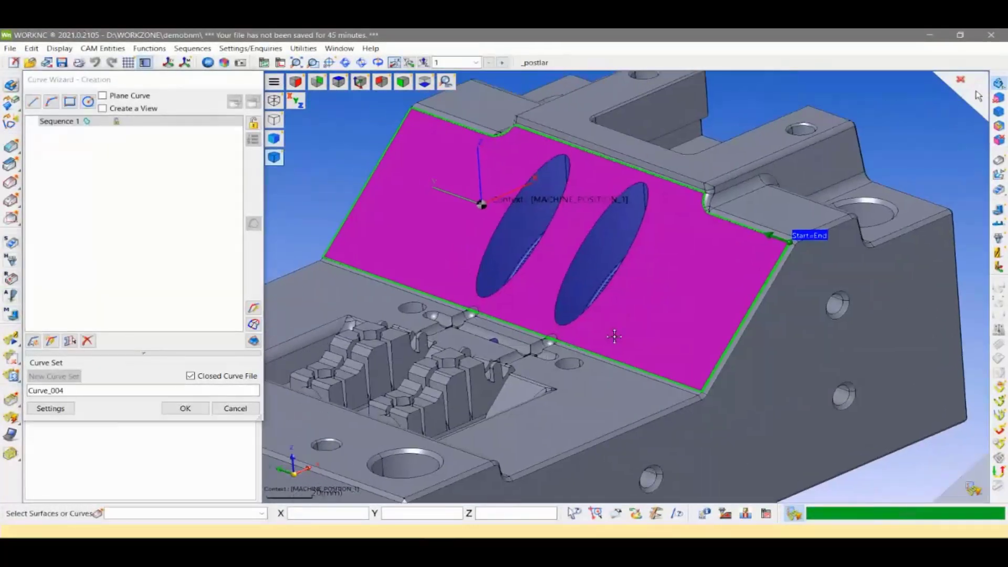
pyautogui.scroll(2, 617, 336)
pyautogui.moveTo(590, 333); pyautogui.dragTo(652, 354, button='middle')
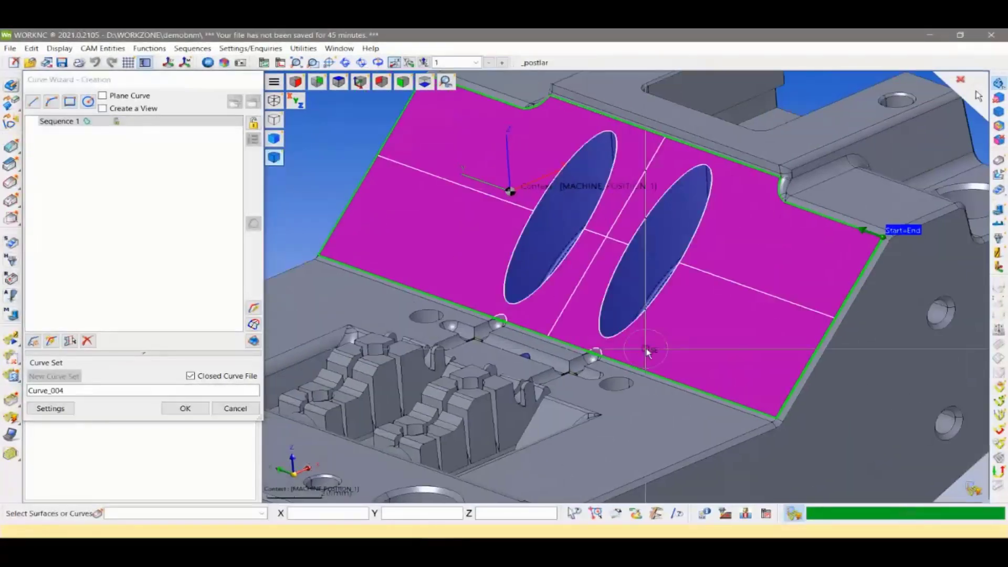
pyautogui.scroll(-1, 576, 364)
pyautogui.moveTo(576, 365); pyautogui.dragTo(323, 436, button='middle')
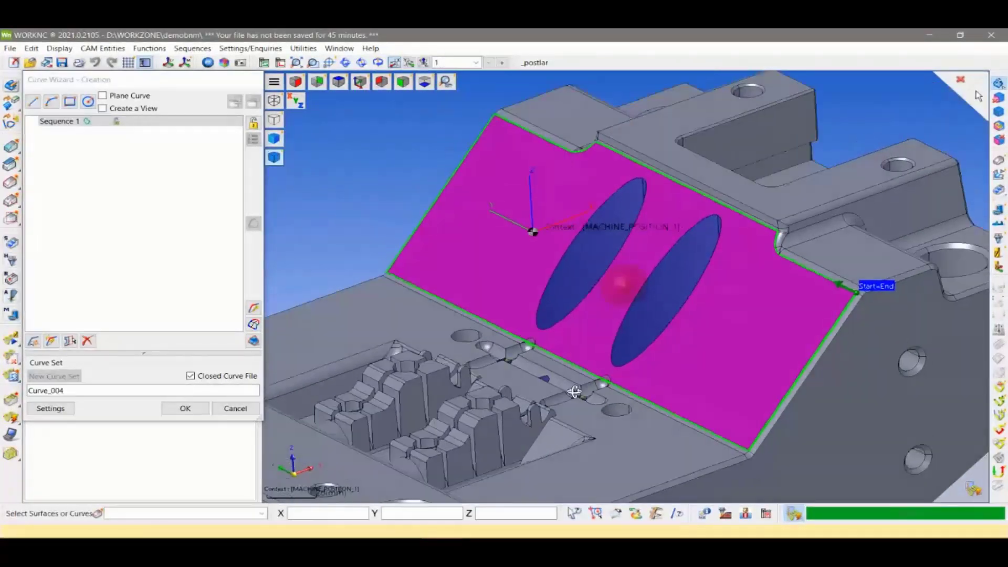
pyautogui.click(186, 409)
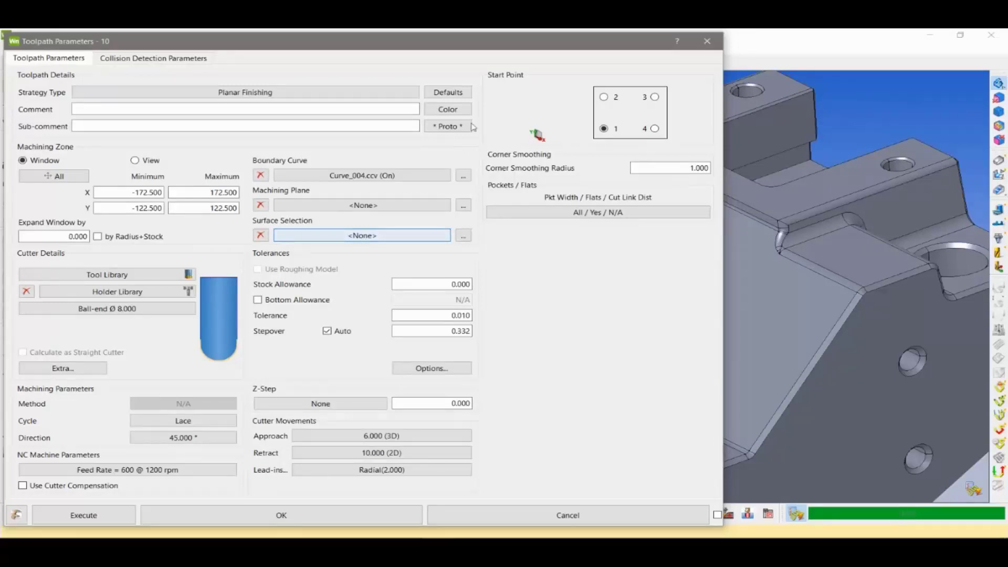
# Bring up toolpath 10's Surface Selection panel, with Curve_004 outlining the inclined face
pyautogui.click(362, 235)
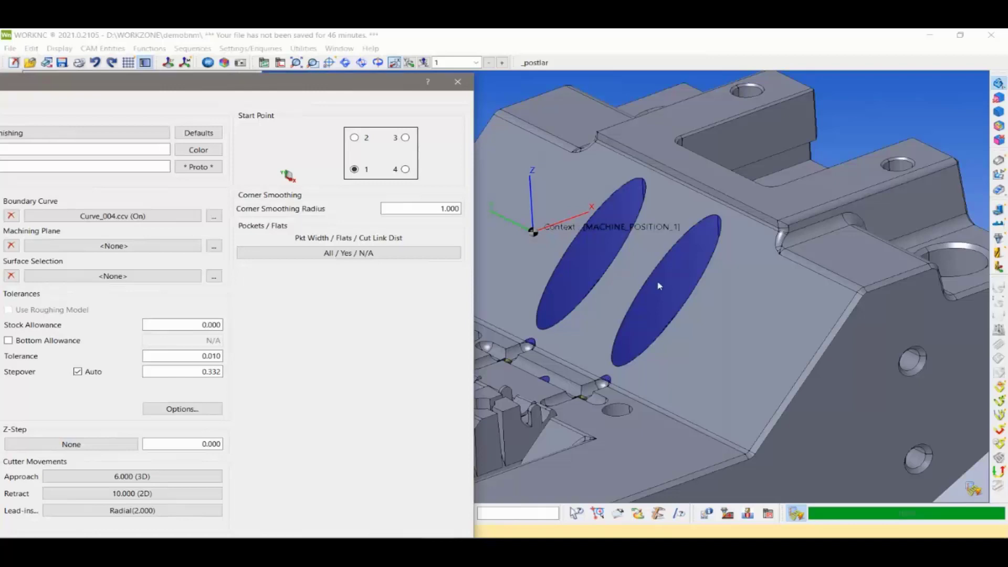
pyautogui.moveTo(327, 87); pyautogui.dragTo(420, 47)
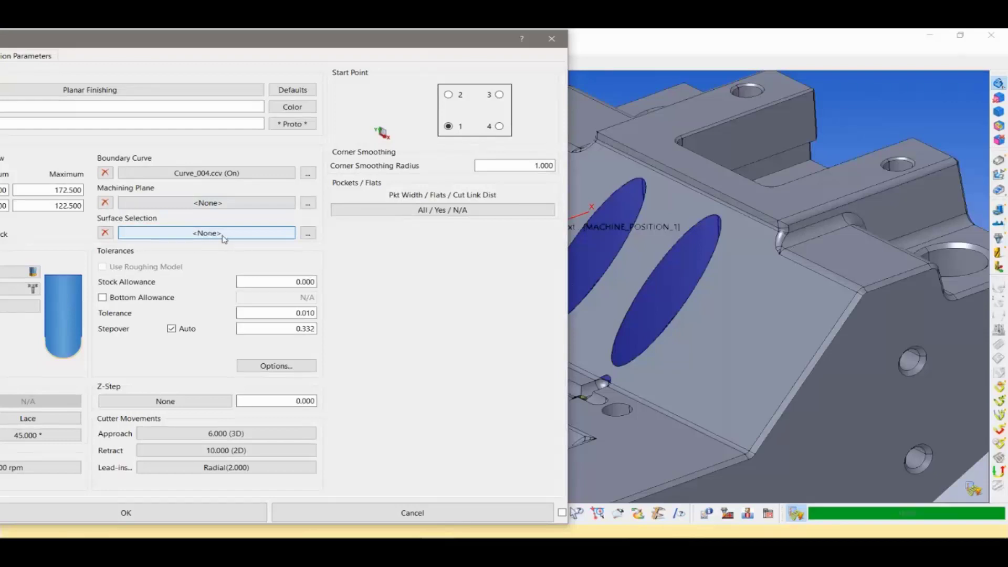
pyautogui.click(225, 234)
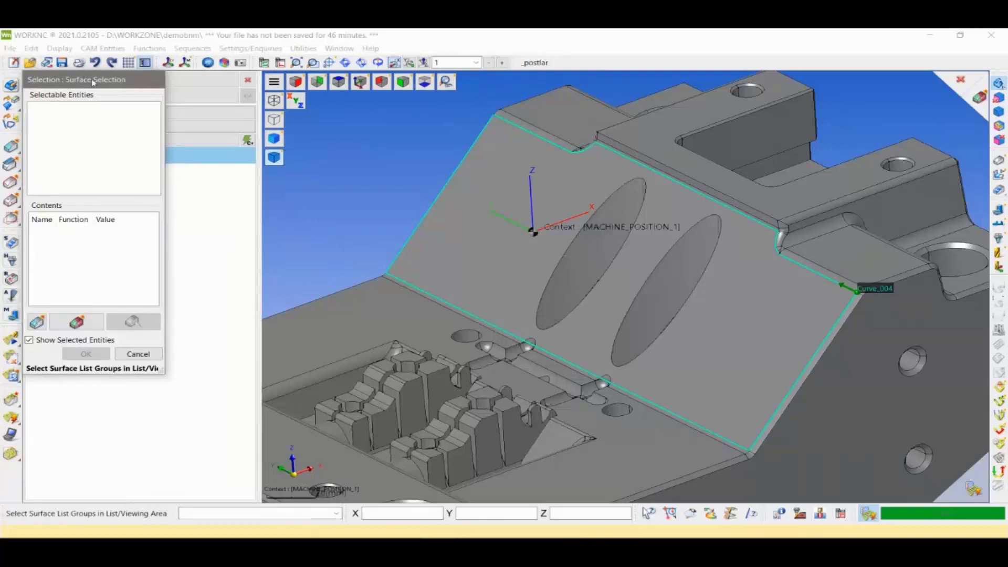
# Start a new surface list group, Groupe_000, from the Surface Selection panel
pyautogui.moveTo(93, 82); pyautogui.dragTo(106, 176)
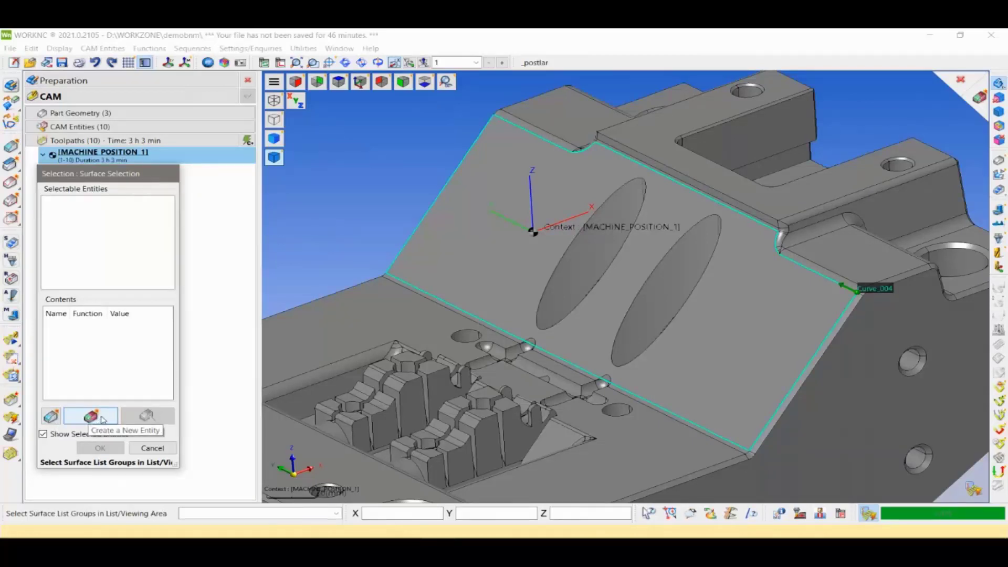
pyautogui.click(102, 419)
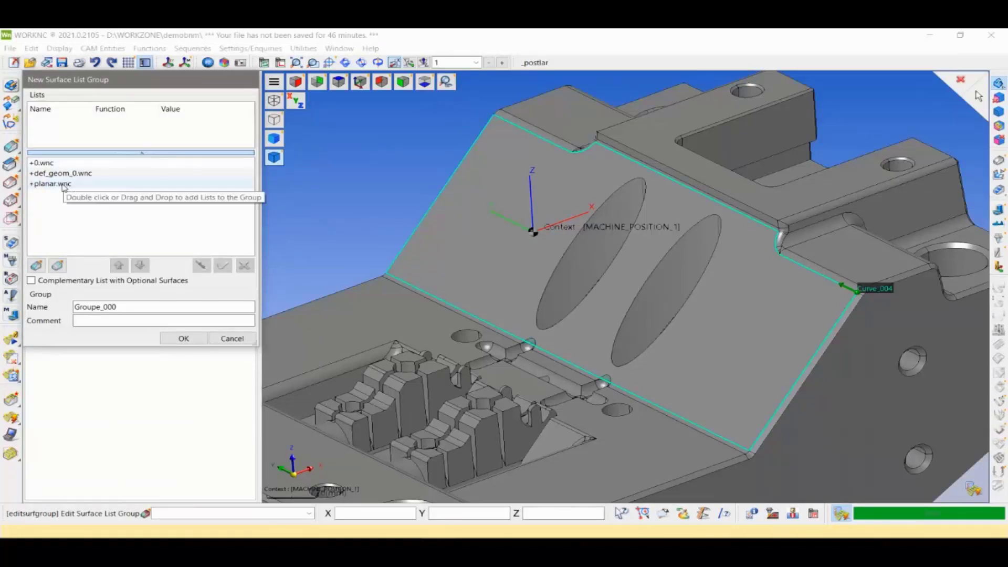
# Fill Groupe_000 with planar.wnc, def_geom_0.wnc and a new inclined-face List_000
pyautogui.doubleClick(63, 185)
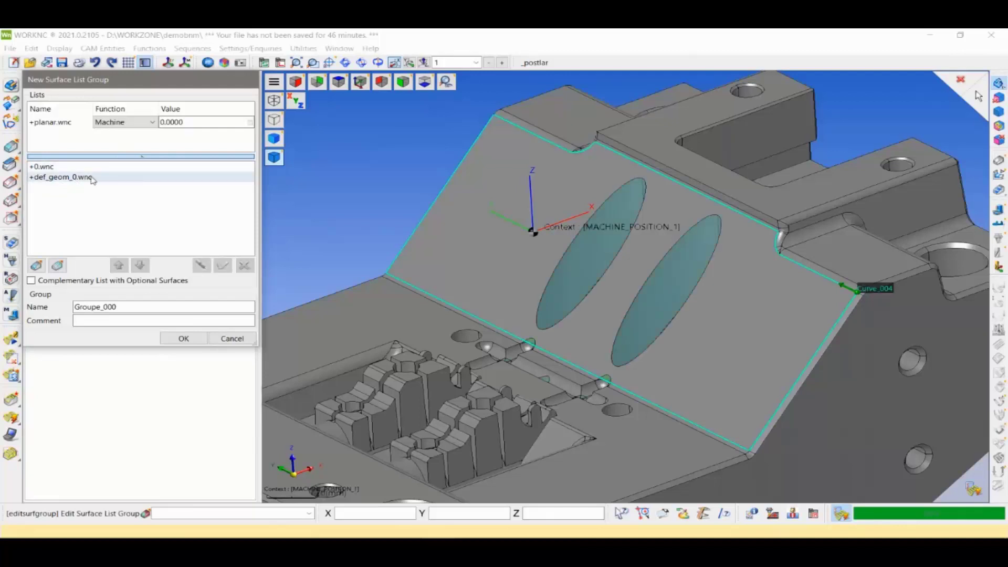
pyautogui.doubleClick(90, 179)
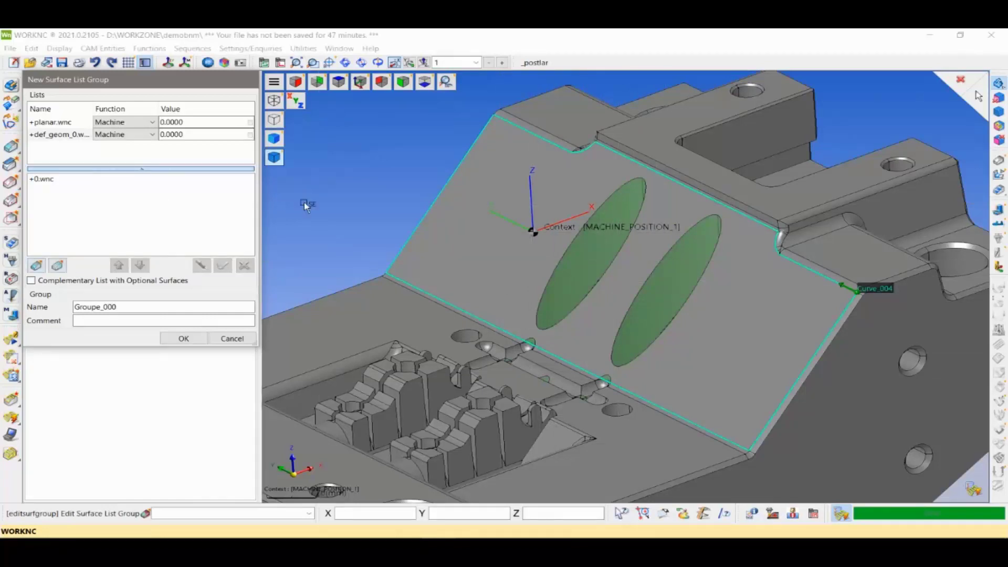
pyautogui.click(512, 221)
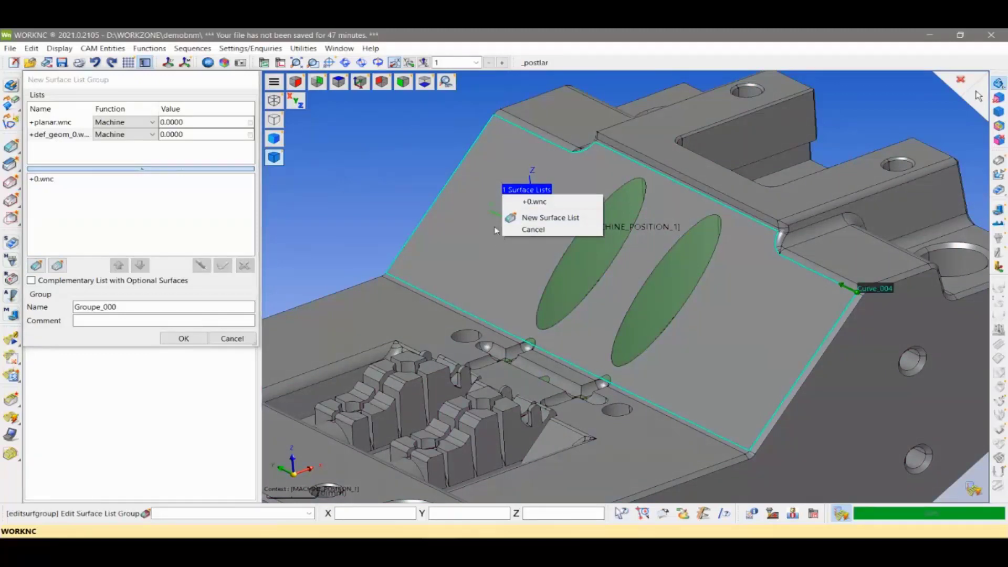
pyautogui.click(499, 241)
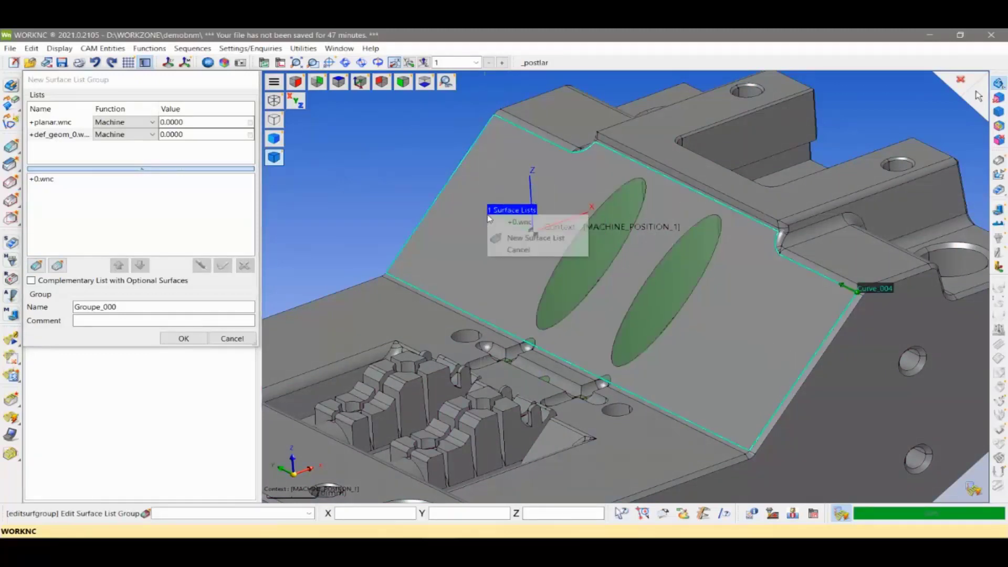
pyautogui.click(518, 239)
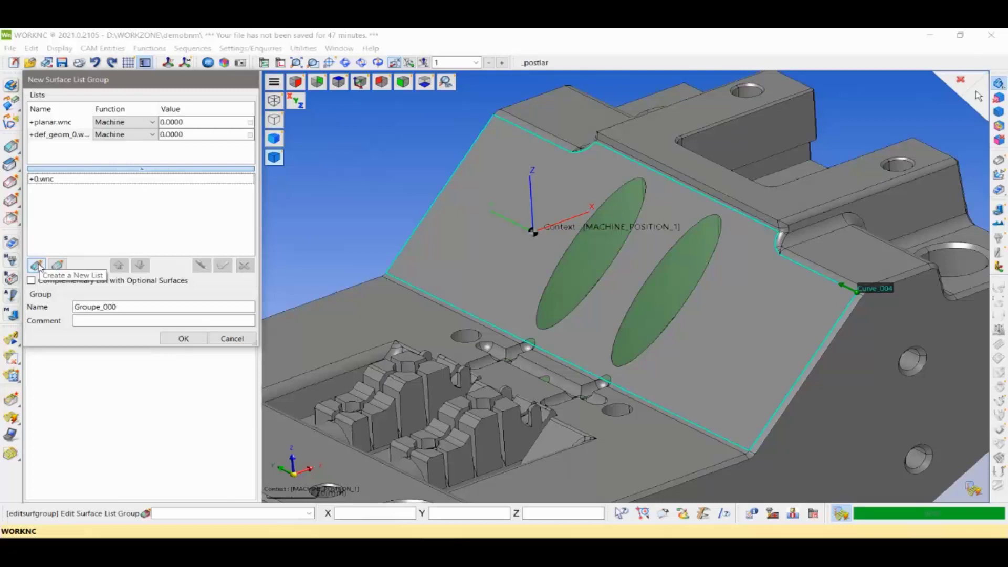
pyautogui.click(37, 265)
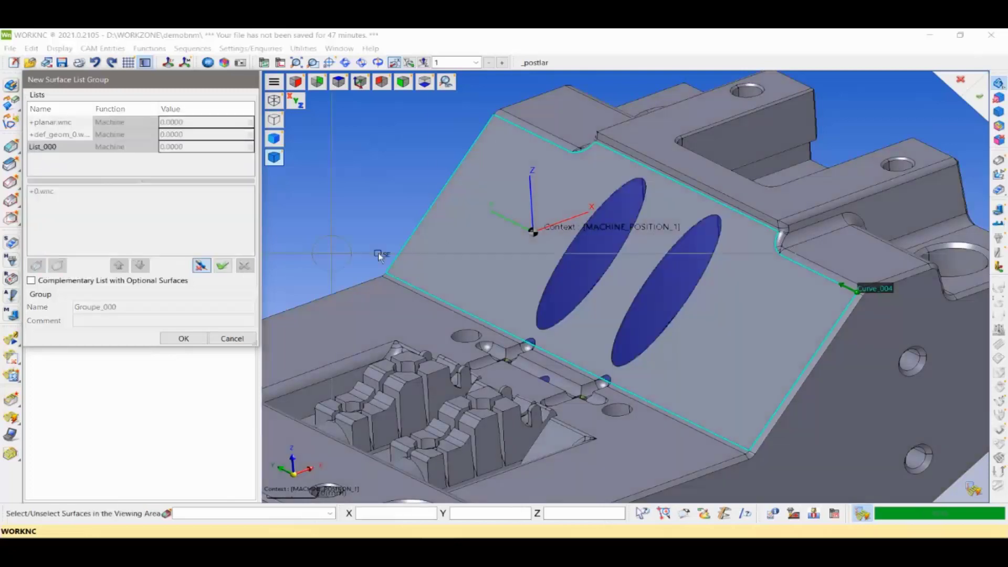
pyautogui.click(478, 249)
pyautogui.middleClick(478, 249)
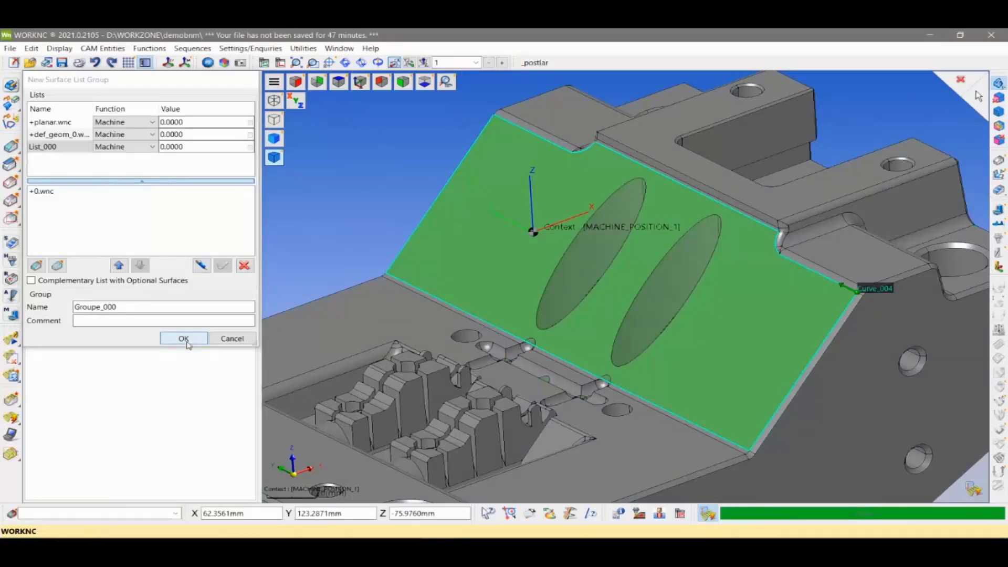
pyautogui.click(187, 344)
# Set the Corner Smoothing Radius of toolpath 10 to 0
pyautogui.moveTo(364, 47); pyautogui.dragTo(592, 40)
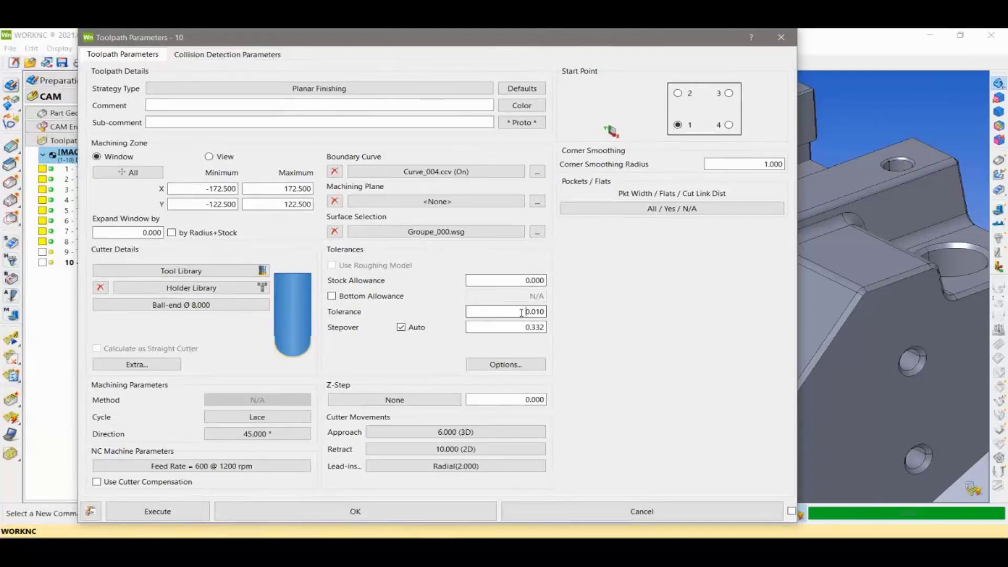
pyautogui.moveTo(520, 312); pyautogui.dragTo(552, 312)
pyautogui.moveTo(523, 280); pyautogui.dragTo(551, 282)
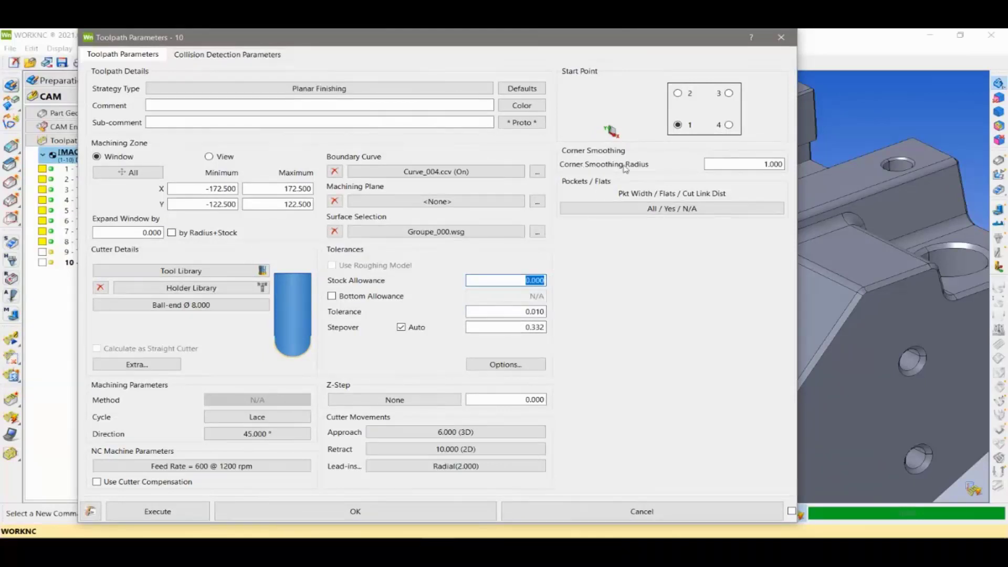
pyautogui.moveTo(706, 165); pyautogui.dragTo(798, 171)
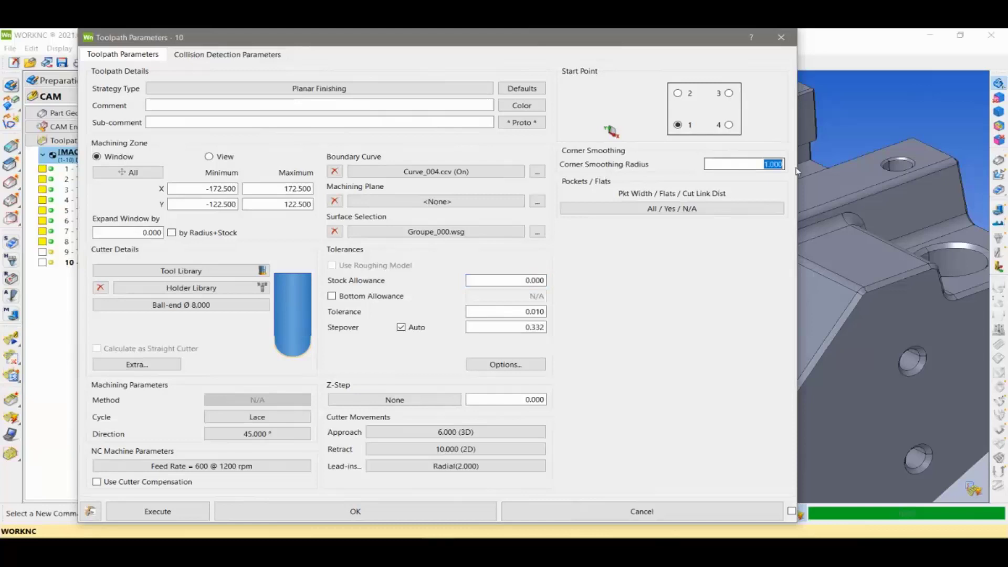
pyautogui.write('0')
# Change the toolpath start point from corner 1 to corner 2
pyautogui.moveTo(598, 45); pyautogui.dragTo(445, 65)
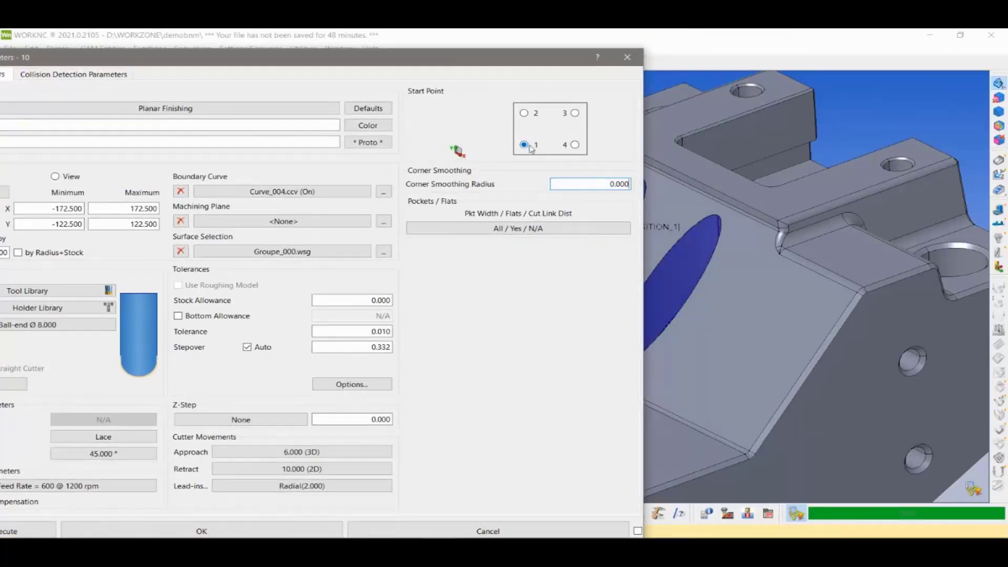
pyautogui.moveTo(554, 66); pyautogui.dragTo(312, 91)
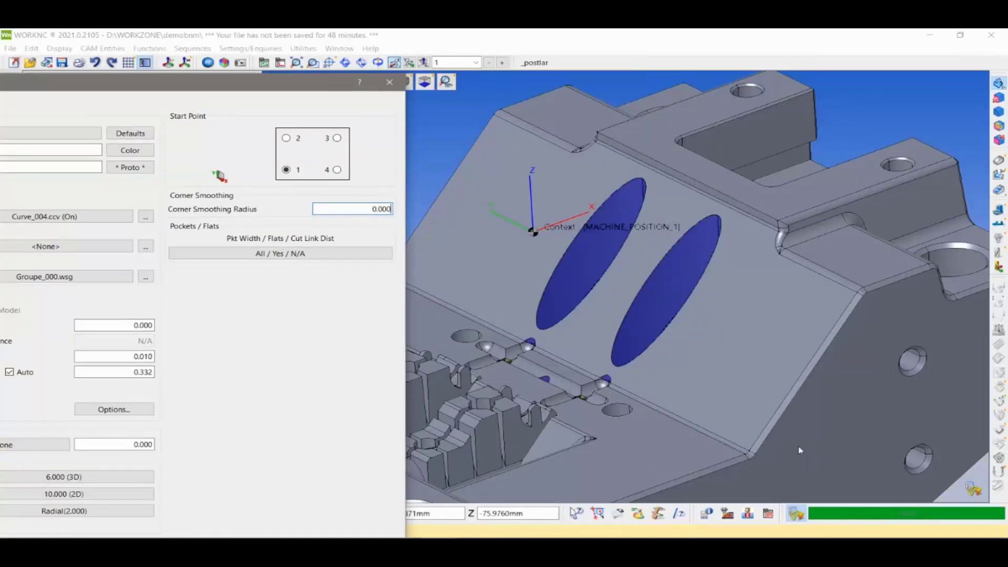
pyautogui.click(287, 139)
pyautogui.moveTo(235, 86); pyautogui.dragTo(626, 47)
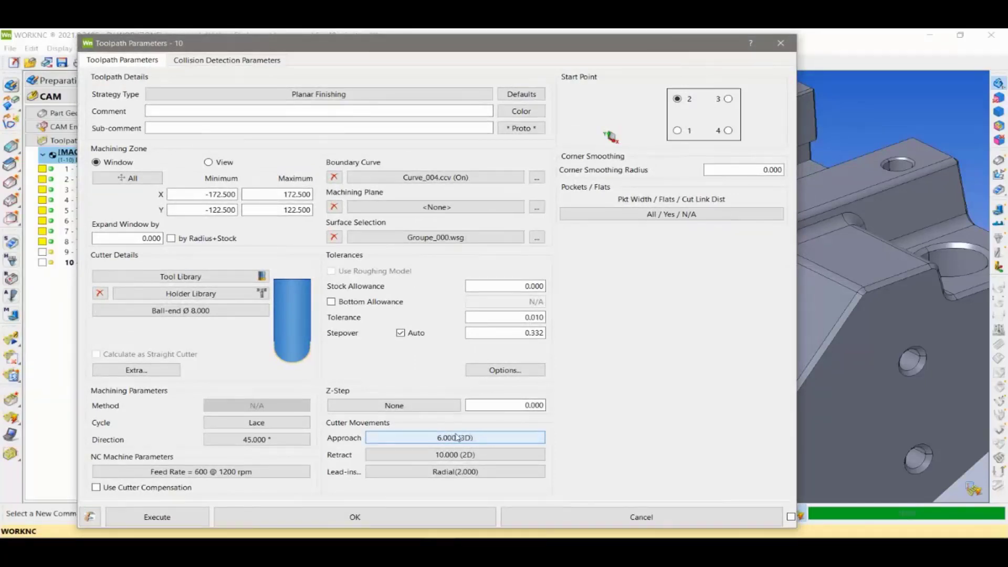
# Use radial lead-ins with a 2.000 radius and enable radial stepovers
pyautogui.click(455, 438)
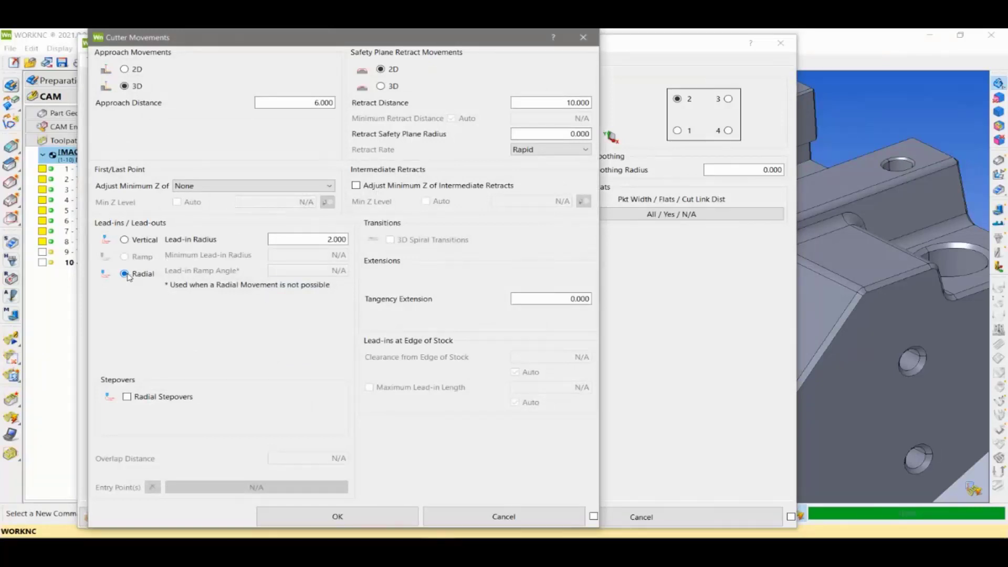
pyautogui.click(144, 242)
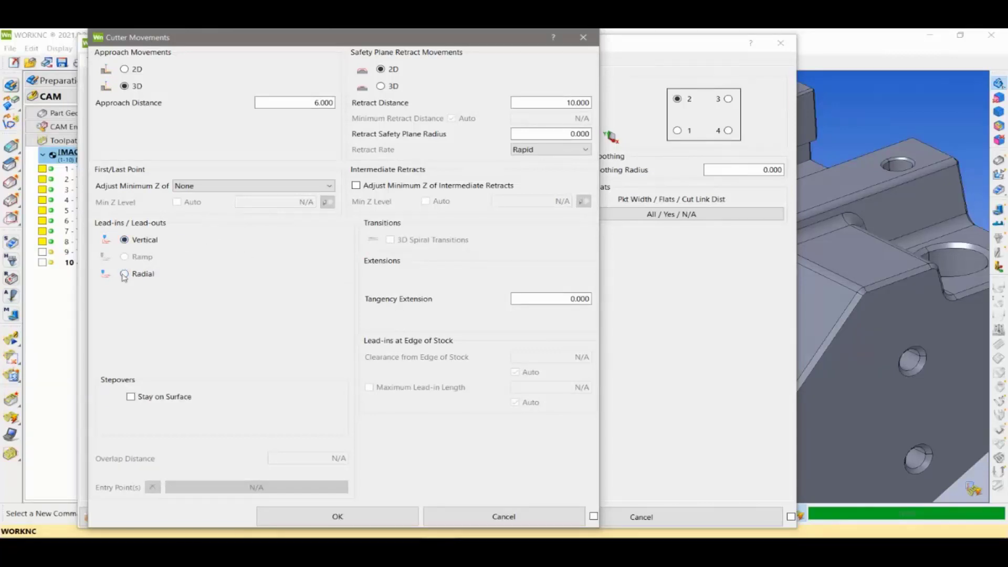
pyautogui.click(125, 274)
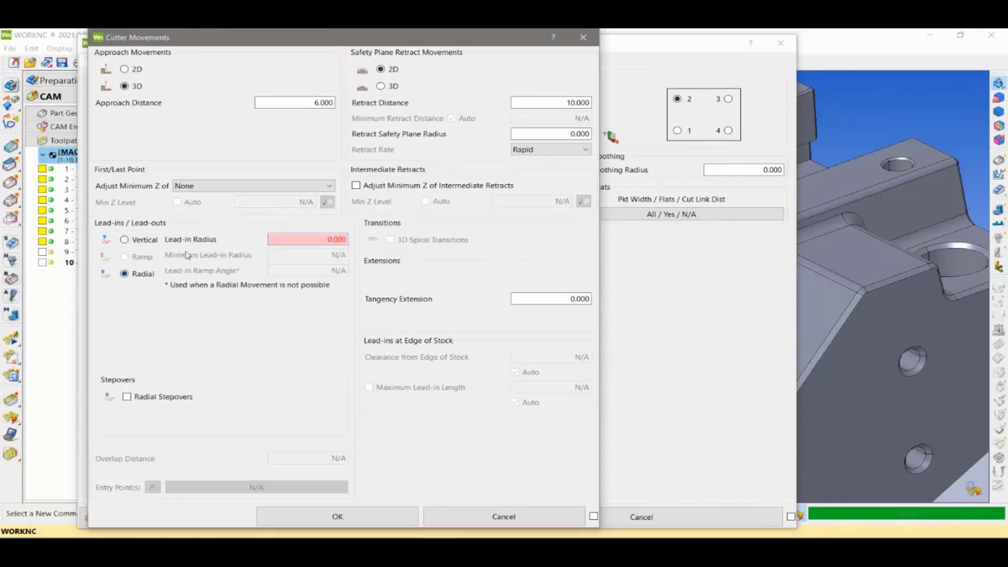
pyautogui.moveTo(297, 244); pyautogui.dragTo(353, 242)
pyautogui.write('2')
pyautogui.press('Return')
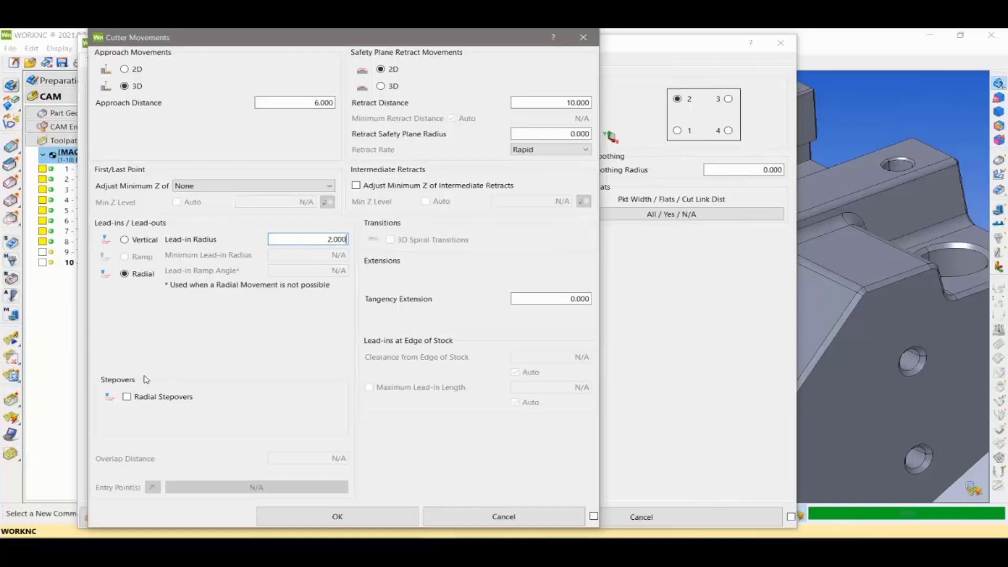
pyautogui.click(128, 398)
pyautogui.click(376, 517)
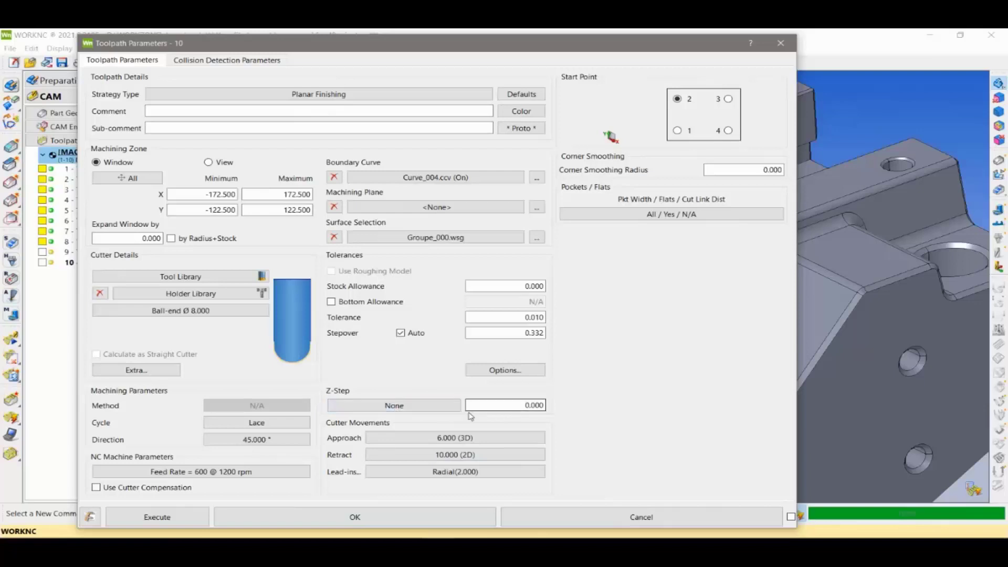
# Launch the Planar Finishing calculation and delete Tangent to Curve toolpath 9, saving the workzone
pyautogui.click(169, 520)
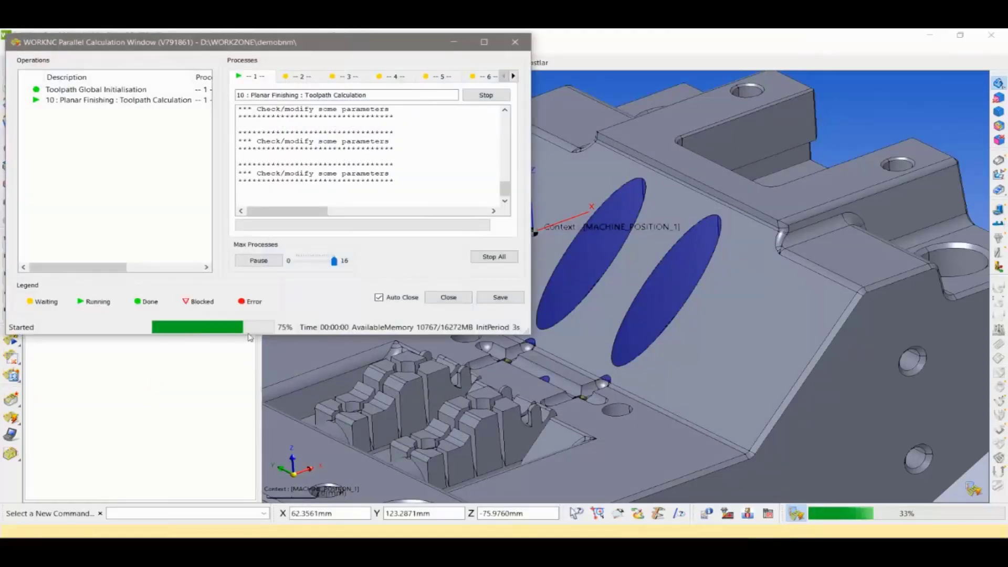
pyautogui.click(453, 42)
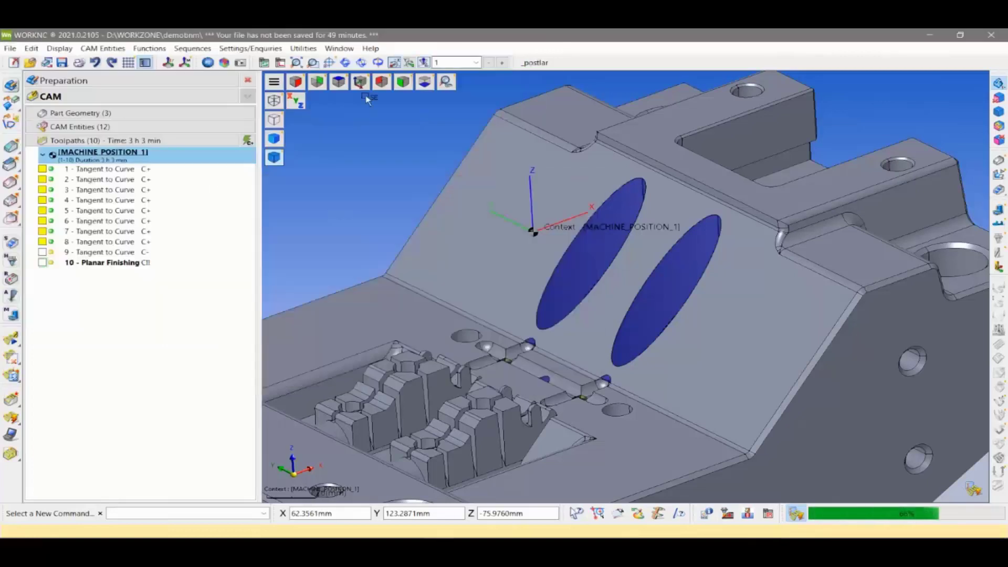
pyautogui.click(112, 252)
pyautogui.press('Delete')
pyautogui.press('Return')
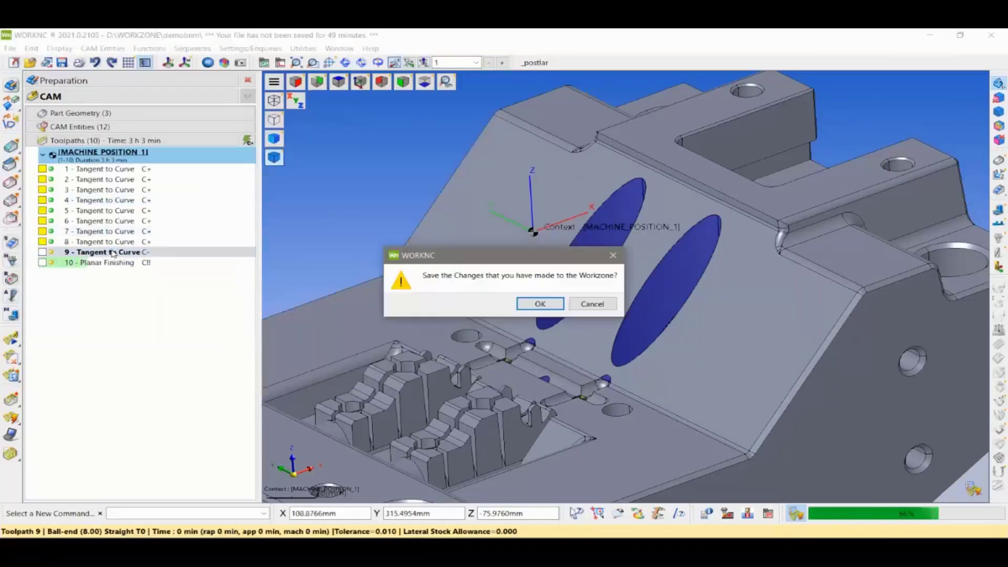
pyautogui.press('Return')
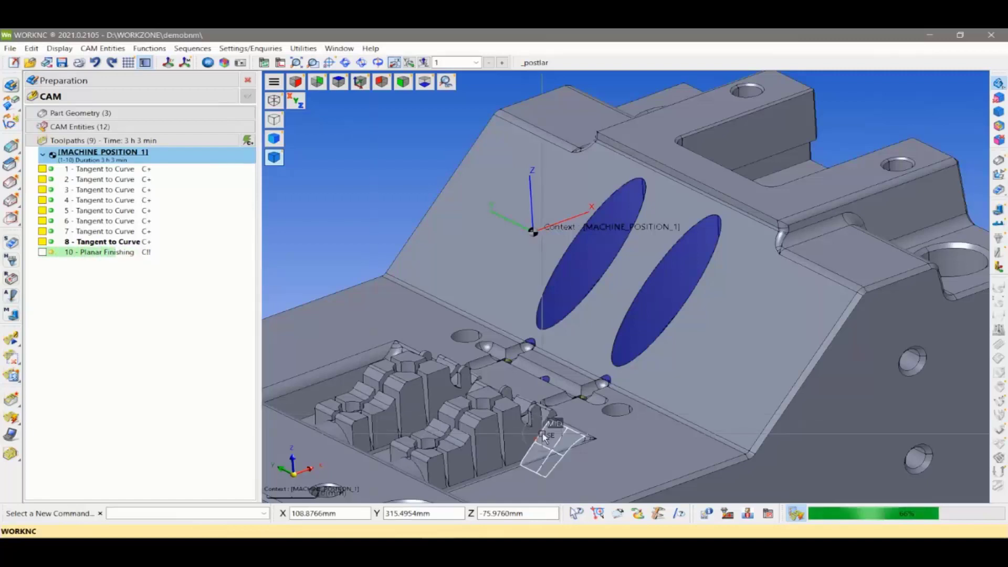
# Pan, orbit and zoom around the two elliptical holes while Planar Finishing finishes calculating
pyautogui.moveTo(587, 373); pyautogui.dragTo(619, 365, button='middle')
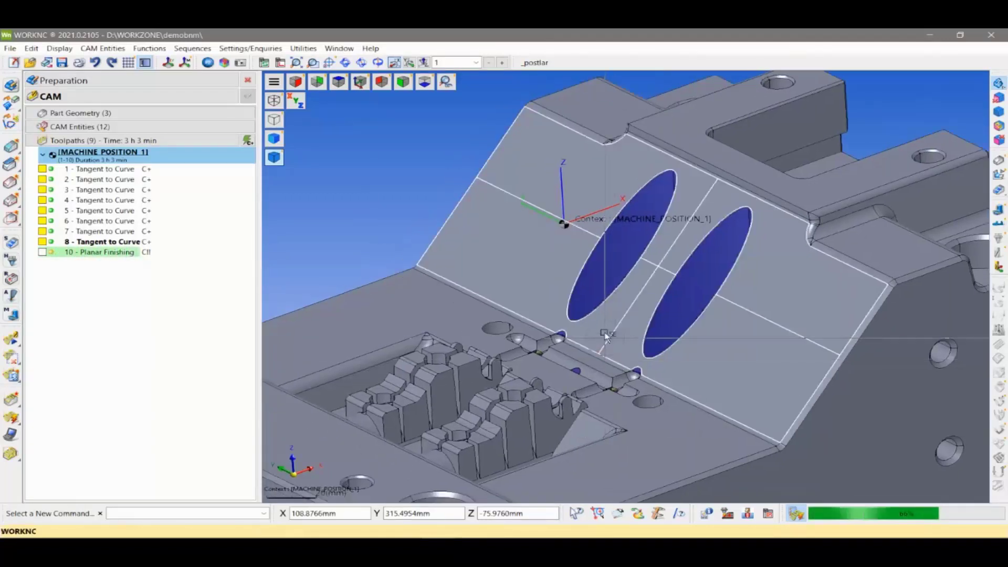
pyautogui.moveTo(720, 245); pyautogui.dragTo(679, 276, button='middle')
pyautogui.scroll(1, 680, 270)
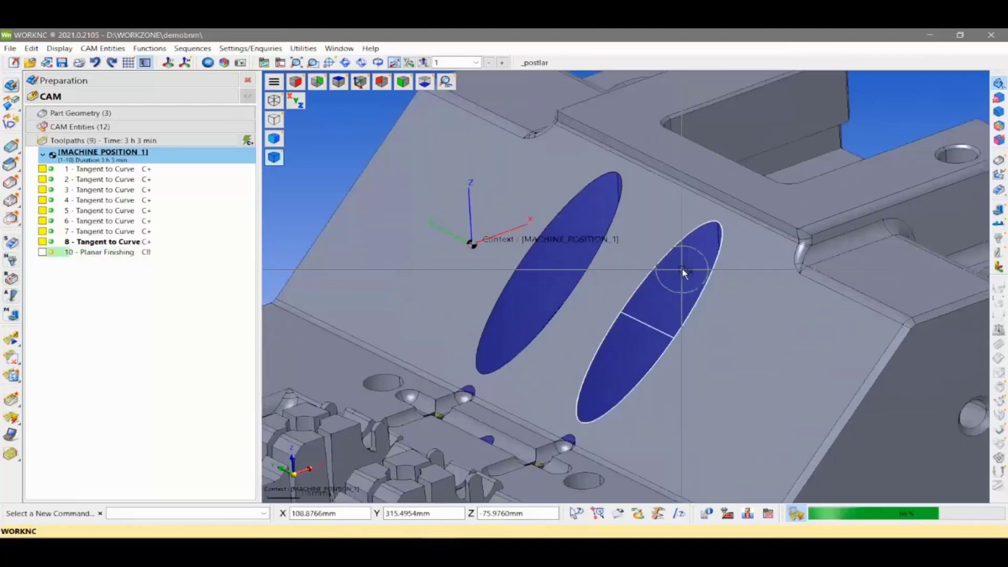
pyautogui.scroll(1, 656, 280)
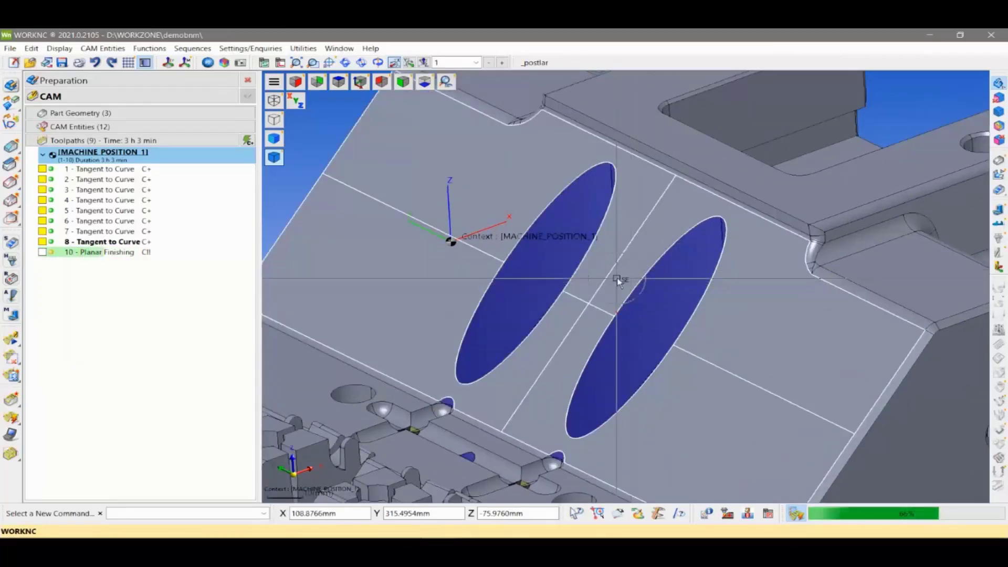
pyautogui.moveTo(653, 274); pyautogui.dragTo(776, 257, button='right')
pyautogui.moveTo(776, 258); pyautogui.dragTo(716, 277, button='middle')
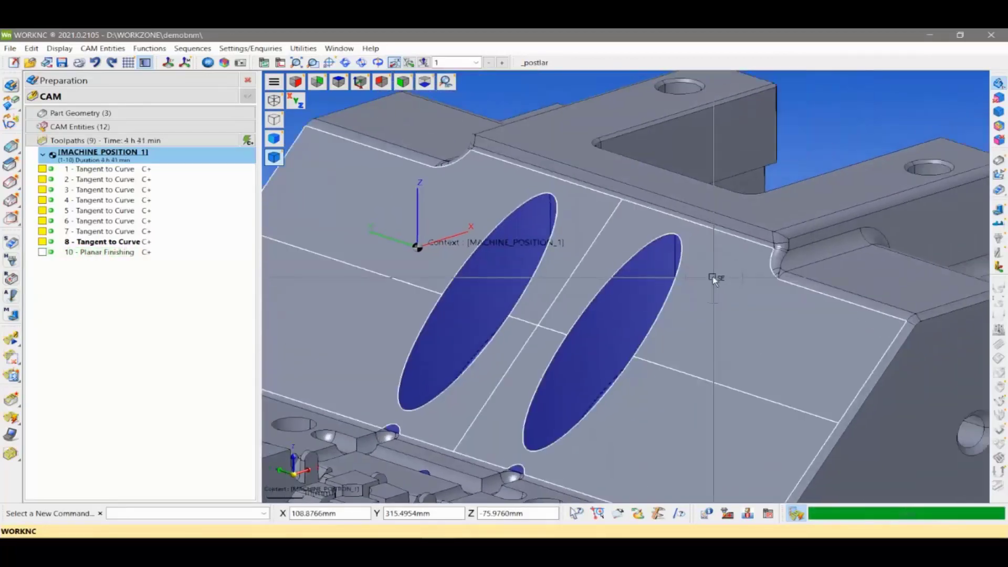
pyautogui.scroll(1, 702, 273)
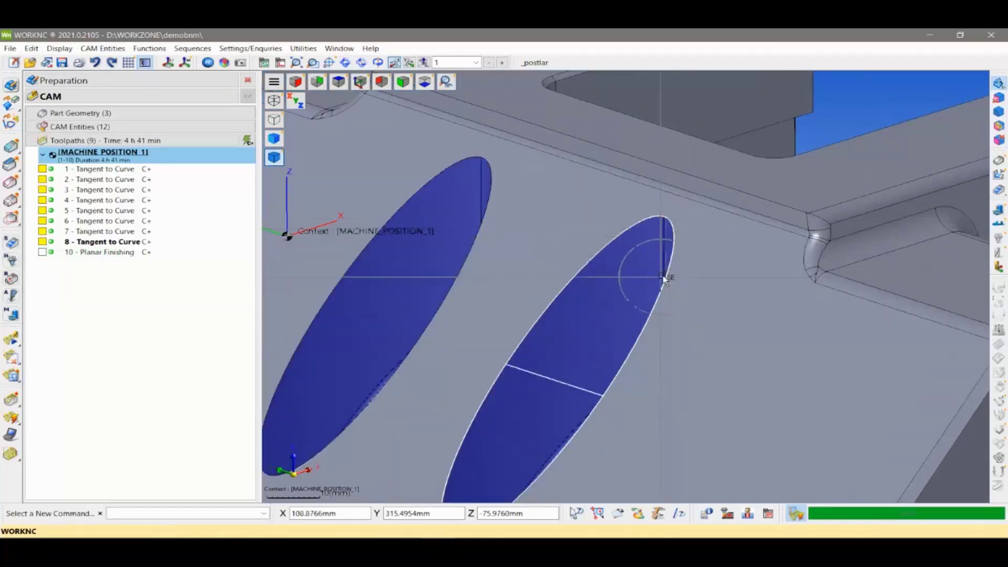
pyautogui.scroll(1, 656, 236)
pyautogui.scroll(1, 637, 246)
pyautogui.scroll(1, 637, 245)
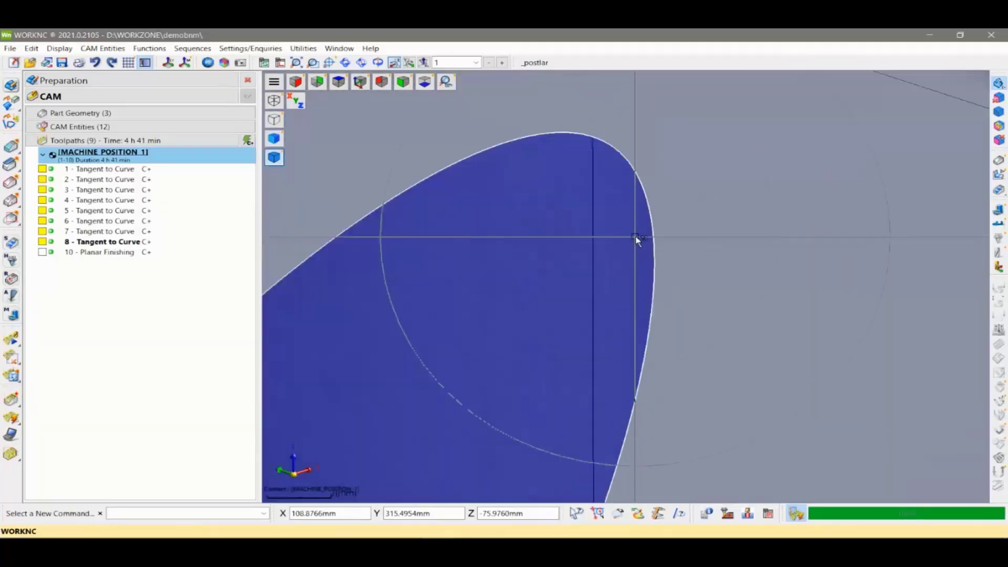
pyautogui.scroll(1, 652, 237)
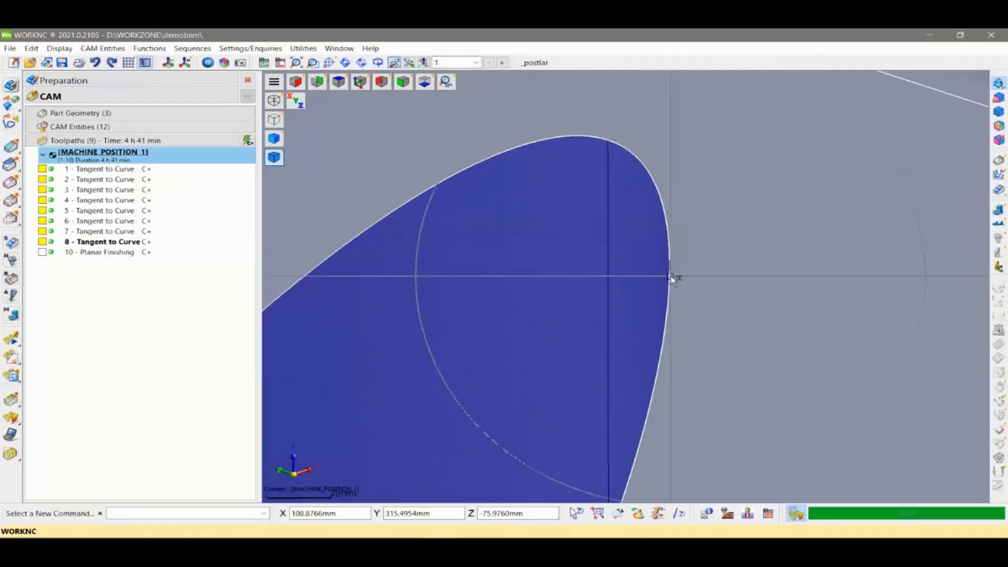
pyautogui.scroll(-1, 739, 252)
pyautogui.scroll(-1, 734, 247)
pyautogui.scroll(-3, 733, 247)
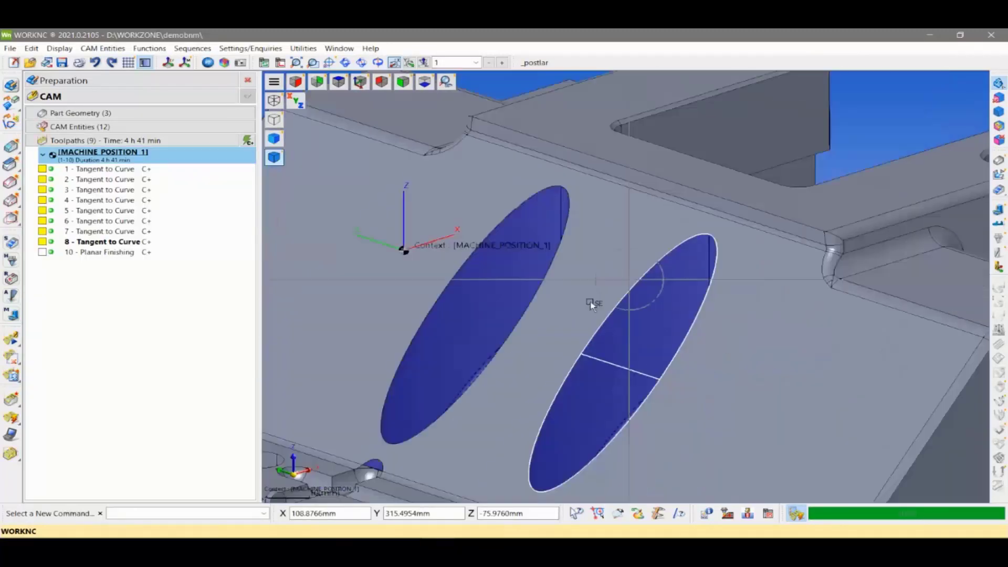
pyautogui.moveTo(590, 301)
pyautogui.mouseDown(button='middle')
pyautogui.moveTo(661, 237)
pyautogui.moveTo(603, 210)
pyautogui.moveTo(608, 289)
pyautogui.mouseUp(button='middle')
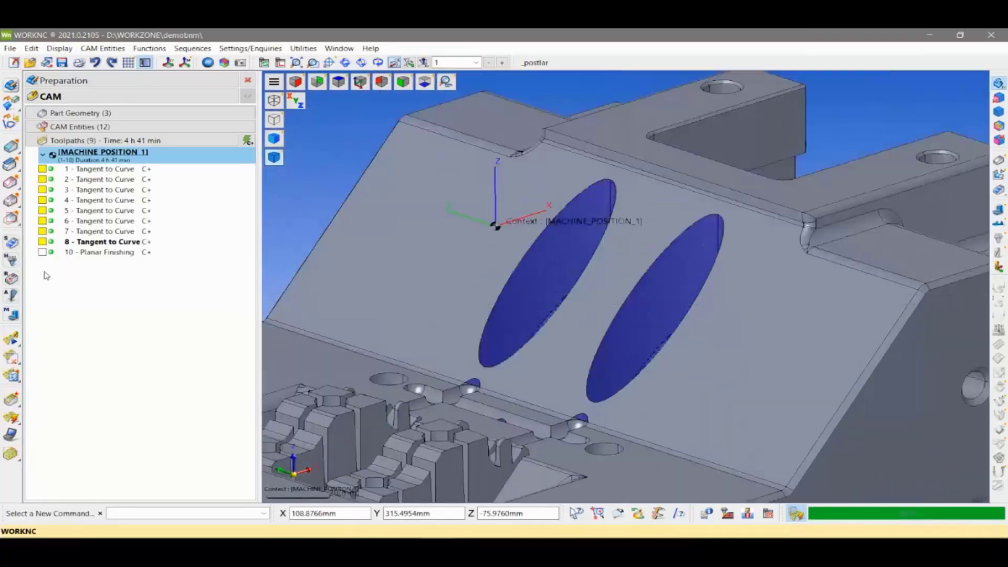
pyautogui.click(42, 253)
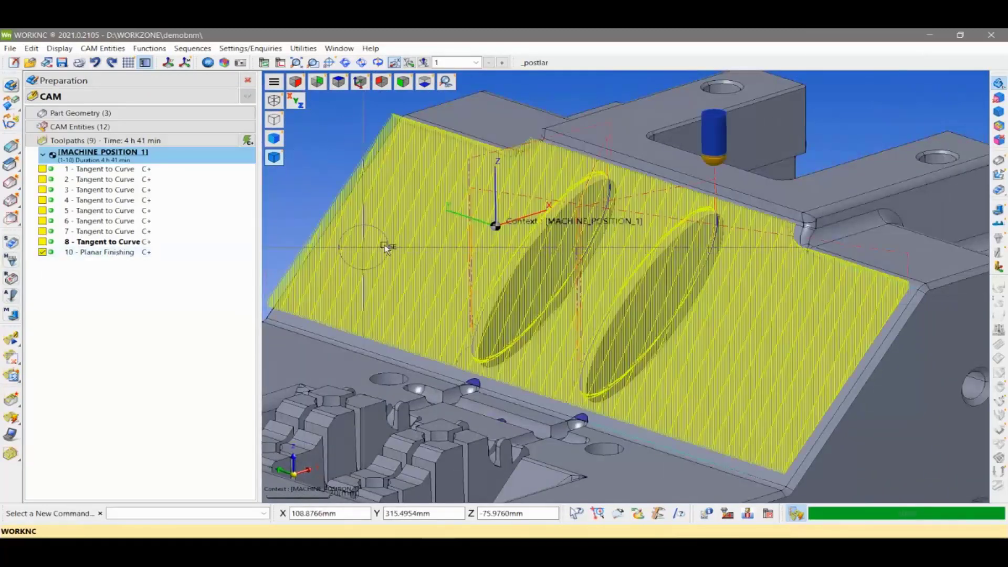
pyautogui.scroll(1, 587, 209)
pyautogui.scroll(3, 591, 206)
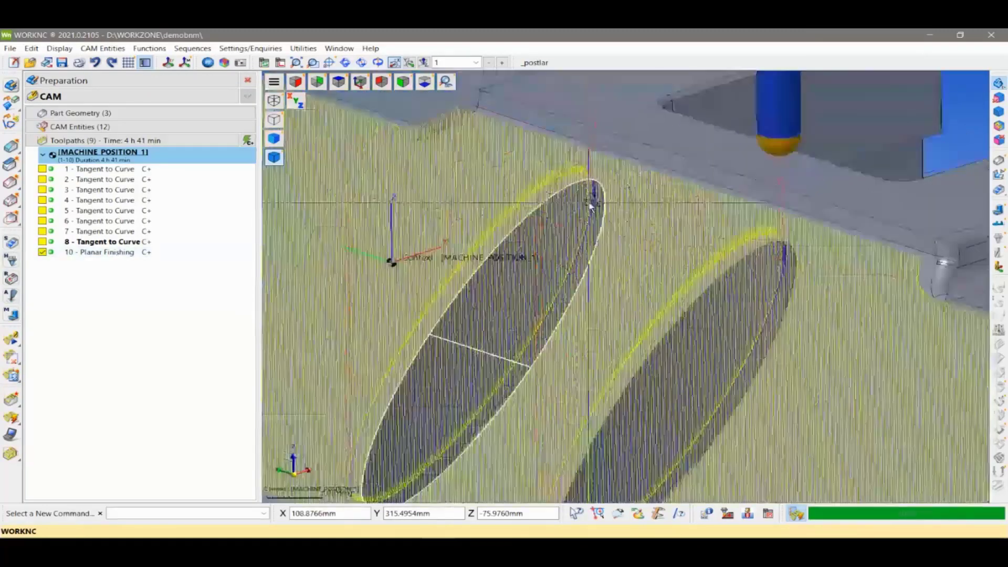
pyautogui.scroll(2, 591, 206)
pyautogui.scroll(1, 590, 171)
pyautogui.scroll(2, 551, 167)
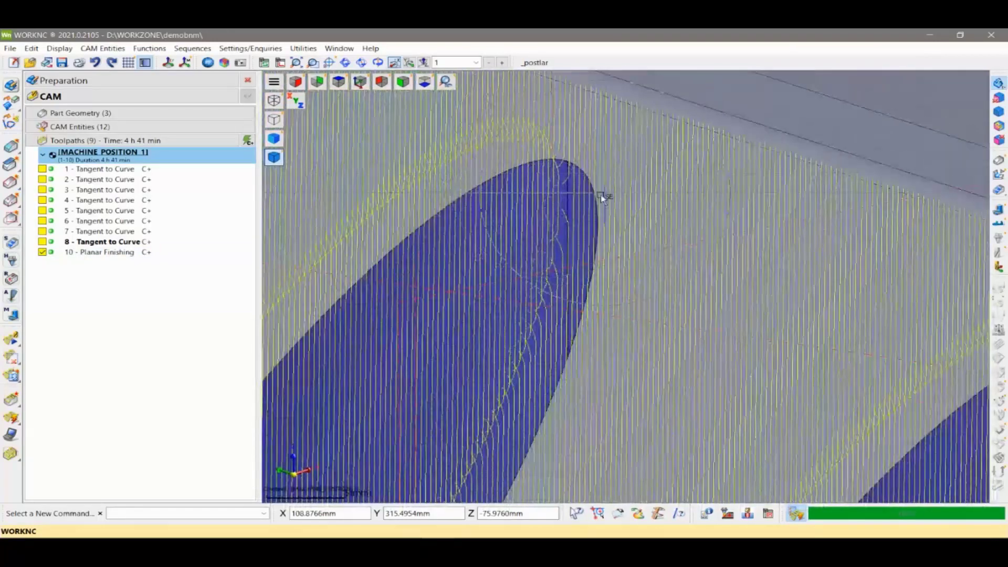
pyautogui.scroll(1, 563, 185)
pyautogui.scroll(2, 562, 183)
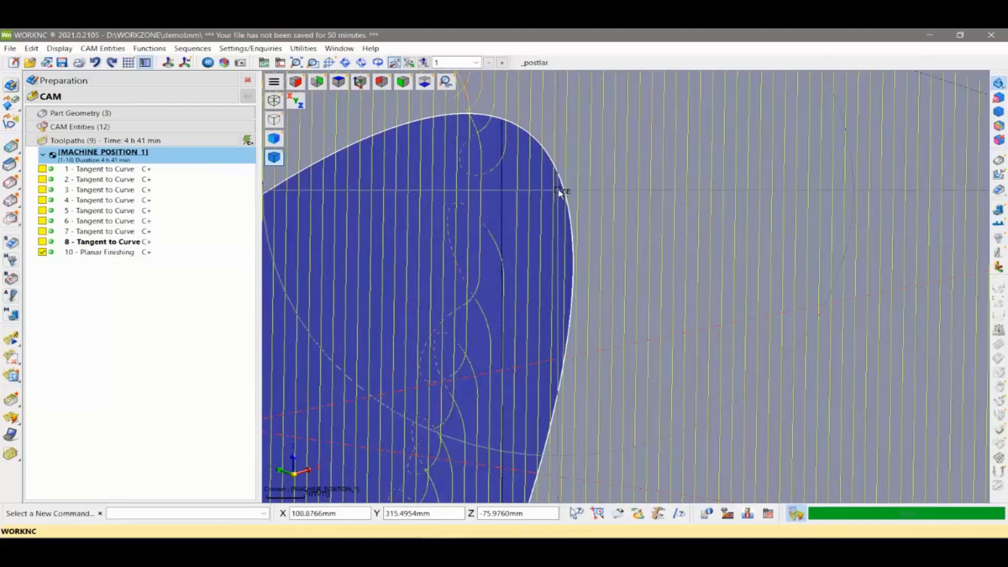
pyautogui.scroll(-1, 560, 193)
pyautogui.scroll(-2, 561, 202)
pyautogui.scroll(-2, 555, 216)
pyautogui.scroll(-2, 546, 231)
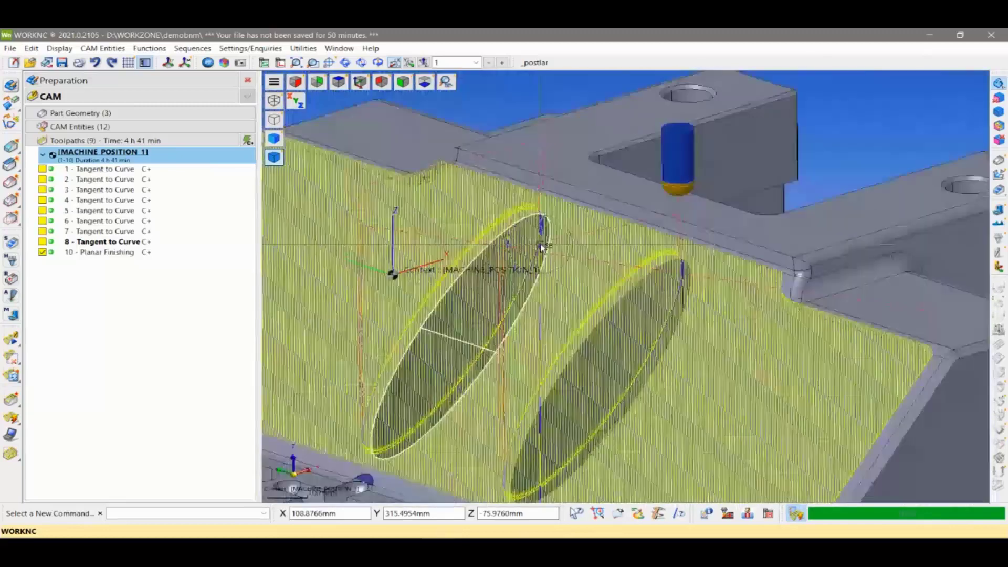
pyautogui.moveTo(542, 247)
pyautogui.mouseDown(button='middle')
pyautogui.moveTo(607, 284)
pyautogui.moveTo(624, 335)
pyautogui.moveTo(628, 320)
pyautogui.mouseUp(button='middle')
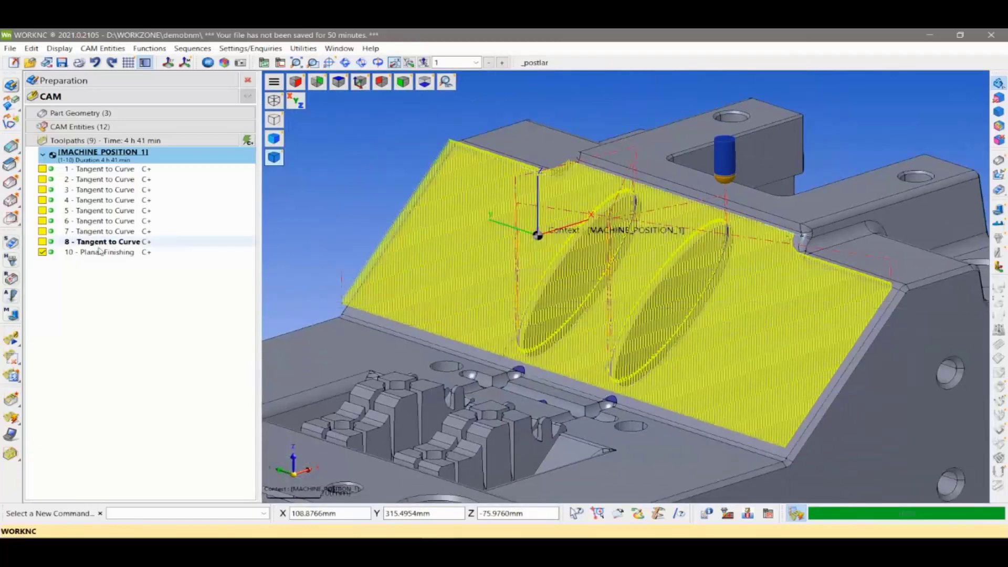
pyautogui.click(43, 253)
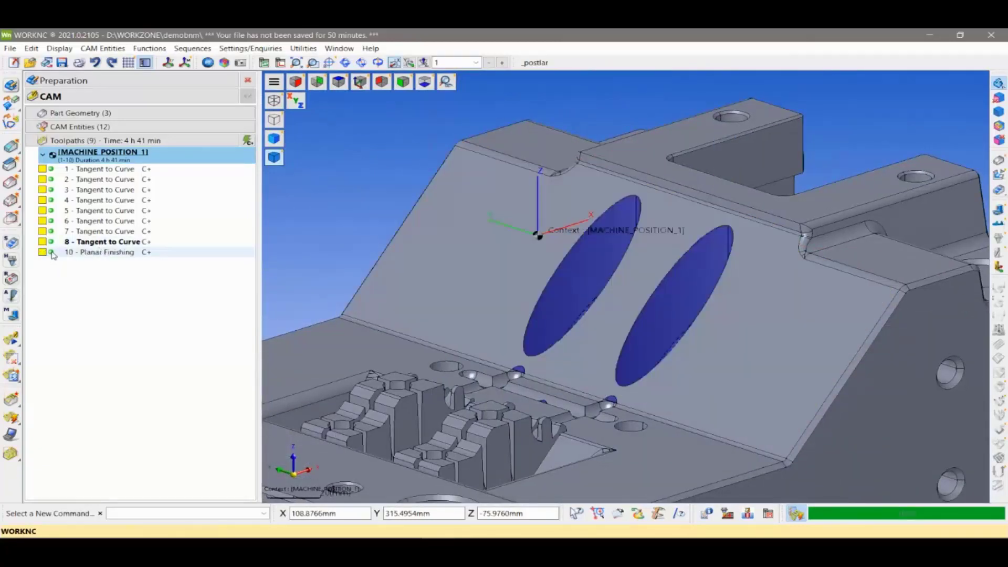
# Open toolpath 10's surface selection, edit group Groupe_000 and orbit around the green face and holes
pyautogui.doubleClick(53, 254)
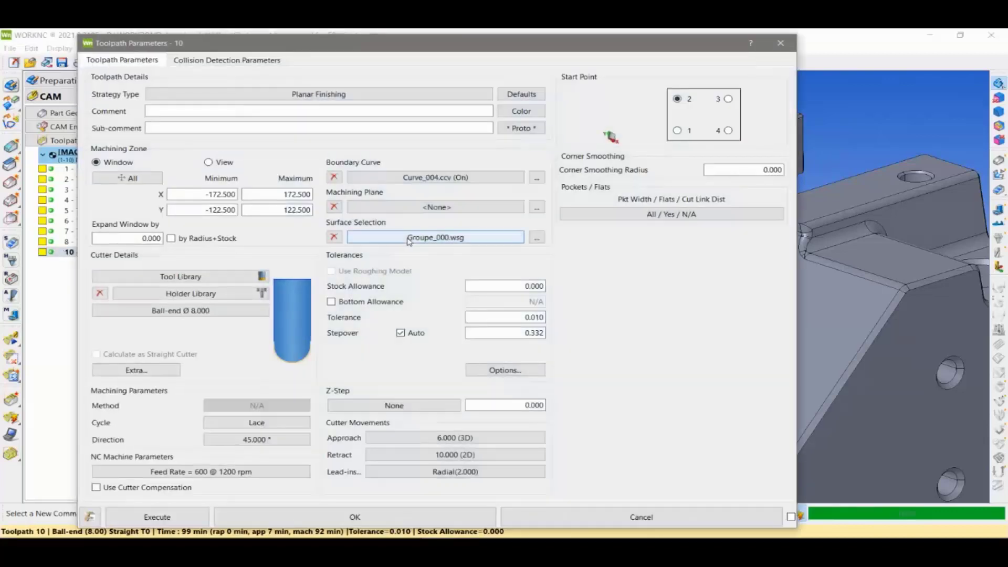
pyautogui.click(442, 237)
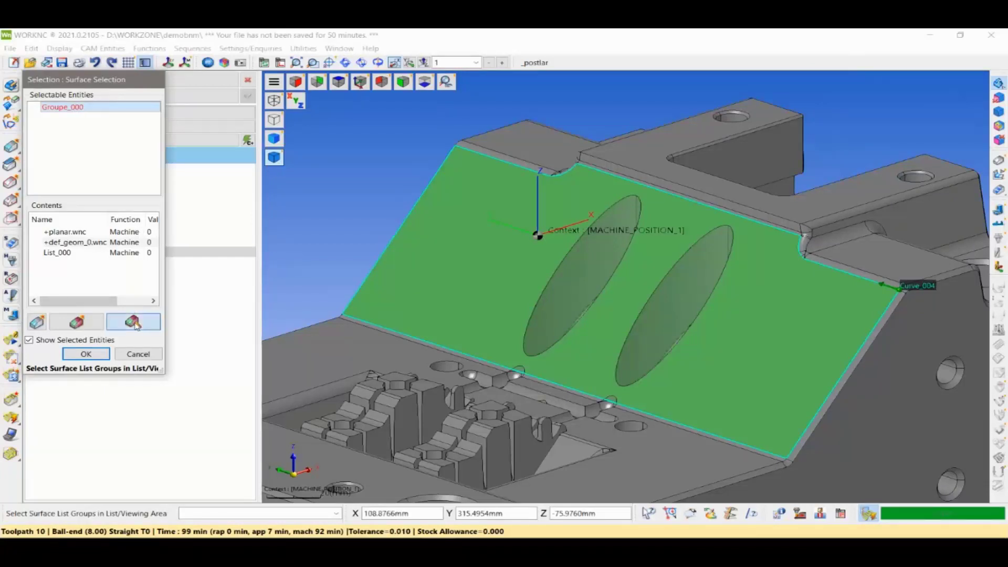
pyautogui.click(134, 322)
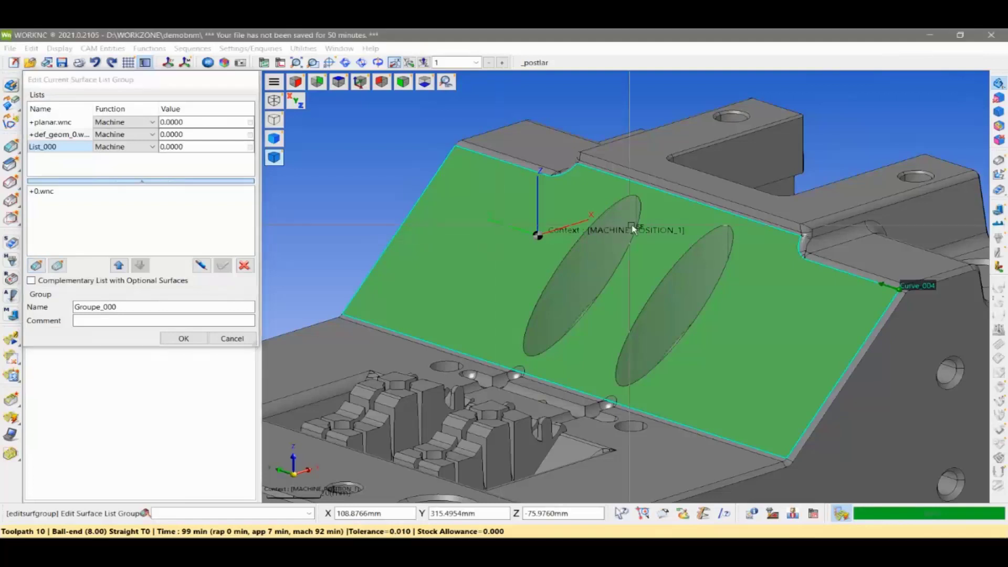
pyautogui.scroll(2, 491, 262)
pyautogui.scroll(3, 590, 251)
pyautogui.scroll(2, 578, 241)
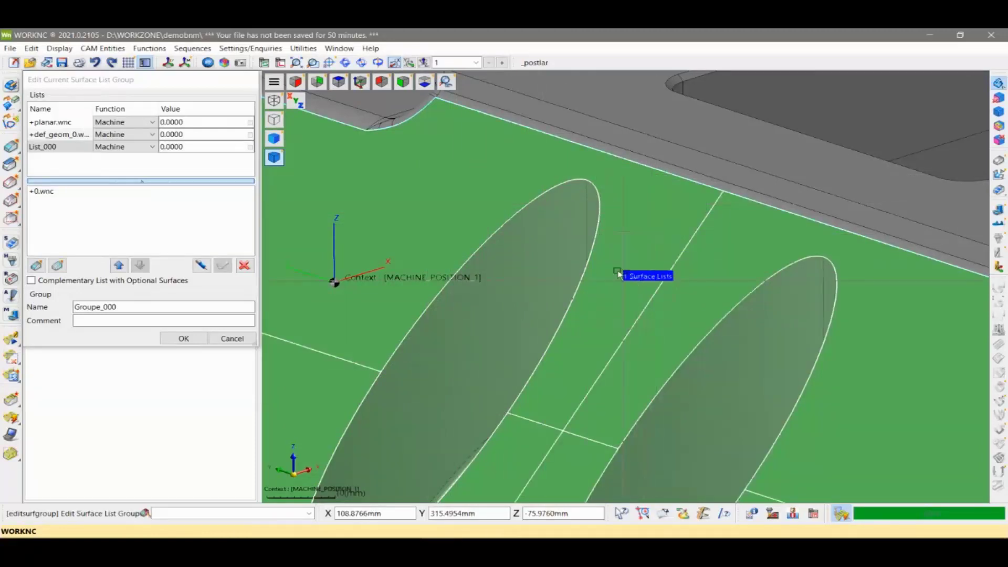
pyautogui.moveTo(619, 274); pyautogui.dragTo(562, 244, button='middle')
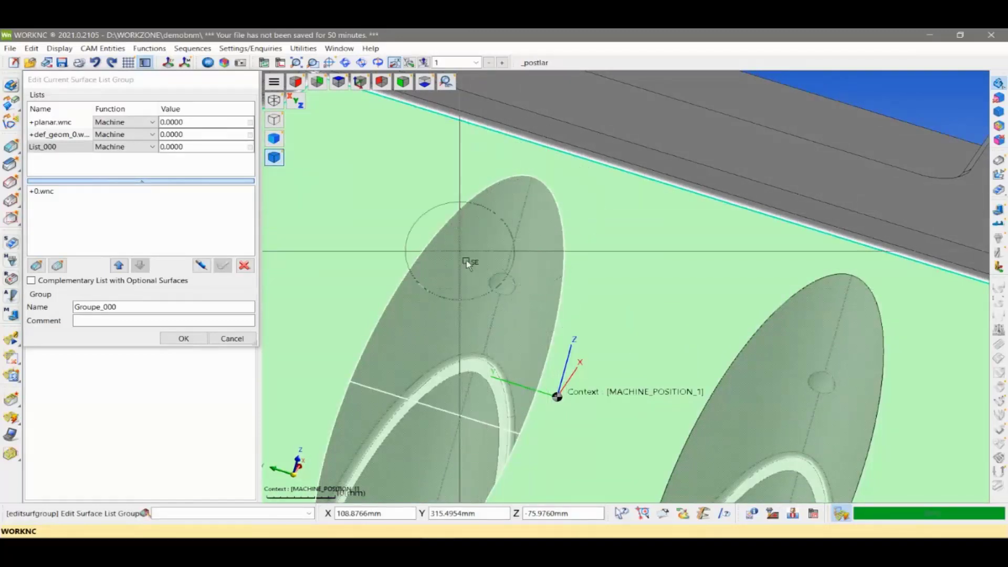
pyautogui.moveTo(466, 260)
pyautogui.mouseDown(button='middle')
pyautogui.moveTo(635, 288)
pyautogui.moveTo(652, 281)
pyautogui.moveTo(664, 326)
pyautogui.moveTo(612, 304)
pyautogui.moveTo(665, 305)
pyautogui.moveTo(621, 303)
pyautogui.mouseUp(button='middle')
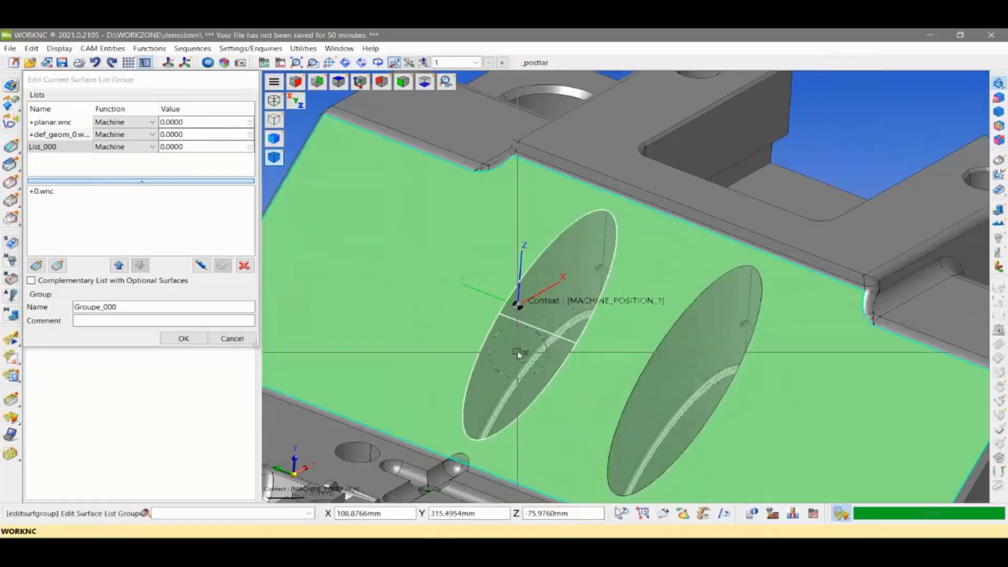
pyautogui.moveTo(519, 355); pyautogui.dragTo(505, 351, button='middle')
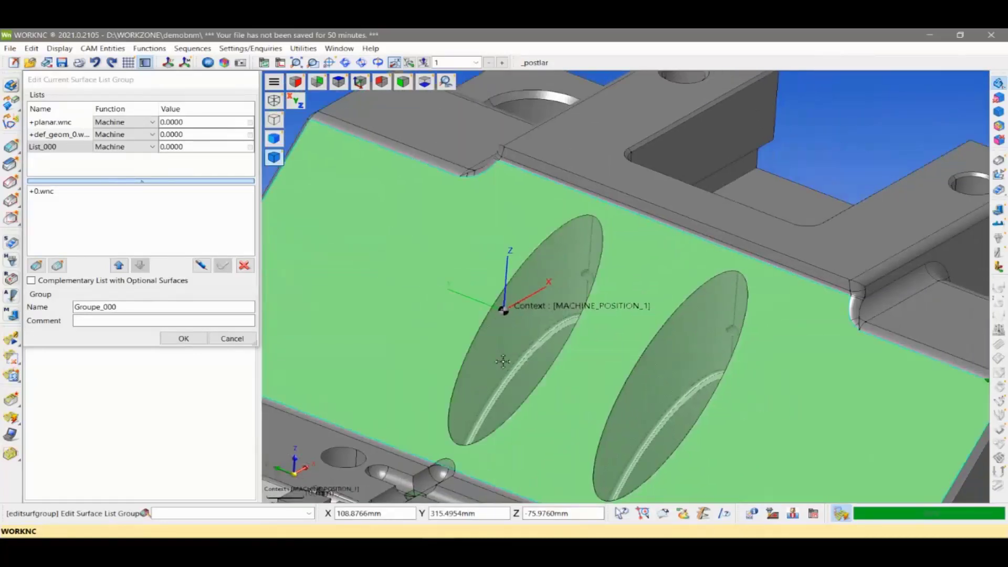
# Add a new surface list to Groupe_000 and pick the left elliptical hole surface
pyautogui.click(36, 265)
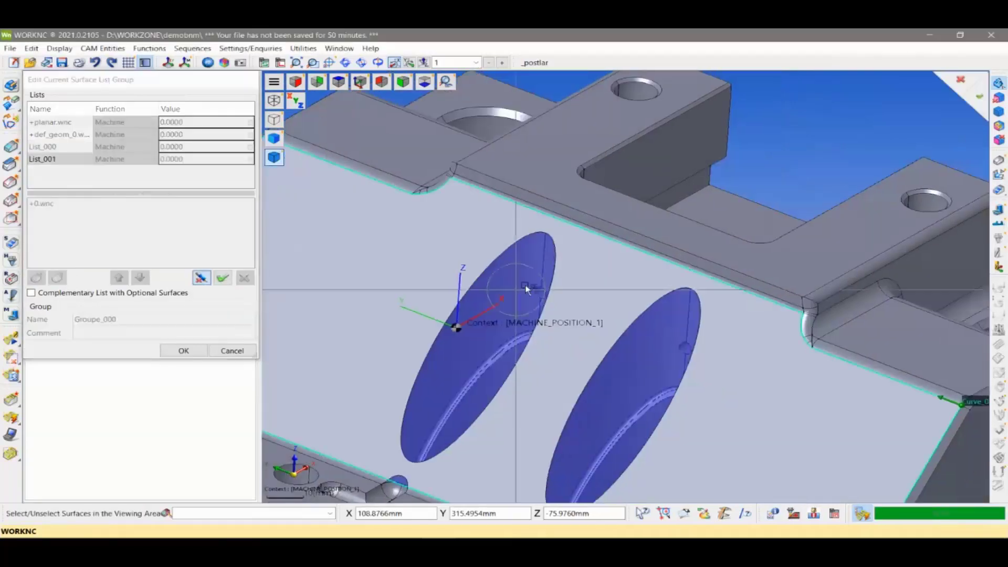
pyautogui.moveTo(523, 296); pyautogui.dragTo(515, 292, button='middle')
pyautogui.scroll(2, 515, 292)
pyautogui.scroll(2, 513, 282)
pyautogui.scroll(2, 513, 266)
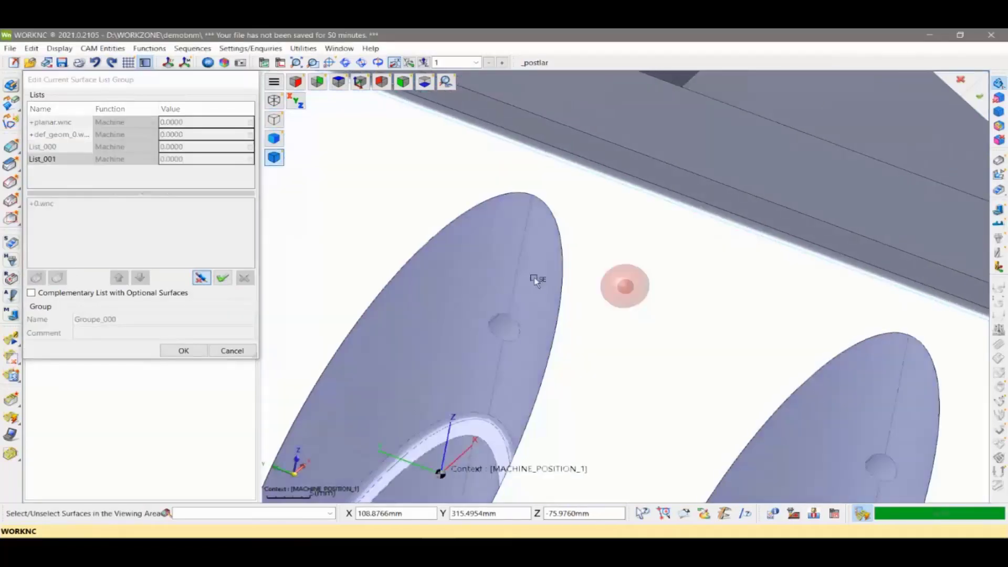
pyautogui.click(624, 284)
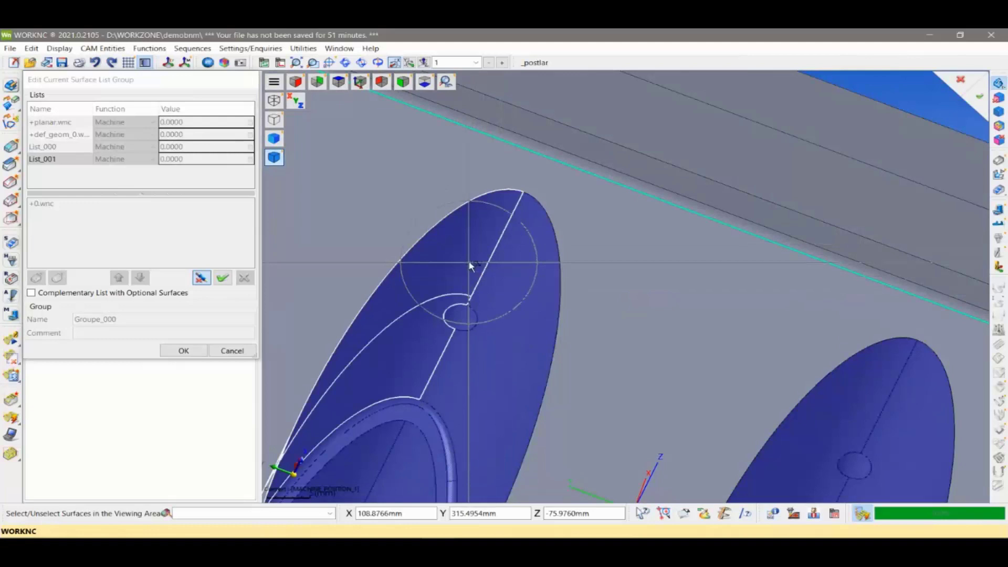
pyautogui.click(471, 266)
# Pick the right elliptical hole surface, then view both ellipses and the cylinders
pyautogui.moveTo(581, 338); pyautogui.dragTo(457, 216, button='middle')
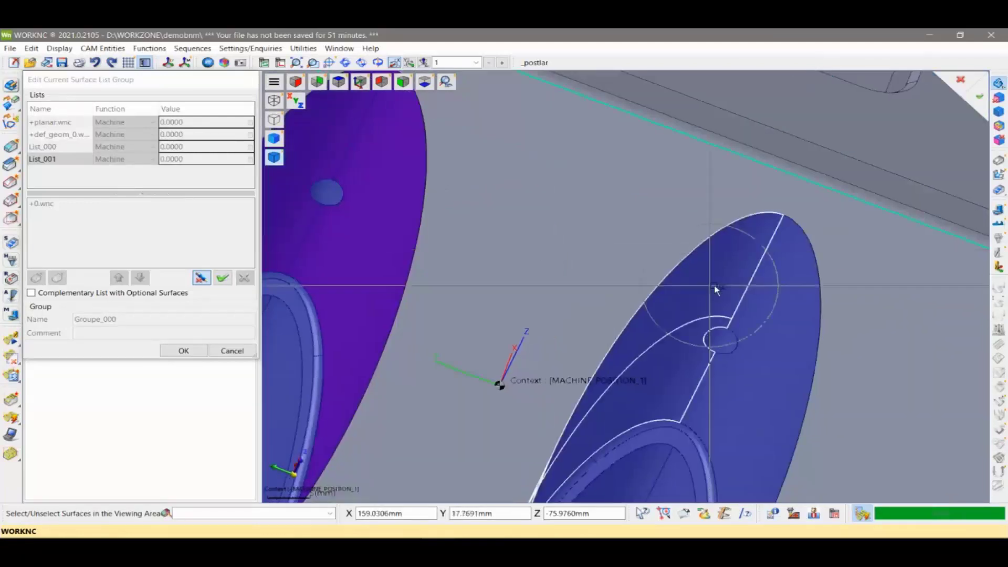
pyautogui.click(716, 289)
pyautogui.scroll(-3, 642, 307)
pyautogui.scroll(-2, 641, 303)
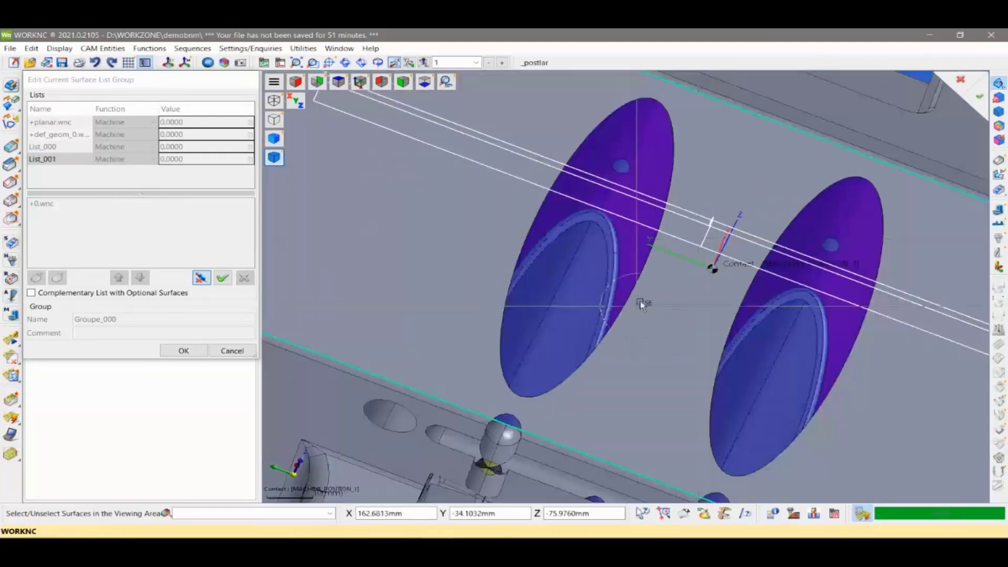
pyautogui.moveTo(641, 303)
pyautogui.mouseDown(button='middle')
pyautogui.moveTo(587, 312)
pyautogui.moveTo(604, 328)
pyautogui.moveTo(669, 331)
pyautogui.moveTo(599, 336)
pyautogui.mouseUp(button='middle')
pyautogui.scroll(2, 604, 328)
pyautogui.scroll(2, 625, 331)
pyautogui.scroll(2, 634, 335)
# Pick the dome end-cap surface at the hole and view the whole mold plate
pyautogui.click(604, 328)
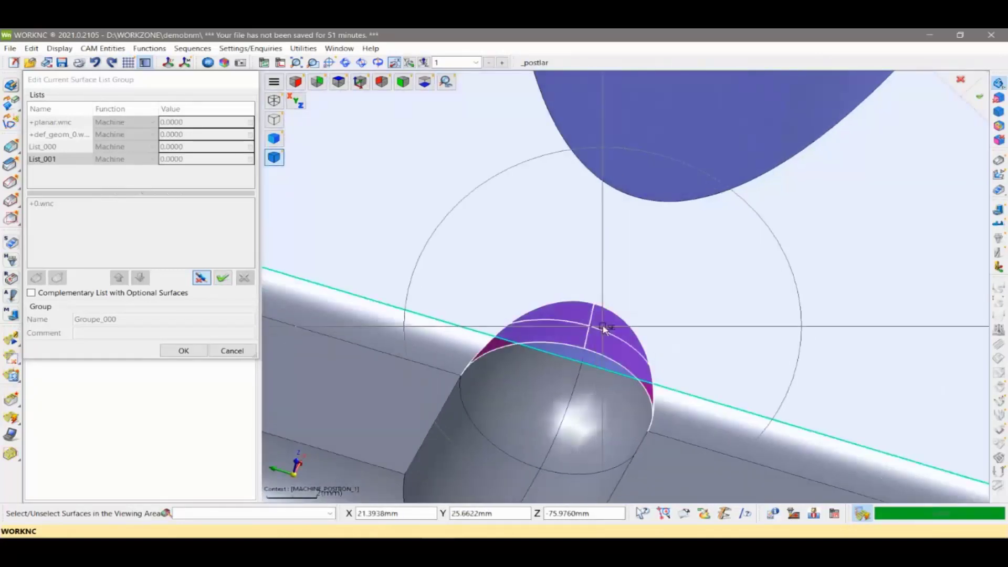
pyautogui.moveTo(729, 358); pyautogui.dragTo(641, 310, button='middle')
pyautogui.scroll(-3, 745, 340)
pyautogui.scroll(-2, 583, 320)
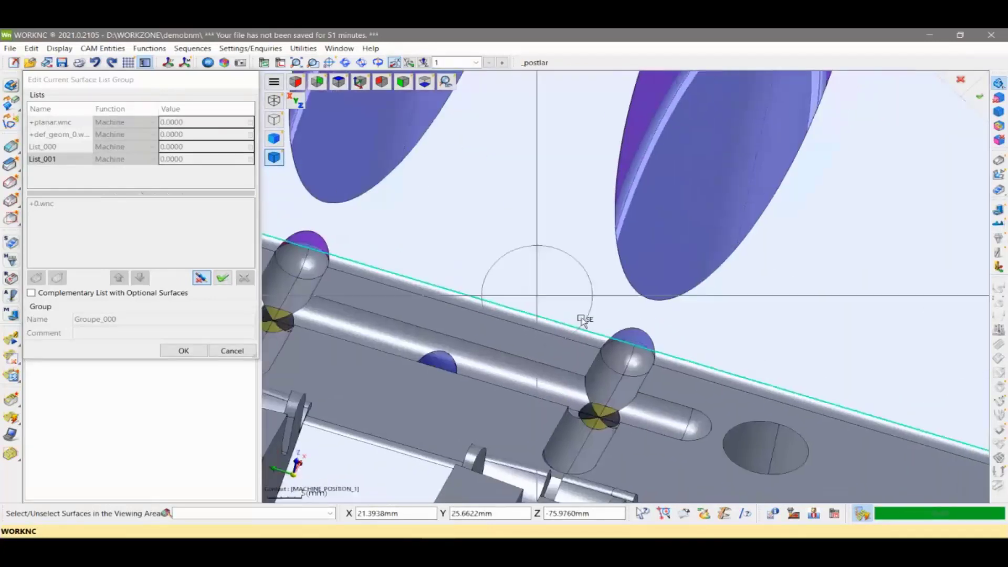
pyautogui.scroll(2, 588, 322)
pyautogui.scroll(2, 604, 327)
pyautogui.scroll(1, 608, 325)
pyautogui.click(608, 325)
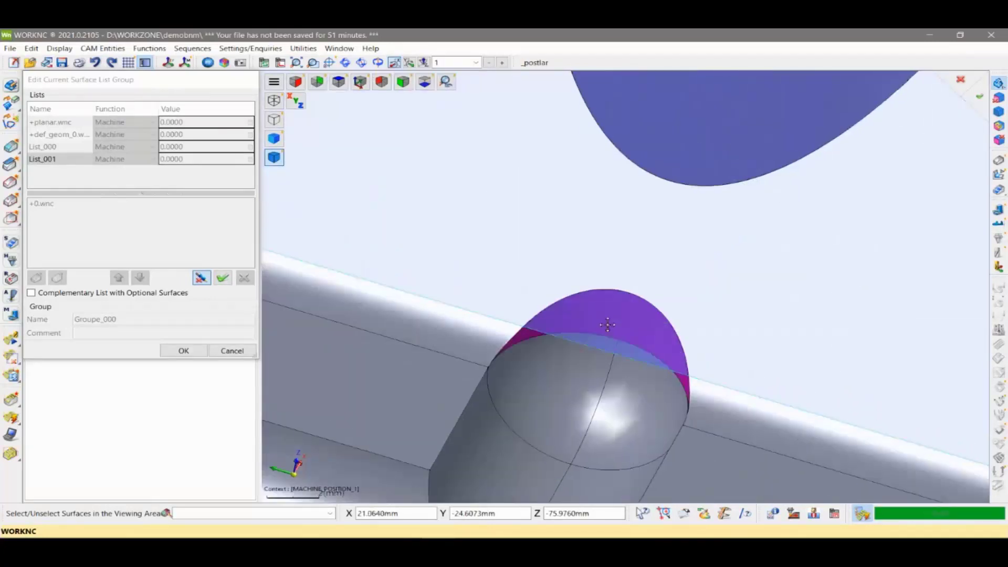
pyautogui.scroll(-3, 607, 325)
pyautogui.scroll(-2, 622, 405)
pyautogui.moveTo(630, 293)
pyautogui.mouseDown(button='middle')
pyautogui.moveTo(686, 259)
pyautogui.moveTo(574, 357)
pyautogui.moveTo(607, 313)
pyautogui.mouseUp(button='middle')
# Add the inclined face, preview List_001 and List_000, confirm Groupe_000 and choose Recalculate
pyautogui.click(608, 316)
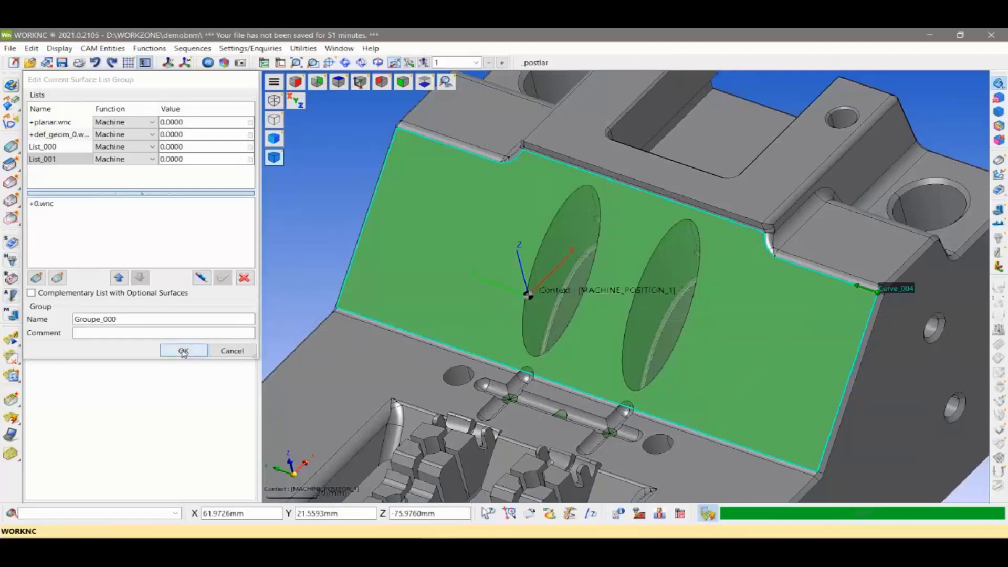
pyautogui.click(57, 162)
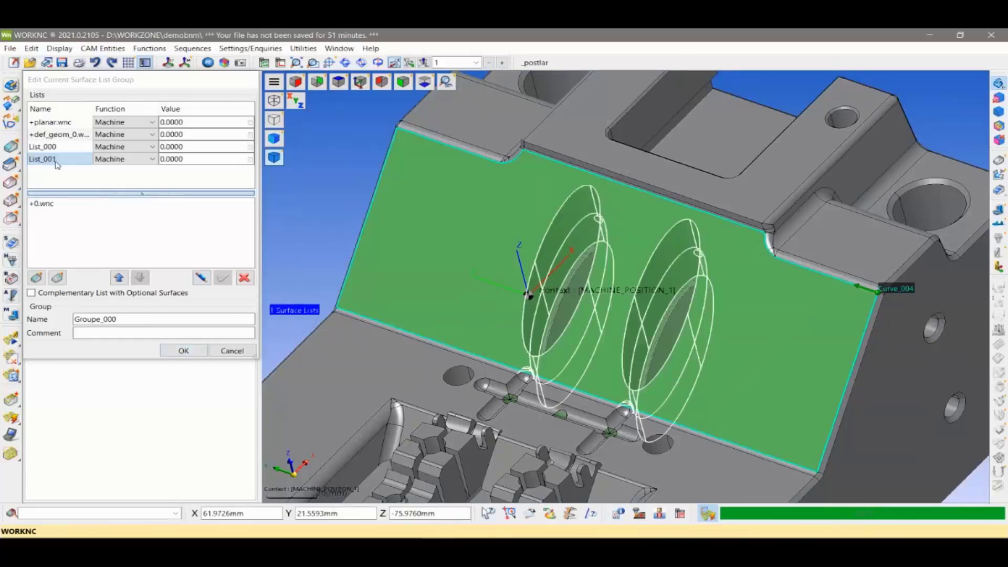
pyautogui.click(60, 150)
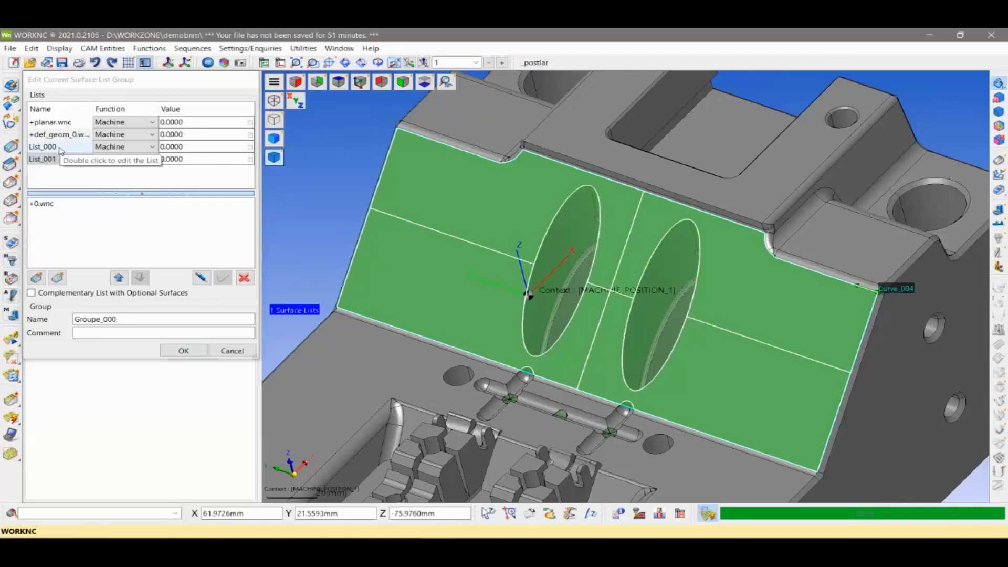
pyautogui.click(177, 351)
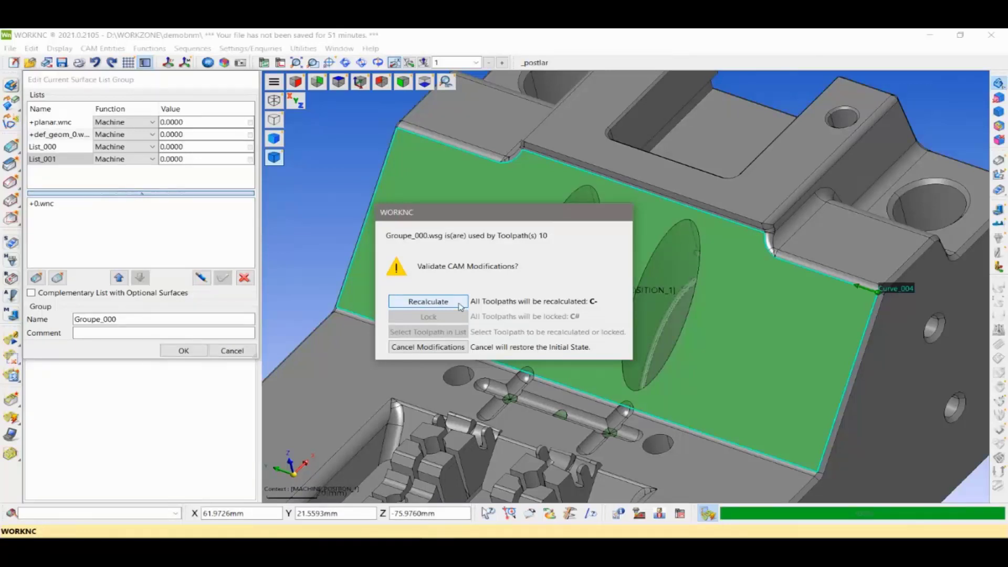
pyautogui.click(461, 307)
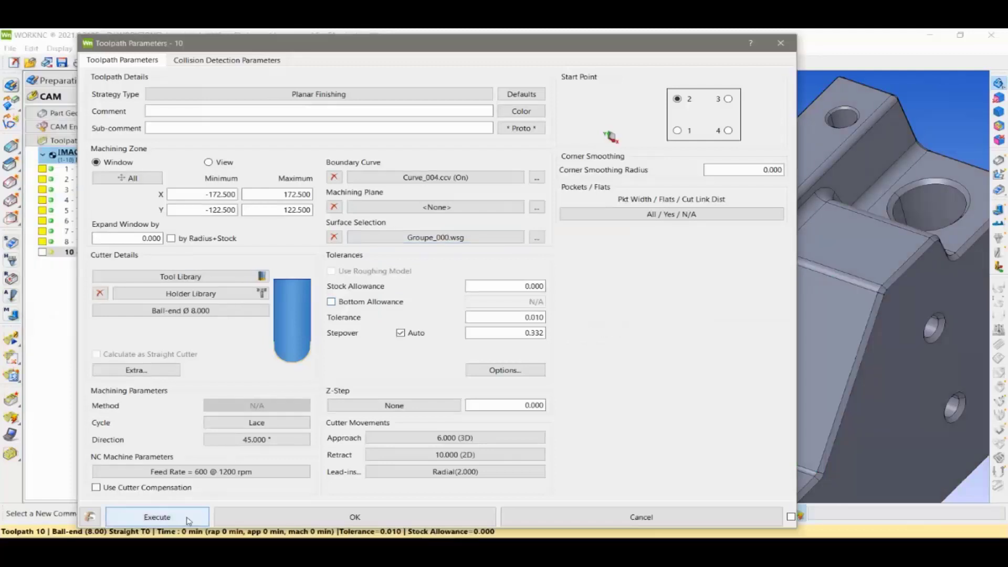
# Compute Planar Finishing toolpath 10 and display it on the inclined face
pyautogui.click(188, 520)
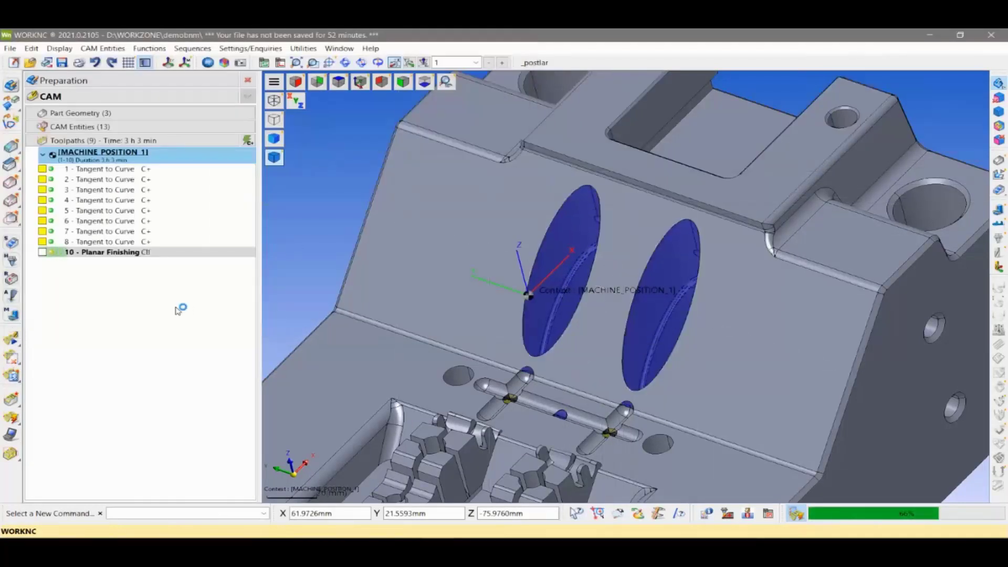
pyautogui.press('Num_Lock')
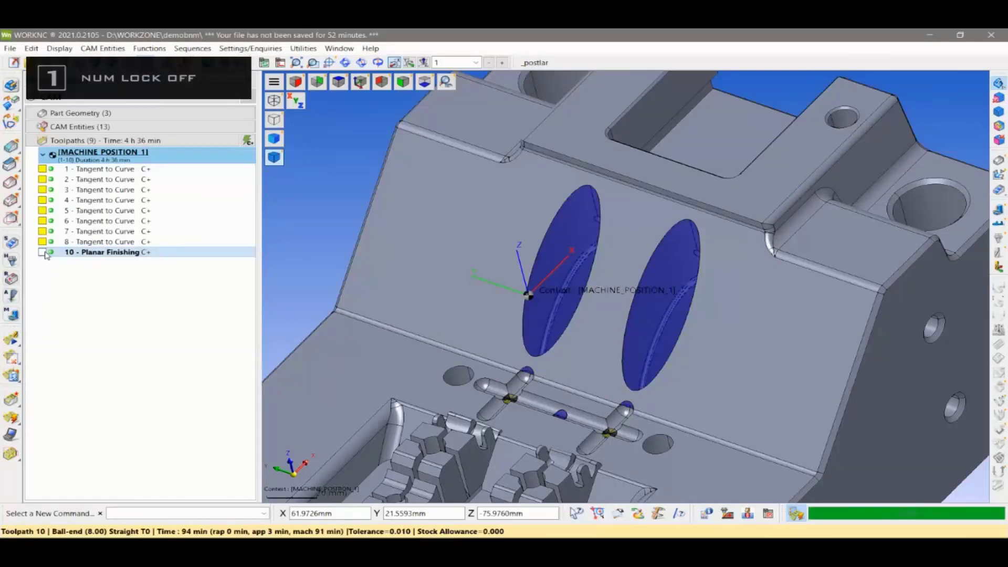
pyautogui.click(42, 253)
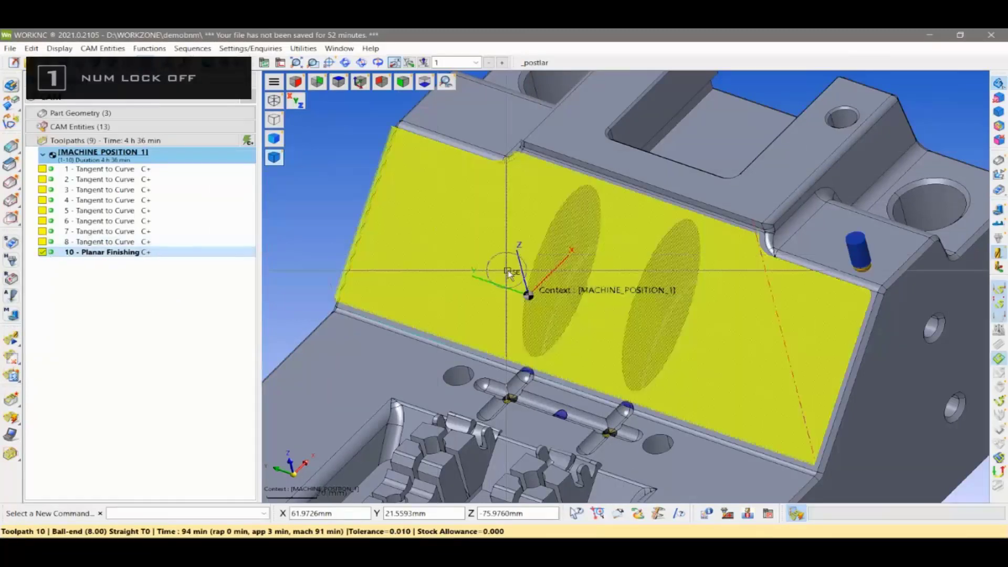
pyautogui.moveTo(518, 271)
pyautogui.mouseDown(button='middle')
pyautogui.moveTo(515, 292)
pyautogui.moveTo(537, 295)
pyautogui.moveTo(533, 281)
pyautogui.moveTo(551, 272)
pyautogui.mouseUp(button='middle')
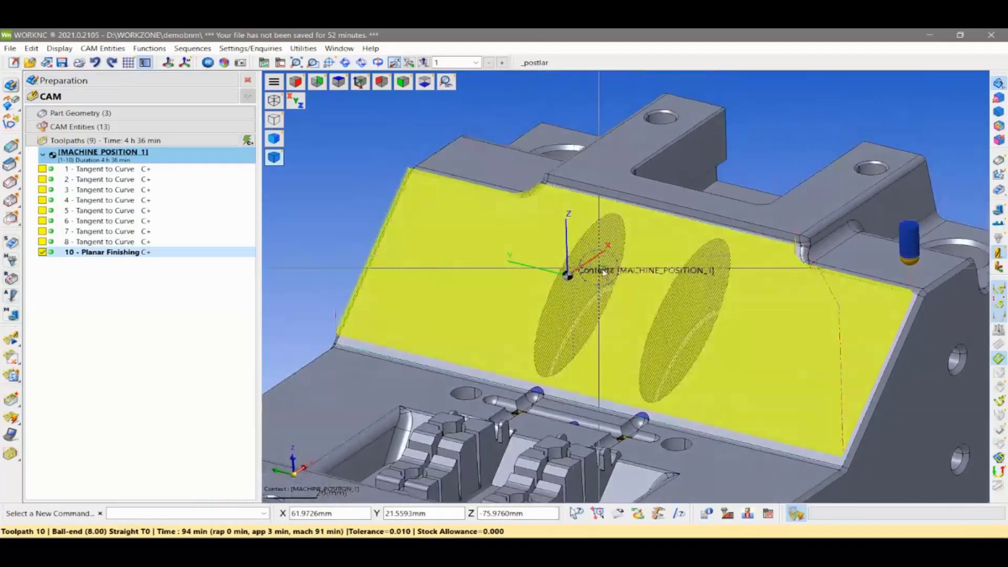
pyautogui.scroll(3, 569, 266)
pyautogui.moveTo(648, 266); pyautogui.dragTo(664, 305, button='middle')
# Inspect the passes around the upper hole and channel edge, then hide toolpath 10
pyautogui.scroll(2, 641, 232)
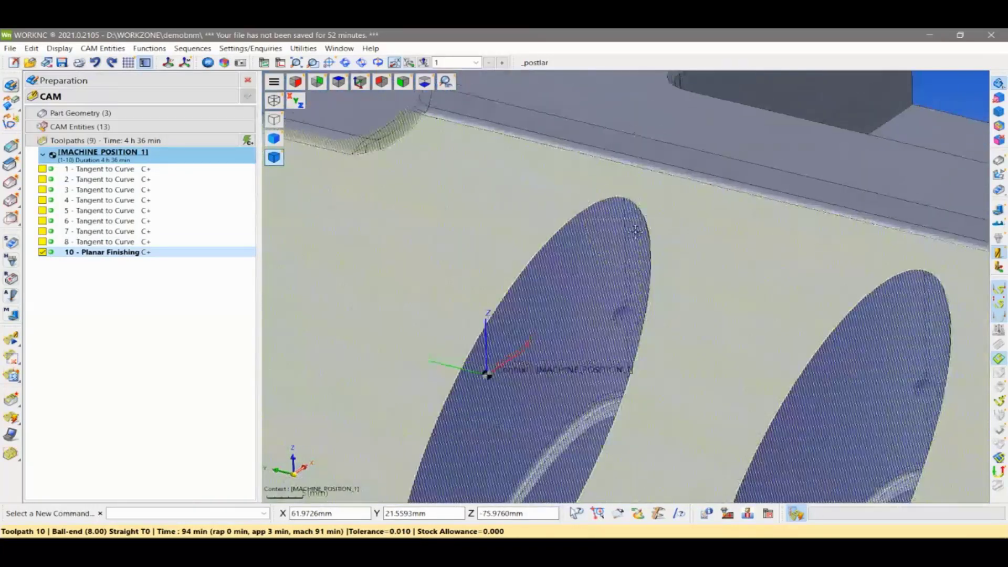
pyautogui.scroll(2, 630, 225)
pyautogui.scroll(2, 625, 224)
pyautogui.moveTo(625, 224)
pyautogui.mouseDown(button='middle')
pyautogui.moveTo(686, 241)
pyautogui.moveTo(644, 242)
pyautogui.mouseUp(button='middle')
pyautogui.scroll(-1, 628, 257)
pyautogui.scroll(-3, 588, 320)
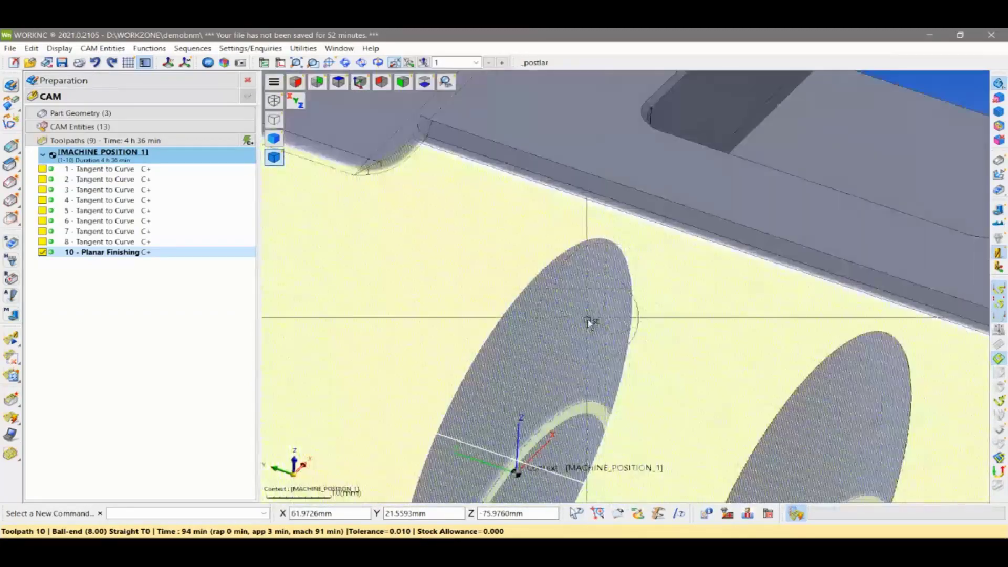
pyautogui.scroll(-2, 580, 255)
pyautogui.scroll(2, 606, 274)
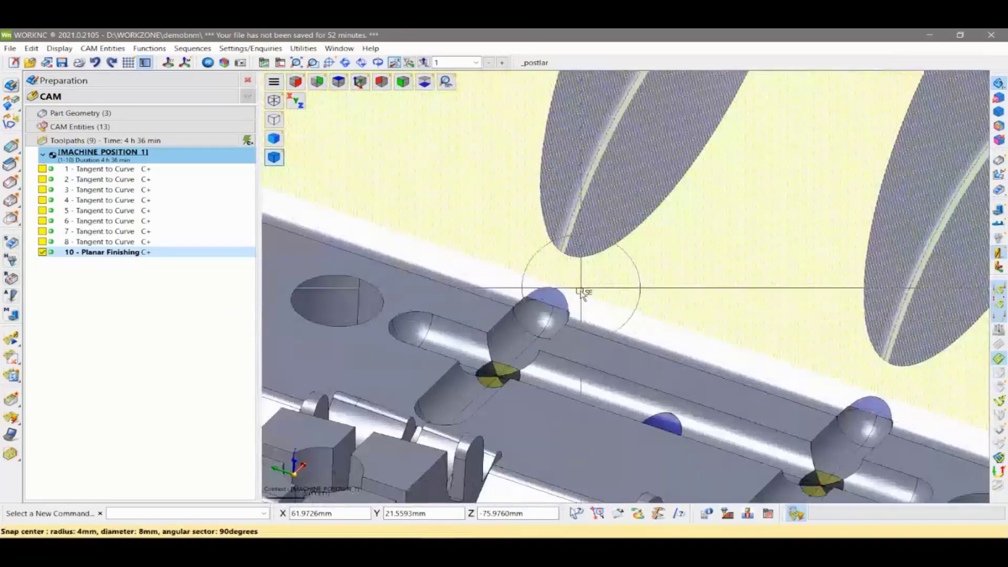
pyautogui.moveTo(581, 293)
pyautogui.mouseDown(button='middle')
pyautogui.moveTo(622, 288)
pyautogui.moveTo(564, 348)
pyautogui.mouseUp(button='middle')
pyautogui.scroll(-1, 563, 348)
pyautogui.scroll(-2, 563, 361)
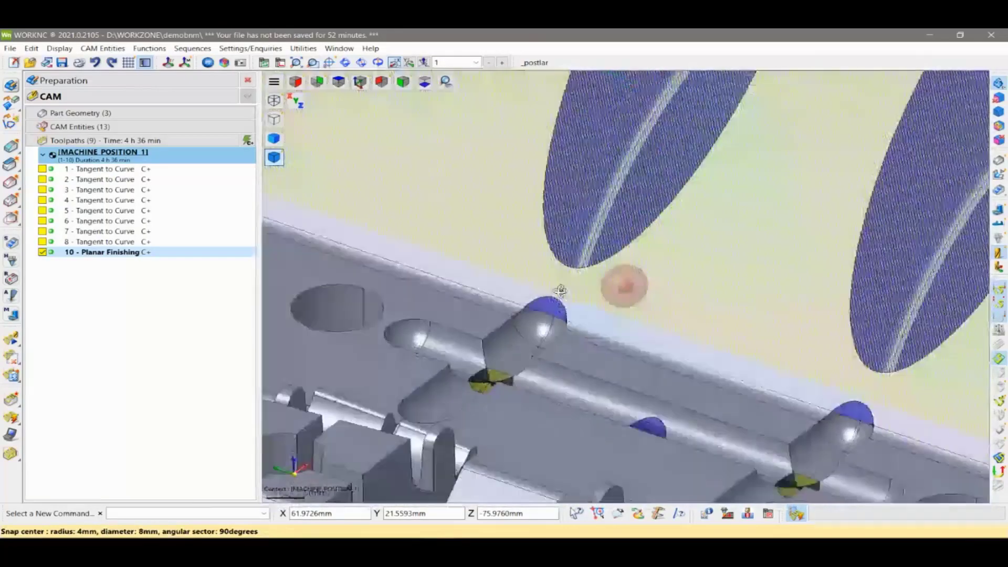
pyautogui.scroll(-2, 567, 315)
pyautogui.scroll(-1, 599, 296)
pyautogui.moveTo(598, 297); pyautogui.dragTo(572, 315, button='middle')
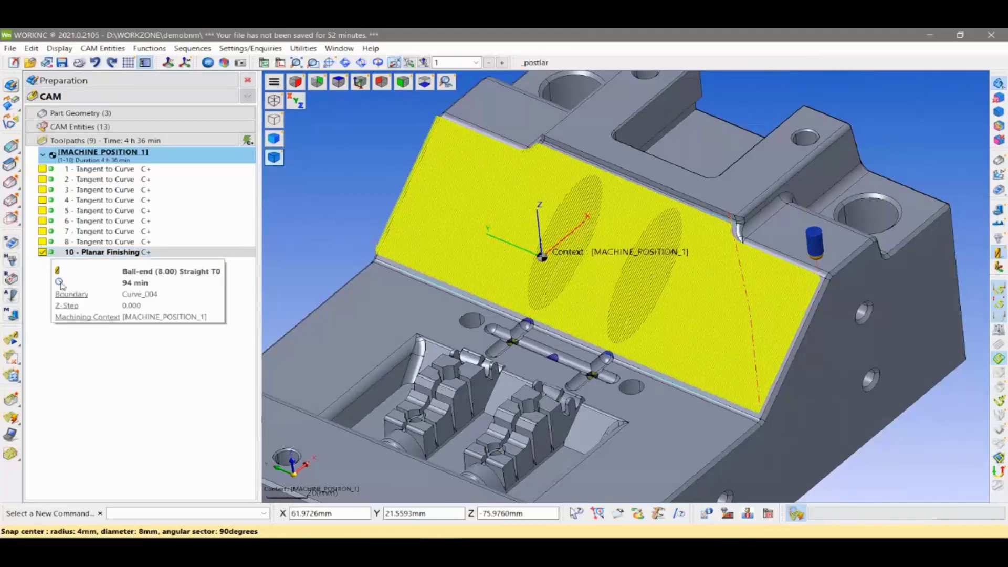
pyautogui.click(42, 253)
# Create toolpath 11 from toolpath 10 with lace passes parallel to X and calculate it
pyautogui.rightClick(87, 282)
pyautogui.click(128, 286)
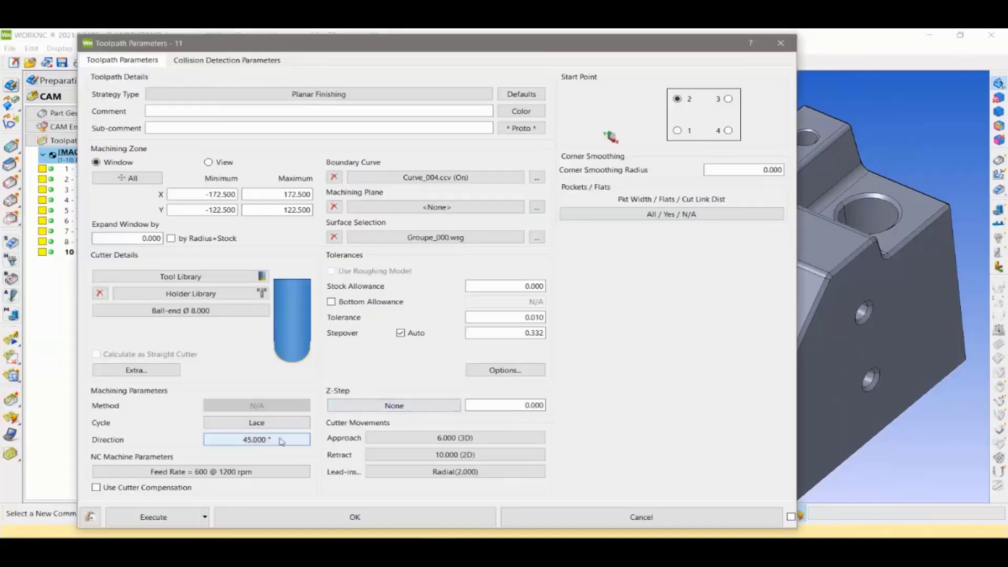
pyautogui.click(294, 440)
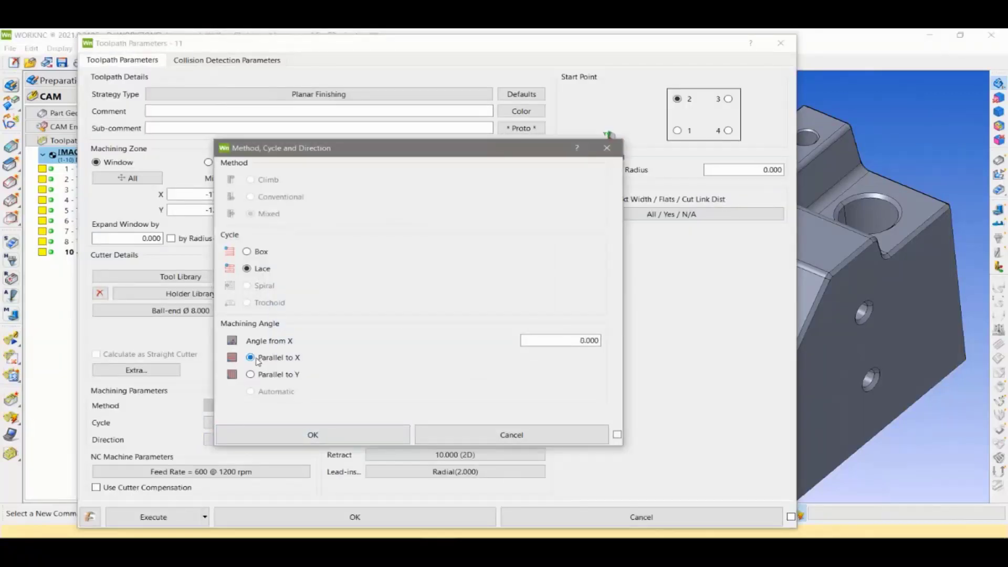
pyautogui.click(343, 440)
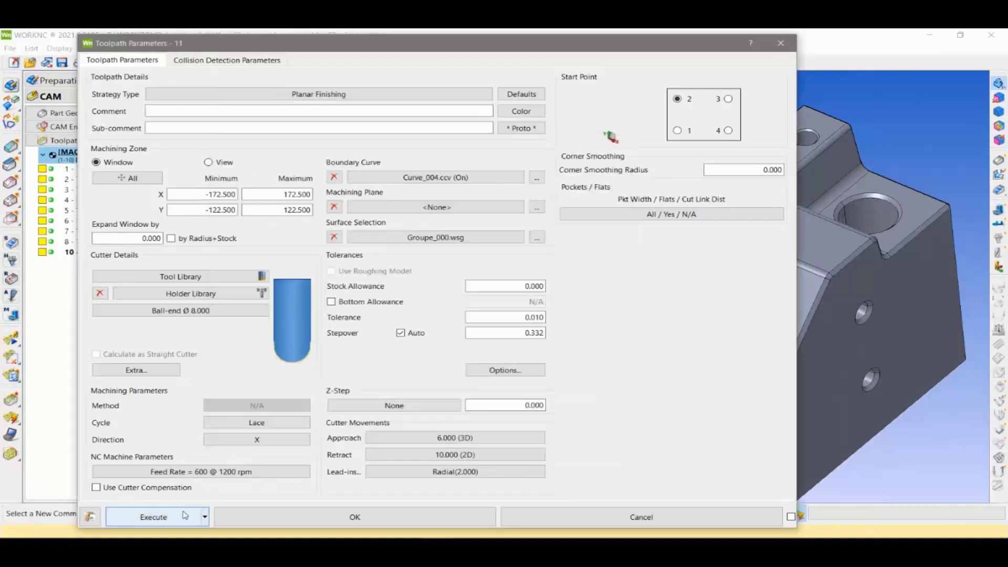
pyautogui.click(152, 516)
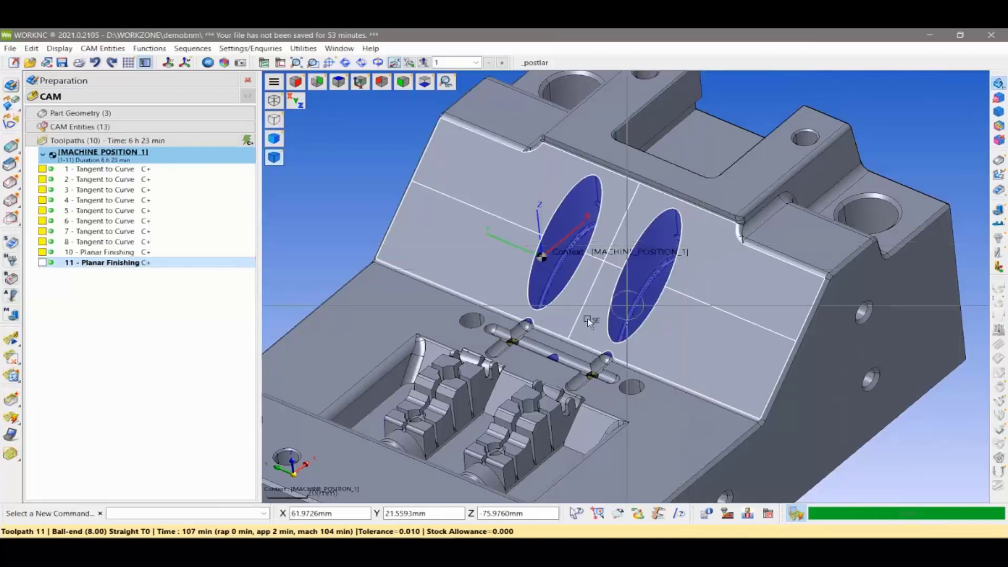
# Display toolpath 11's passes on the inclined face and review its Planar Finishing parameters
pyautogui.click(42, 263)
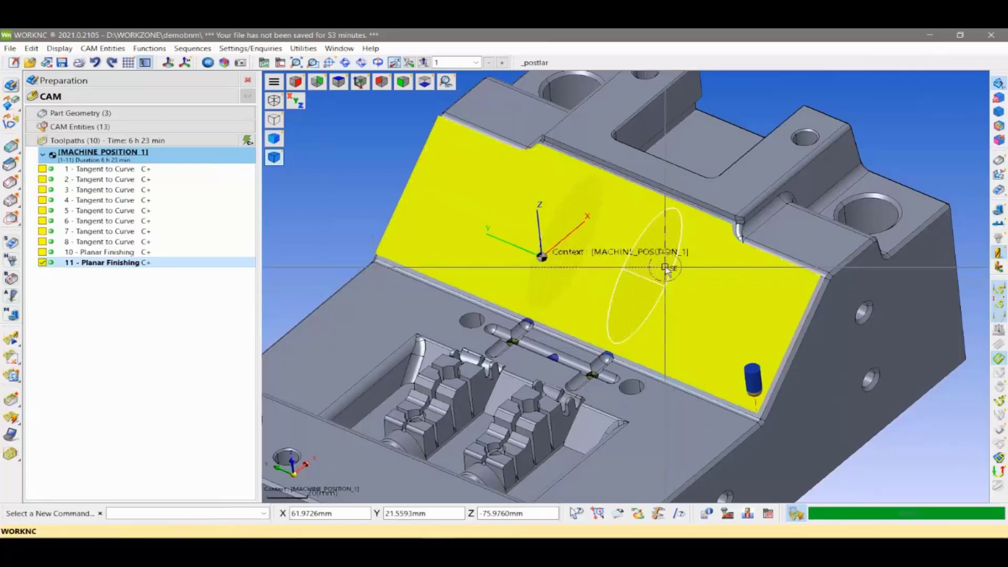
pyautogui.moveTo(680, 262)
pyautogui.mouseDown(button='middle')
pyautogui.moveTo(670, 289)
pyautogui.moveTo(626, 293)
pyautogui.moveTo(644, 288)
pyautogui.mouseUp(button='middle')
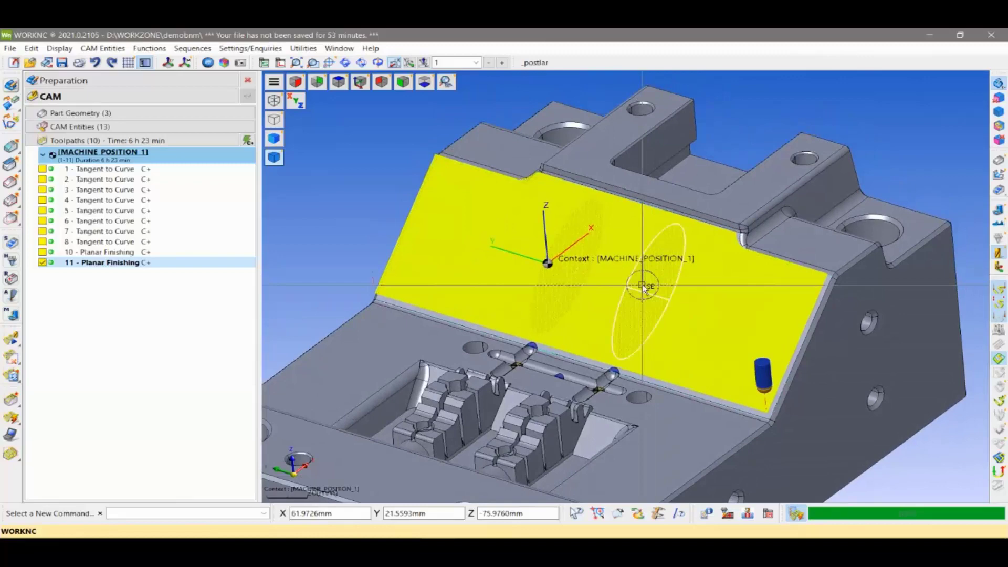
pyautogui.scroll(2, 643, 287)
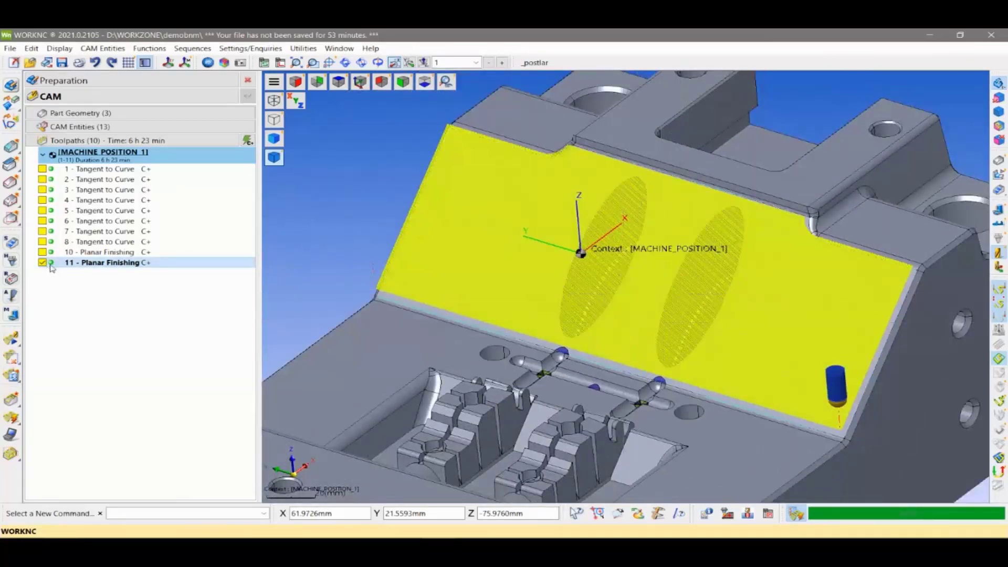
pyautogui.doubleClick(112, 261)
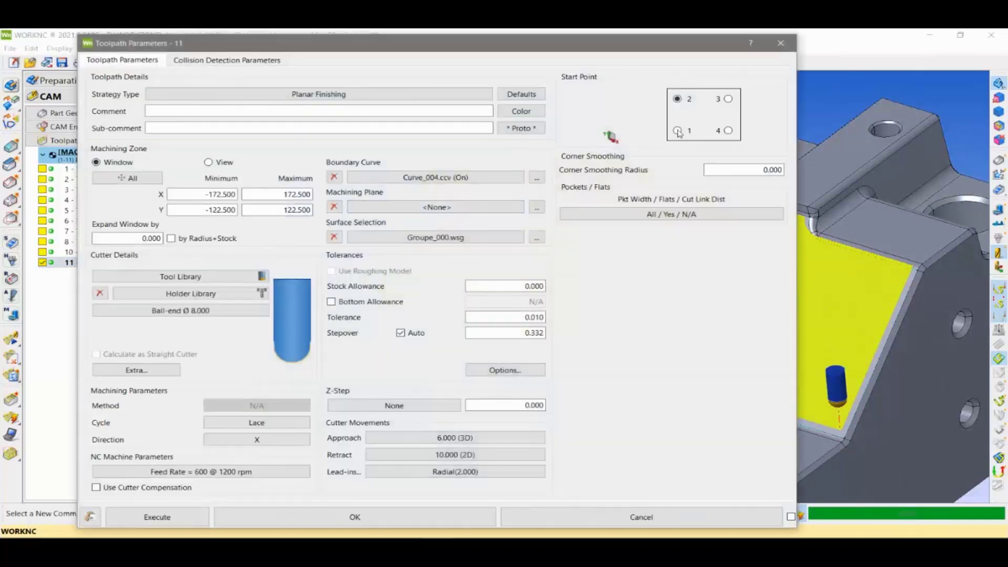
pyautogui.moveTo(681, 53); pyautogui.dragTo(171, 77)
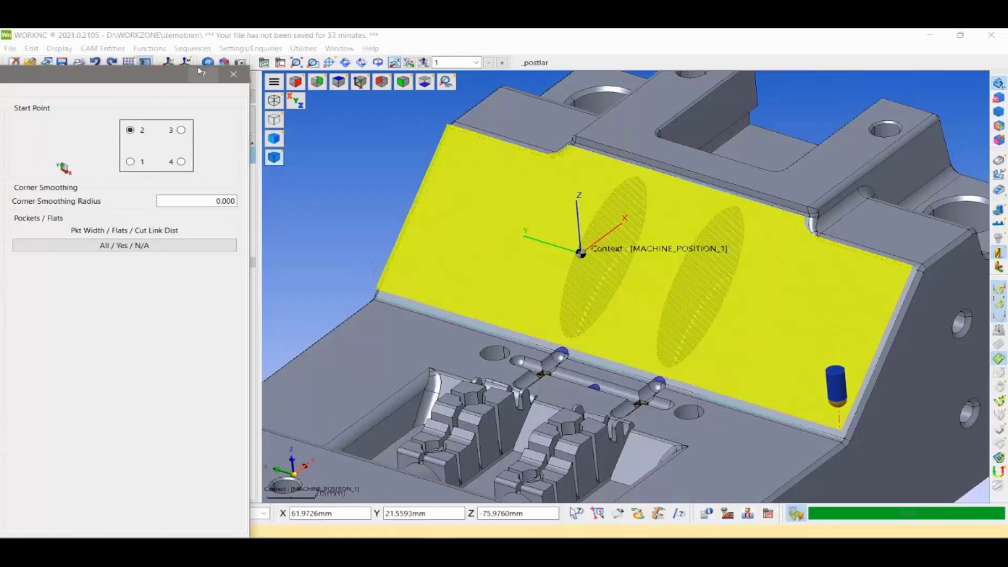
pyautogui.moveTo(175, 79); pyautogui.dragTo(768, 47)
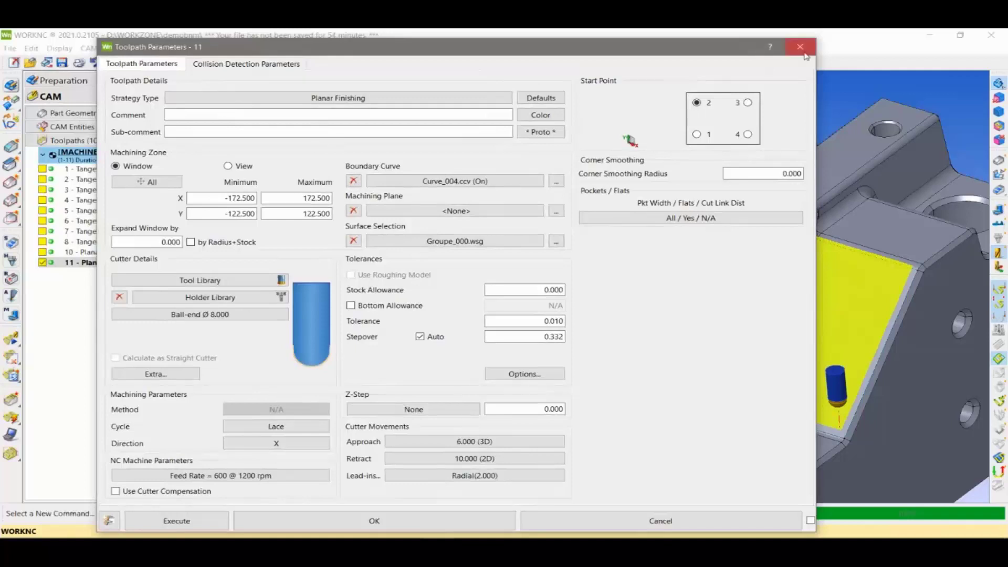
# Close toolpath 11's parameters and bring the cross-shaped channel into view
pyautogui.click(800, 46)
pyautogui.scroll(-3, 667, 251)
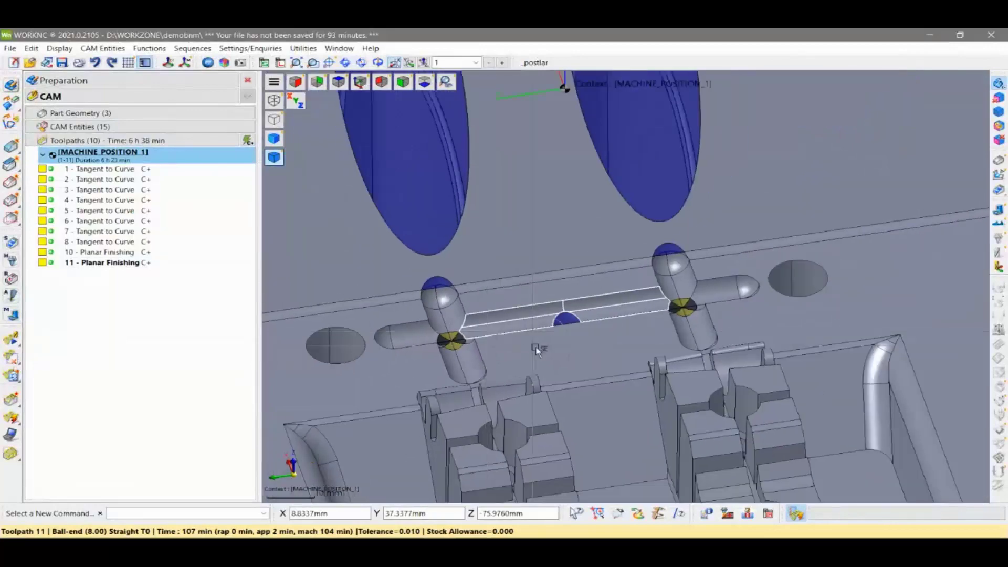
pyautogui.moveTo(548, 338)
pyautogui.mouseDown(button='middle')
pyautogui.moveTo(536, 364)
pyautogui.moveTo(637, 401)
pyautogui.mouseUp(button='middle')
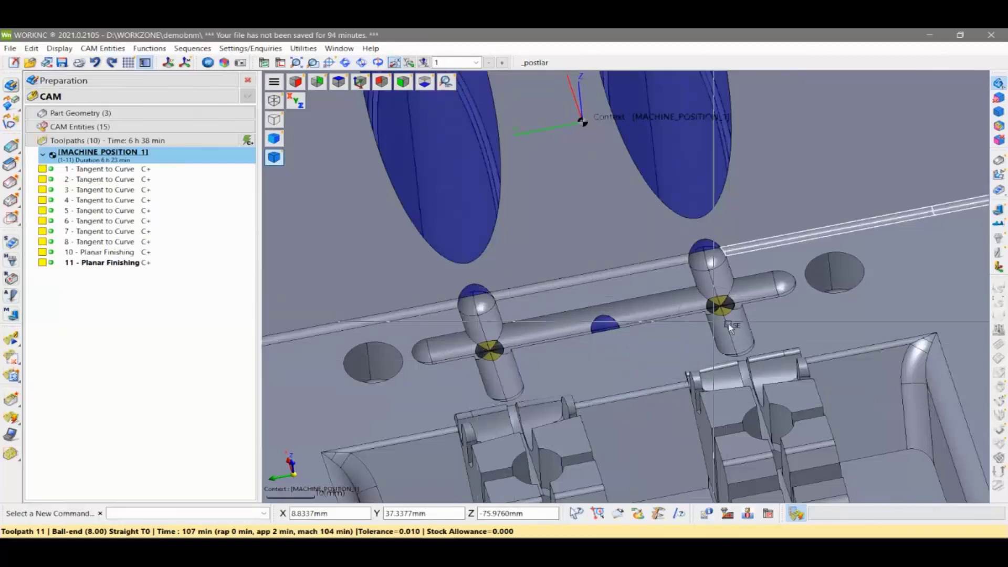
pyautogui.moveTo(587, 360)
pyautogui.mouseDown(button='middle')
pyautogui.moveTo(622, 346)
pyautogui.moveTo(612, 384)
pyautogui.moveTo(590, 378)
pyautogui.moveTo(581, 356)
pyautogui.mouseUp(button='middle')
pyautogui.scroll(3, 580, 356)
pyautogui.moveTo(613, 387); pyautogui.dragTo(619, 387, button='middle')
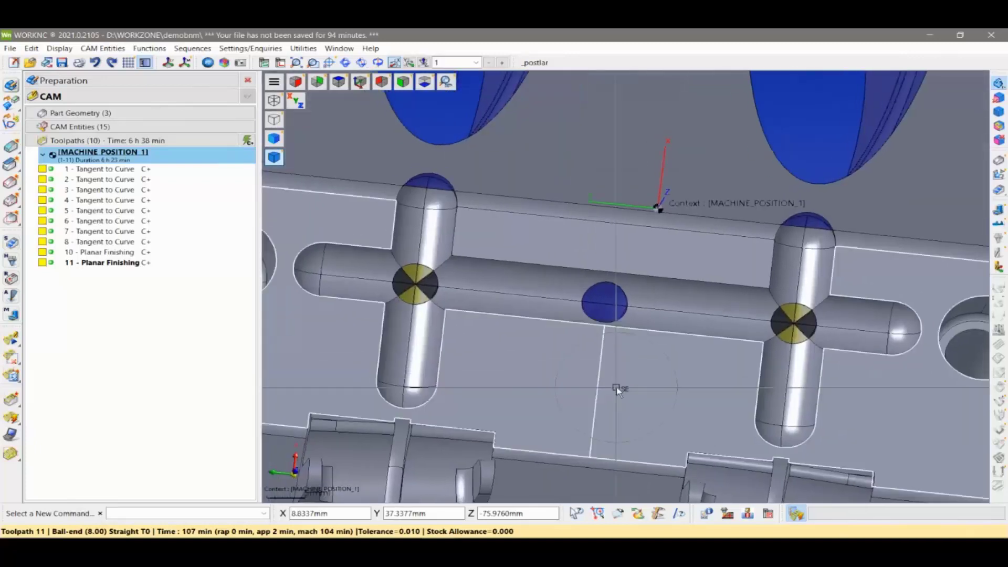
# Start new toolpath 12 with 3D Drive Curve Finishing as its strategy
pyautogui.rightClick(129, 352)
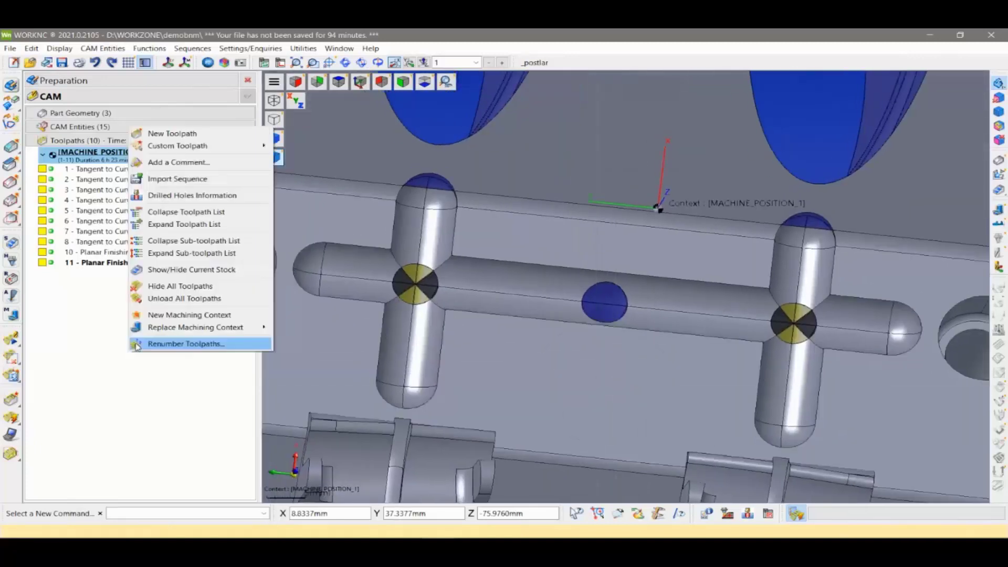
pyautogui.click(195, 134)
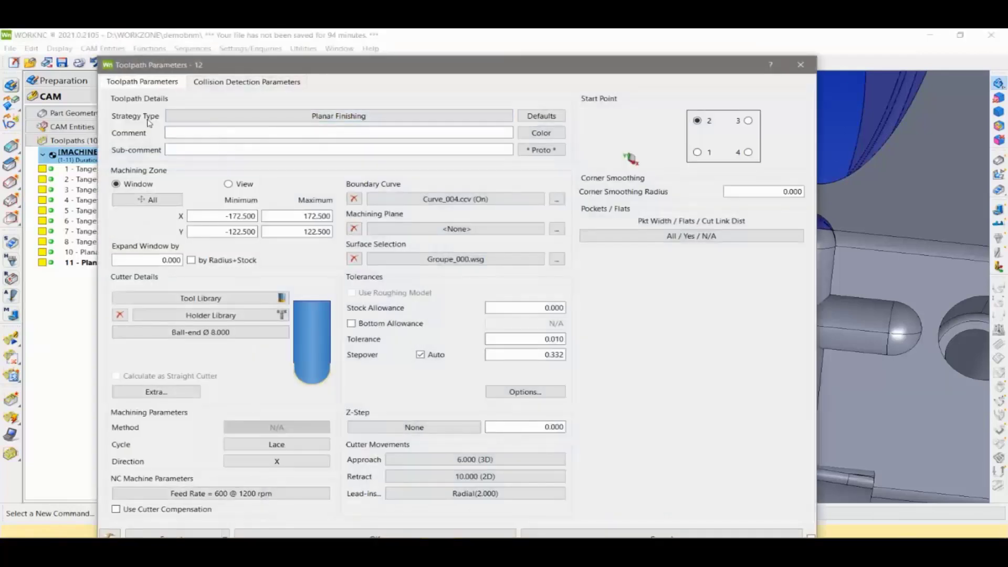
pyautogui.click(293, 121)
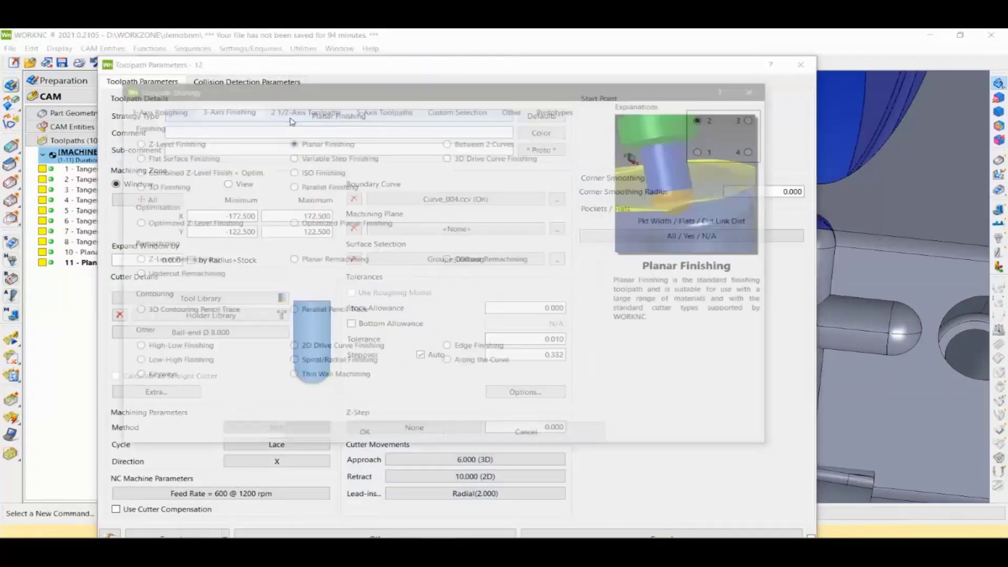
pyautogui.click(448, 157)
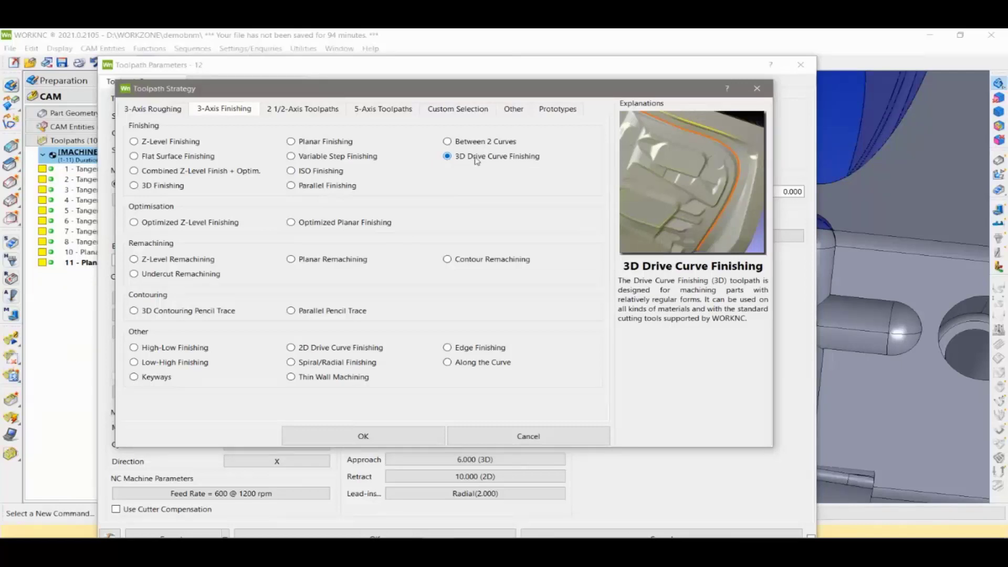
# Choose 3D Drive Curve Finishing with a 3 mm ball-end cutter
pyautogui.click(403, 436)
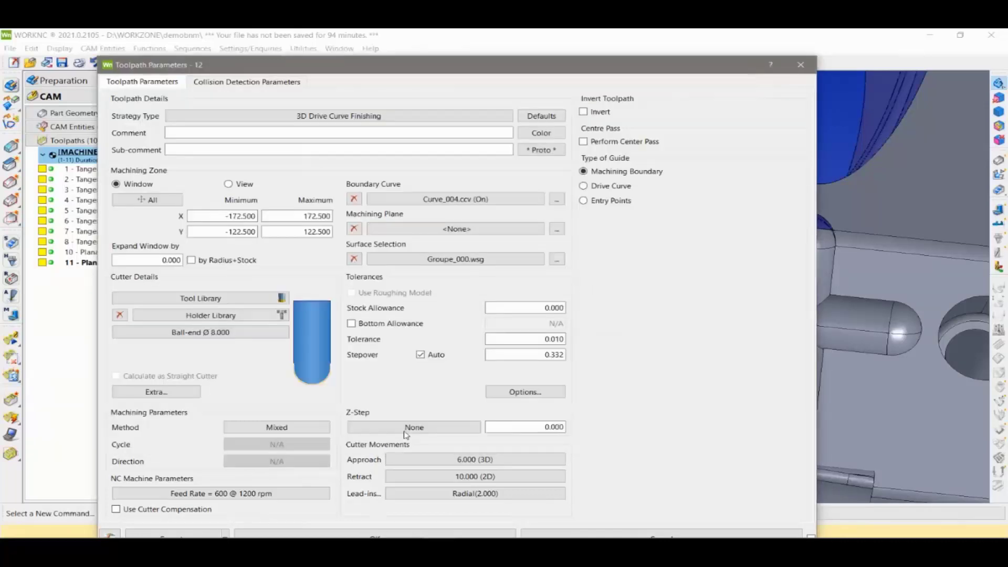
pyautogui.click(235, 342)
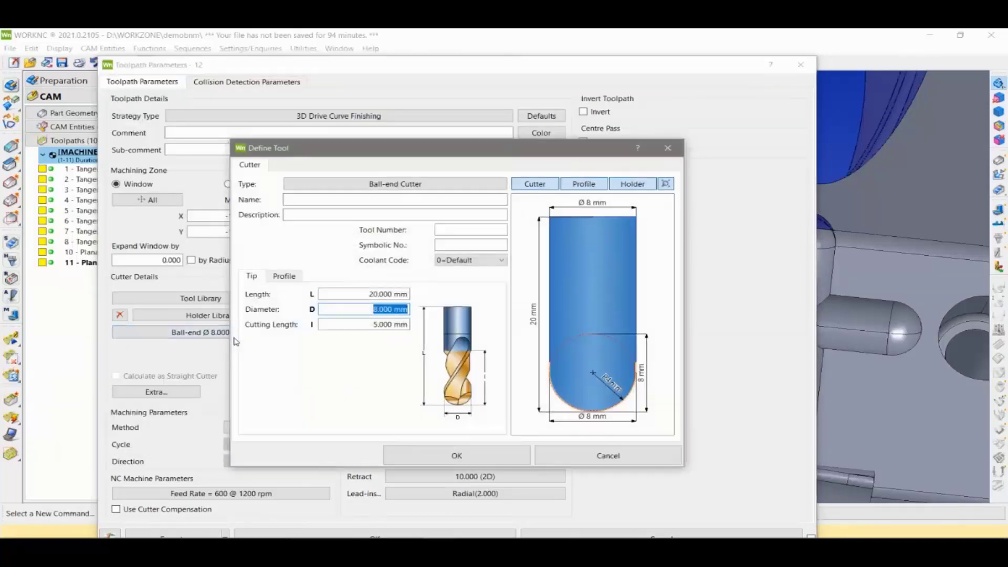
pyautogui.write('3')
pyautogui.press('Return')
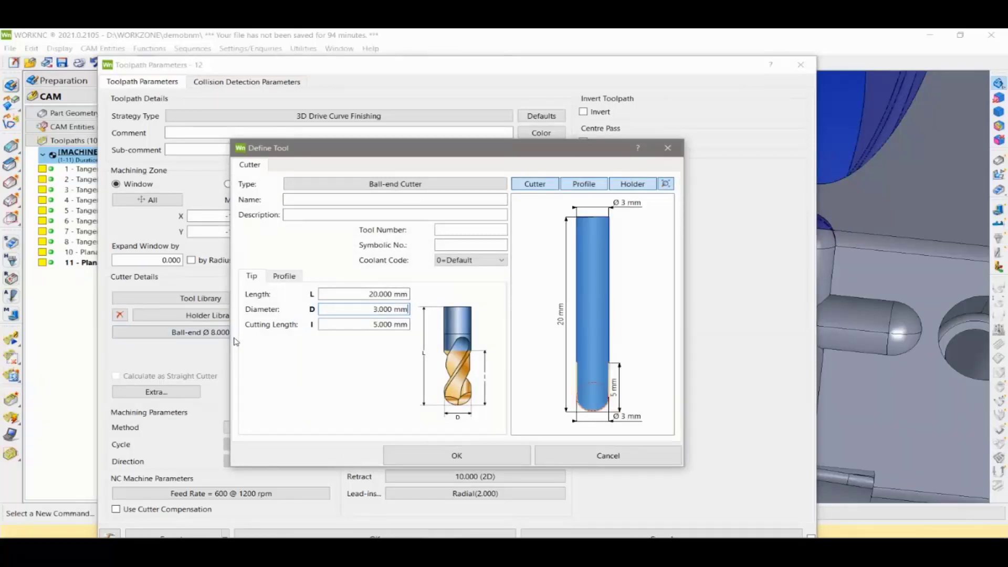
pyautogui.click(435, 452)
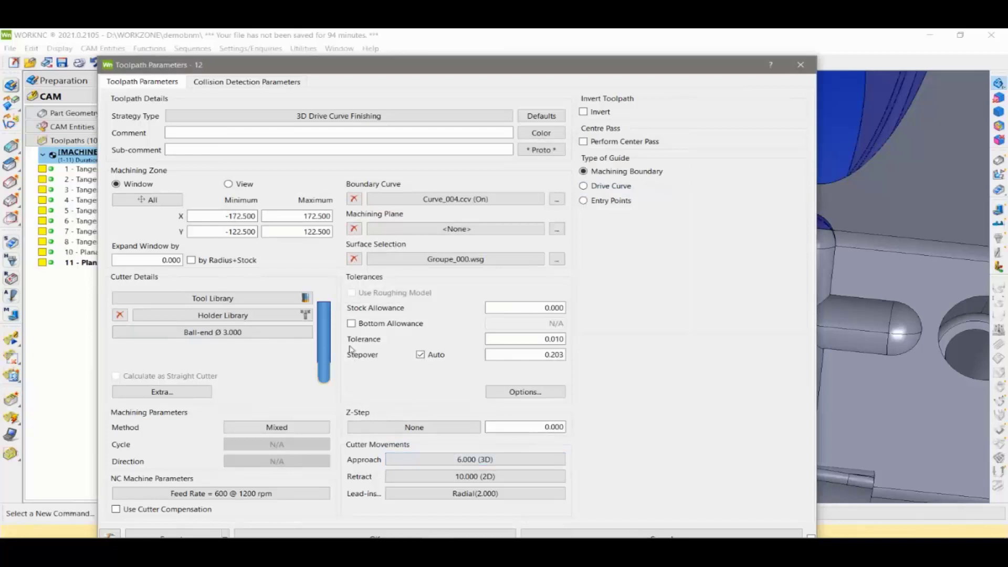
# Clear the existing boundary curve and surface selection, and begin picking a new boundary
pyautogui.click(355, 199)
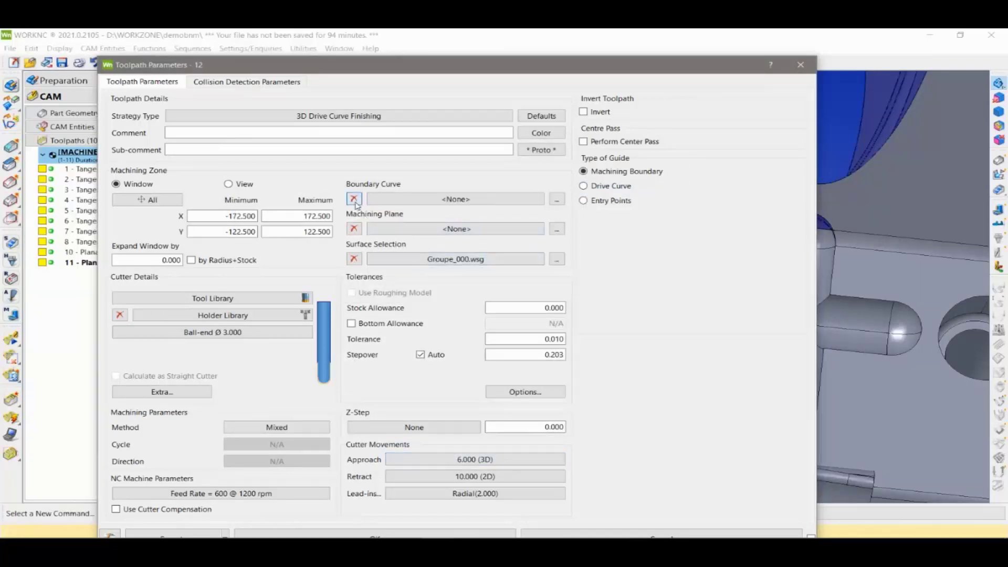
pyautogui.click(355, 259)
pyautogui.click(447, 202)
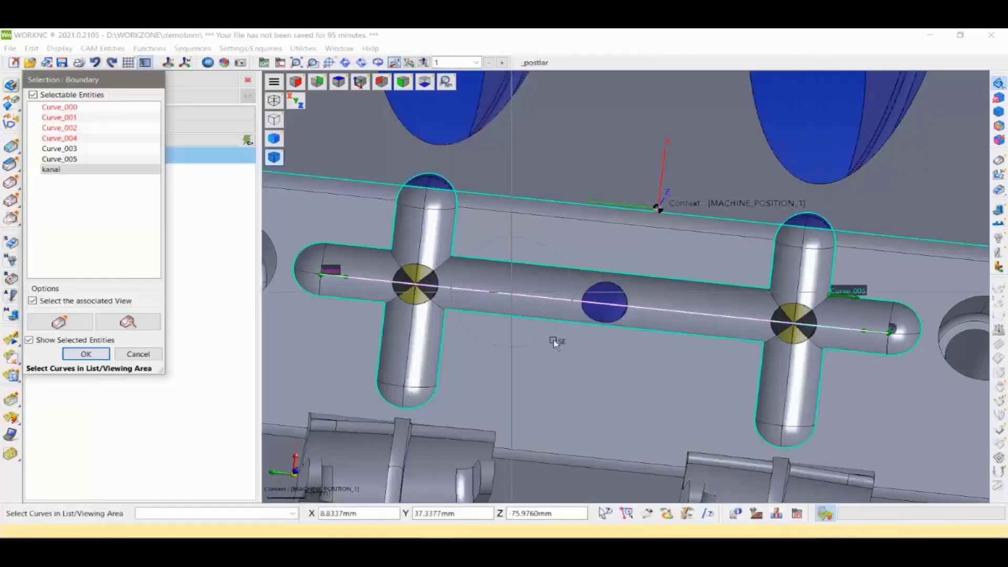
# Start a new boundary curve along the runner edge, then delete the unwanted partial curve
pyautogui.moveTo(541, 357); pyautogui.dragTo(497, 300, button='middle')
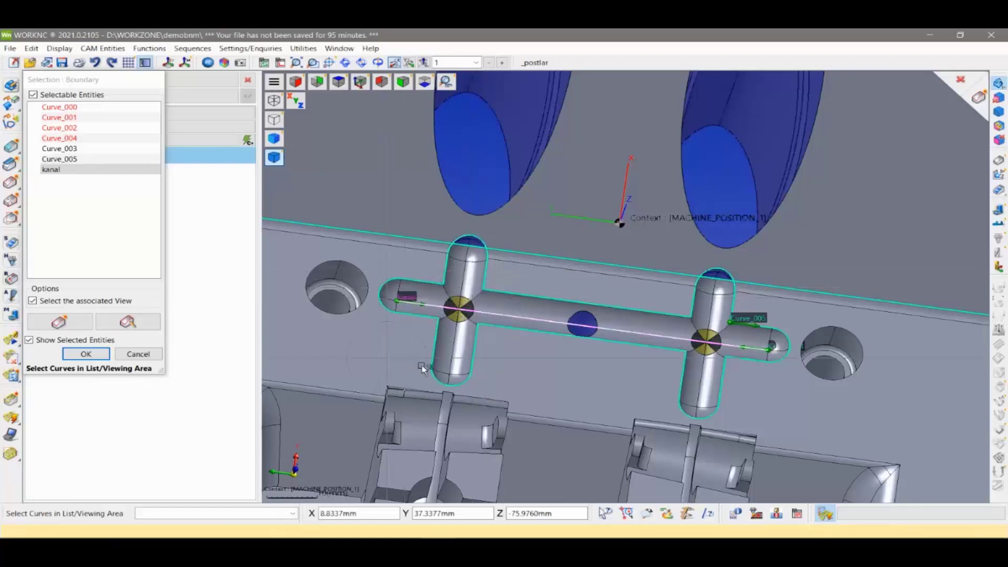
pyautogui.moveTo(720, 431)
pyautogui.mouseDown(button='middle')
pyautogui.moveTo(692, 396)
pyautogui.moveTo(651, 373)
pyautogui.mouseUp(button='middle')
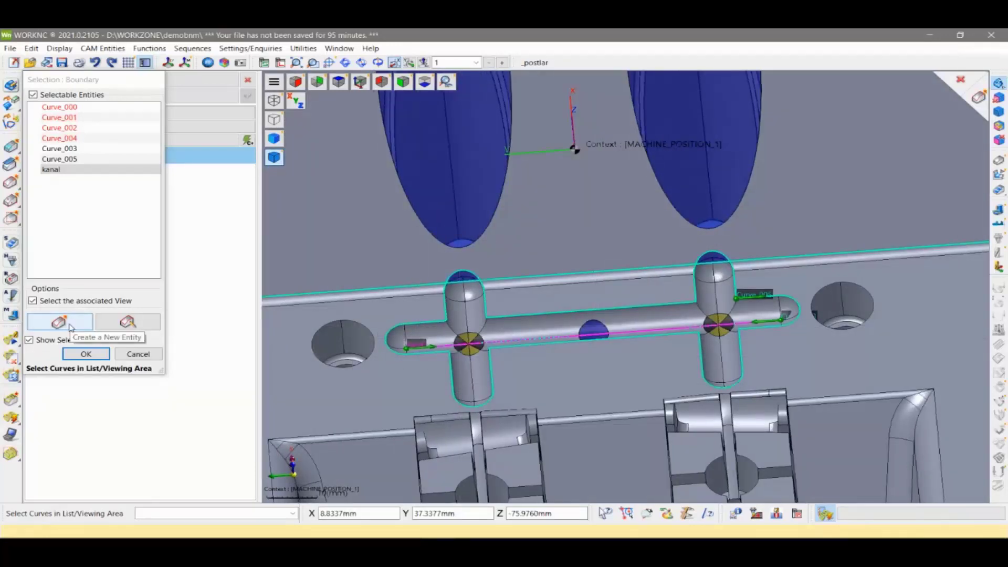
pyautogui.click(59, 322)
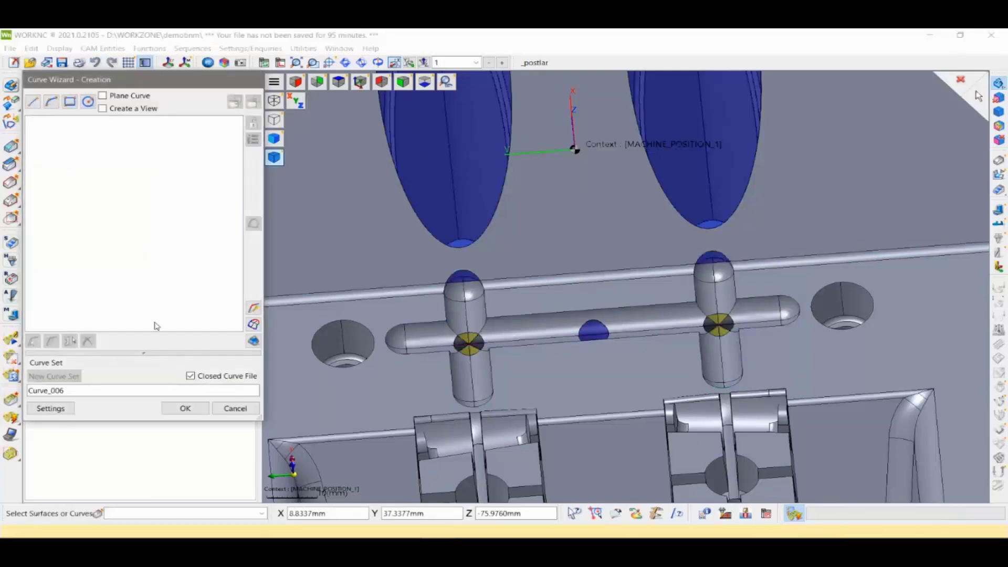
pyautogui.scroll(1, 562, 401)
pyautogui.scroll(2, 562, 401)
pyautogui.scroll(2, 475, 360)
pyautogui.scroll(2, 523, 363)
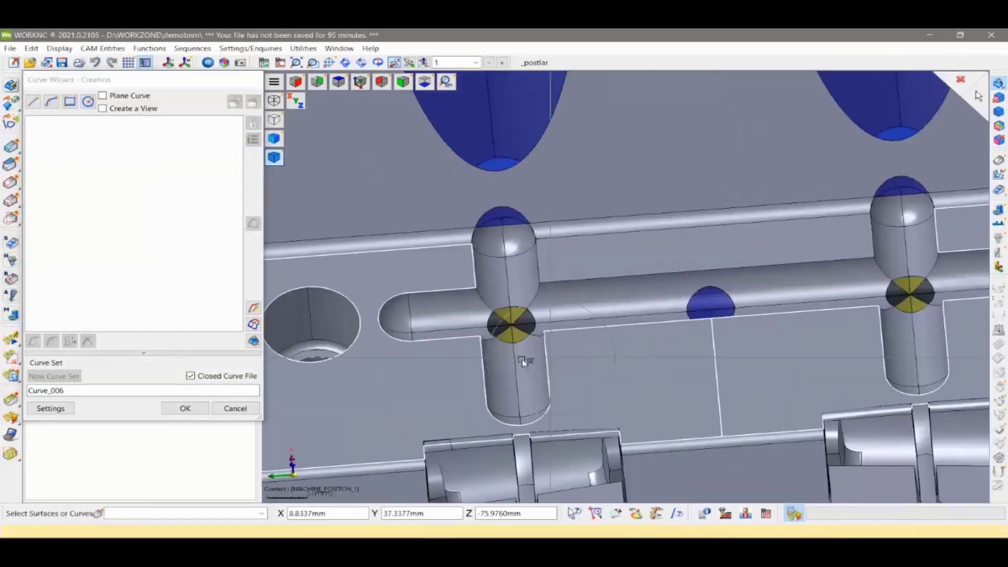
pyautogui.click(482, 368)
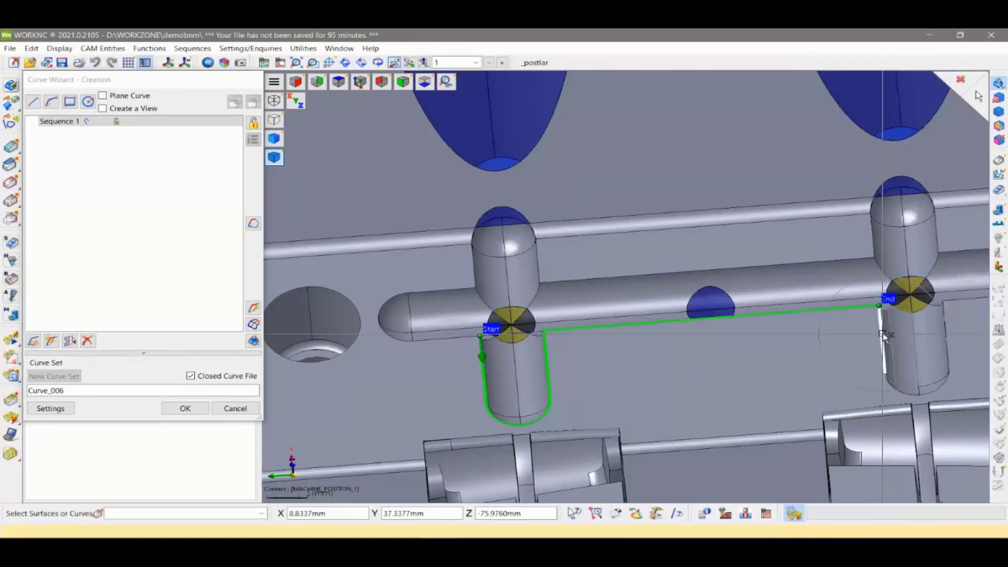
pyautogui.click(885, 372)
pyautogui.click(88, 341)
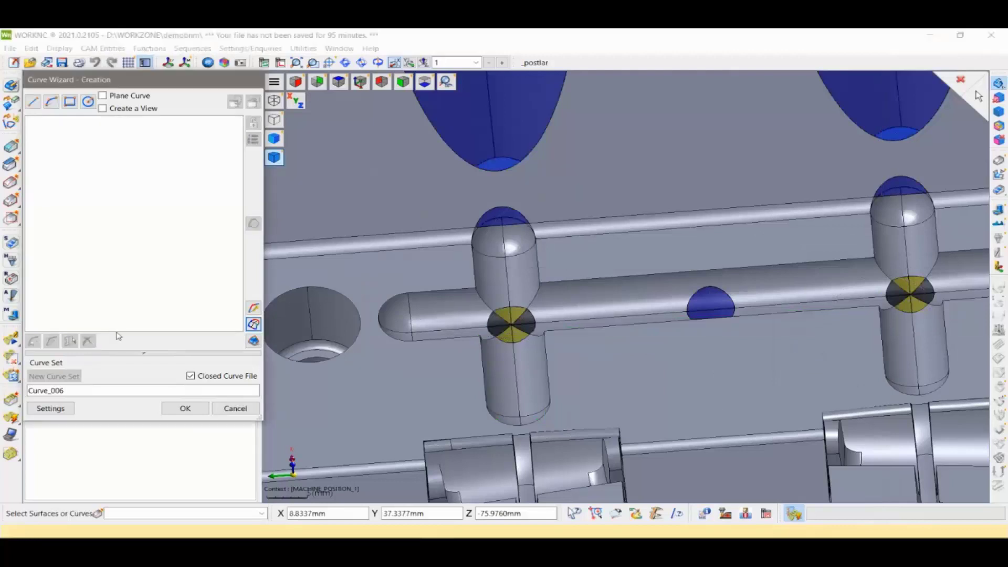
# Select the flat face, upper wall and rod surfaces around the cross-shaped runner
pyautogui.scroll(-1, 578, 351)
pyautogui.scroll(-2, 625, 353)
pyautogui.moveTo(636, 356); pyautogui.dragTo(544, 370, button='middle')
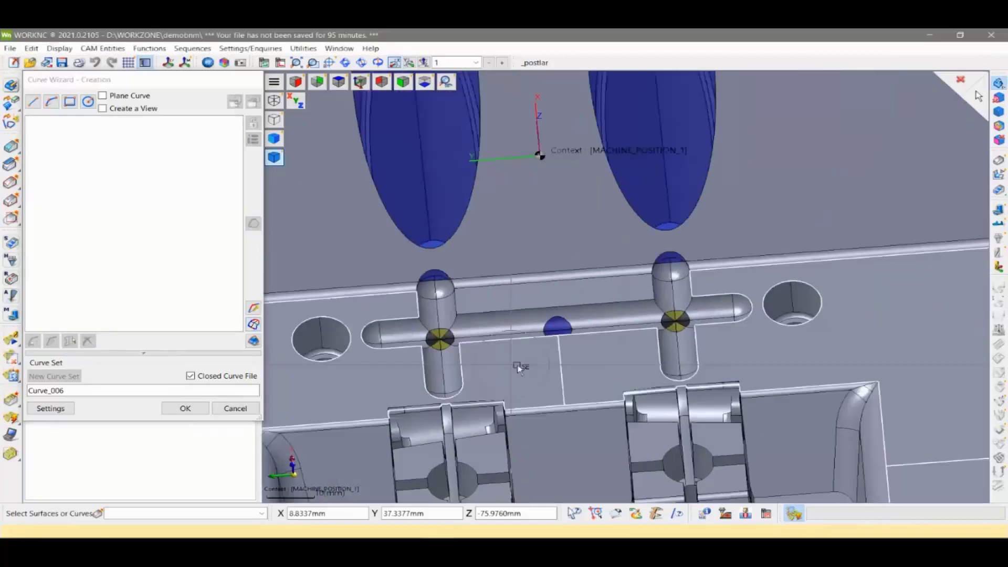
pyautogui.click(543, 369)
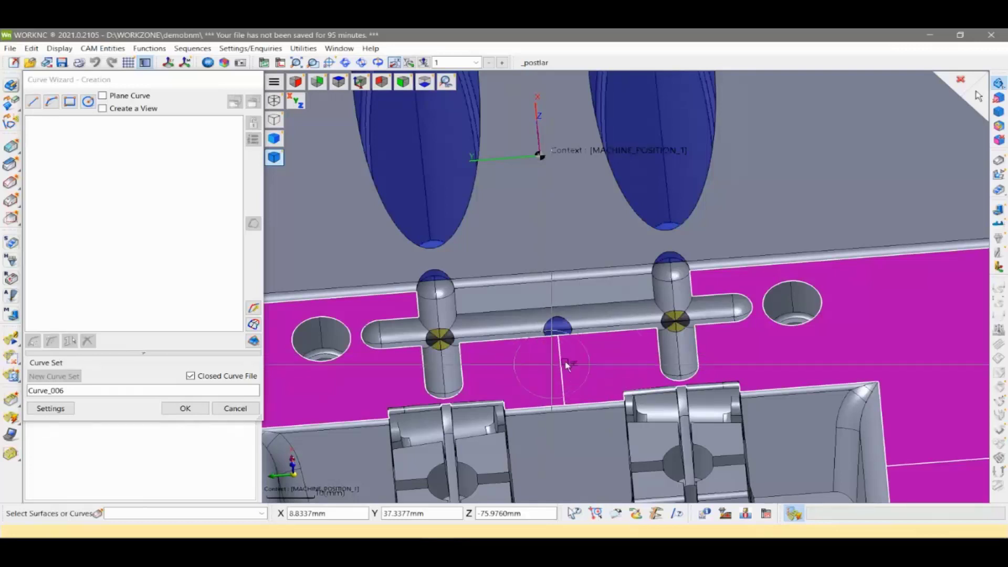
pyautogui.moveTo(612, 360)
pyautogui.mouseDown(button='middle')
pyautogui.moveTo(678, 342)
pyautogui.moveTo(623, 349)
pyautogui.mouseUp(button='middle')
pyautogui.scroll(-3, 677, 342)
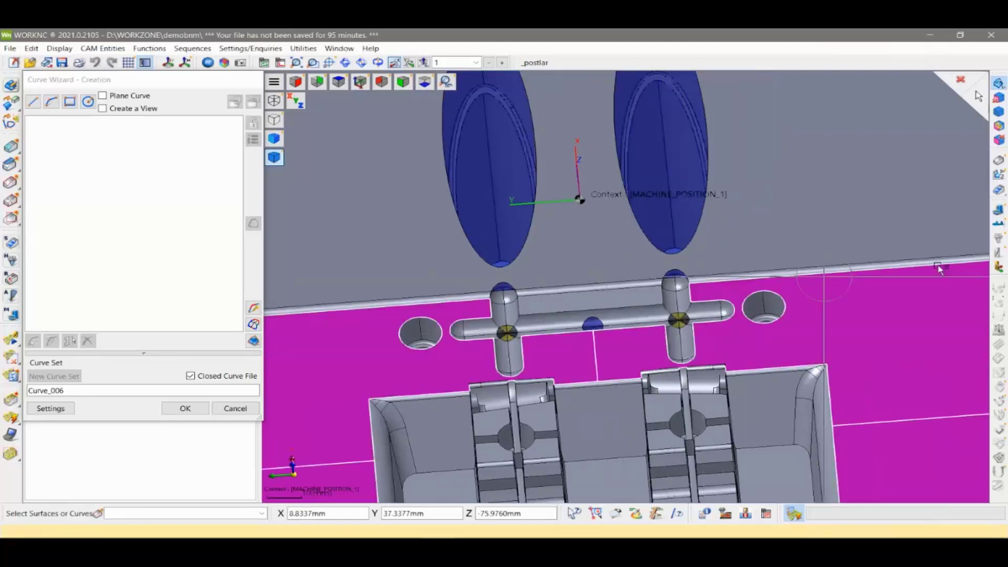
pyautogui.scroll(-5, 636, 346)
pyautogui.moveTo(635, 346); pyautogui.dragTo(628, 328, button='middle')
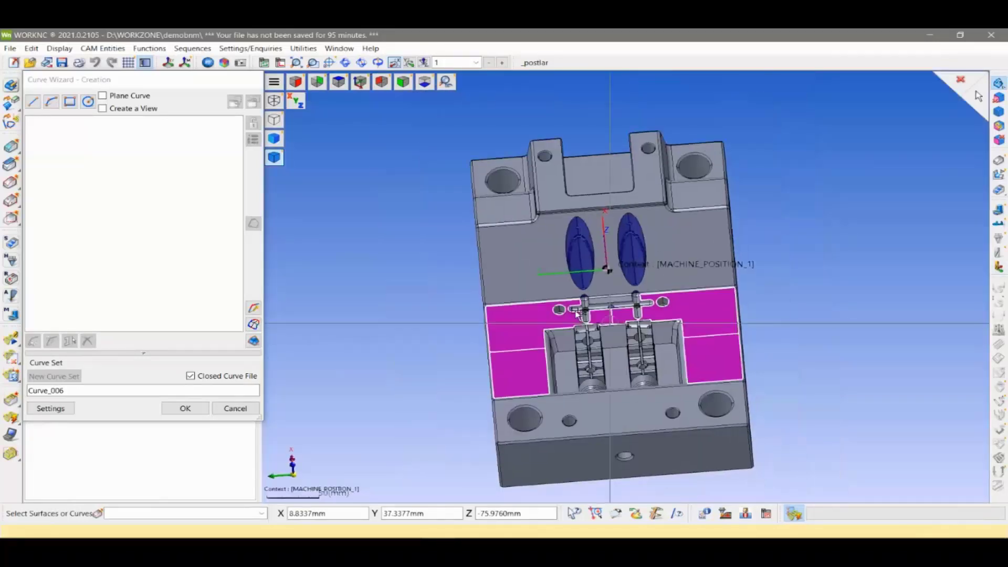
pyautogui.scroll(3, 622, 314)
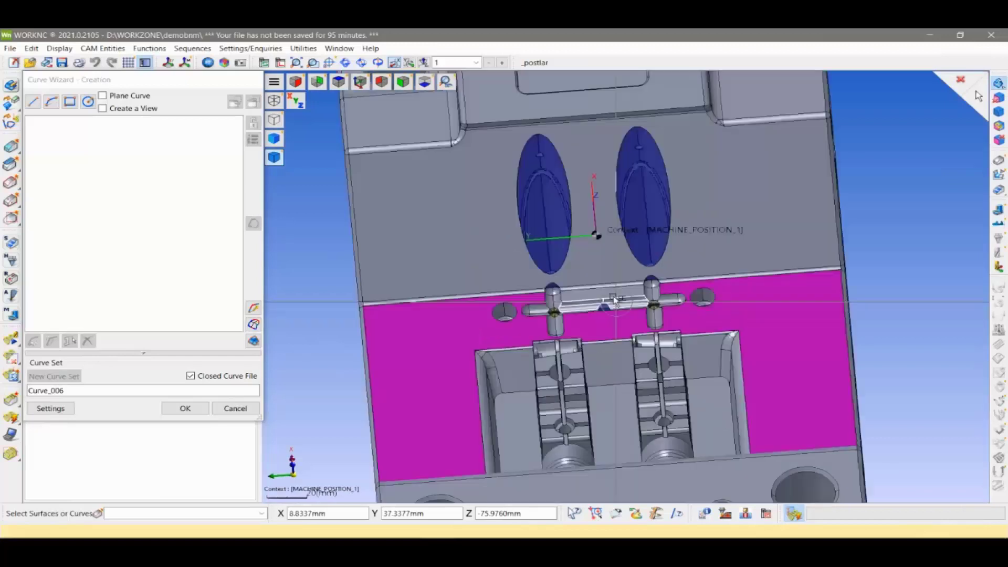
pyautogui.scroll(2, 628, 313)
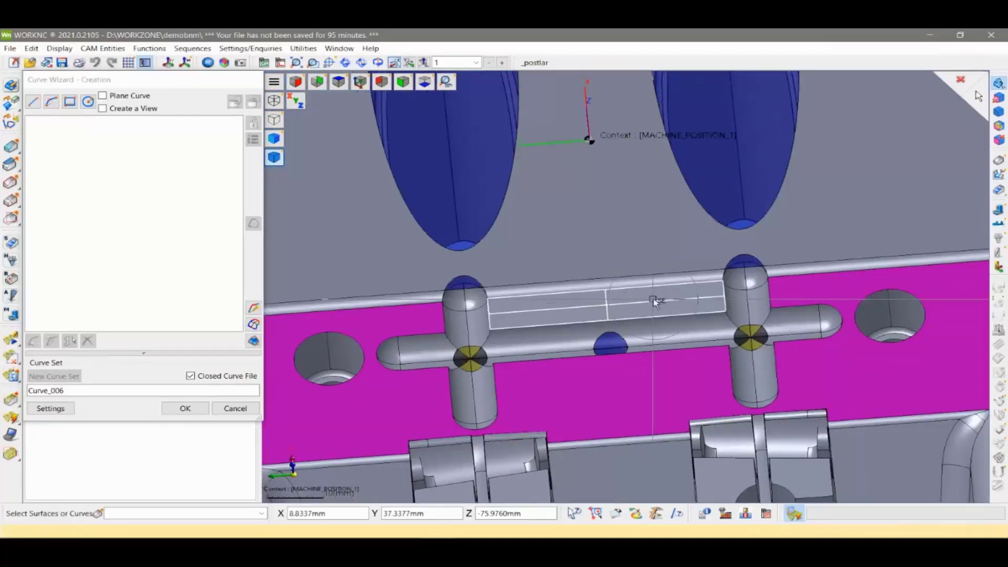
pyautogui.click(782, 236)
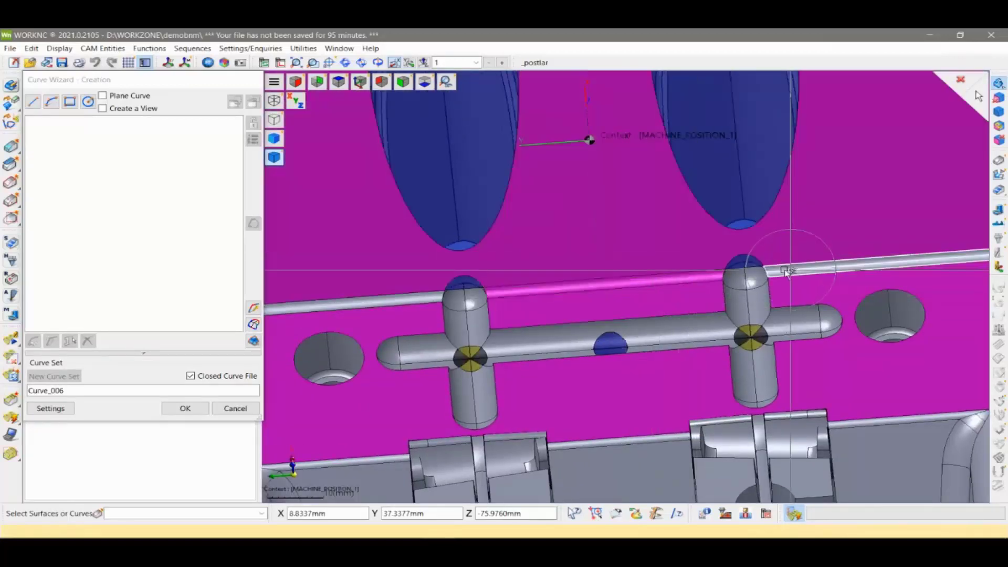
pyautogui.click(788, 272)
pyautogui.click(368, 303)
pyautogui.moveTo(539, 323)
pyautogui.mouseDown(button='middle')
pyautogui.moveTo(605, 314)
pyautogui.moveTo(790, 408)
pyautogui.moveTo(766, 394)
pyautogui.mouseUp(button='middle')
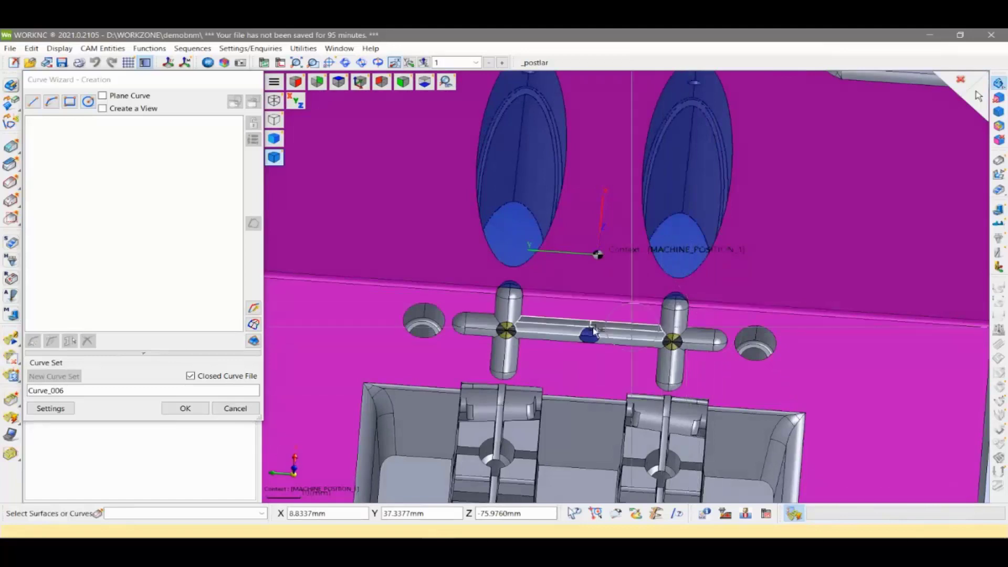
# Build a closed contour from the selected faces' edges and accept Curve_006 as the boundary
pyautogui.click(835, 360)
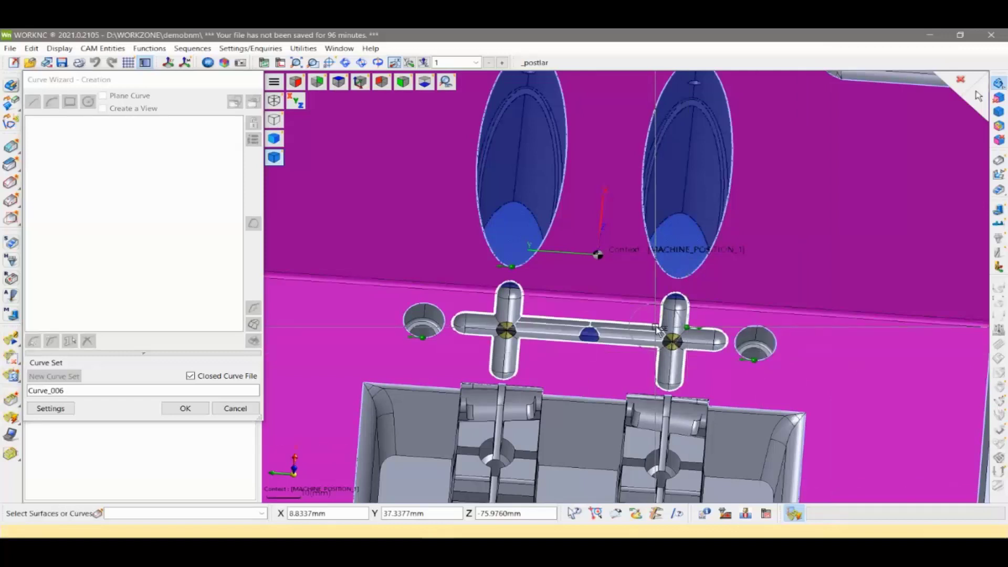
pyautogui.click(578, 307)
pyautogui.moveTo(621, 283)
pyautogui.mouseDown(button='middle')
pyautogui.moveTo(824, 371)
pyautogui.moveTo(675, 353)
pyautogui.moveTo(734, 354)
pyautogui.mouseUp(button='middle')
pyautogui.scroll(2, 672, 353)
pyautogui.scroll(1, 646, 358)
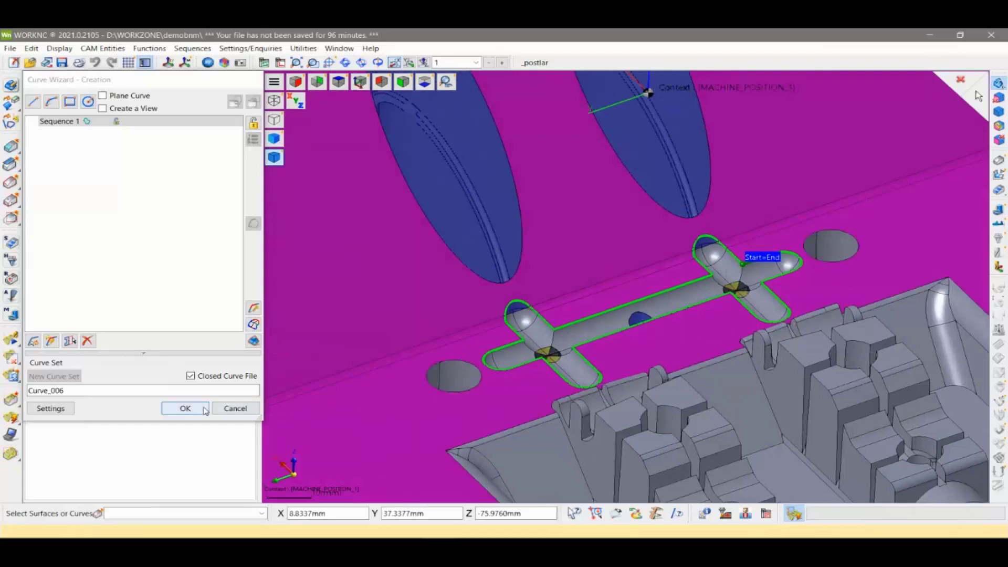
pyautogui.click(185, 408)
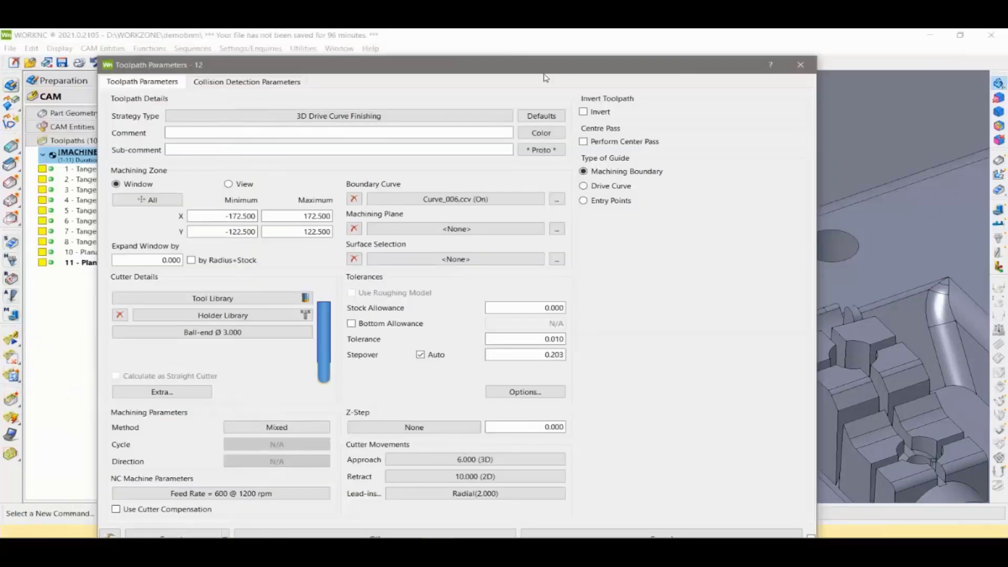
# From the Surface Selection field, create the new surface list group Groupe_002
pyautogui.moveTo(546, 74); pyautogui.dragTo(170, 81)
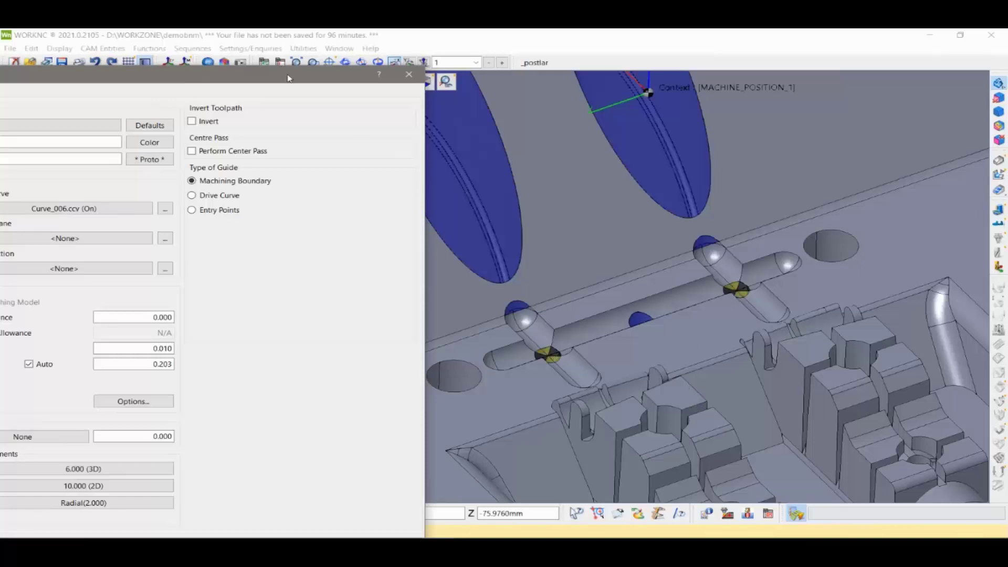
pyautogui.moveTo(288, 78); pyautogui.dragTo(589, 46)
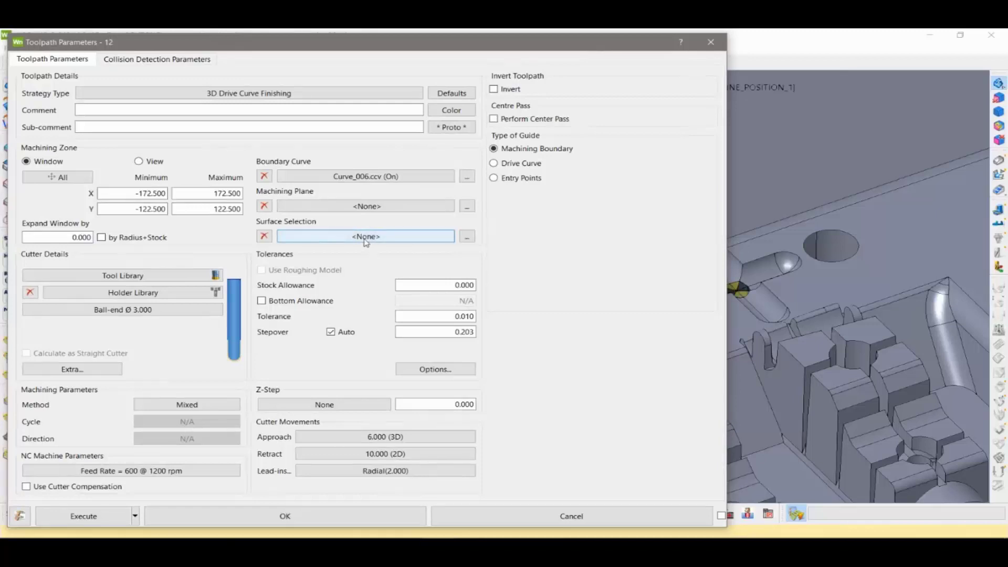
pyautogui.click(366, 237)
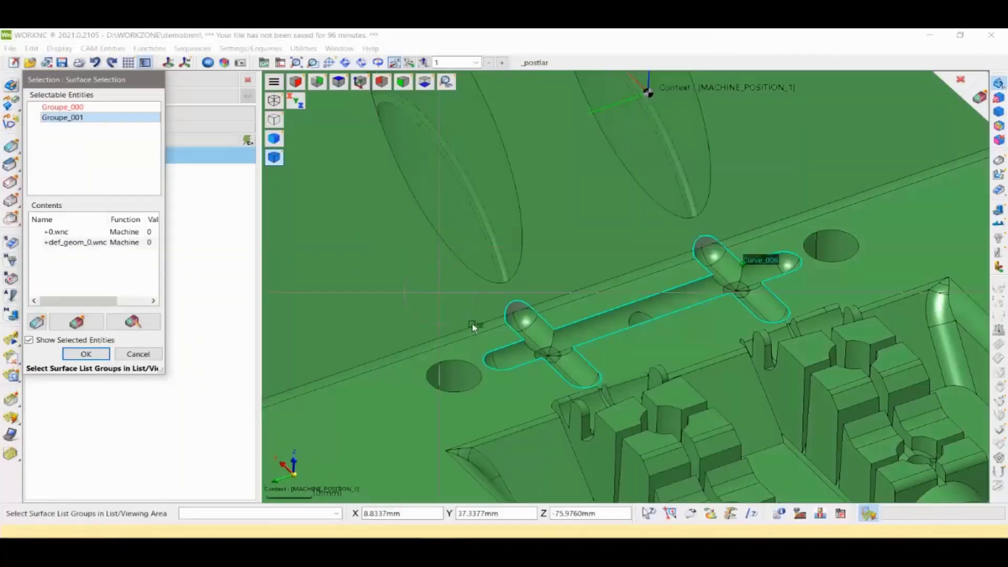
pyautogui.moveTo(472, 323)
pyautogui.mouseDown(button='middle')
pyautogui.moveTo(747, 403)
pyautogui.moveTo(552, 420)
pyautogui.mouseUp(button='middle')
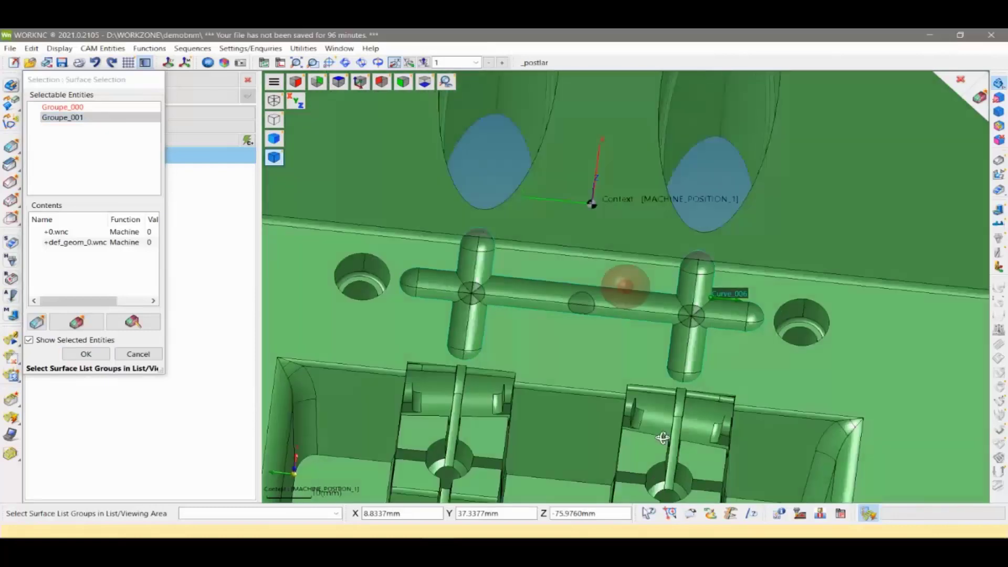
pyautogui.click(90, 324)
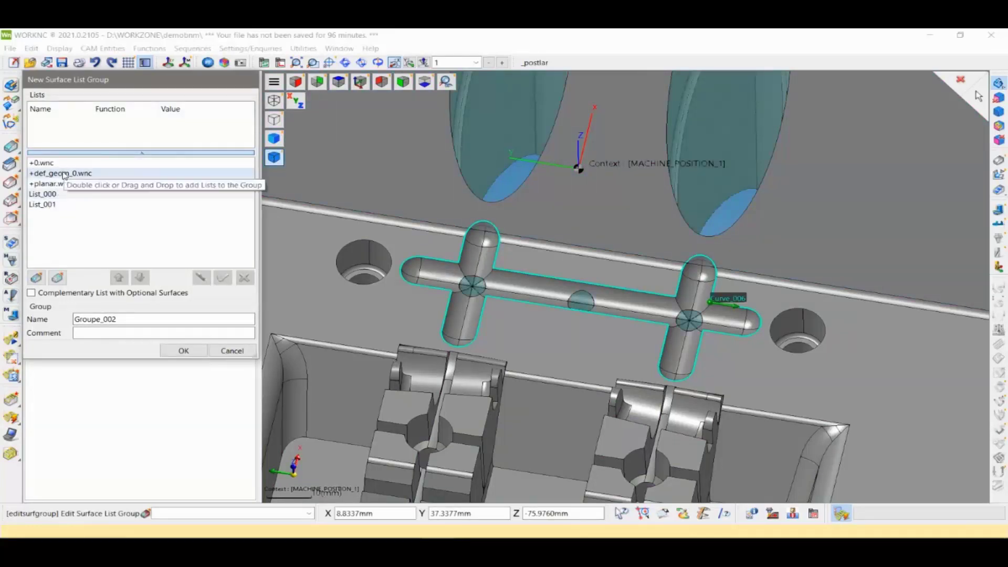
# Add def_geom_0.wnc to Groupe_002 and inspect the chosen surfaces on the model
pyautogui.doubleClick(64, 174)
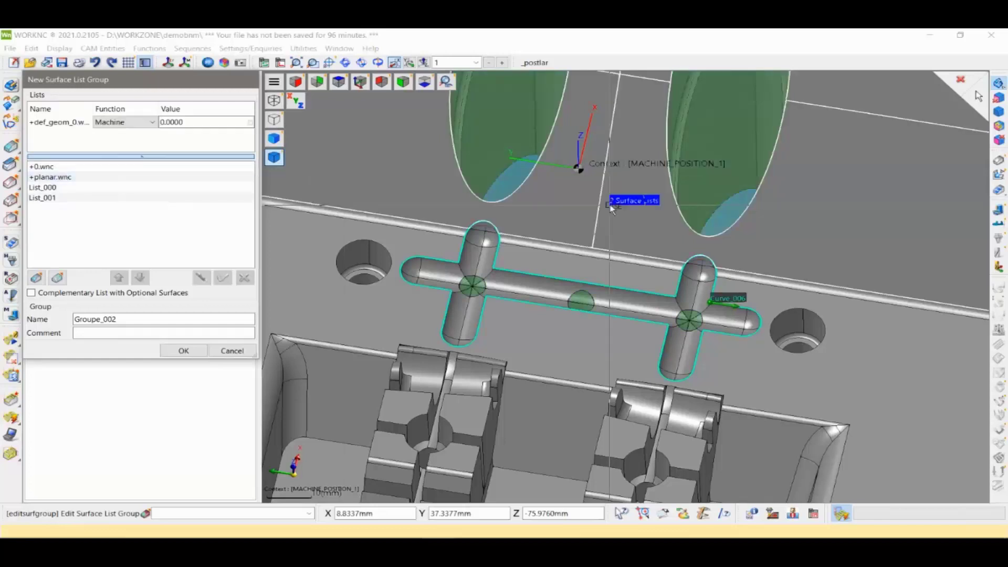
pyautogui.moveTo(509, 130)
pyautogui.mouseDown(button='middle')
pyautogui.moveTo(520, 193)
pyautogui.moveTo(513, 171)
pyautogui.moveTo(522, 166)
pyautogui.mouseUp(button='middle')
pyautogui.click(551, 105)
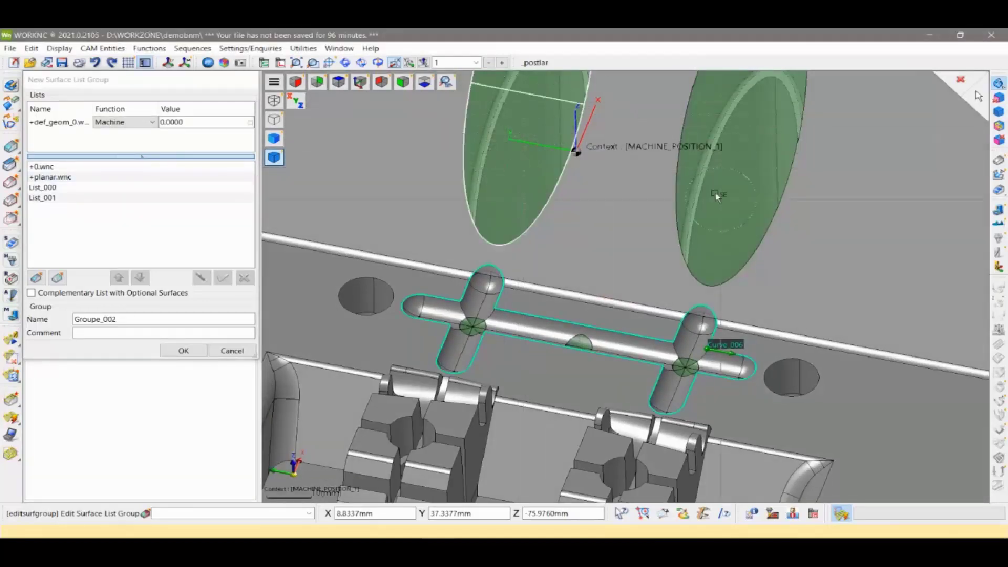
pyautogui.moveTo(653, 243); pyautogui.dragTo(641, 198, button='middle')
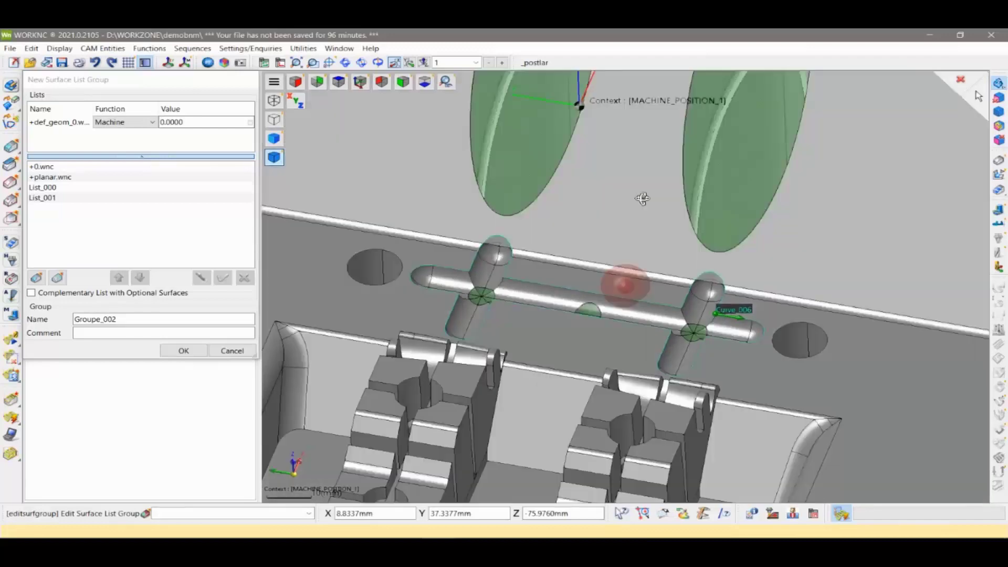
pyautogui.moveTo(716, 140)
pyautogui.mouseDown(button='middle')
pyautogui.moveTo(635, 205)
pyautogui.moveTo(703, 160)
pyautogui.mouseUp(button='middle')
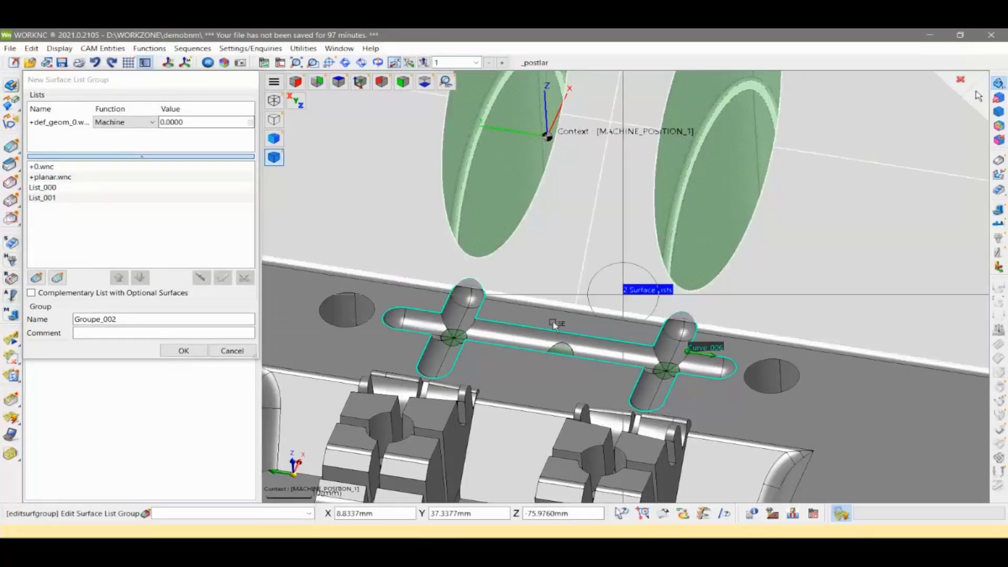
pyautogui.moveTo(554, 326)
pyautogui.mouseDown(button='middle')
pyautogui.moveTo(599, 375)
pyautogui.moveTo(502, 336)
pyautogui.mouseUp(button='middle')
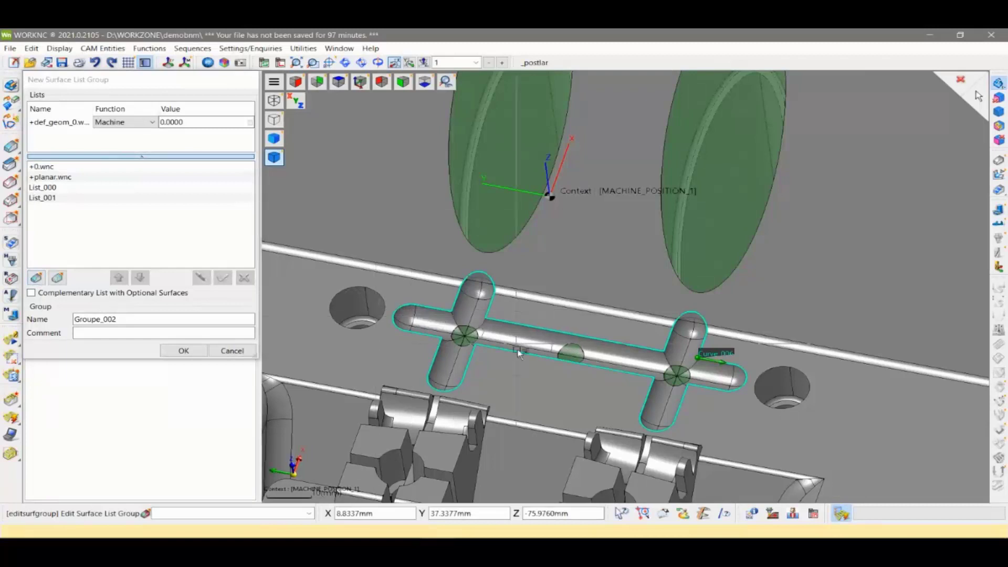
# Add 0.wnc to the group, check the channel's dome end, and confirm the surface group
pyautogui.click(471, 341)
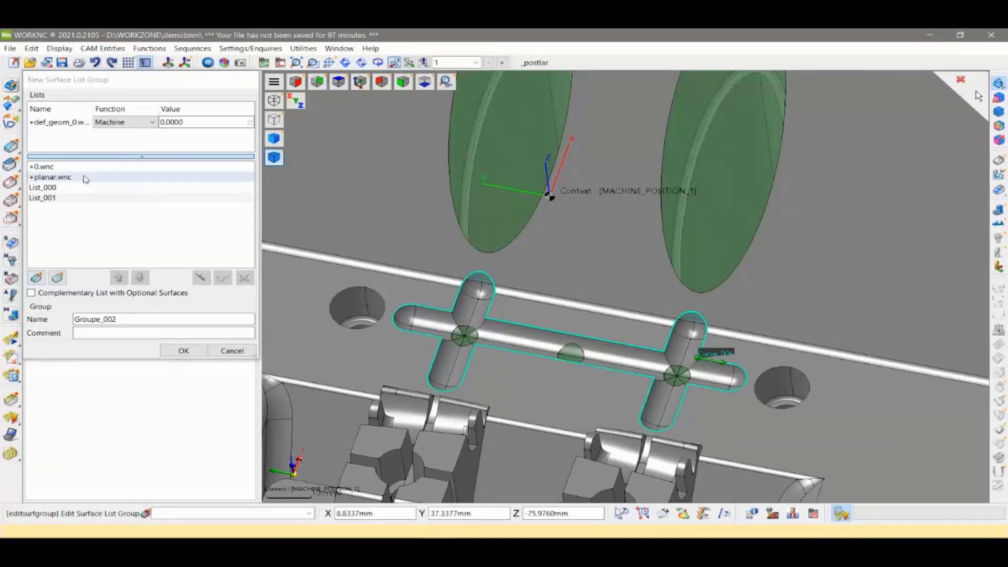
pyautogui.doubleClick(47, 167)
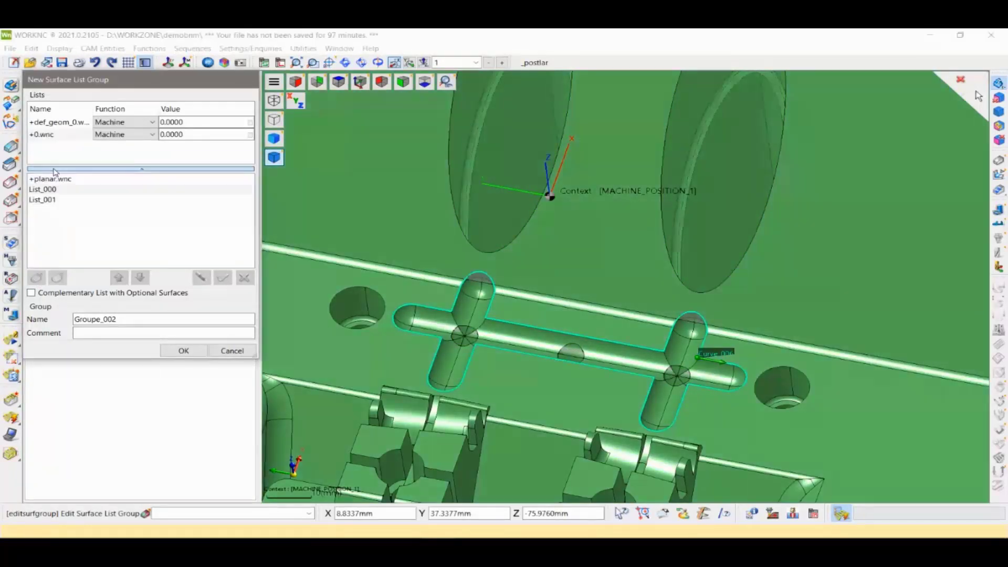
pyautogui.scroll(2, 499, 354)
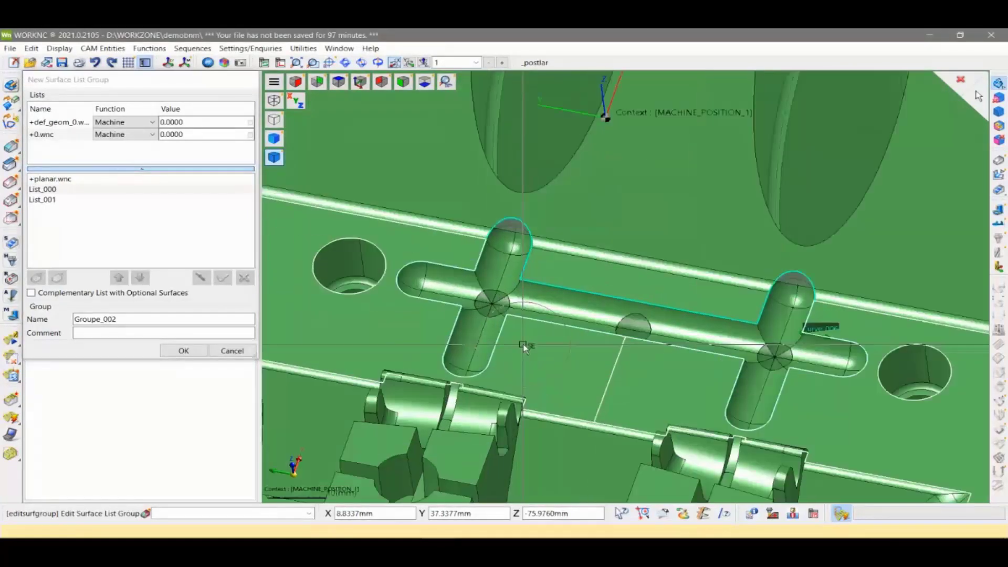
pyautogui.scroll(2, 527, 349)
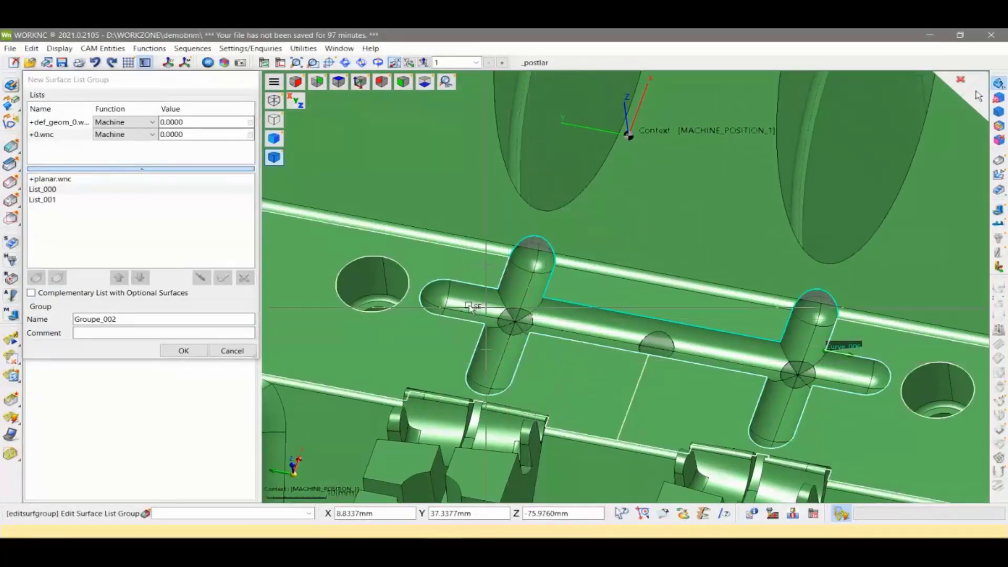
pyautogui.click(447, 295)
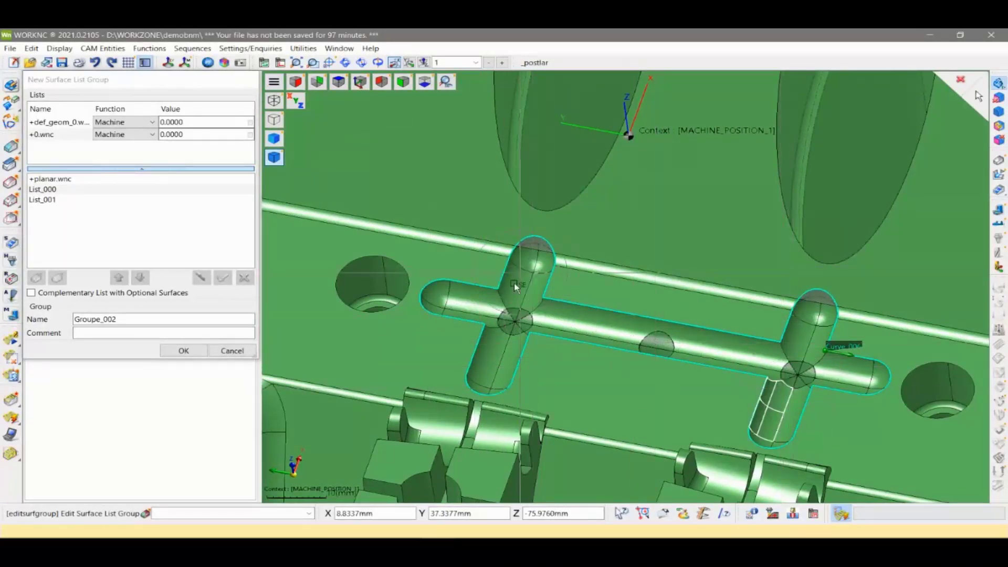
pyautogui.moveTo(702, 387); pyautogui.dragTo(645, 359, button='middle')
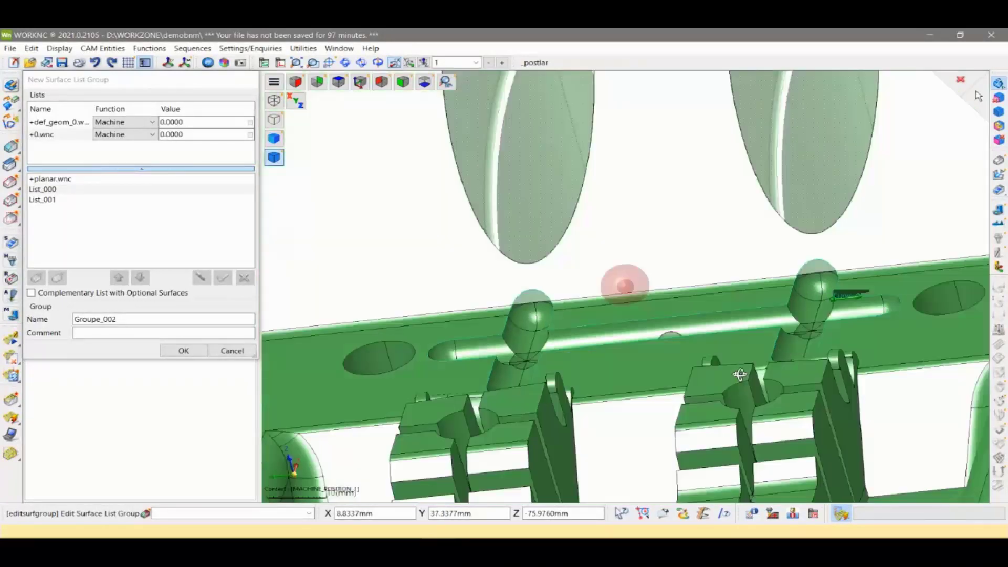
pyautogui.scroll(2, 546, 326)
pyautogui.scroll(2, 556, 294)
pyautogui.scroll(2, 566, 258)
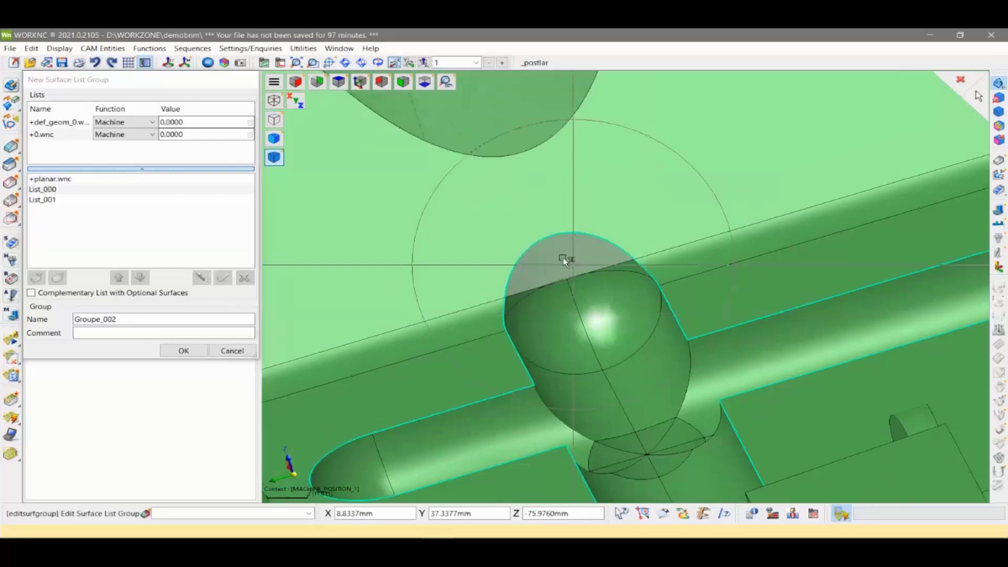
pyautogui.scroll(2, 576, 266)
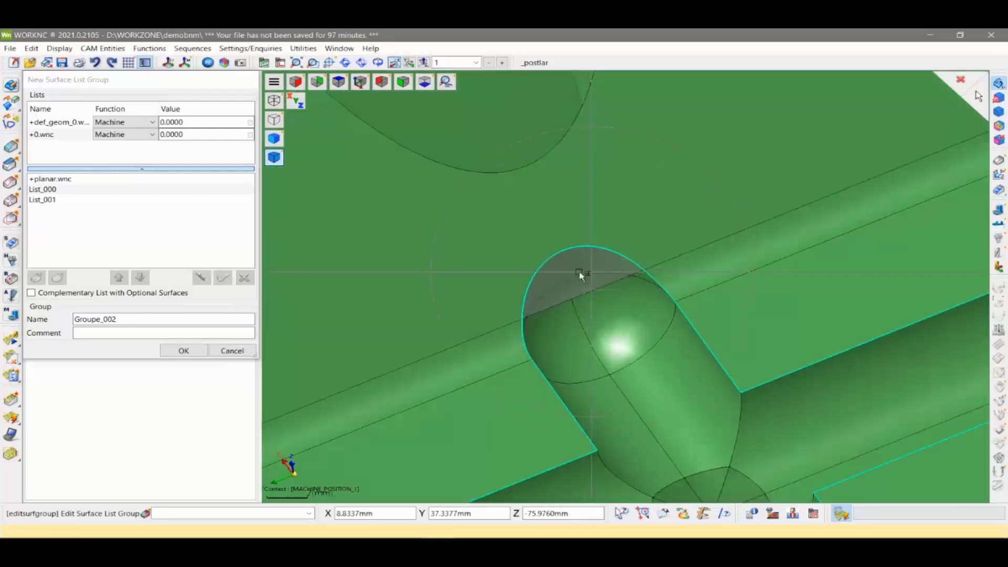
pyautogui.moveTo(603, 320); pyautogui.dragTo(646, 278, button='middle')
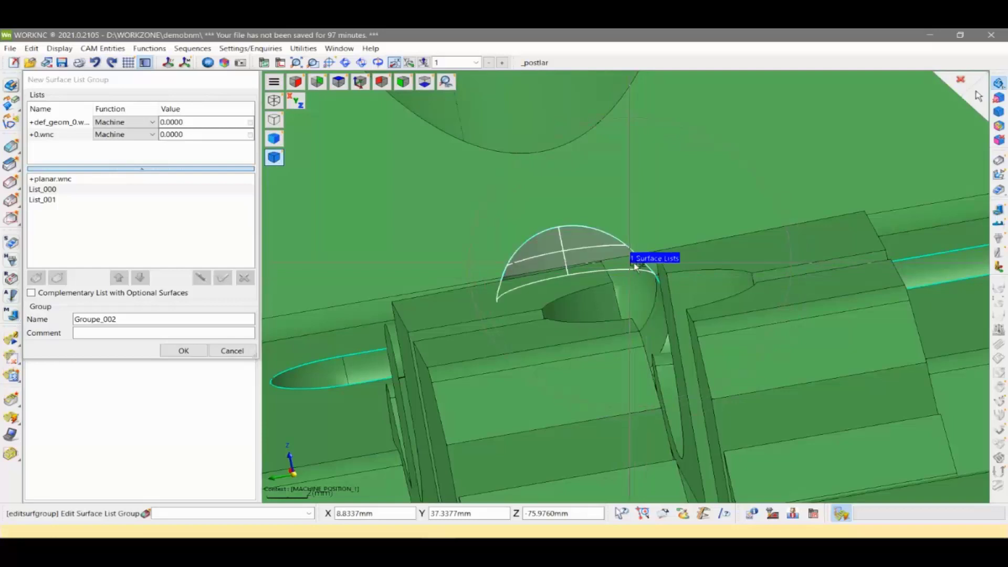
pyautogui.moveTo(641, 292); pyautogui.dragTo(659, 322, button='middle')
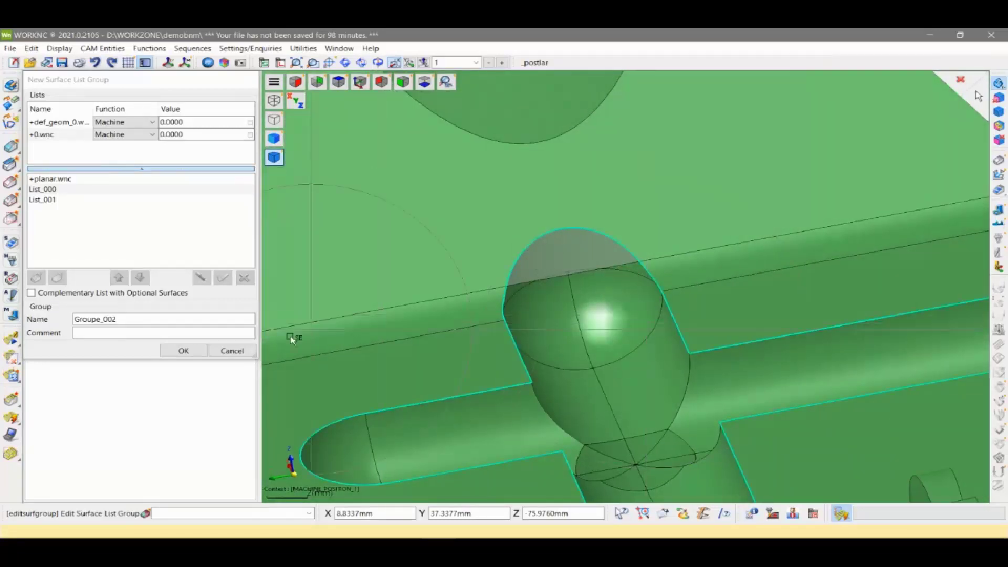
pyautogui.click(184, 351)
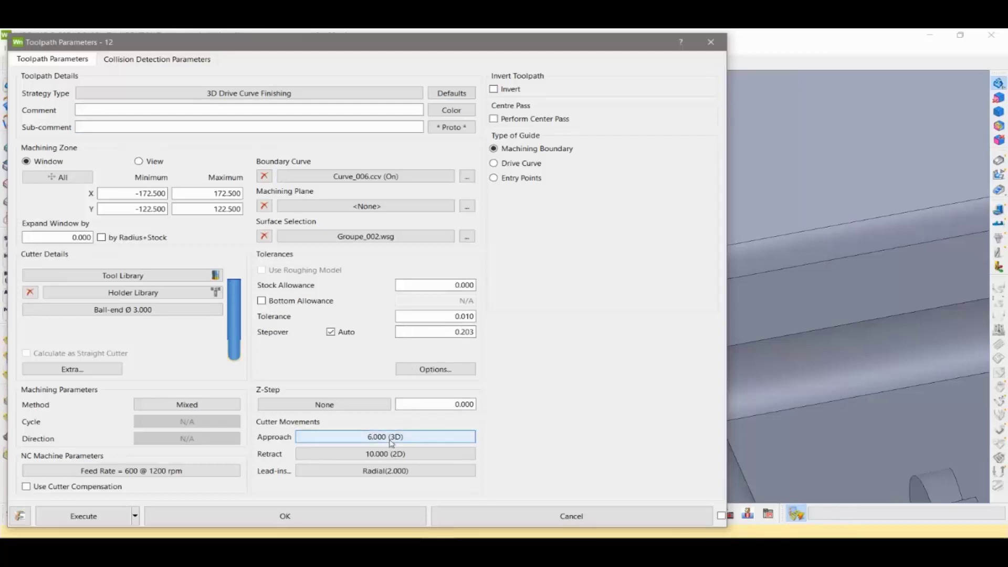
# Open the Cutter Movements settings via the Approach button
pyautogui.click(391, 441)
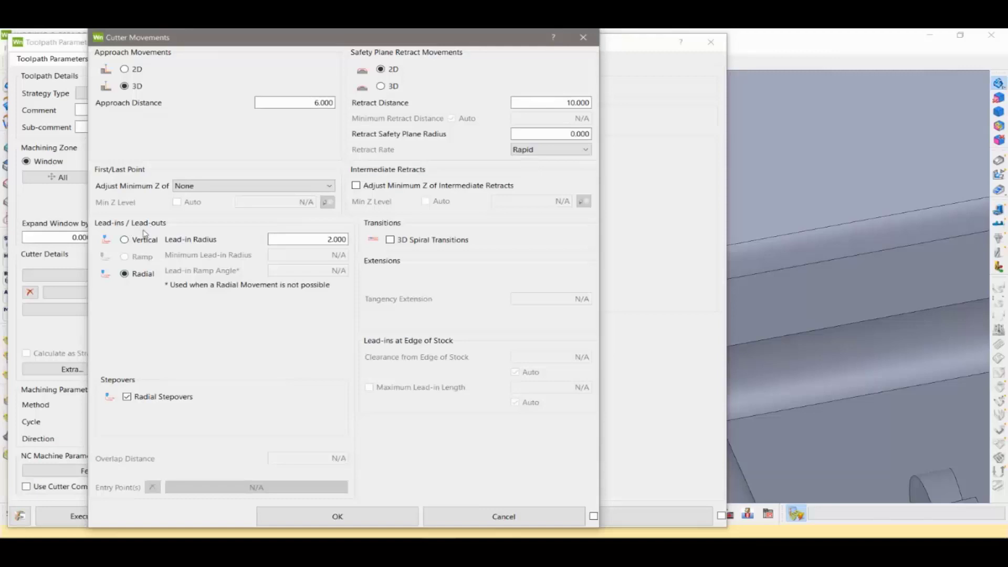
# Use radial lead-ins of radius 2.000 with radial stepovers and 3D spiral transitions
pyautogui.click(133, 240)
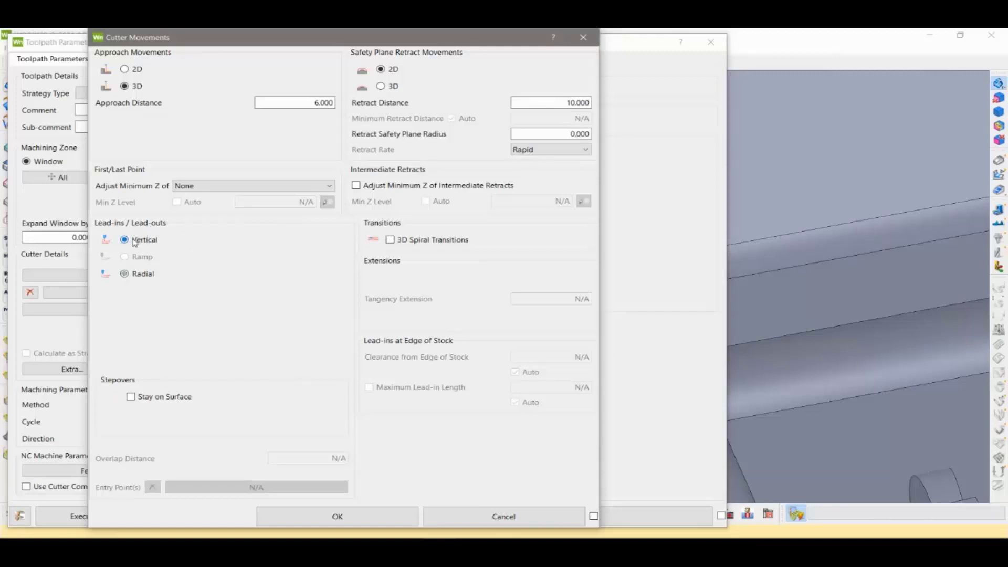
pyautogui.click(124, 274)
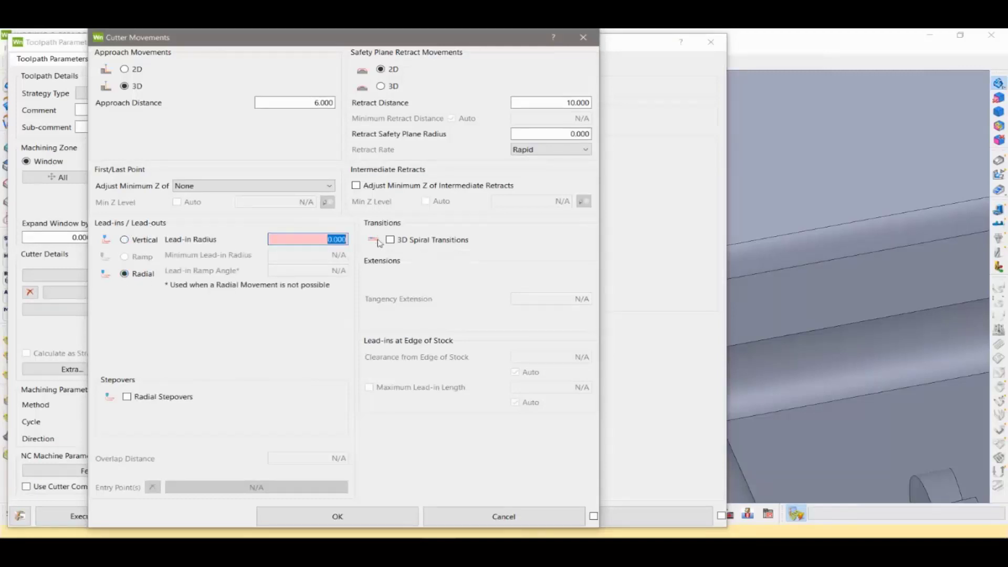
pyautogui.write('2')
pyautogui.press('Return')
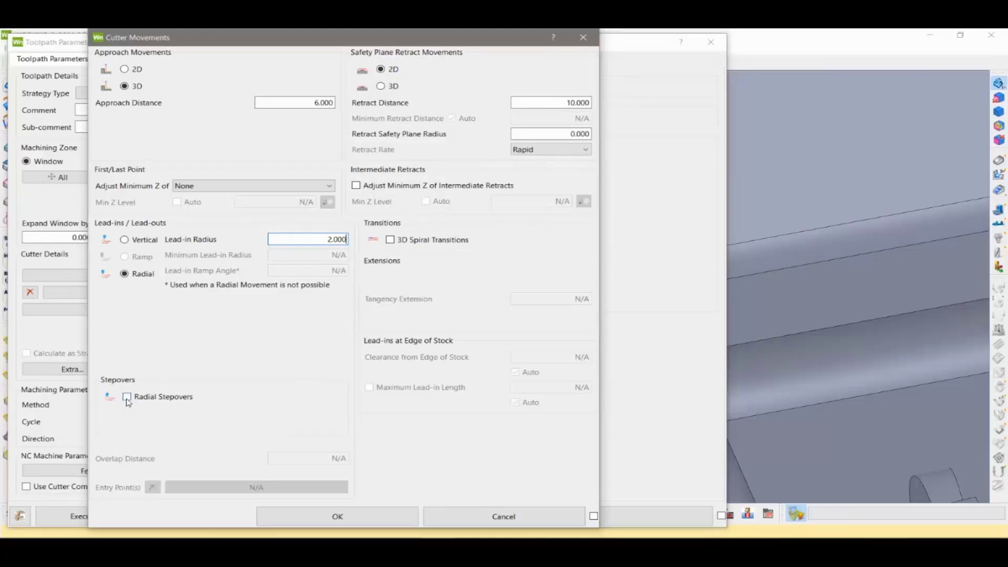
pyautogui.click(128, 398)
pyautogui.click(352, 518)
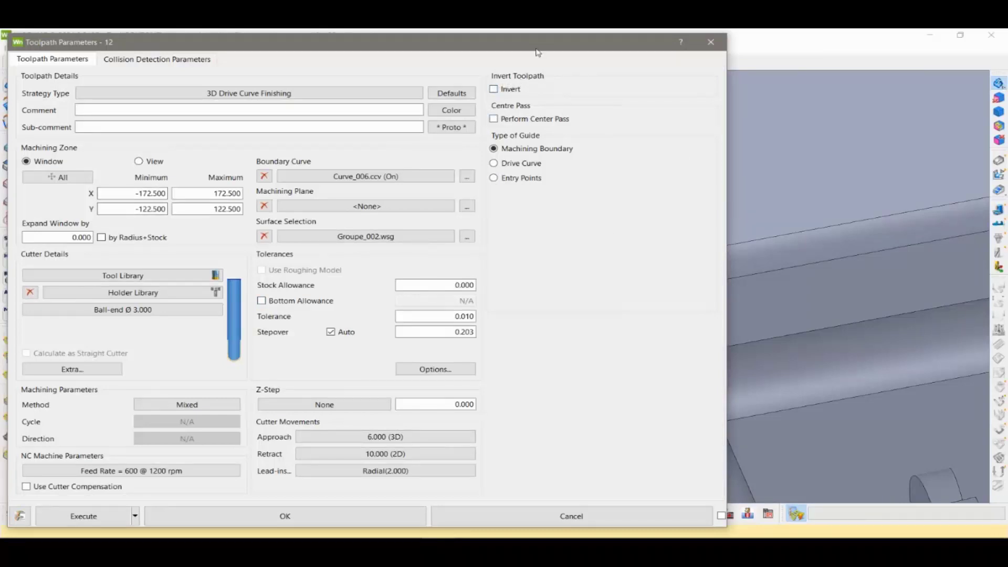
# Check the part behind the parameters window, then execute toolpath 12
pyautogui.moveTo(596, 42); pyautogui.dragTo(322, 73)
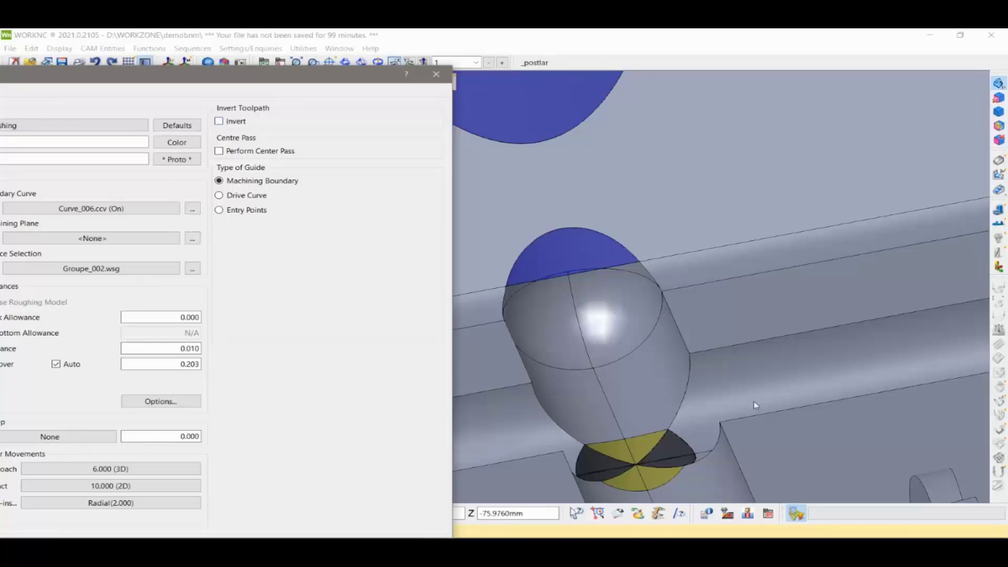
pyautogui.moveTo(277, 81); pyautogui.dragTo(303, 55)
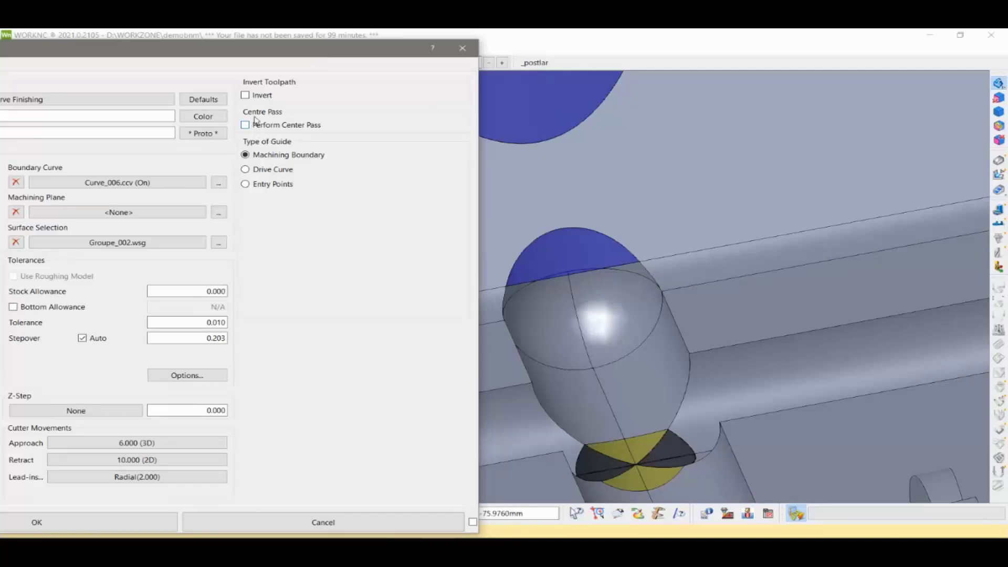
pyautogui.moveTo(238, 57); pyautogui.dragTo(498, 51)
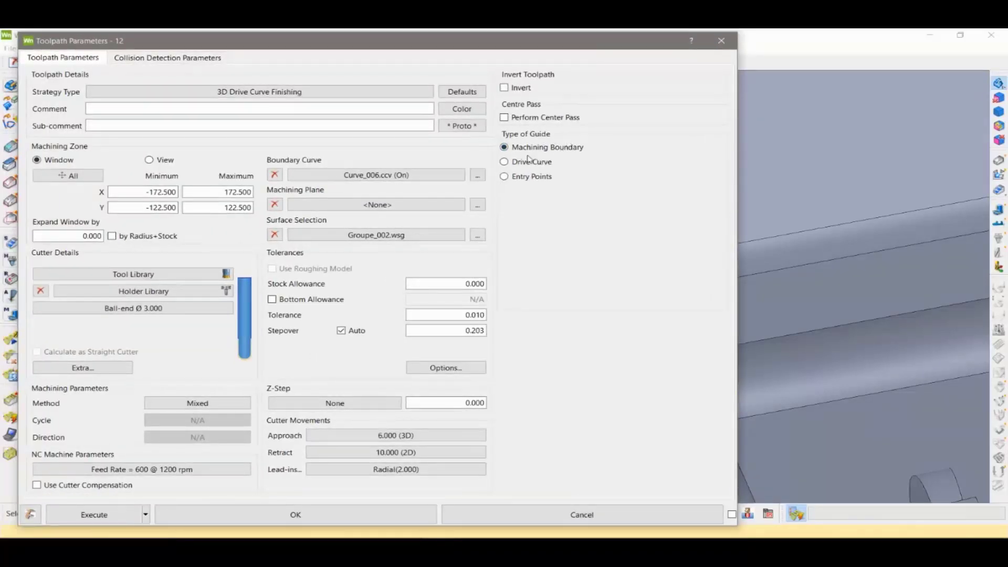
pyautogui.moveTo(631, 46); pyautogui.dragTo(650, 43)
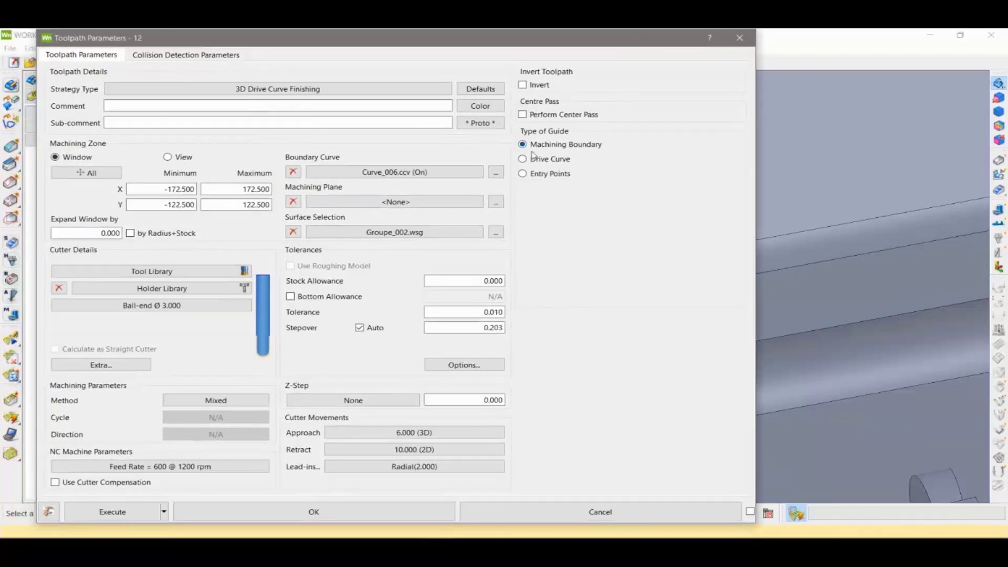
pyautogui.click(138, 514)
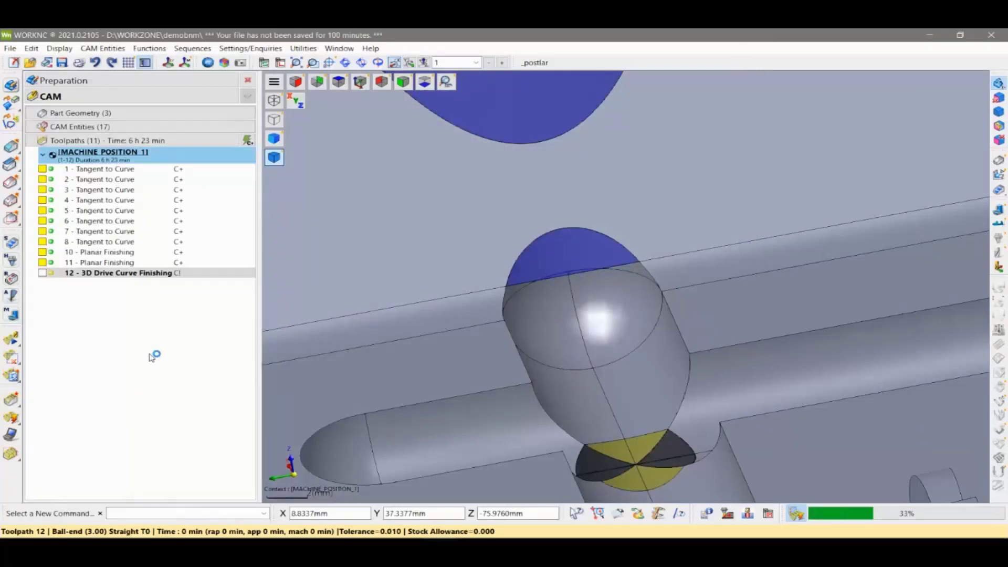
# Create toolpath 13 with Perform Center Pass enabled and execute it
pyautogui.rightClick(149, 355)
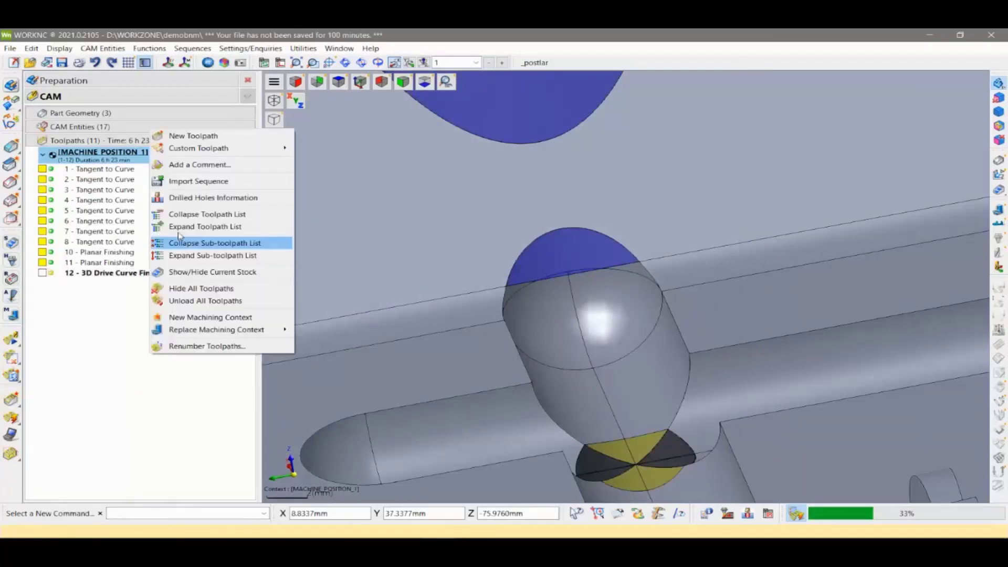
pyautogui.click(209, 136)
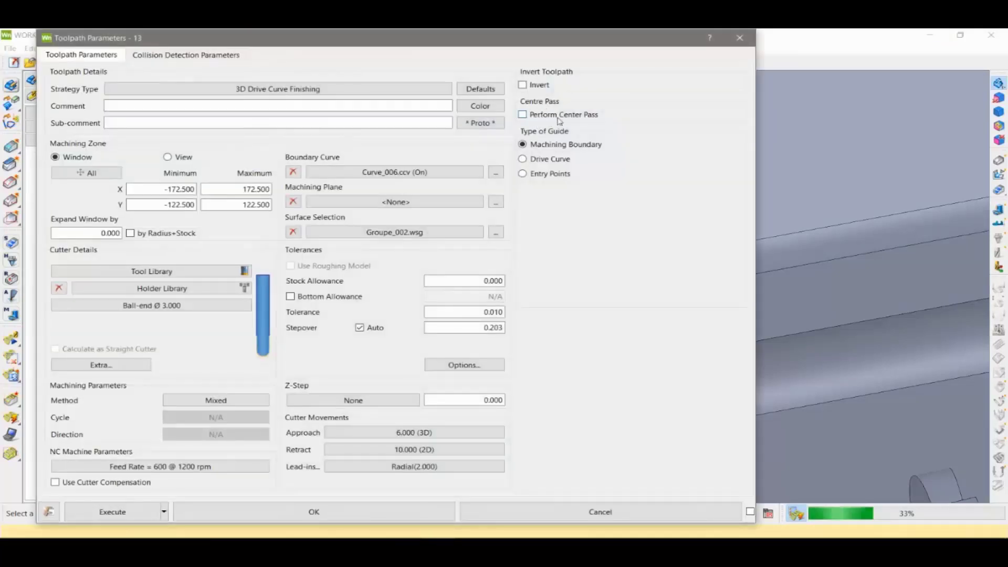
pyautogui.click(523, 114)
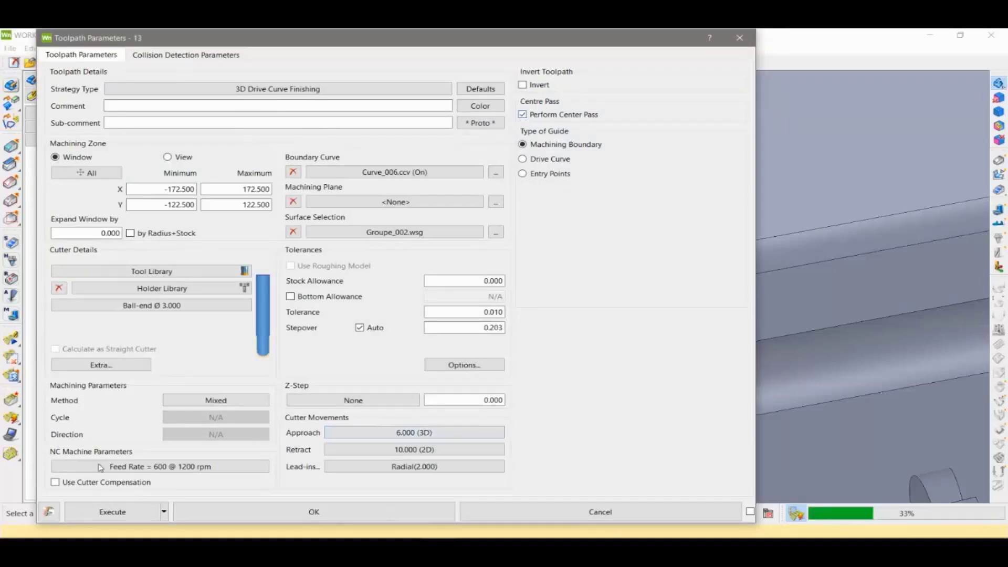
pyautogui.click(120, 512)
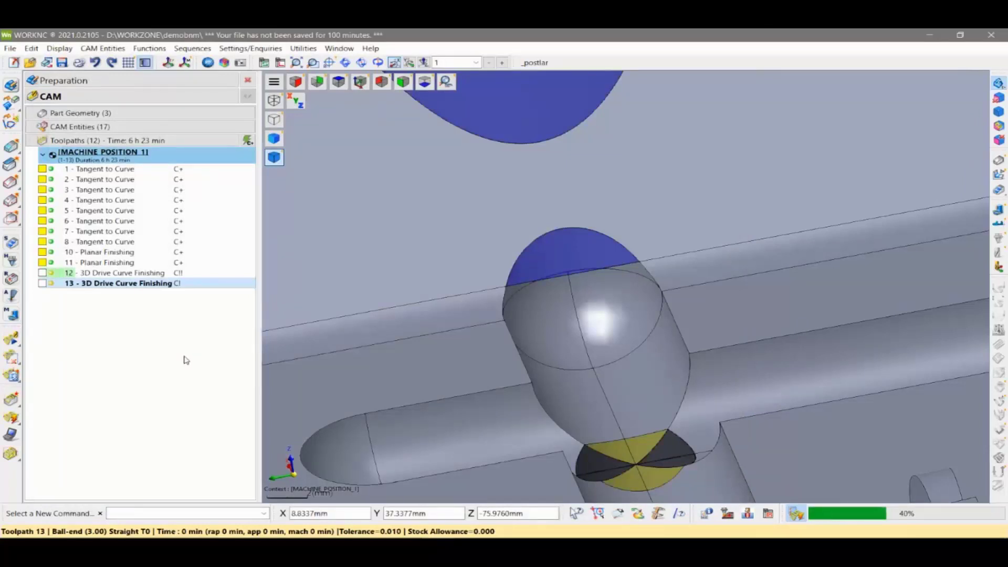
# Zoom into the runner junction and display toolpath 13 instead of toolpath 12
pyautogui.scroll(-2, 667, 353)
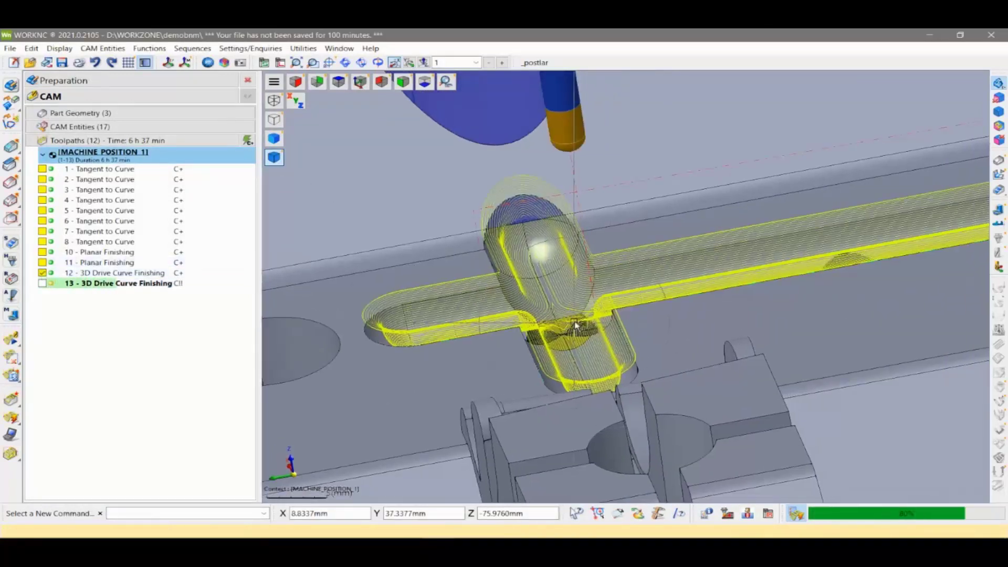
pyautogui.moveTo(570, 328)
pyautogui.mouseDown(button='middle')
pyautogui.moveTo(590, 297)
pyautogui.moveTo(573, 303)
pyautogui.mouseUp(button='middle')
pyautogui.scroll(2, 583, 314)
pyautogui.scroll(1, 575, 302)
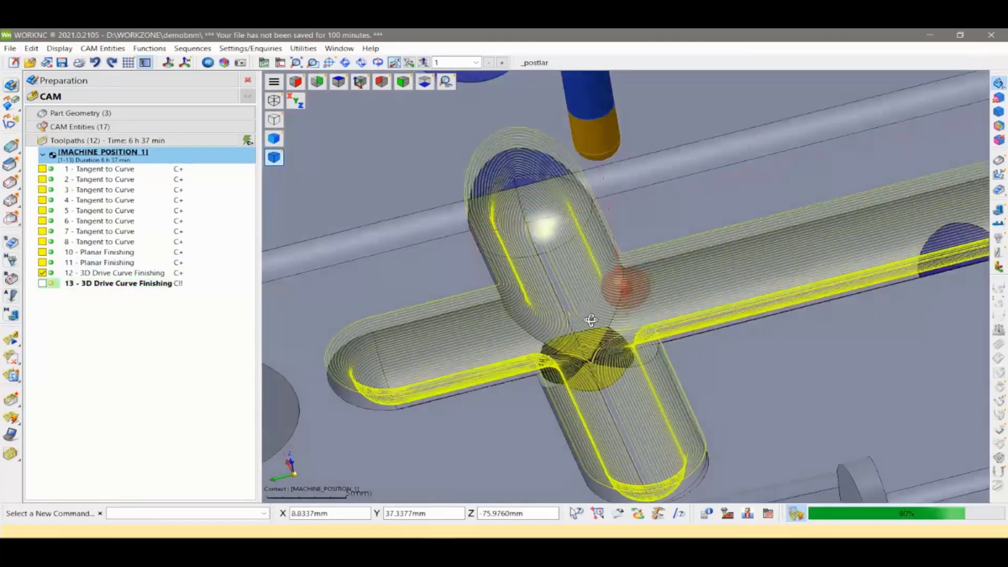
pyautogui.scroll(2, 573, 303)
pyautogui.scroll(1, 572, 299)
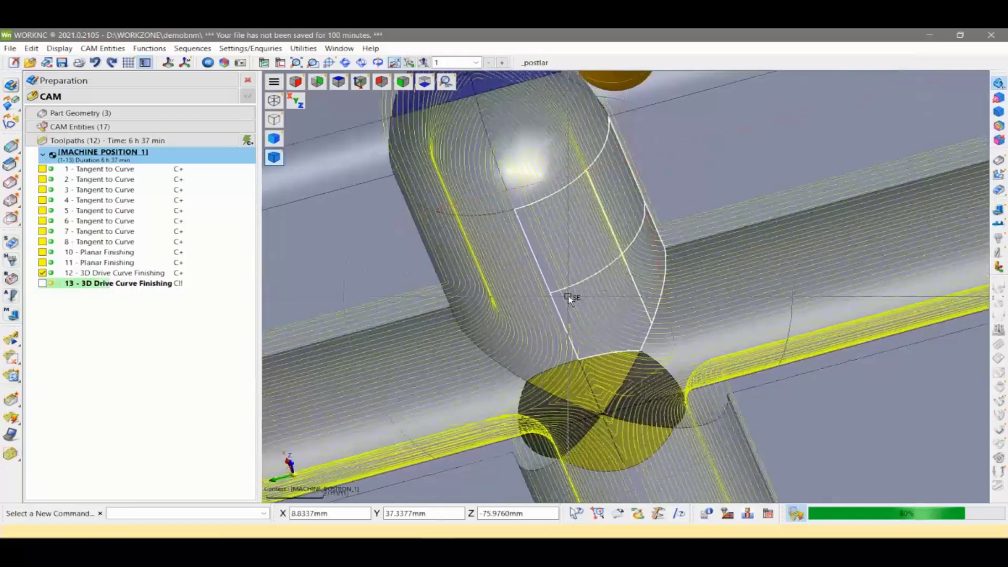
pyautogui.scroll(1, 571, 297)
pyautogui.scroll(1, 586, 318)
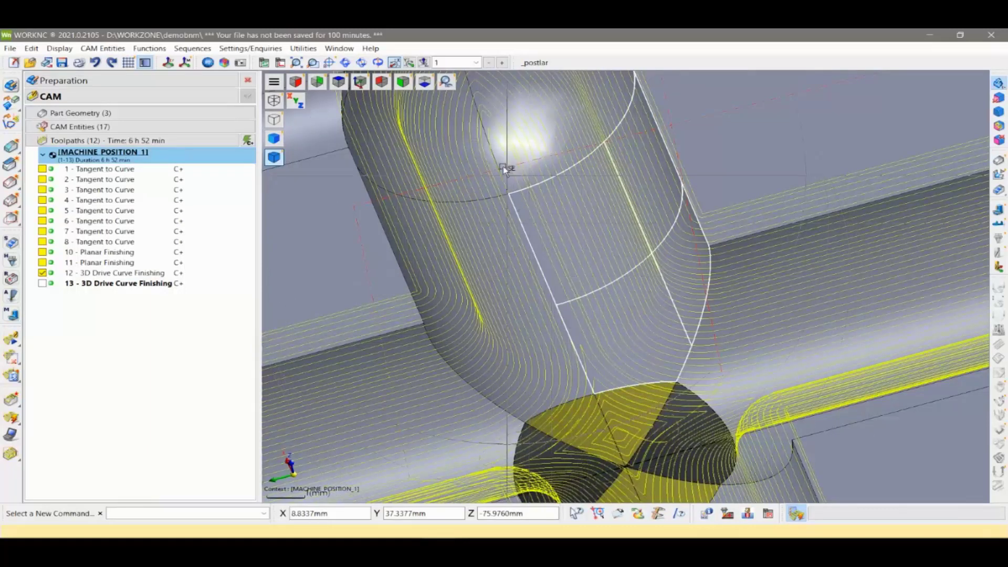
pyautogui.moveTo(577, 360)
pyautogui.mouseDown(button='middle')
pyautogui.moveTo(519, 282)
pyautogui.moveTo(567, 284)
pyautogui.mouseUp(button='middle')
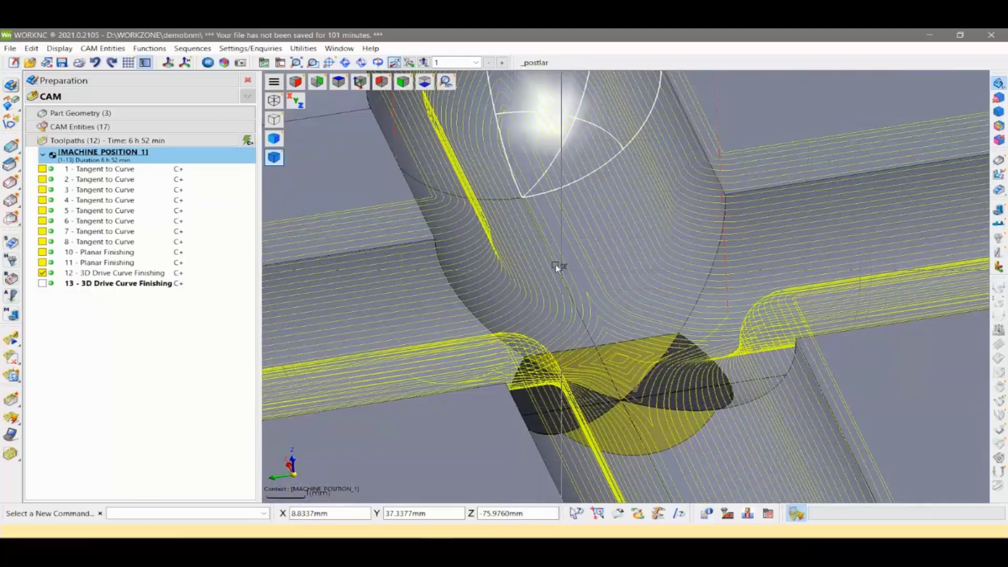
pyautogui.click(42, 283)
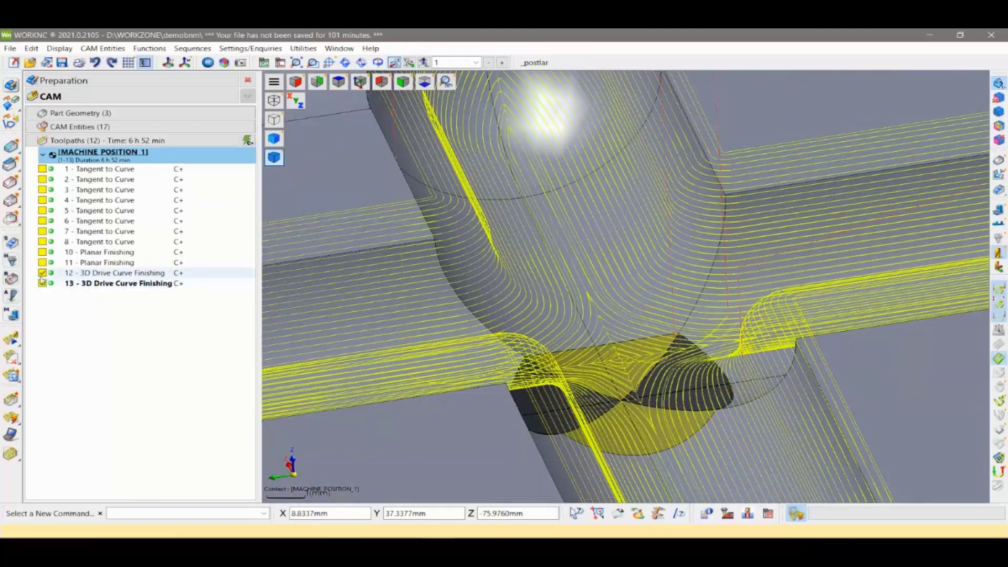
pyautogui.click(42, 273)
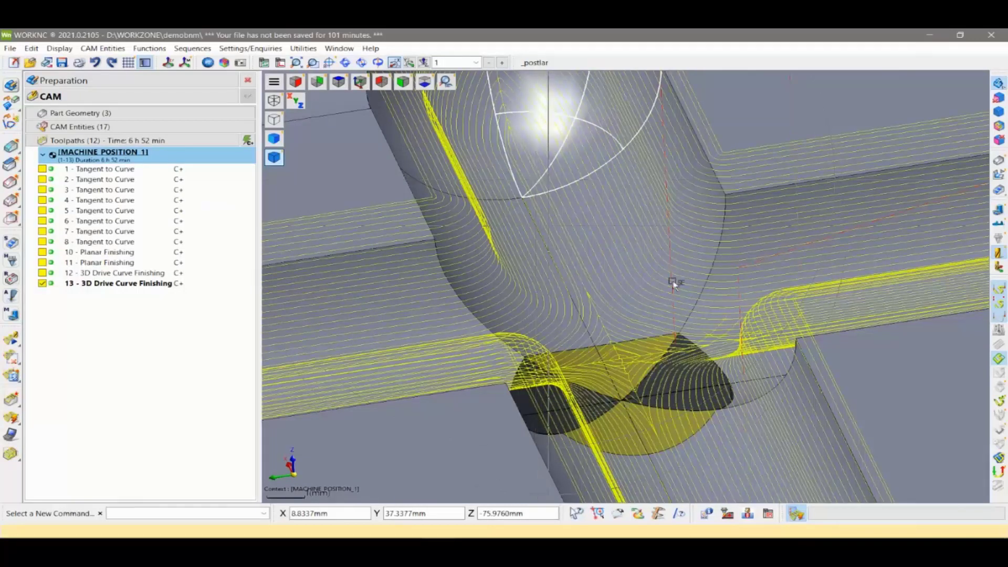
# Hide toolpath 13 as well, leaving the cross-shaped runners bare
pyautogui.moveTo(566, 237); pyautogui.dragTo(551, 207, button='middle')
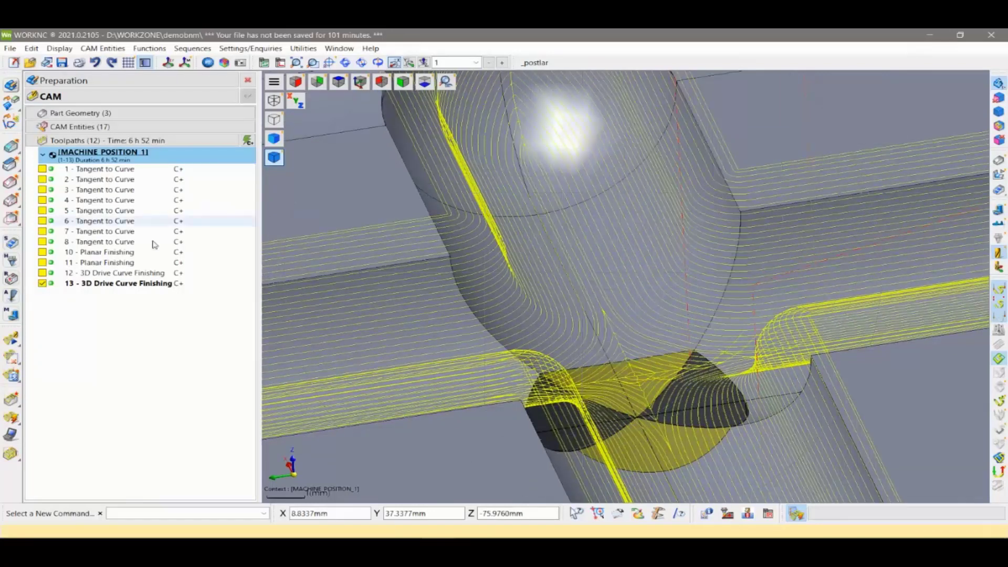
pyautogui.click(42, 283)
pyautogui.moveTo(635, 282)
pyautogui.mouseDown(button='middle')
pyautogui.moveTo(606, 240)
pyautogui.moveTo(558, 352)
pyautogui.moveTo(633, 345)
pyautogui.mouseUp(button='middle')
pyautogui.scroll(-5, 606, 240)
pyautogui.scroll(-3, 594, 355)
pyautogui.scroll(-2, 593, 352)
pyautogui.scroll(2, 512, 338)
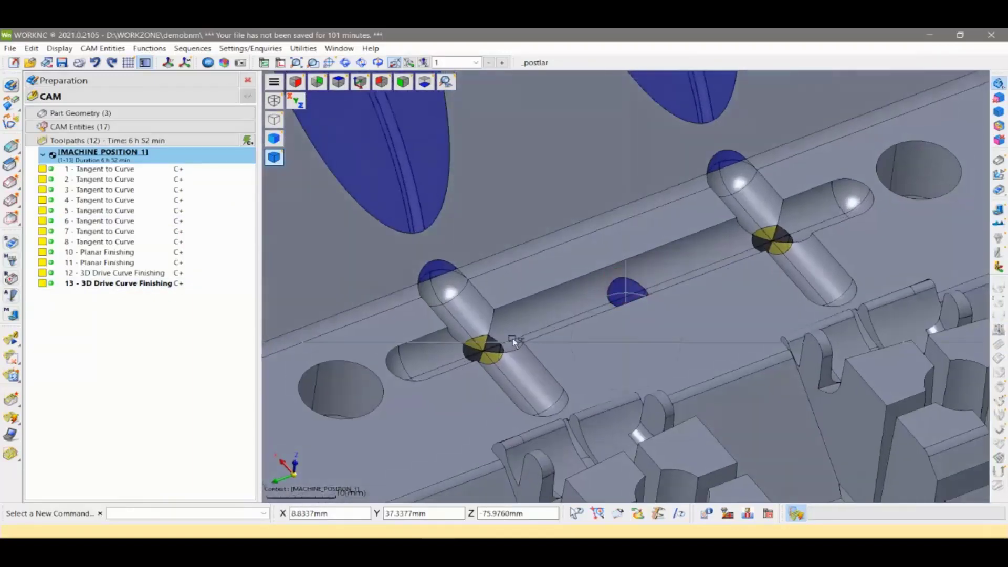
pyautogui.rightClick(95, 283)
# Replay toolpath 13 at adjusted speed through all 28174 moves, then close the playback
pyautogui.click(146, 167)
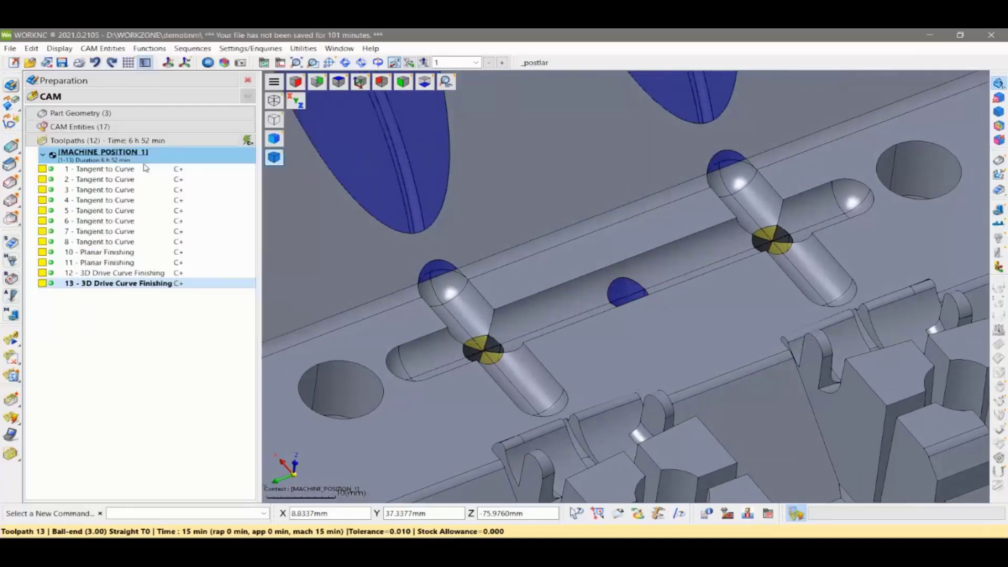
pyautogui.moveTo(242, 184); pyautogui.dragTo(139, 185)
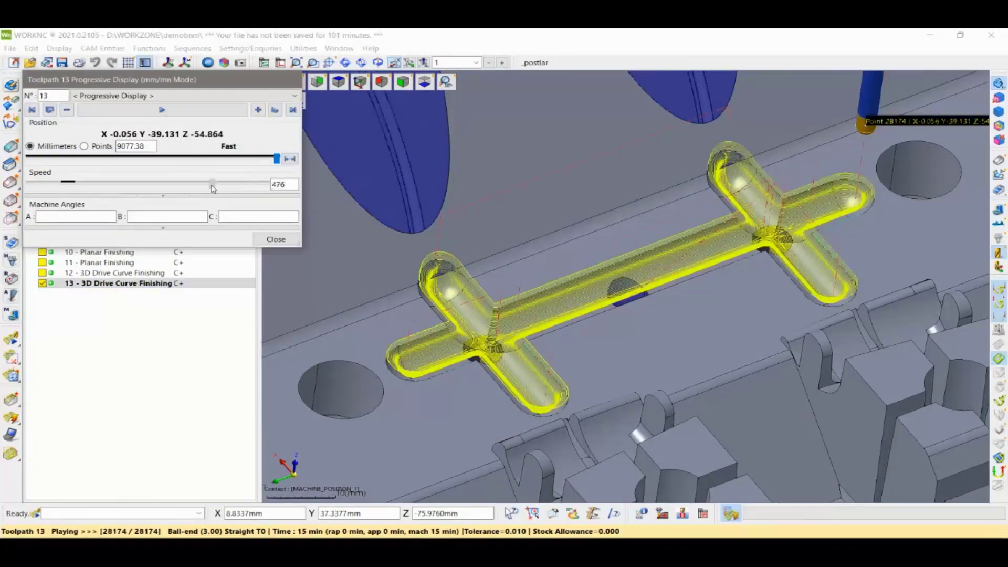
pyautogui.click(163, 110)
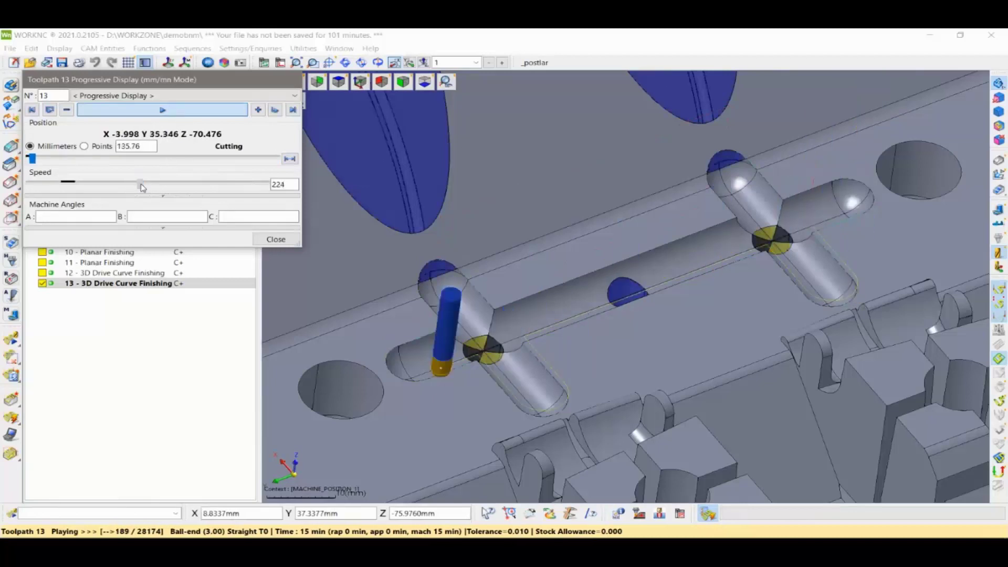
pyautogui.moveTo(139, 185); pyautogui.dragTo(239, 195)
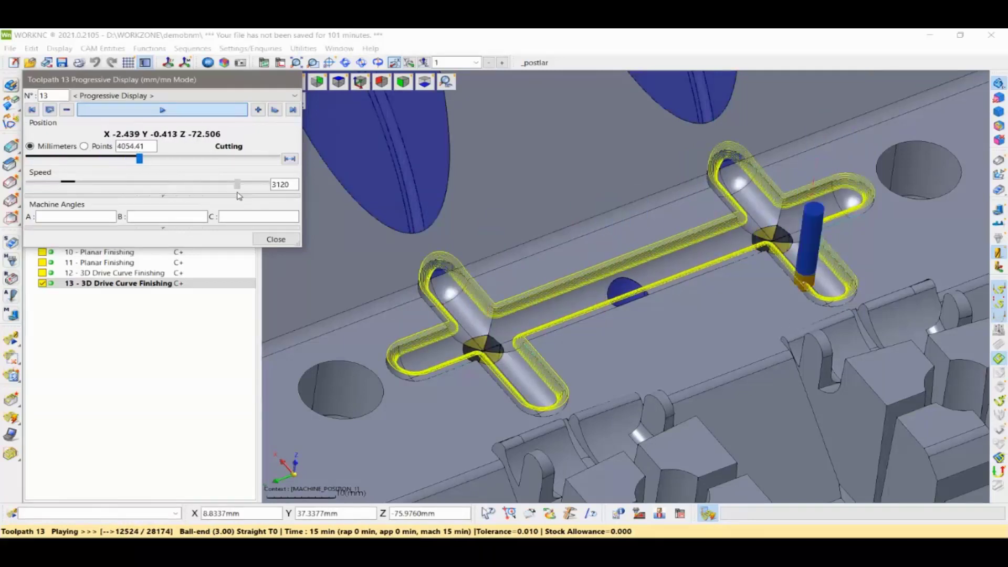
pyautogui.moveTo(239, 196); pyautogui.dragTo(242, 196)
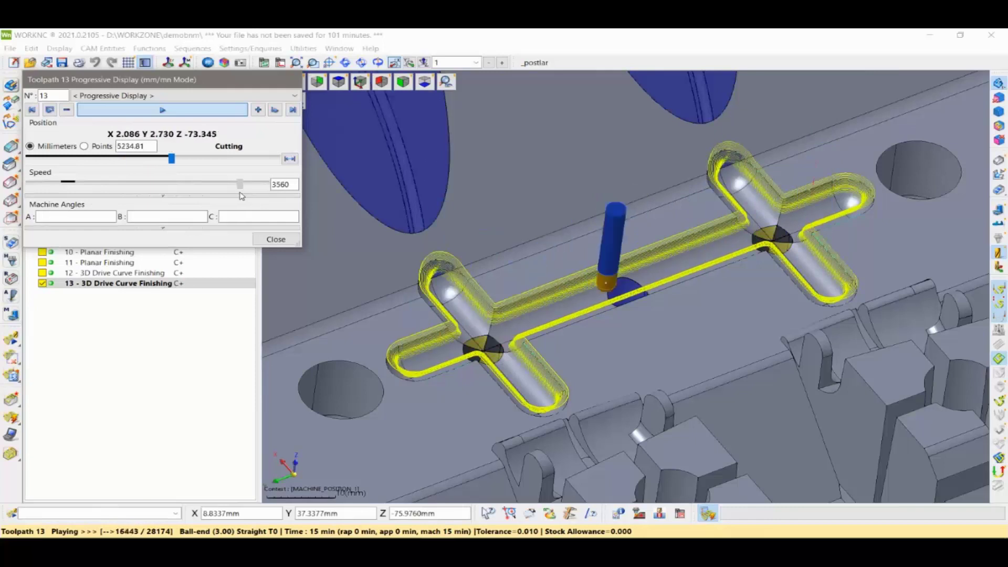
pyautogui.moveTo(514, 342)
pyautogui.mouseDown(button='middle')
pyautogui.moveTo(514, 324)
pyautogui.moveTo(356, 293)
pyautogui.mouseUp(button='middle')
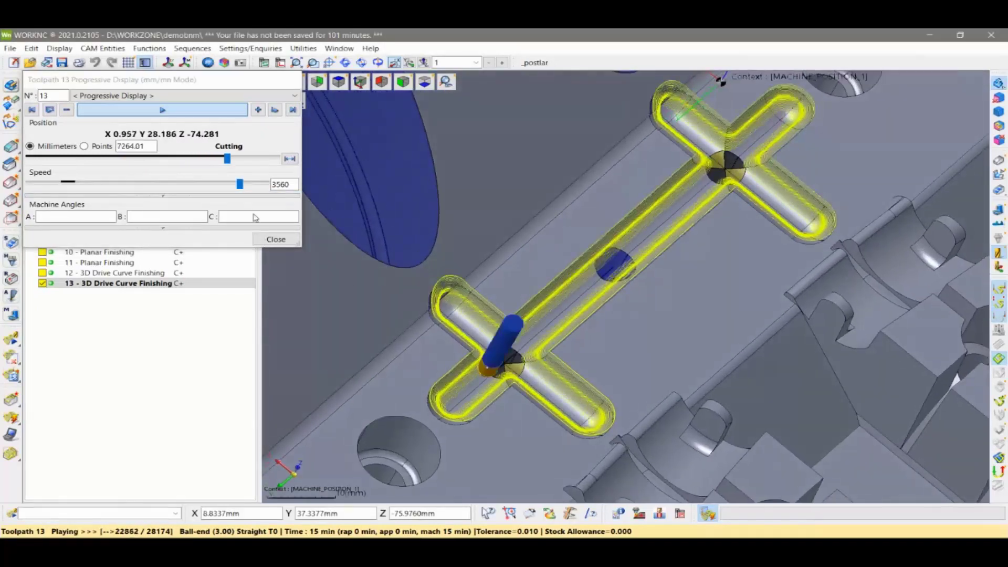
pyautogui.moveTo(240, 184)
pyautogui.mouseDown()
pyautogui.moveTo(249, 188)
pyautogui.moveTo(227, 185)
pyautogui.mouseUp()
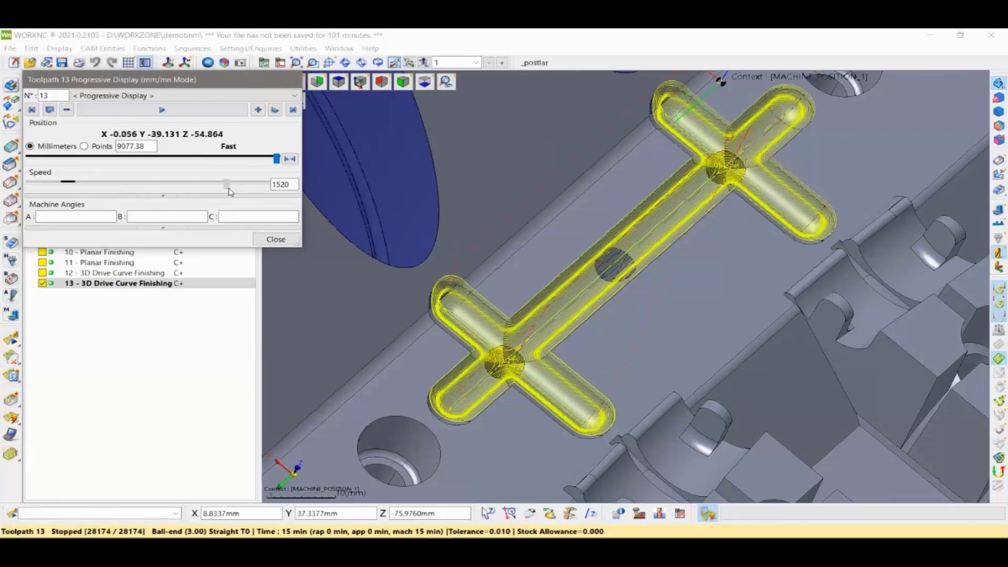
pyautogui.click(270, 240)
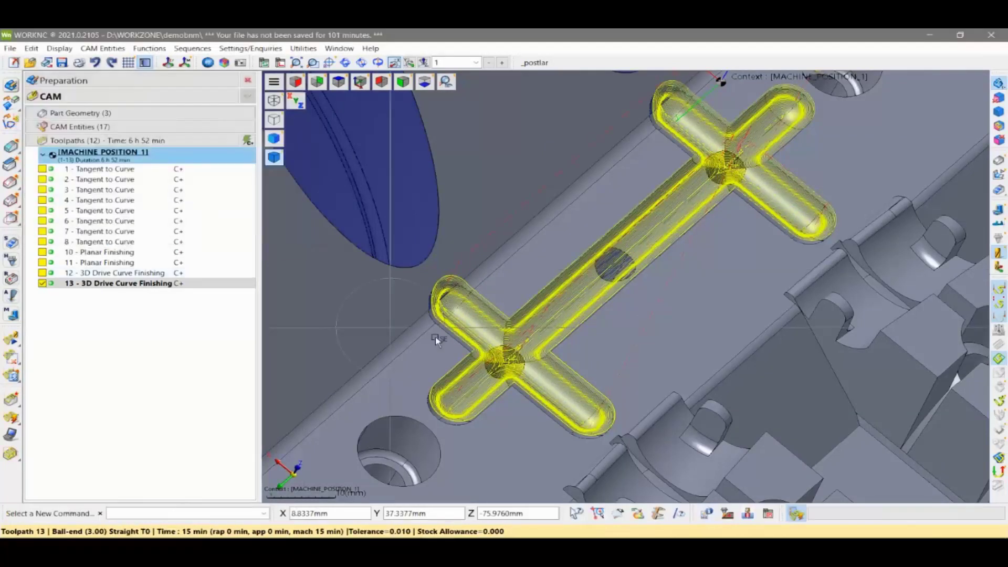
# Zoom out to the whole mould, then zoom back in on toolpath 13 over the runners
pyautogui.scroll(-3, 537, 327)
pyautogui.scroll(-3, 604, 326)
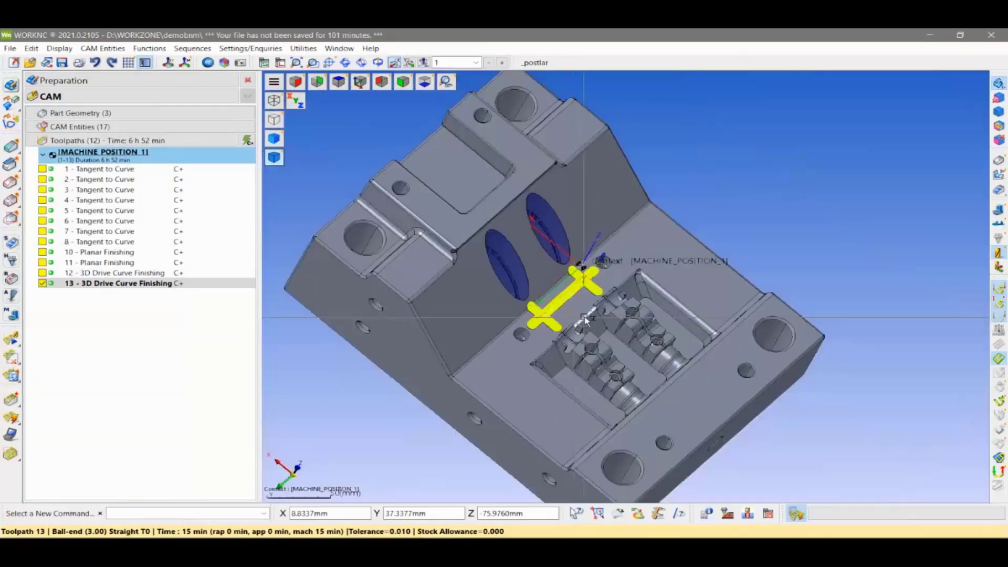
pyautogui.scroll(-2, 676, 323)
pyautogui.moveTo(677, 322); pyautogui.dragTo(649, 330, button='middle')
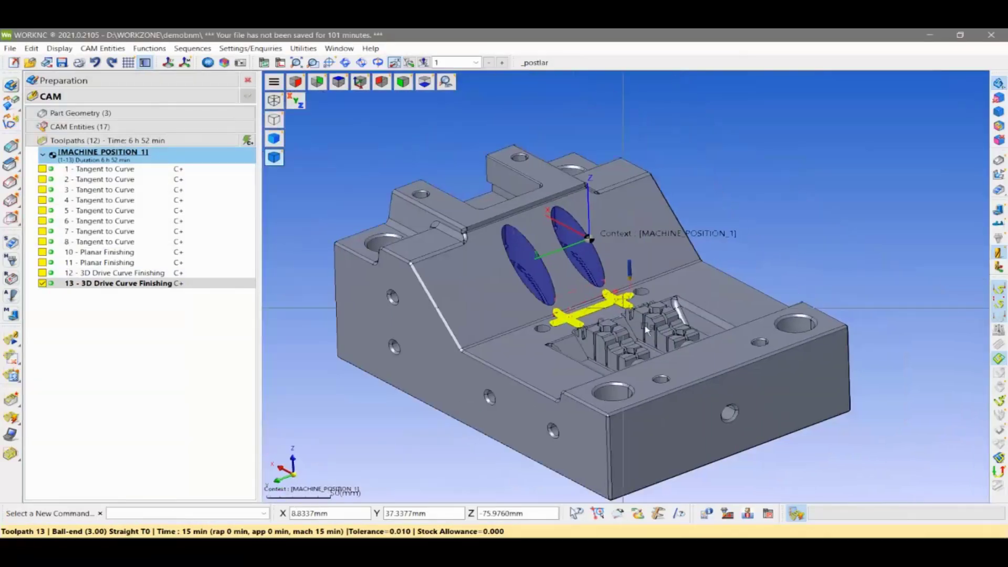
pyautogui.scroll(2, 630, 326)
pyautogui.scroll(2, 609, 322)
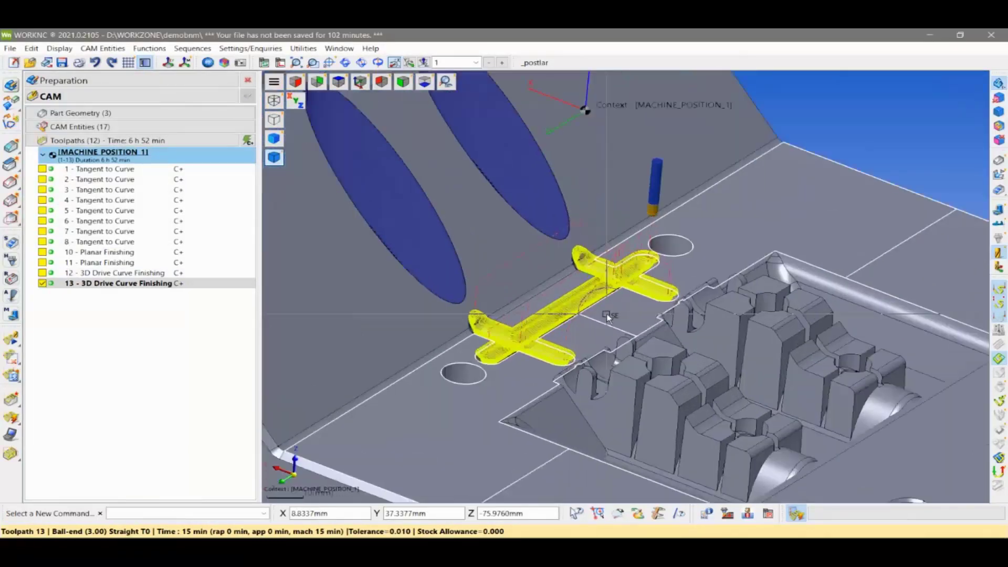
pyautogui.scroll(2, 600, 319)
pyautogui.moveTo(601, 318); pyautogui.dragTo(585, 324, button='middle')
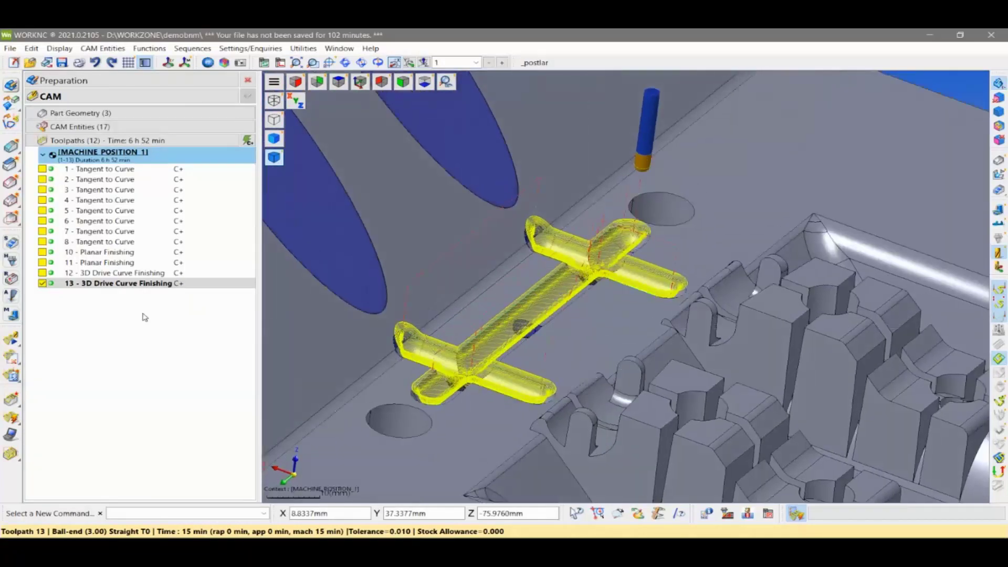
# Hide toolpath 13 and view the whole mould block with its bare runner channels
pyautogui.click(42, 284)
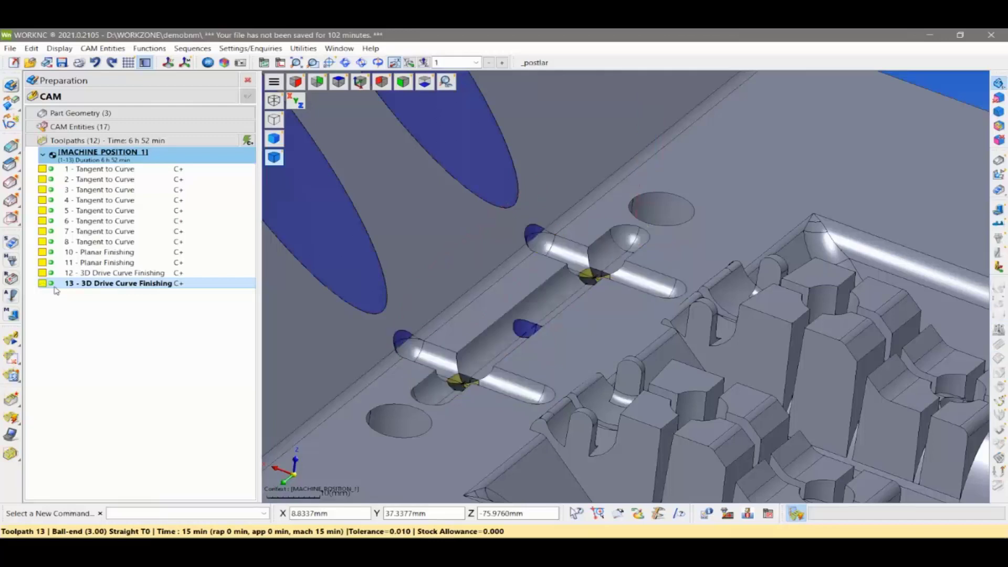
pyautogui.scroll(-2, 635, 335)
pyautogui.scroll(-3, 634, 335)
pyautogui.scroll(-2, 634, 336)
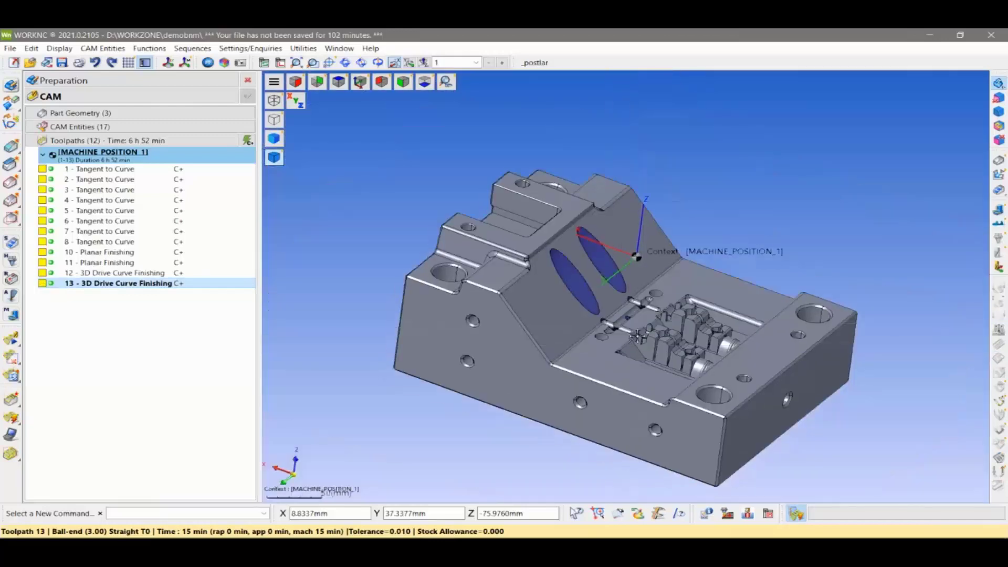
pyautogui.moveTo(634, 337)
pyautogui.mouseDown(button='middle')
pyautogui.moveTo(544, 330)
pyautogui.moveTo(662, 380)
pyautogui.mouseUp(button='middle')
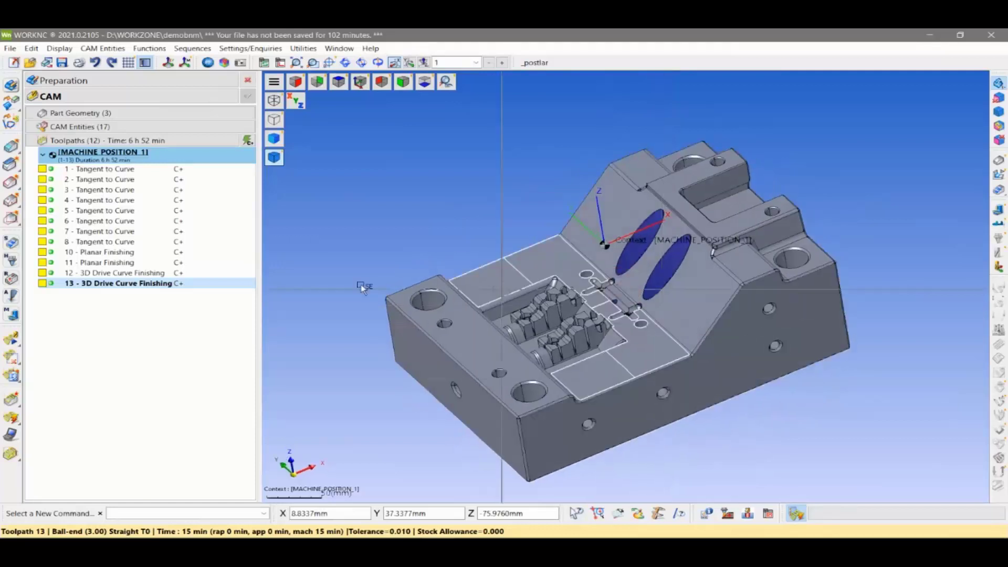
pyautogui.rightClick(143, 95)
# Create toolpath 14 with the 3-Axis Finishing tab's 3D Finishing strategy
pyautogui.click(220, 109)
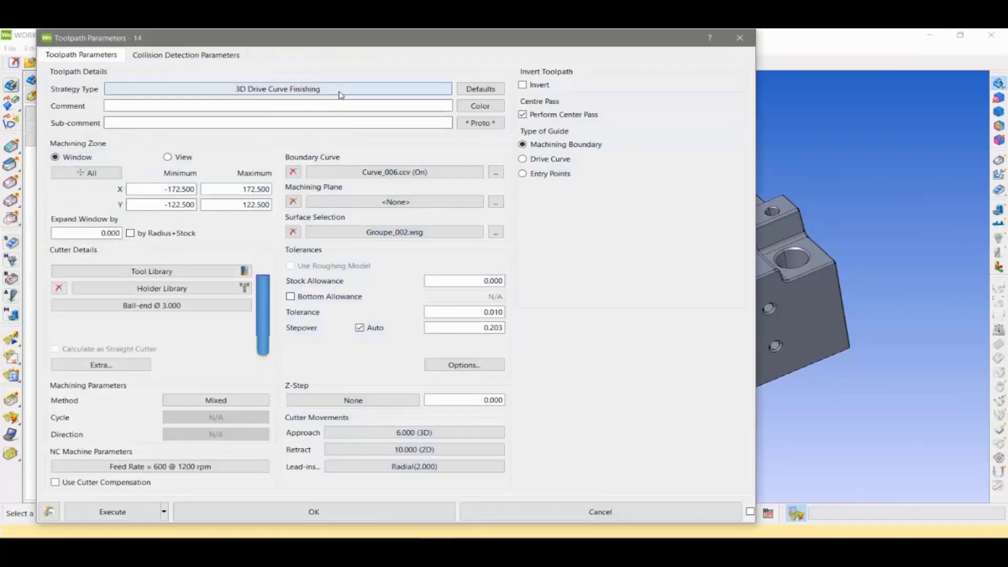
pyautogui.click(341, 94)
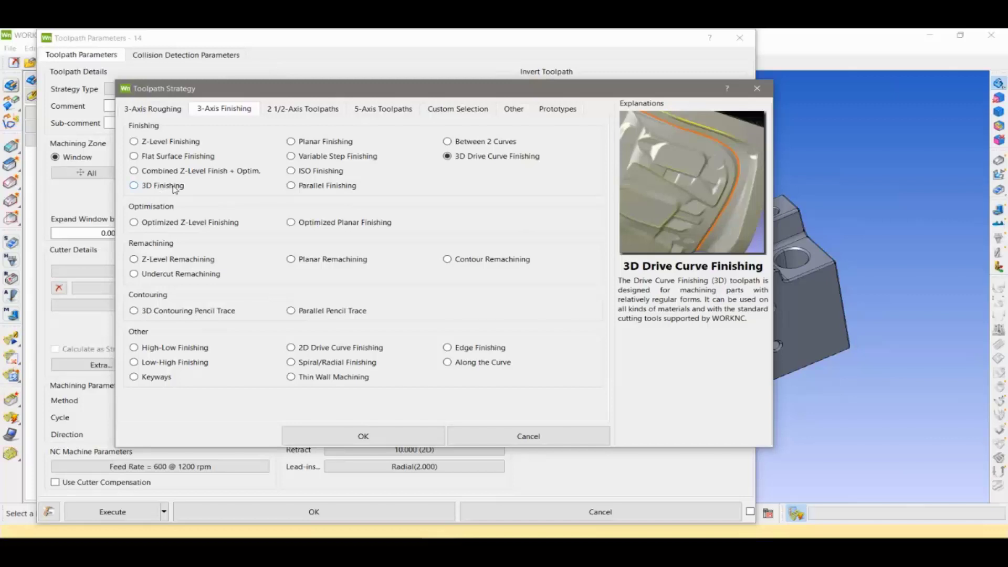
pyautogui.click(175, 188)
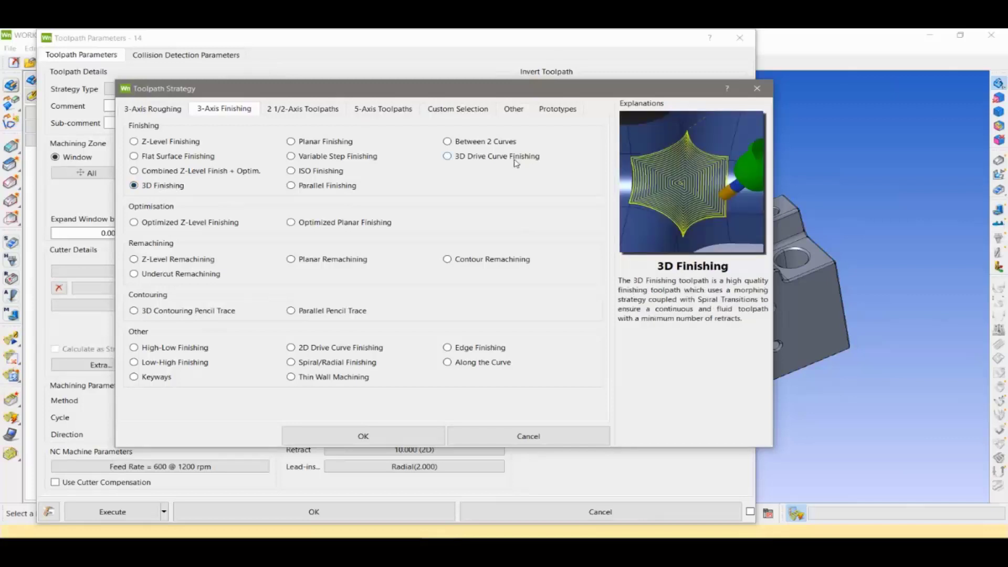
pyautogui.click(516, 160)
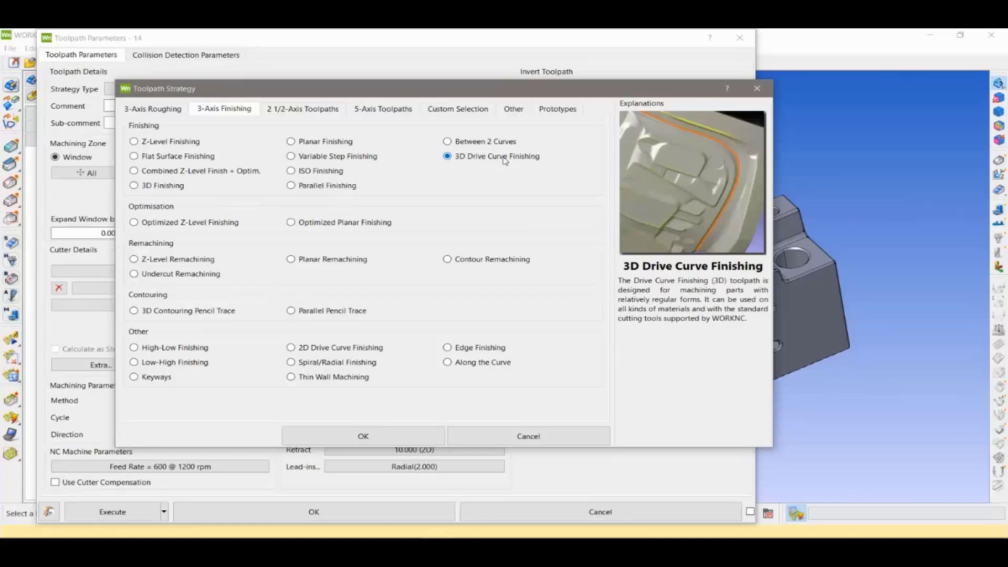
pyautogui.click(162, 187)
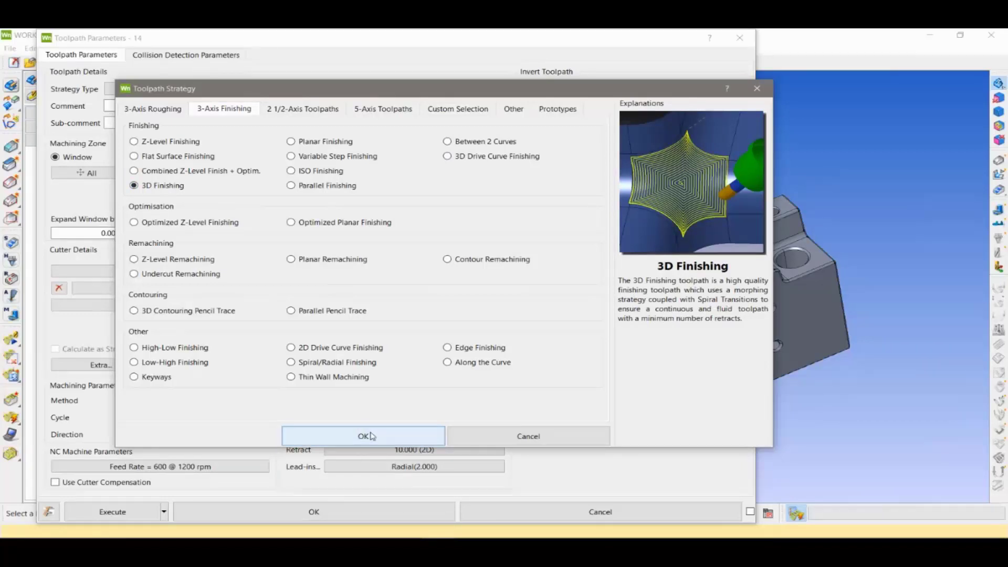
pyautogui.click(372, 437)
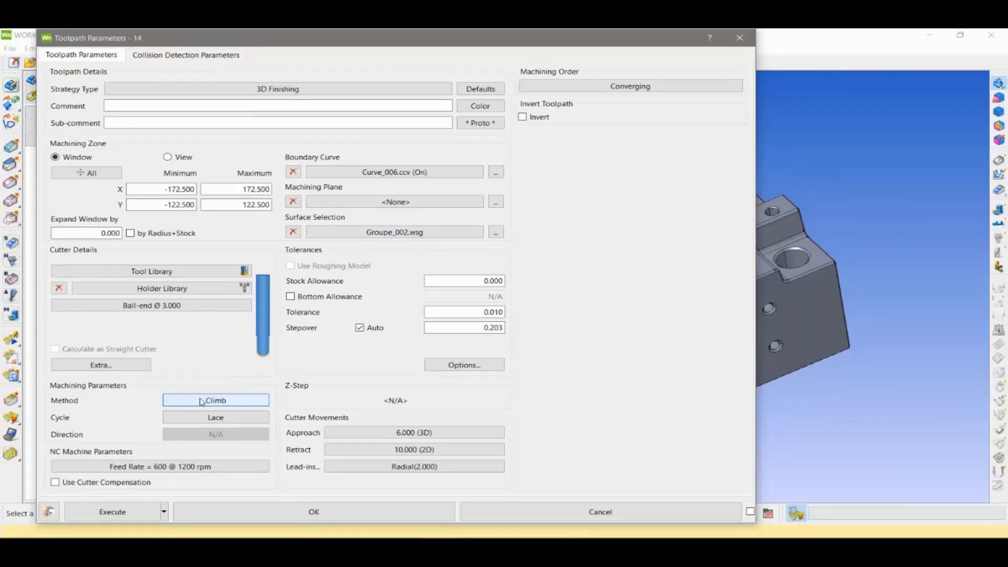
pyautogui.click(201, 402)
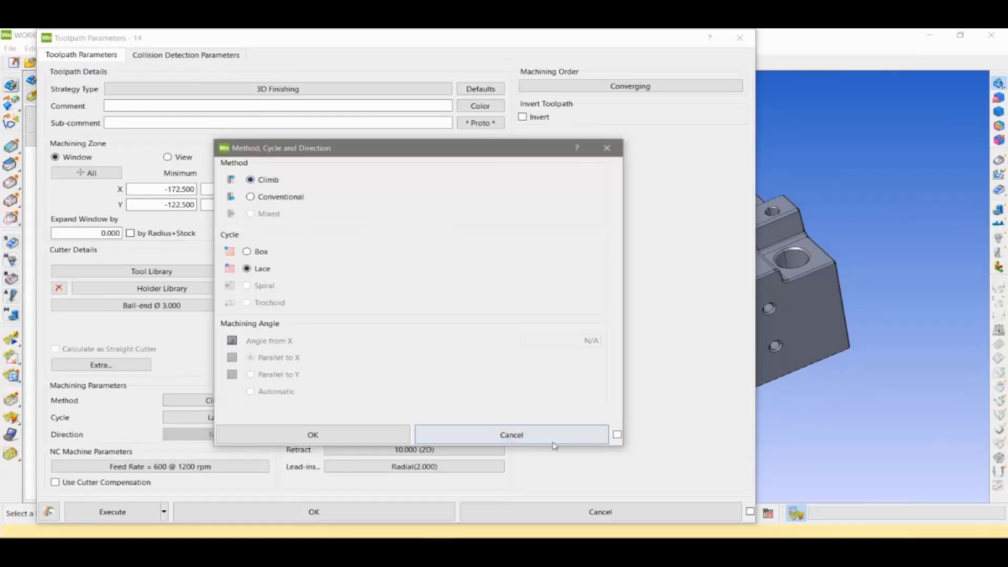
pyautogui.click(358, 431)
pyautogui.click(402, 449)
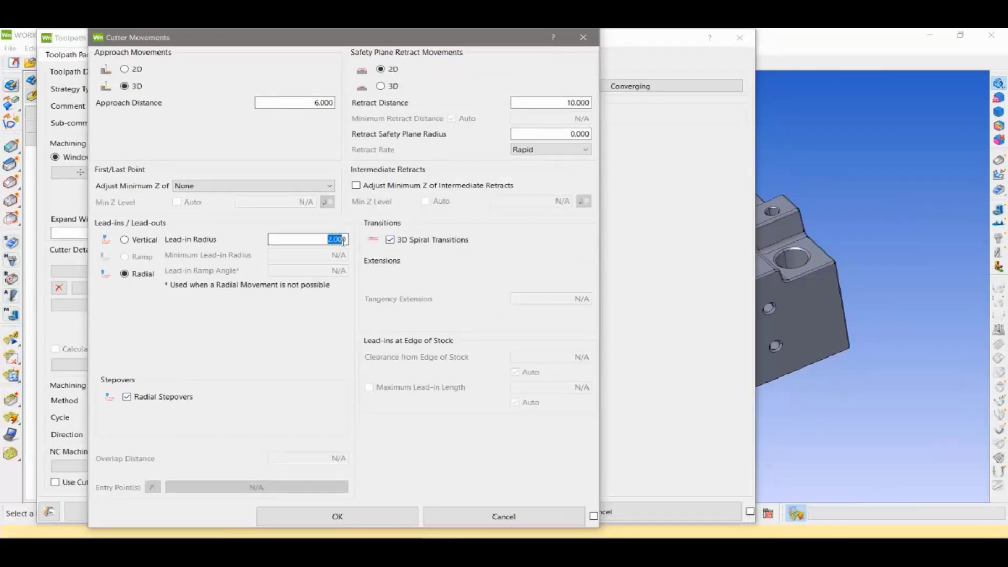
pyautogui.click(363, 524)
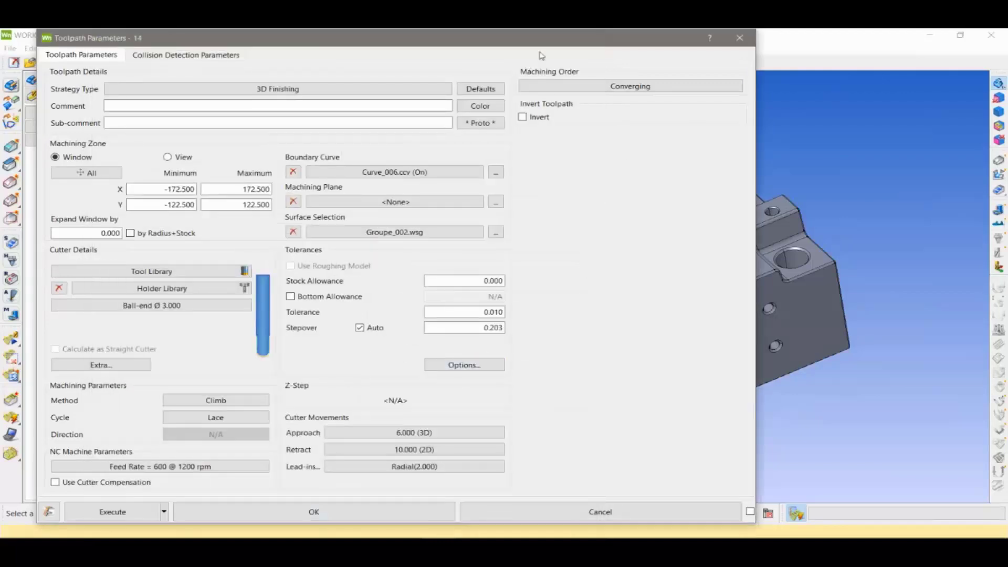
pyautogui.moveTo(545, 42); pyautogui.dragTo(557, 41)
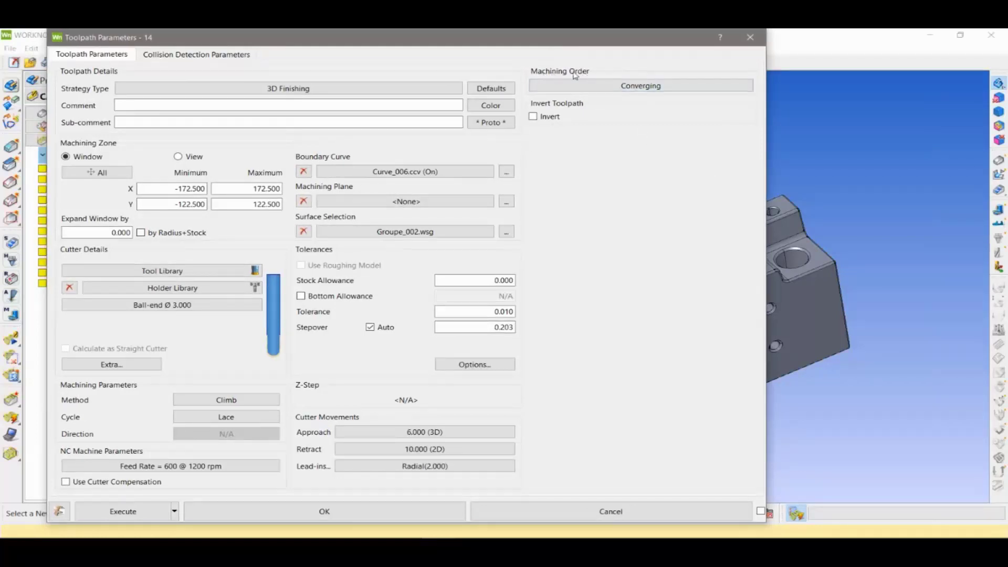
pyautogui.click(597, 85)
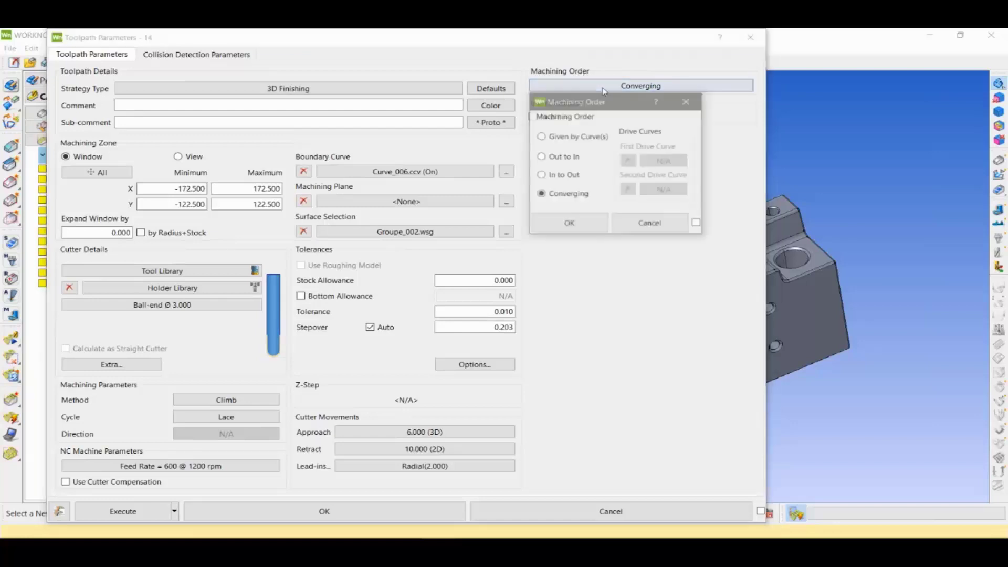
pyautogui.moveTo(619, 105); pyautogui.dragTo(541, 108)
pyautogui.click(620, 227)
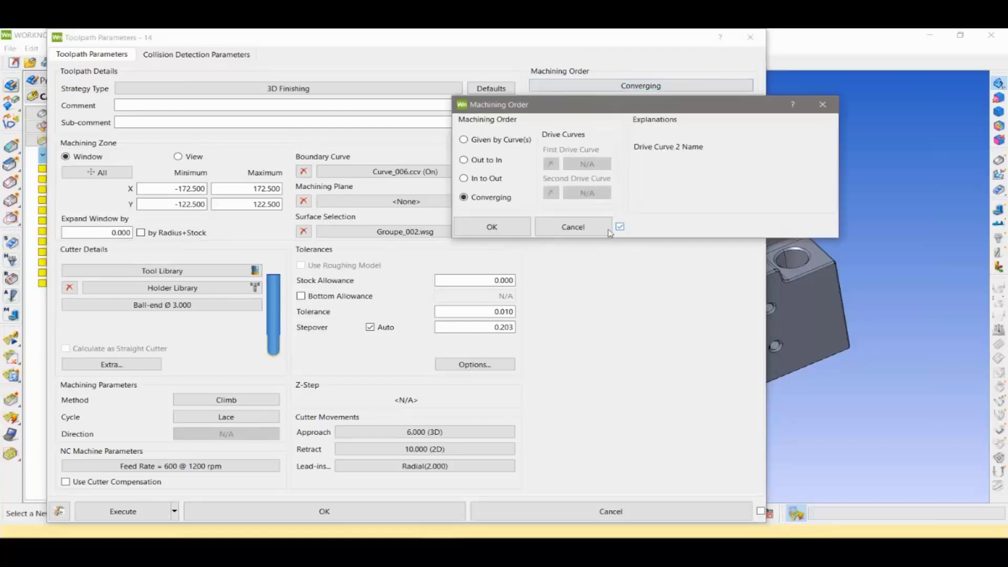
pyautogui.click(487, 181)
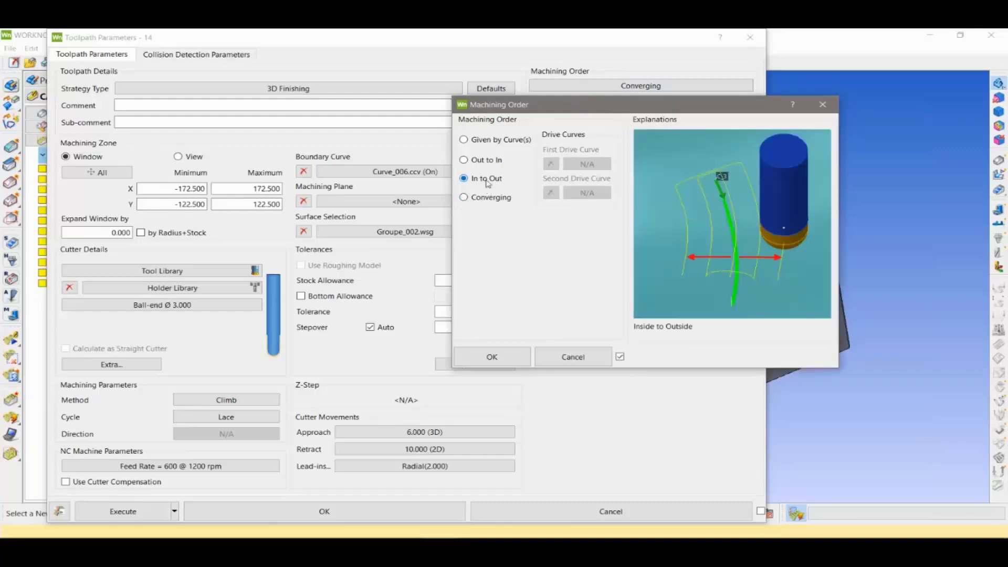
pyautogui.click(494, 162)
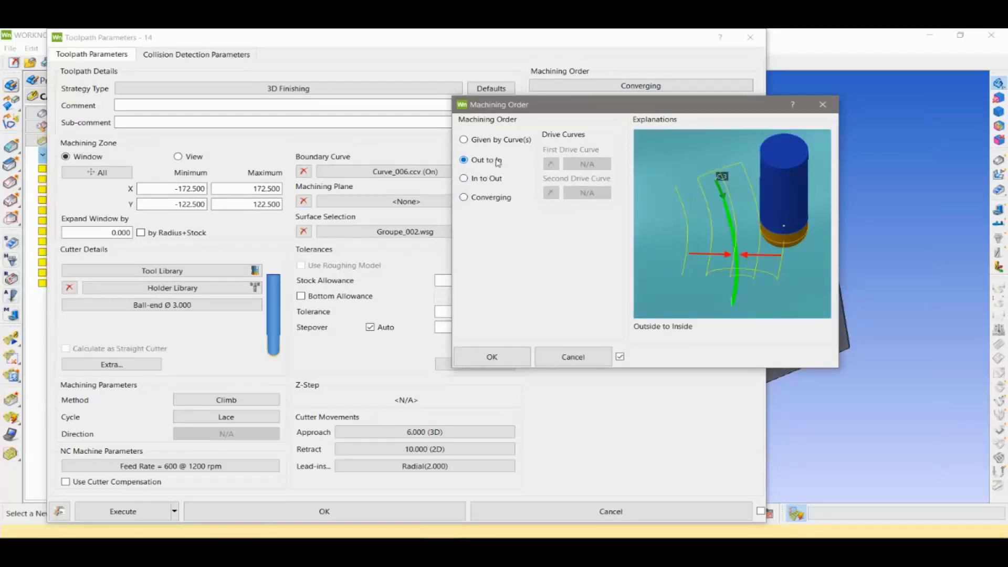
pyautogui.click(498, 142)
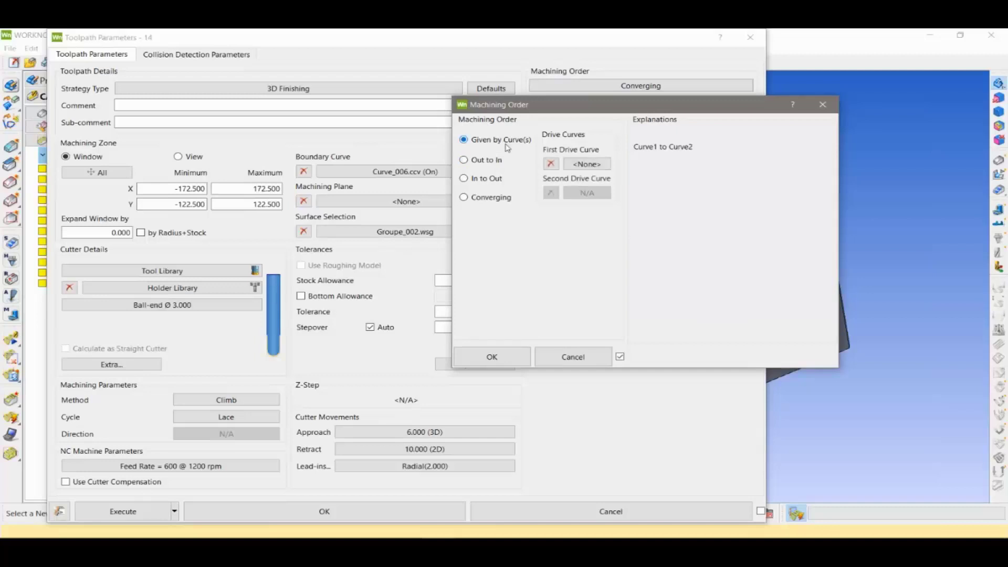
pyautogui.click(492, 201)
pyautogui.click(514, 351)
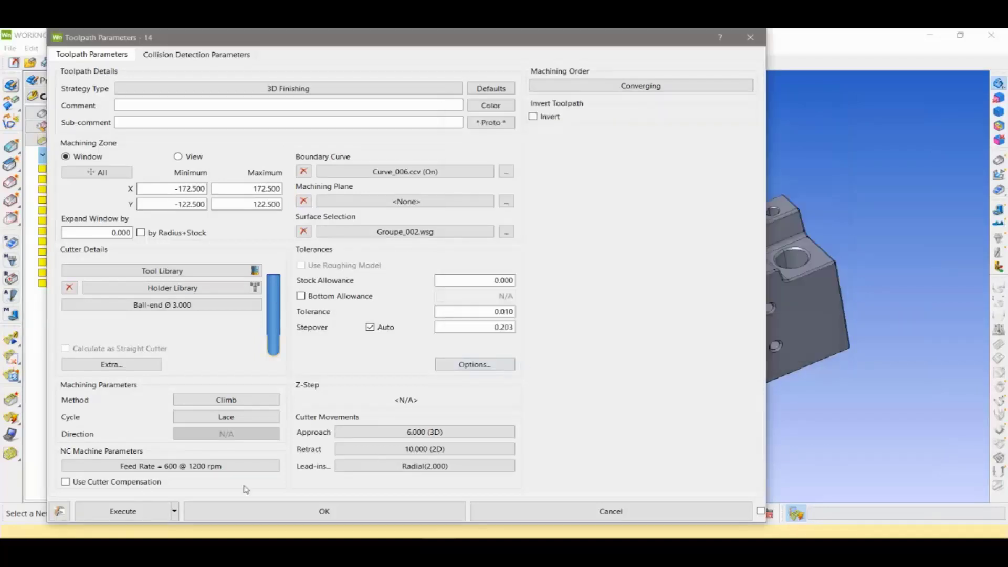
# Calculate toolpath 14 and orbit the view onto the cross-shaped runner slot
pyautogui.click(157, 511)
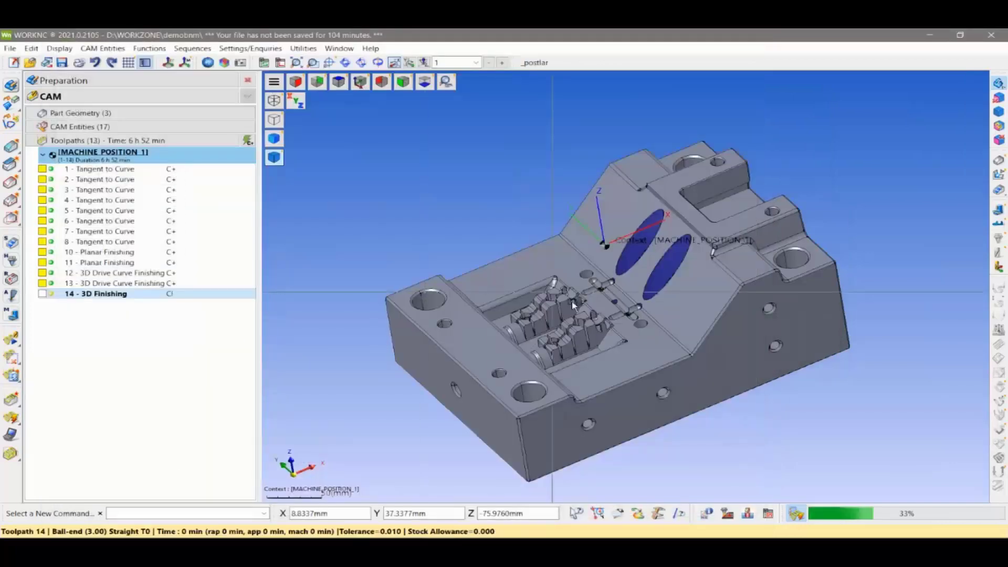
pyautogui.scroll(2, 572, 301)
pyautogui.scroll(2, 573, 301)
pyautogui.scroll(3, 574, 301)
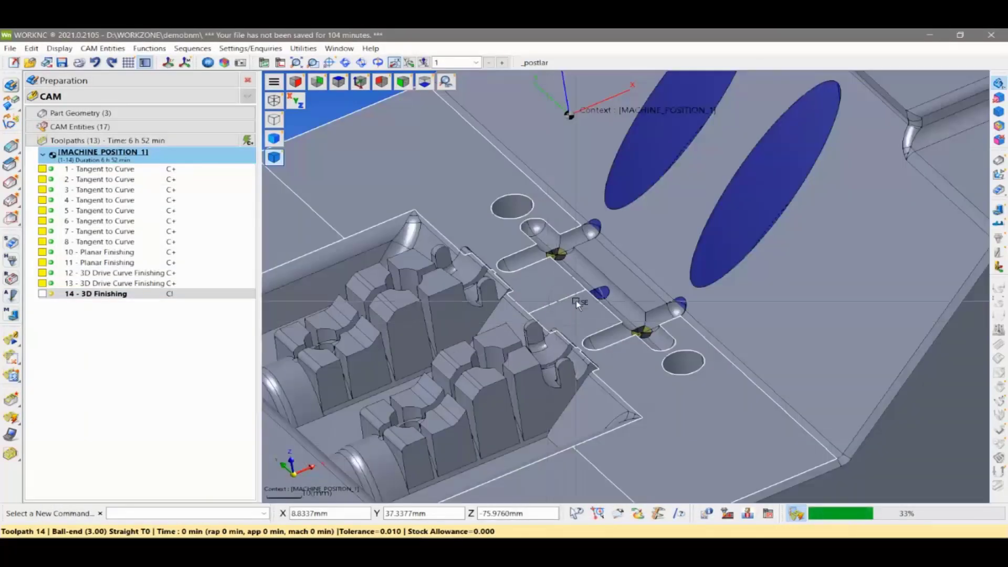
pyautogui.scroll(2, 575, 301)
pyautogui.scroll(2, 575, 301)
pyautogui.moveTo(575, 300)
pyautogui.mouseDown(button='middle')
pyautogui.moveTo(513, 350)
pyautogui.moveTo(363, 331)
pyautogui.moveTo(630, 349)
pyautogui.mouseUp(button='middle')
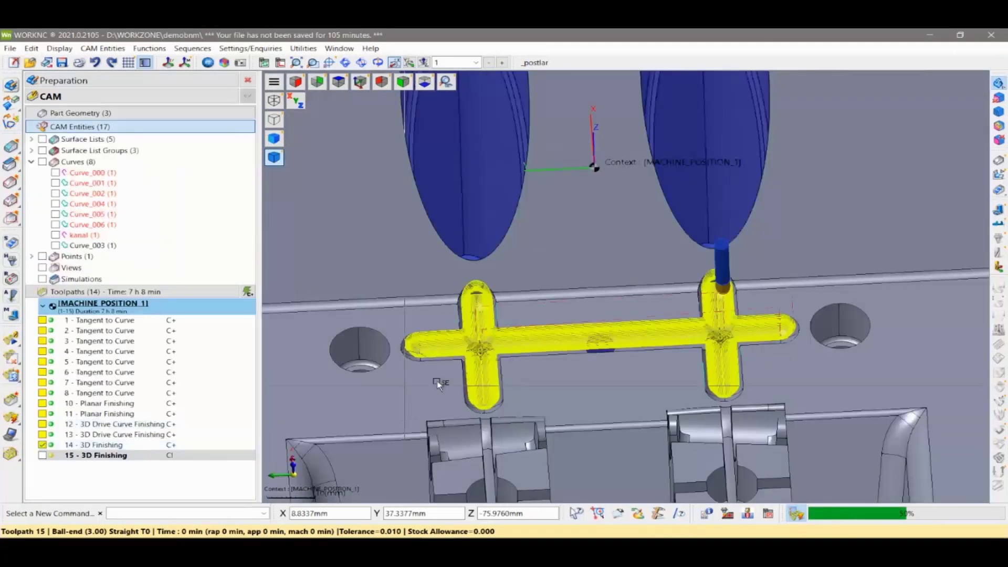
pyautogui.scroll(1, 438, 383)
pyautogui.scroll(2, 544, 360)
pyautogui.scroll(2, 697, 386)
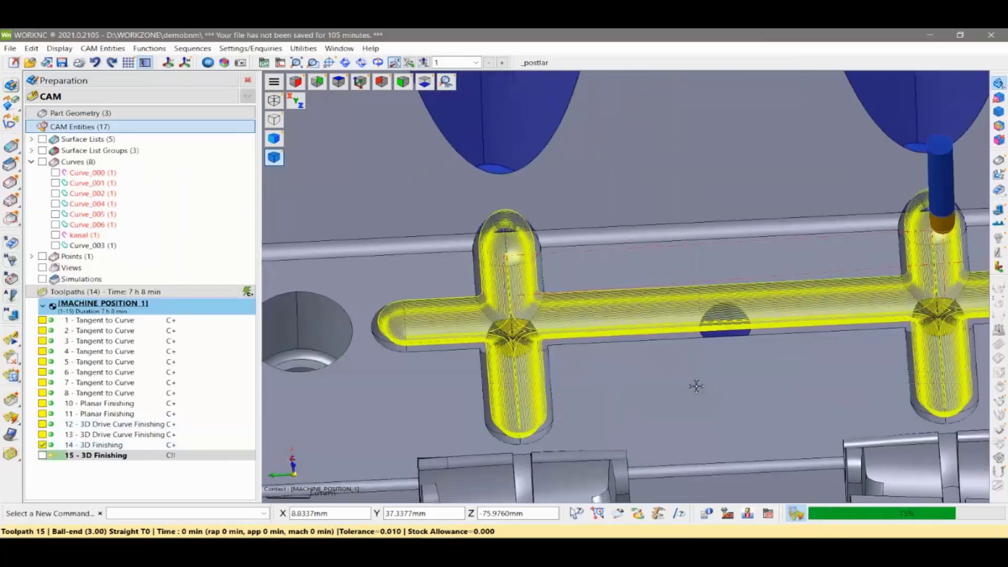
pyautogui.moveTo(696, 386); pyautogui.dragTo(658, 362, button='middle')
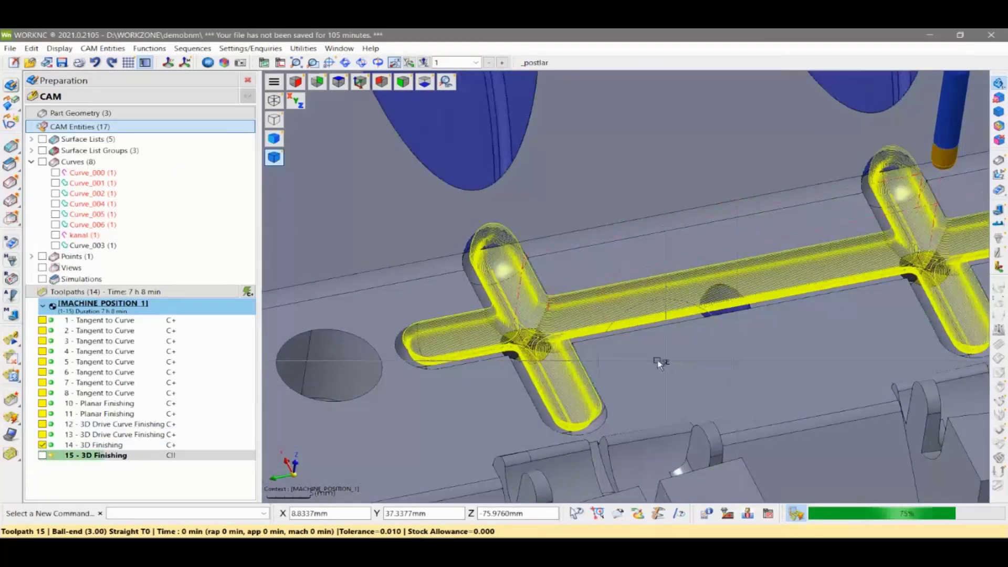
# Inspect the yellow finishing passes up close, then zoom out to see the whole channel
pyautogui.scroll(2, 651, 361)
pyautogui.scroll(2, 664, 367)
pyautogui.scroll(2, 630, 360)
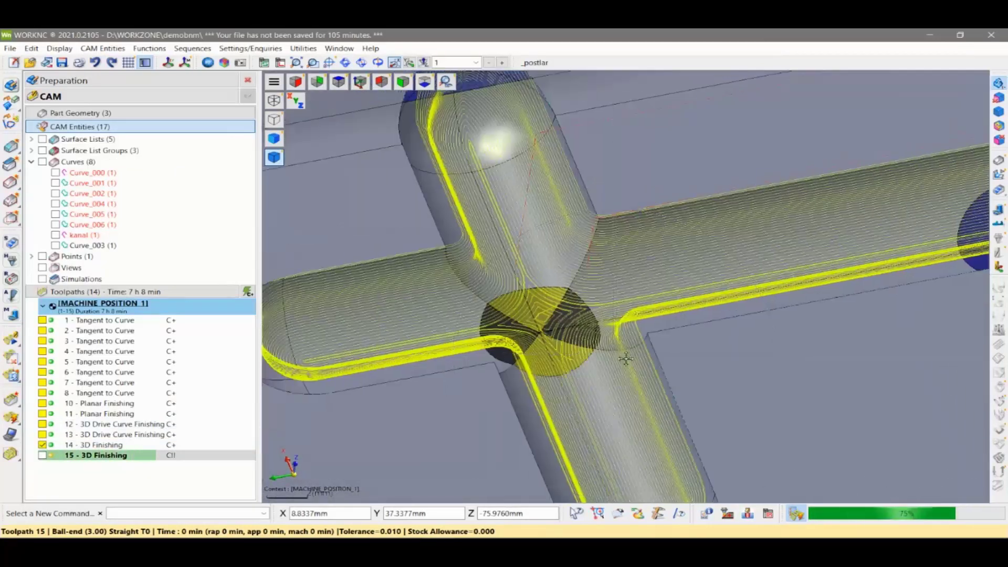
pyautogui.scroll(1, 593, 352)
pyautogui.scroll(2, 556, 345)
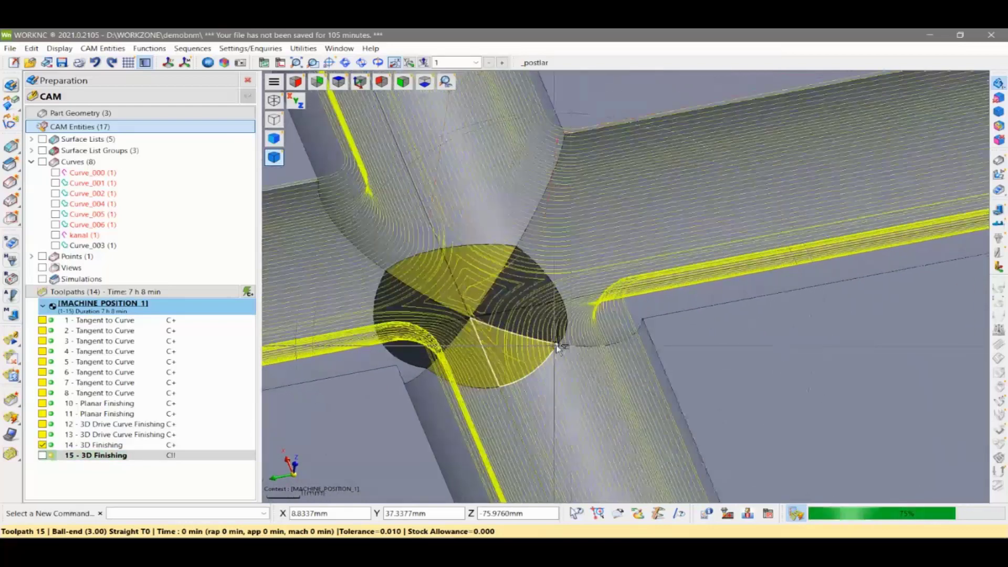
pyautogui.scroll(1, 578, 347)
pyautogui.scroll(1, 552, 332)
pyautogui.scroll(2, 553, 333)
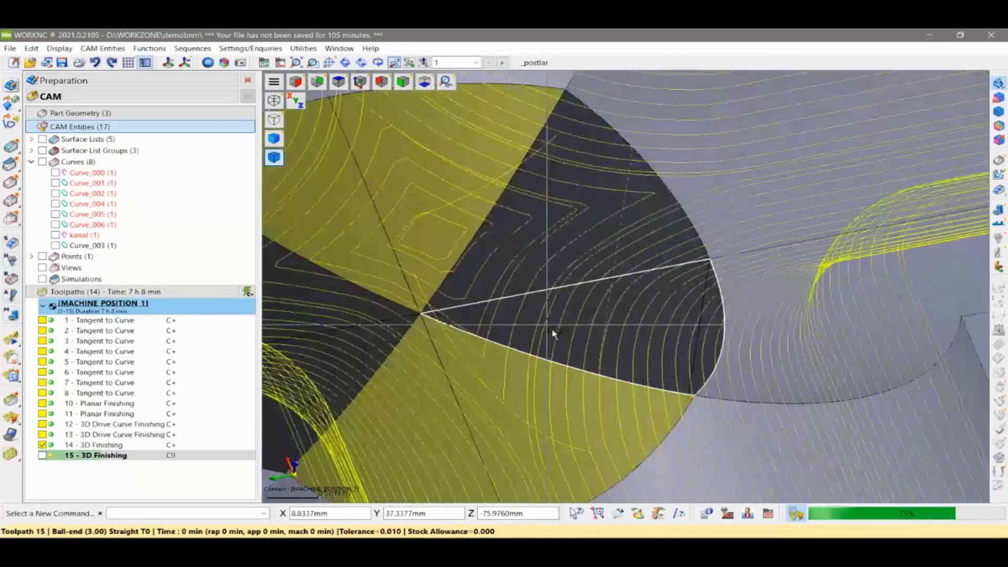
pyautogui.scroll(1, 546, 326)
pyautogui.scroll(1, 552, 331)
pyautogui.scroll(1, 562, 339)
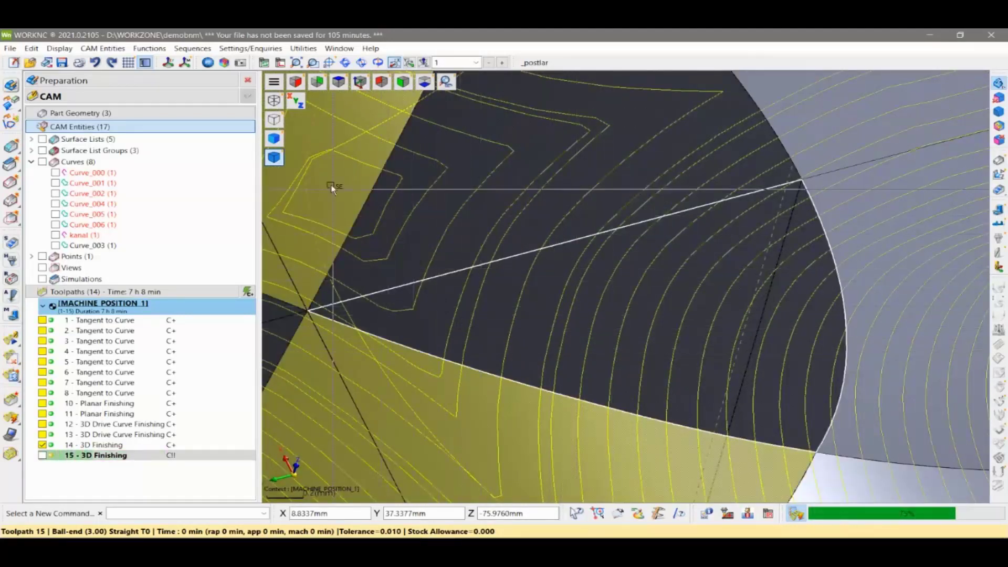
pyautogui.scroll(-1, 331, 185)
pyautogui.scroll(-1, 493, 250)
pyautogui.scroll(-1, 493, 250)
pyautogui.scroll(-1, 602, 289)
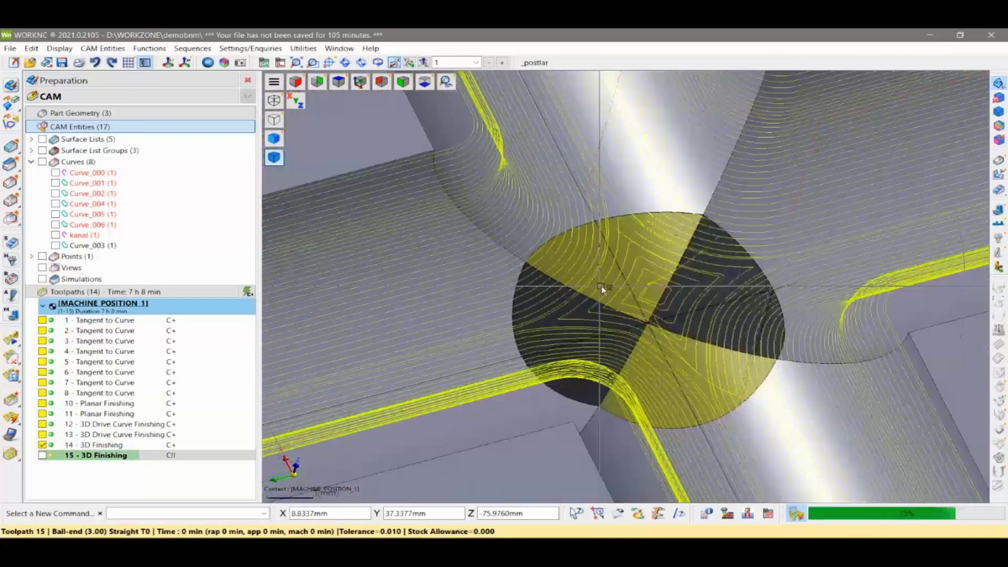
pyautogui.scroll(-1, 602, 289)
pyautogui.scroll(-1, 593, 286)
pyautogui.scroll(-1, 583, 287)
pyautogui.scroll(-1, 576, 294)
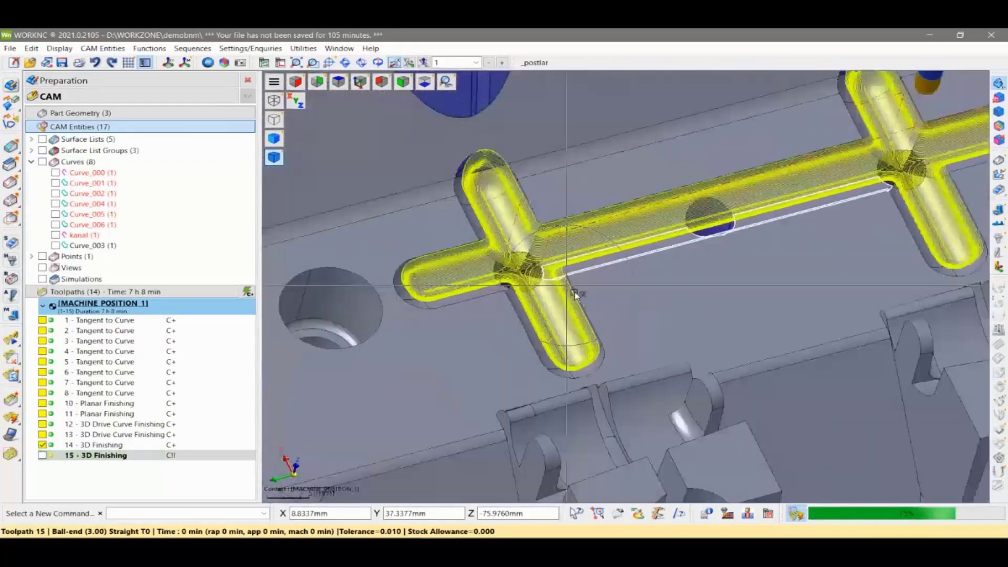
pyautogui.scroll(-1, 576, 295)
pyautogui.moveTo(576, 295); pyautogui.dragTo(560, 310, button='middle')
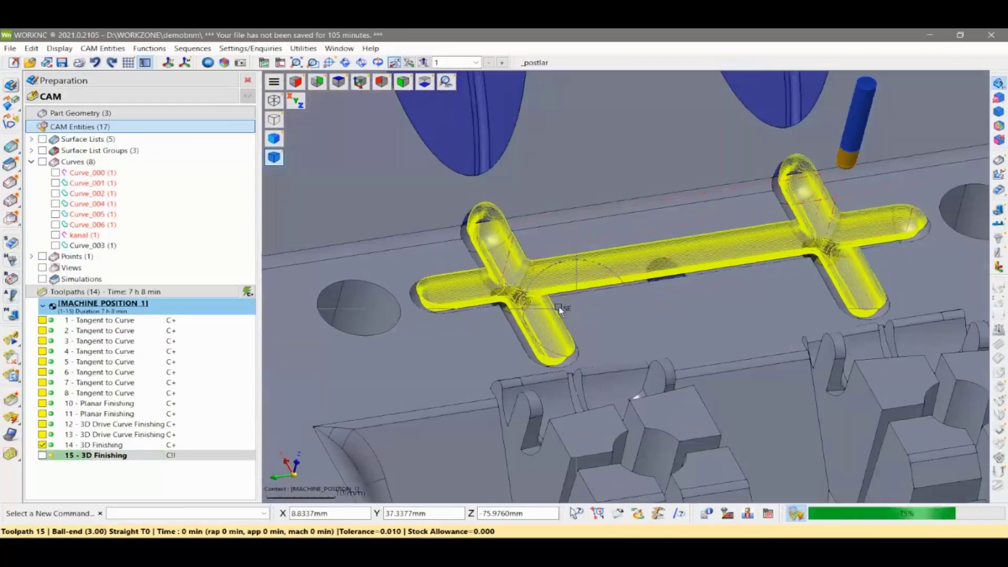
# Simulate toolpath 14 and play its Progressive Display replay from the start
pyautogui.rightClick(75, 445)
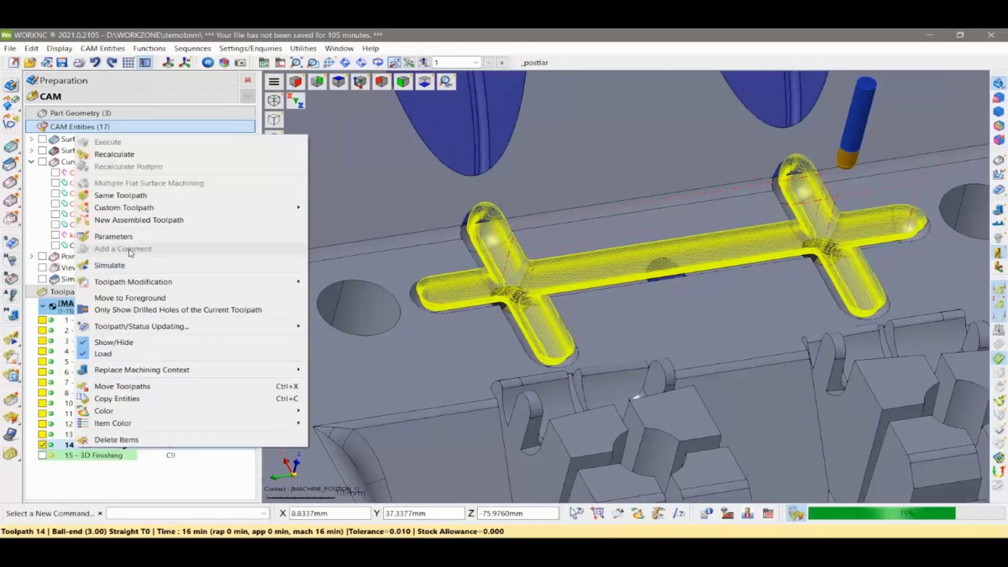
pyautogui.click(134, 266)
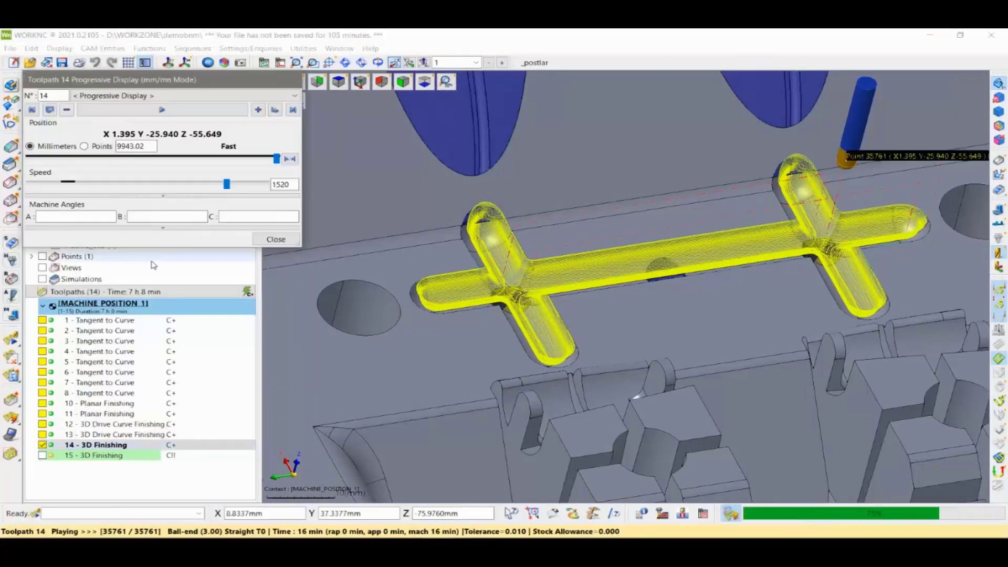
pyautogui.click(162, 110)
pyautogui.moveTo(562, 299); pyautogui.dragTo(538, 312, button='middle')
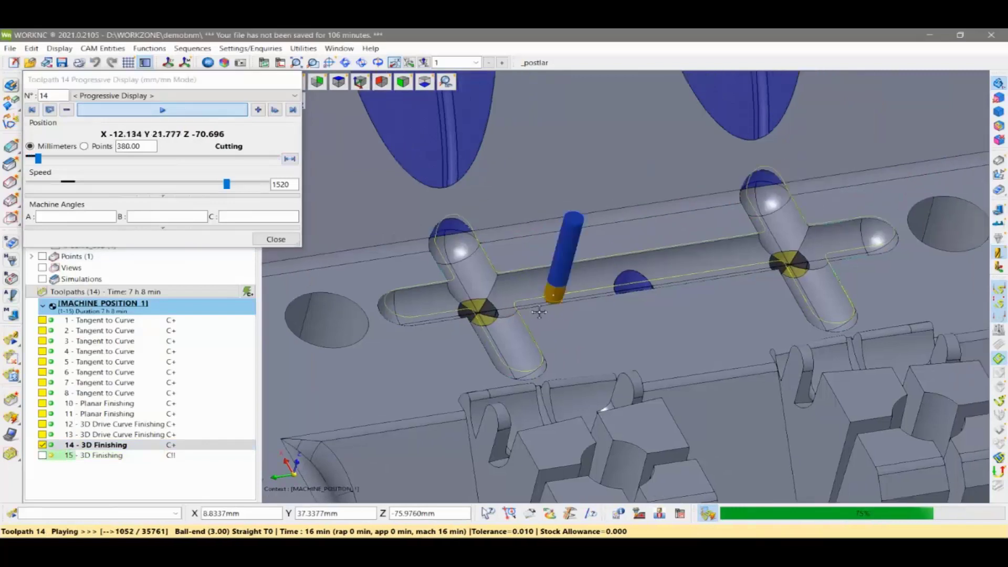
# Raise the replay speed, let the simulation finish, and hide toolpath 14
pyautogui.moveTo(227, 184); pyautogui.dragTo(254, 184)
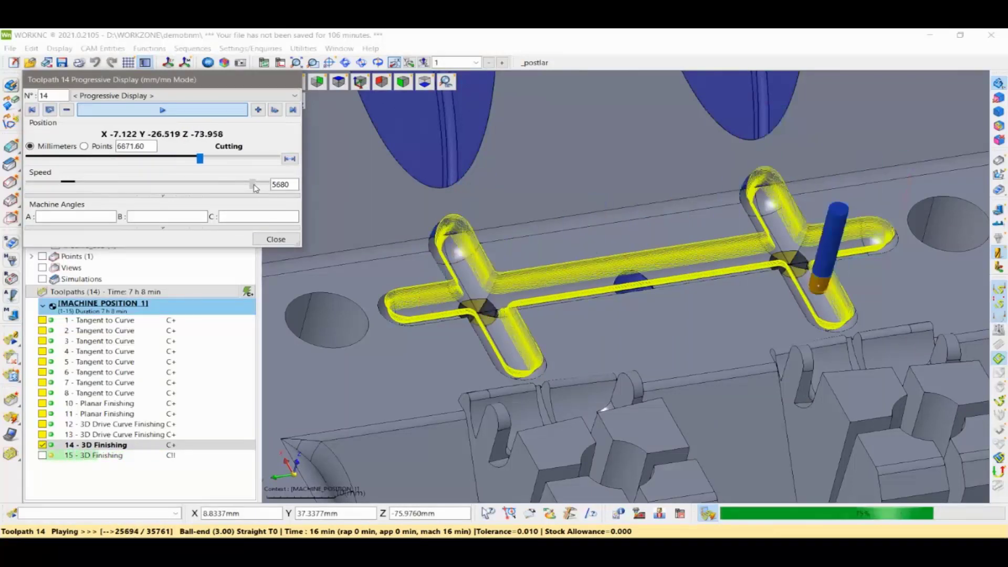
pyautogui.moveTo(253, 185); pyautogui.dragTo(253, 184)
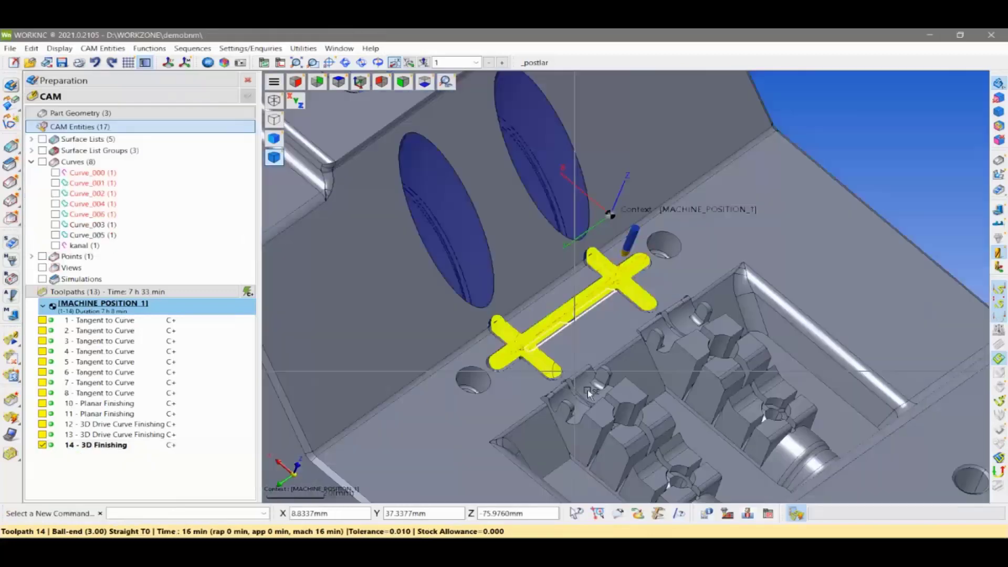
pyautogui.scroll(-3, 588, 390)
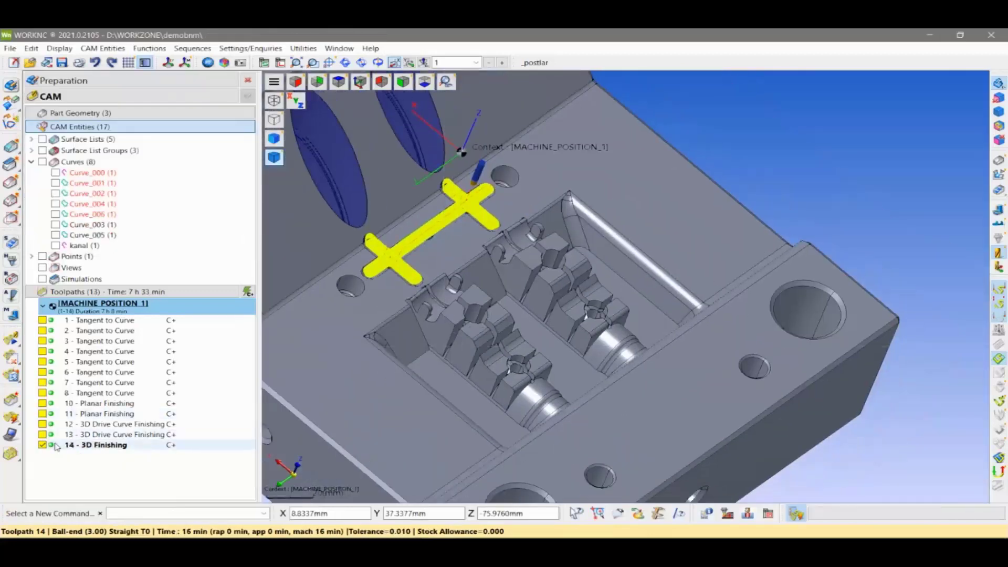
pyautogui.click(49, 446)
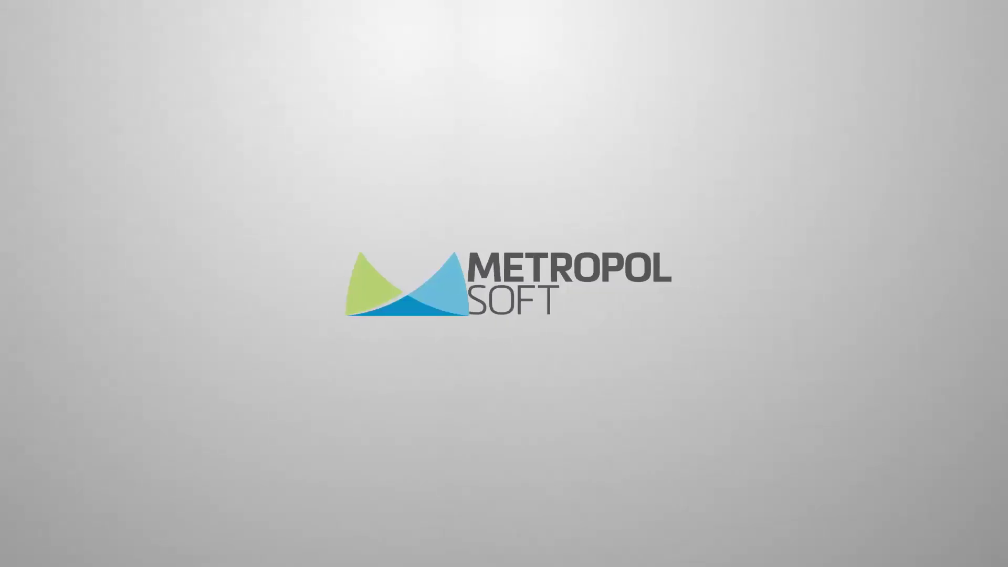